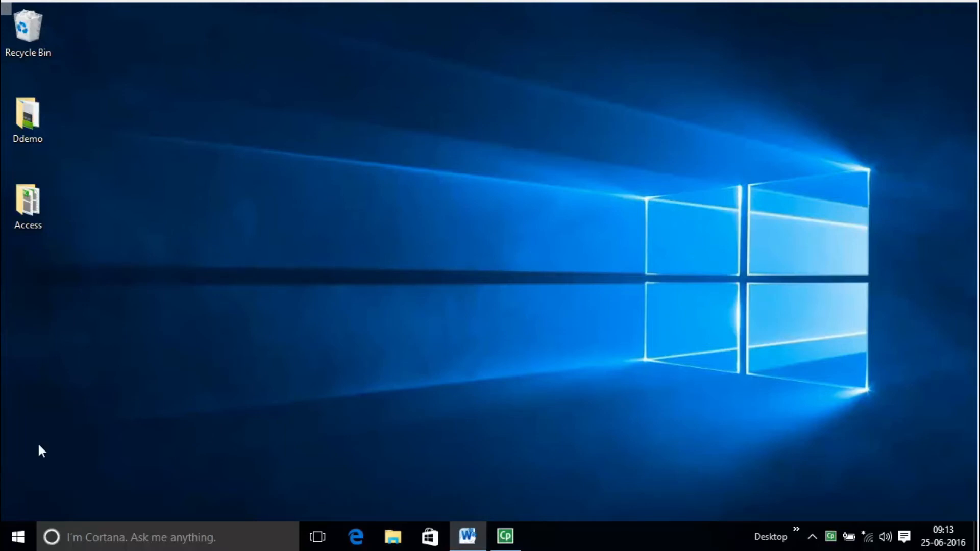
Step: Start Microsoft Access 2010 and create a blank database with the file name Database1
click(19, 539)
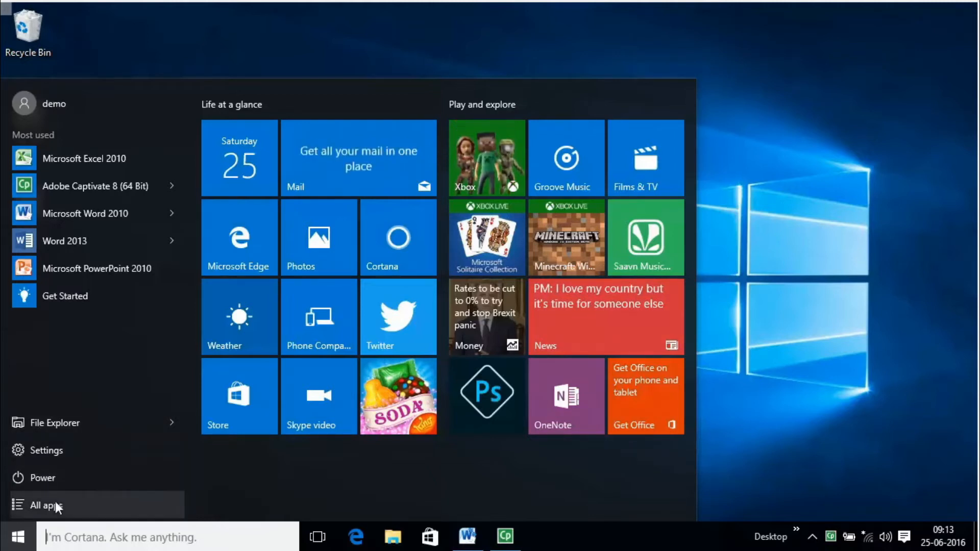
click(68, 513)
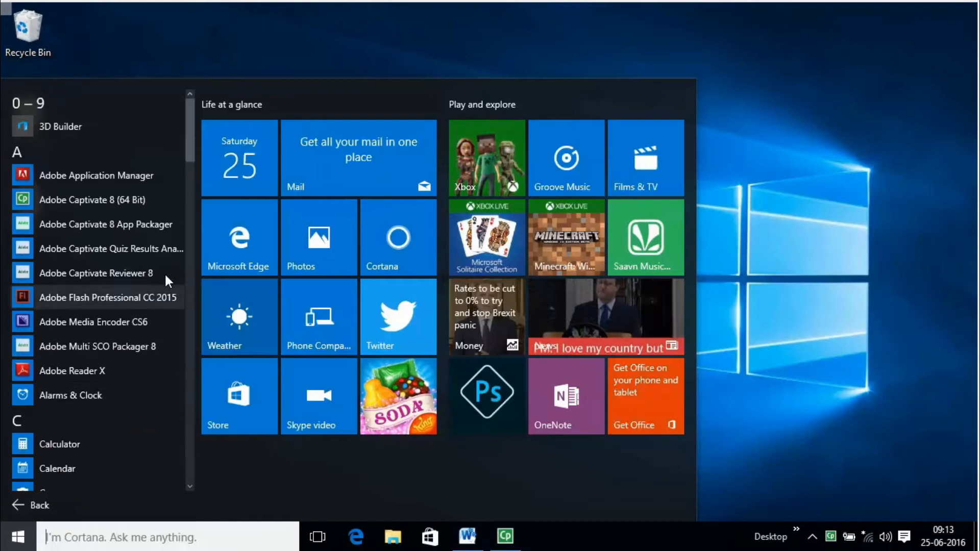
drag(190, 150, 192, 313)
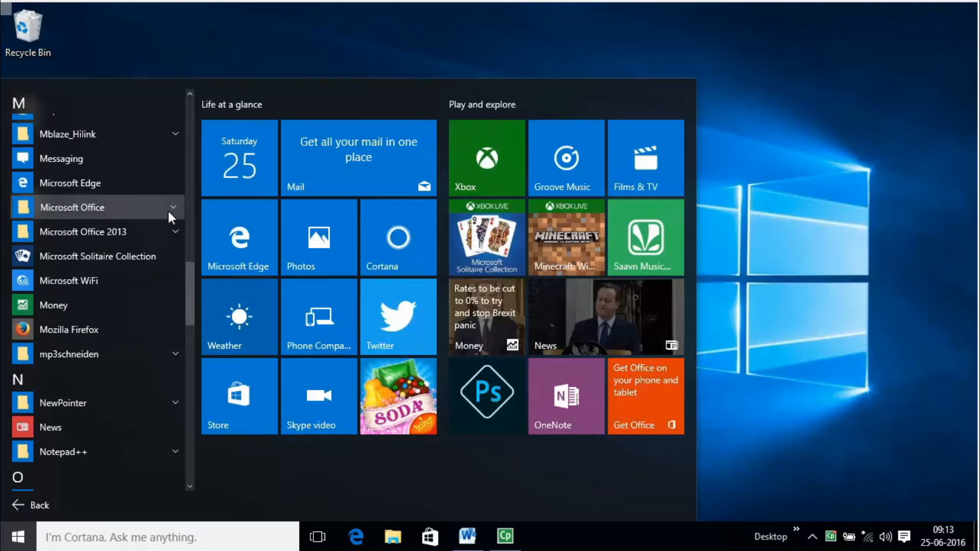
click(168, 210)
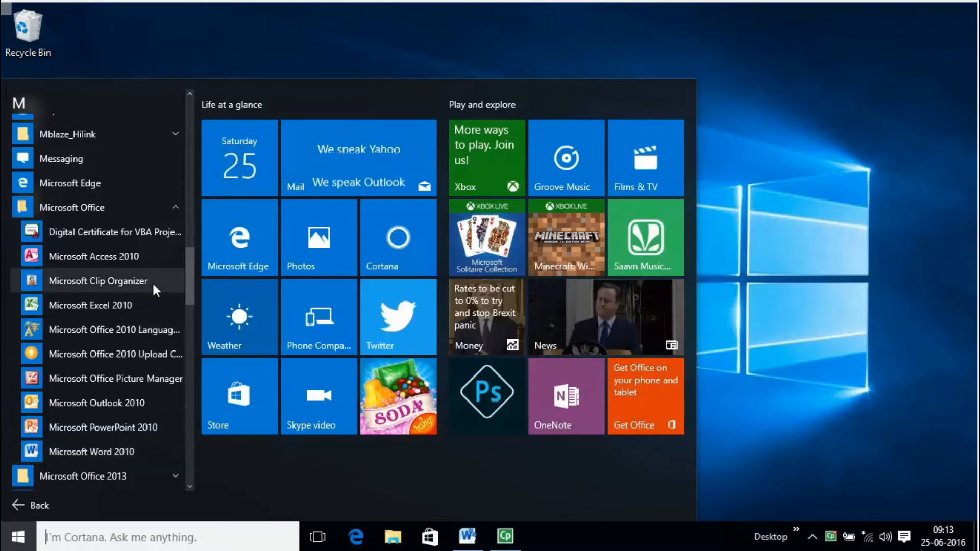
click(149, 261)
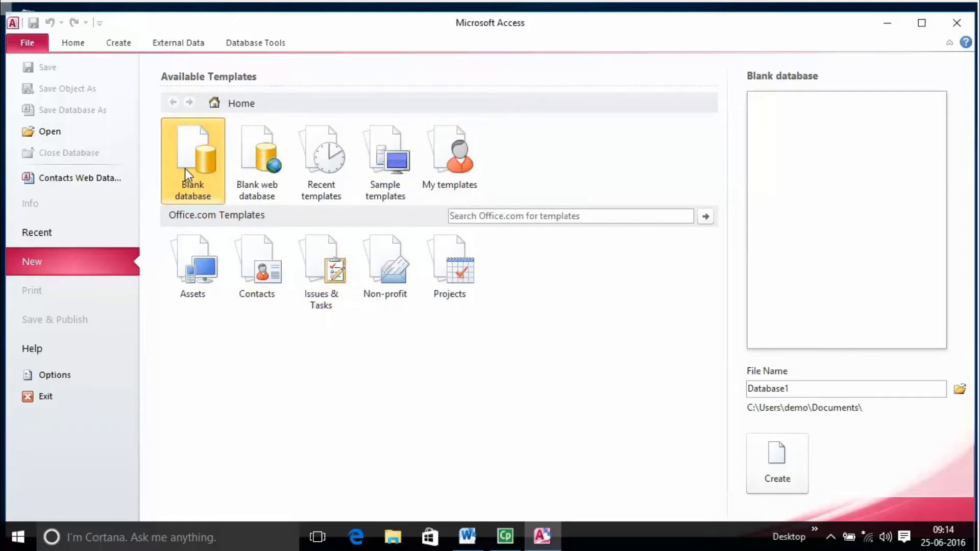
click(793, 481)
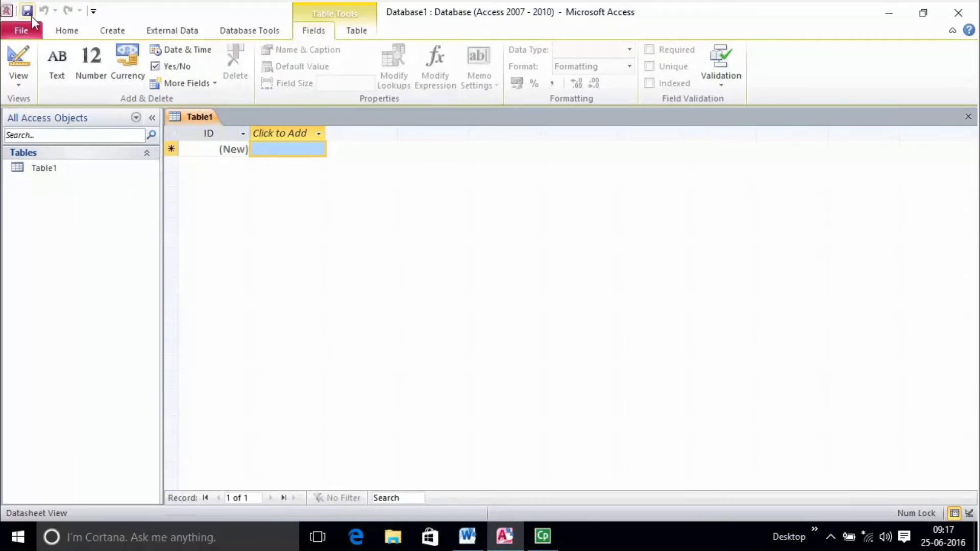
Step: Show the Home commands, collapse and re-expand the ribbon, and review the Quick Access Toolbar customization options
click(72, 34)
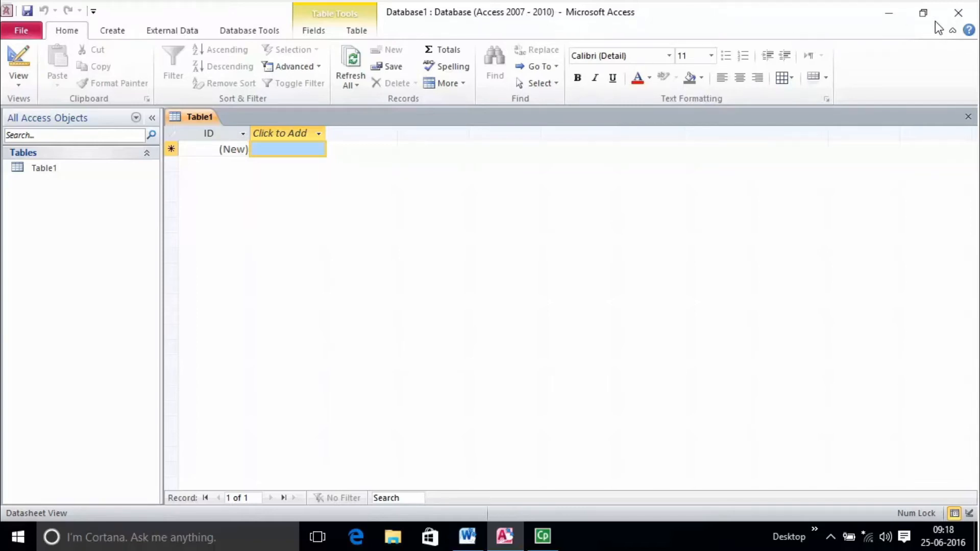
click(950, 31)
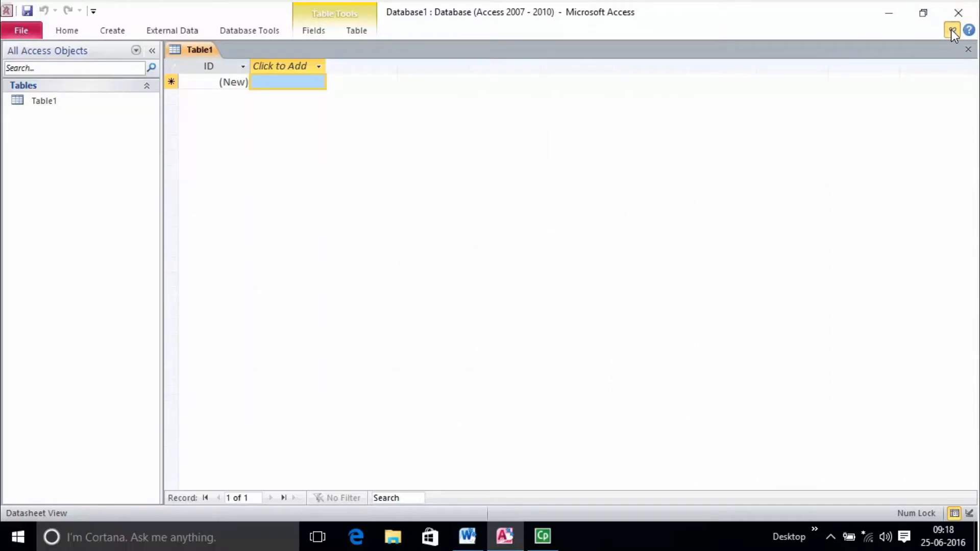
click(951, 32)
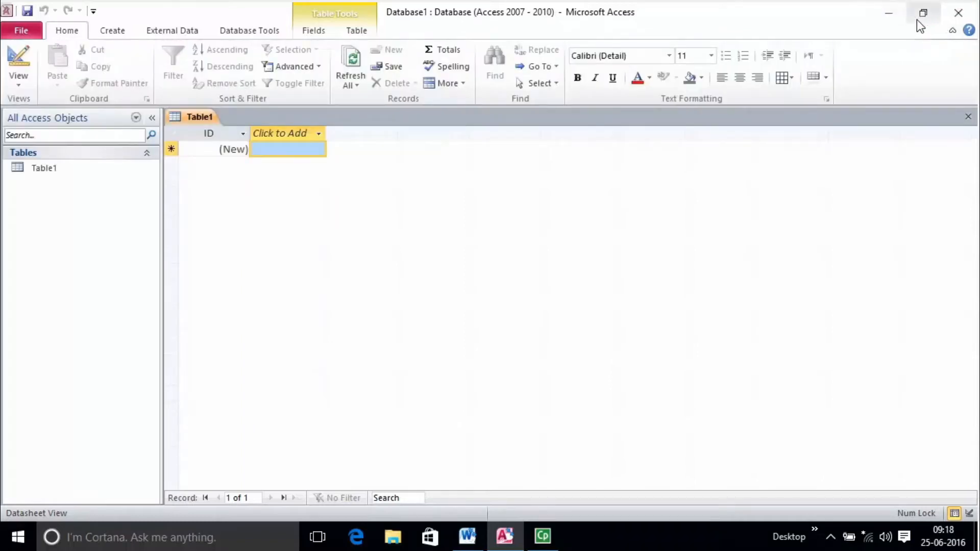
click(95, 16)
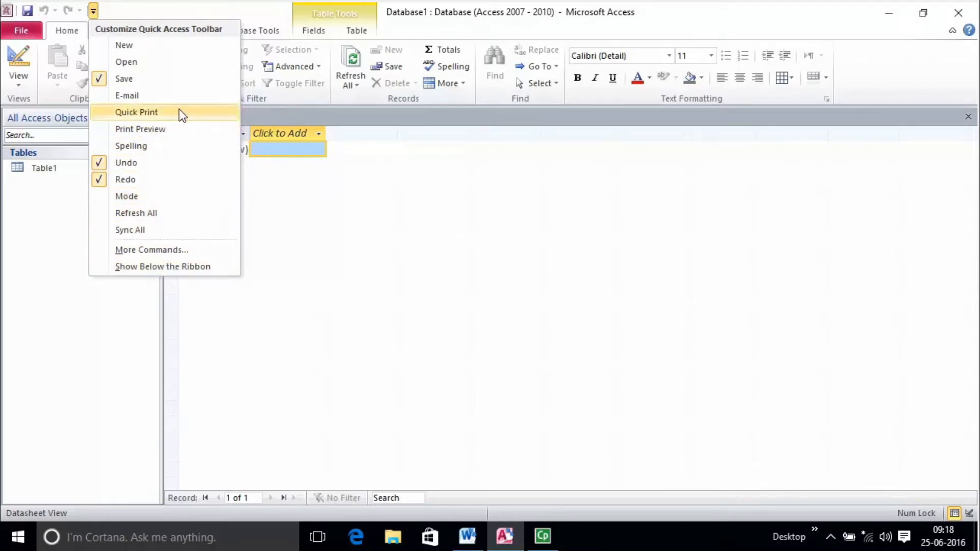
click(167, 15)
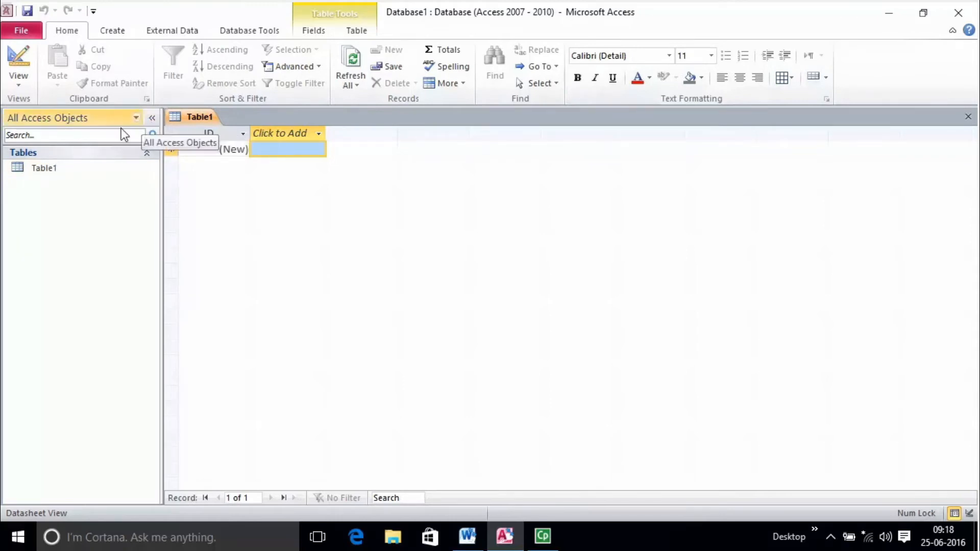
Step: Collapse and re-expand the Tables group in the Navigation Pane and select Table1
click(86, 135)
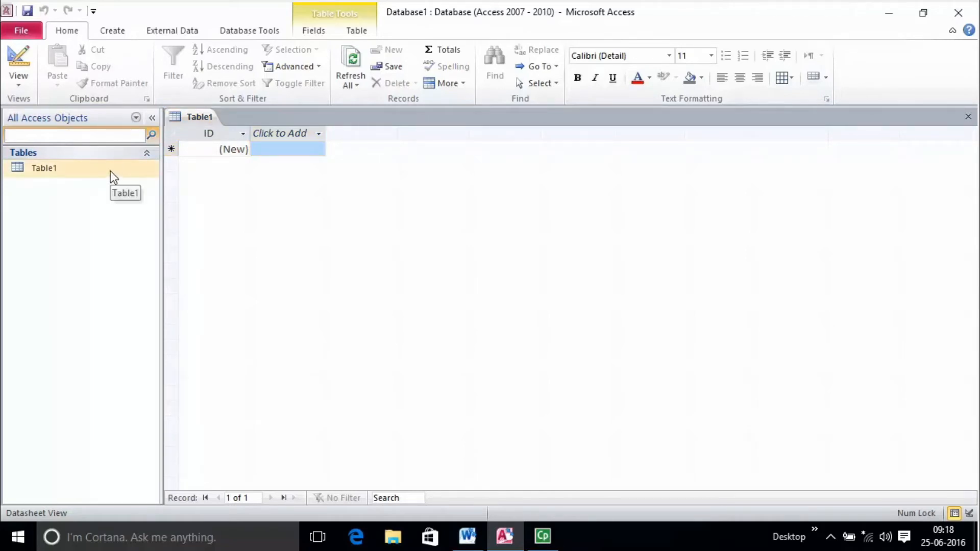
click(147, 154)
click(148, 155)
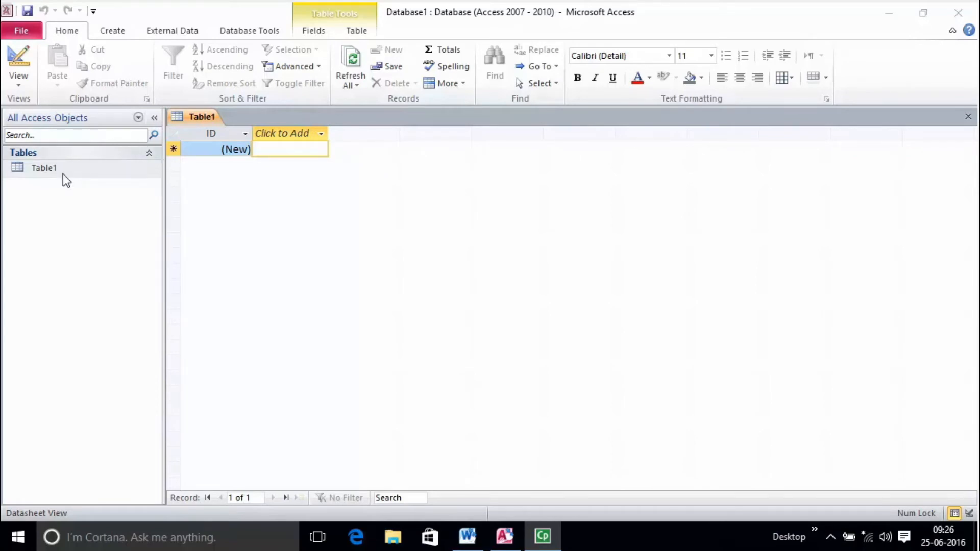
click(63, 174)
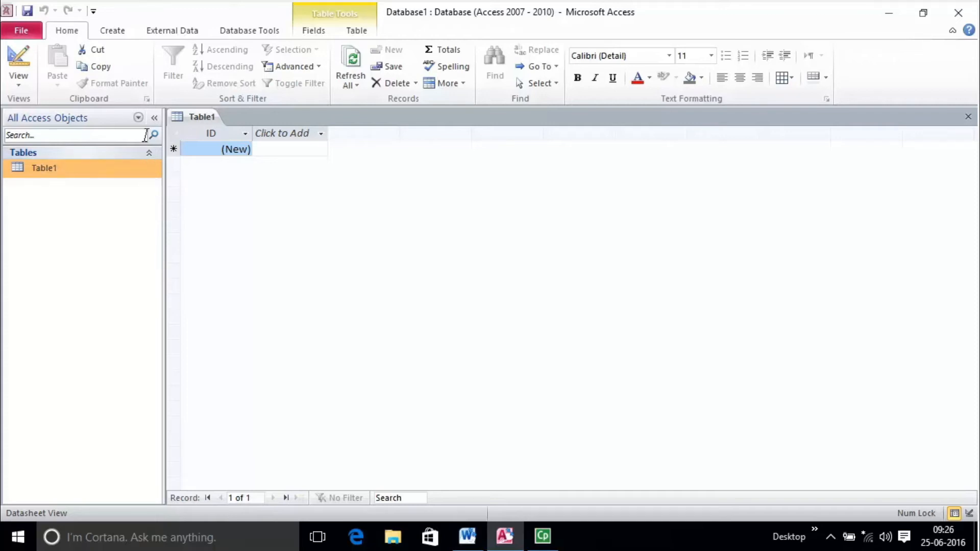
Step: Hide and redisplay the Navigation Pane, and make it narrower by about a third
click(153, 120)
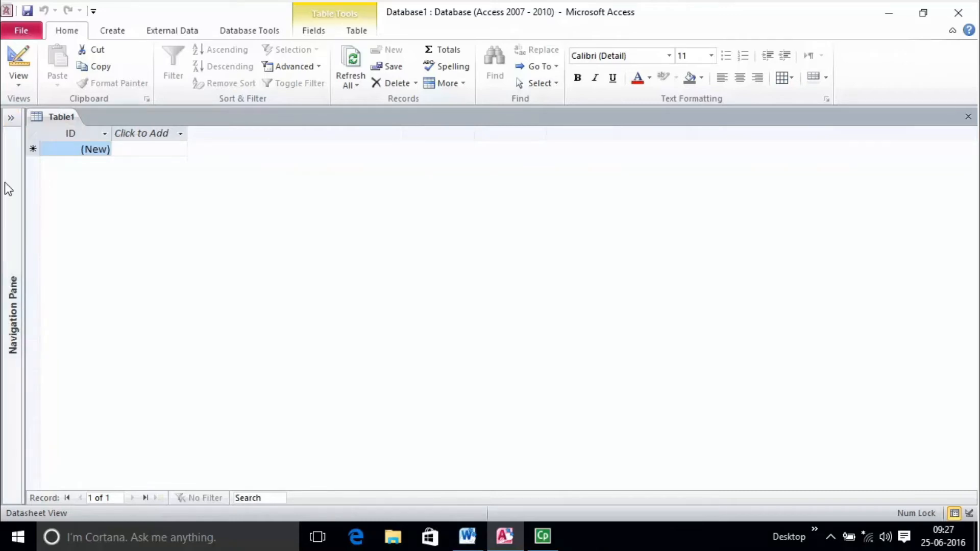
click(12, 117)
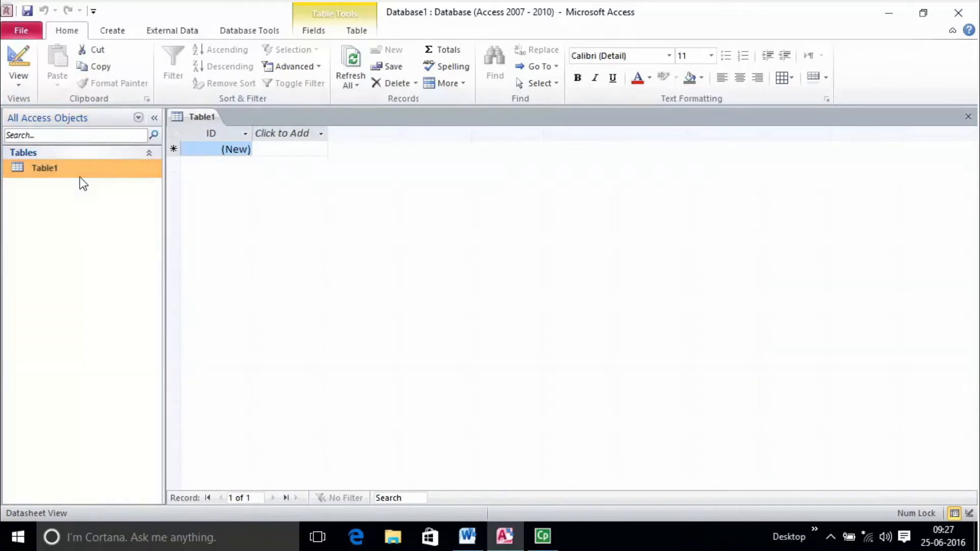
click(153, 118)
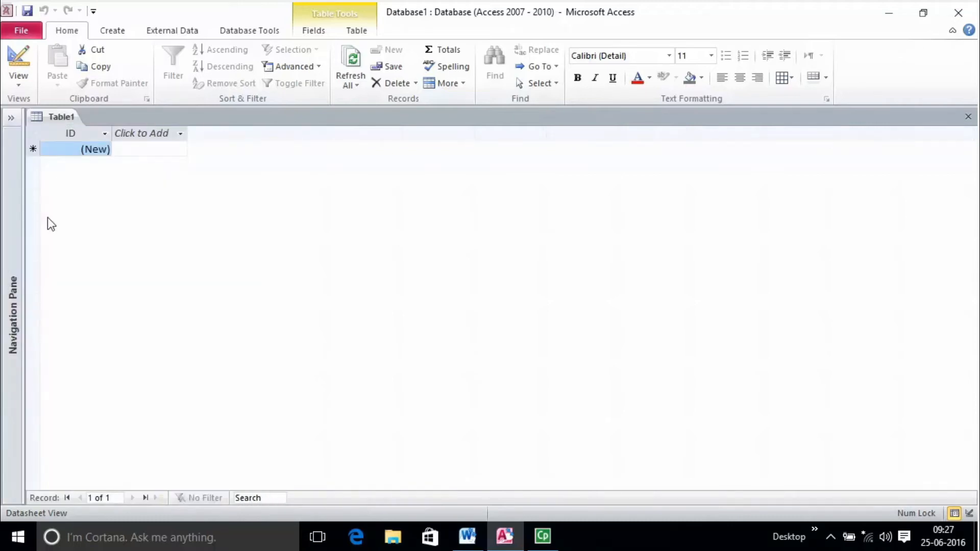
click(11, 121)
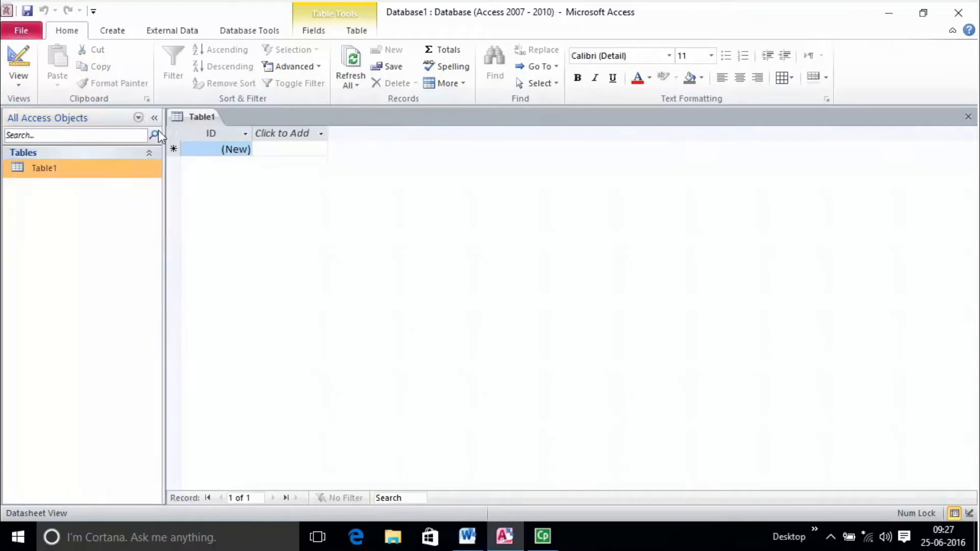
drag(171, 160, 117, 183)
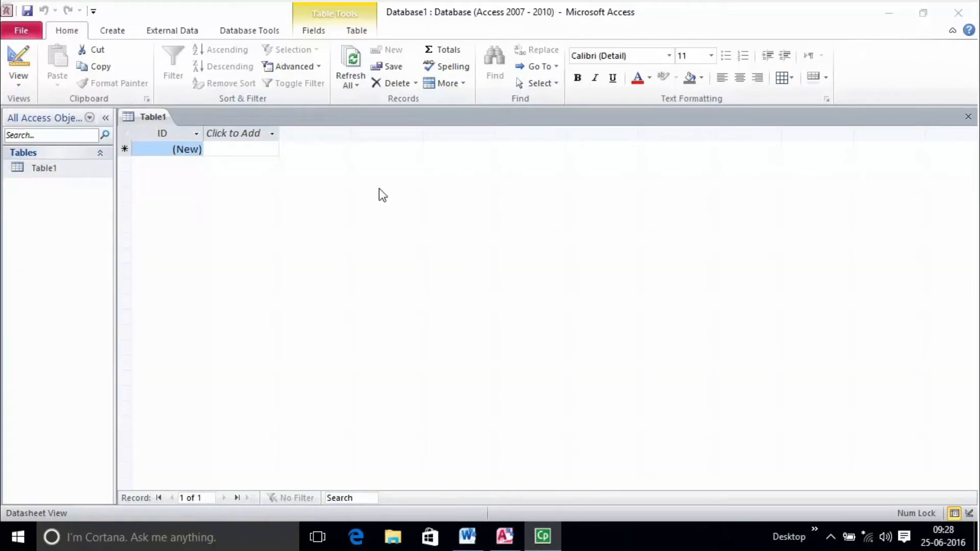
Step: Examine the Backstage view with the file commands and information for Database1, and return to the table
click(22, 30)
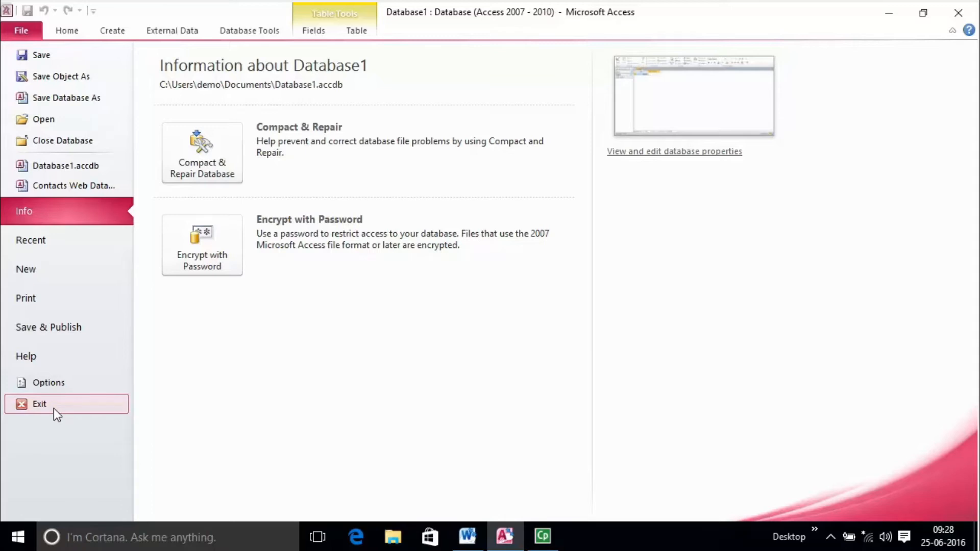
click(17, 29)
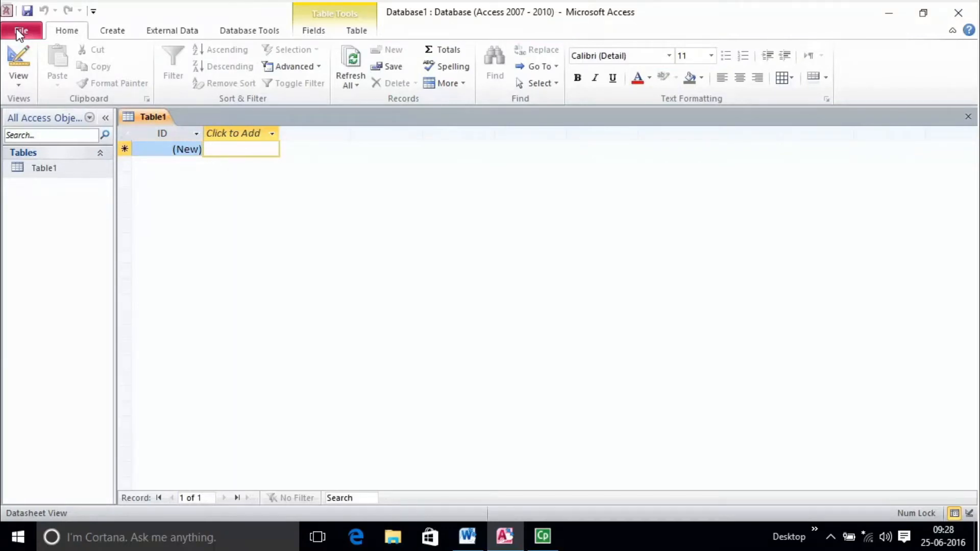
click(16, 29)
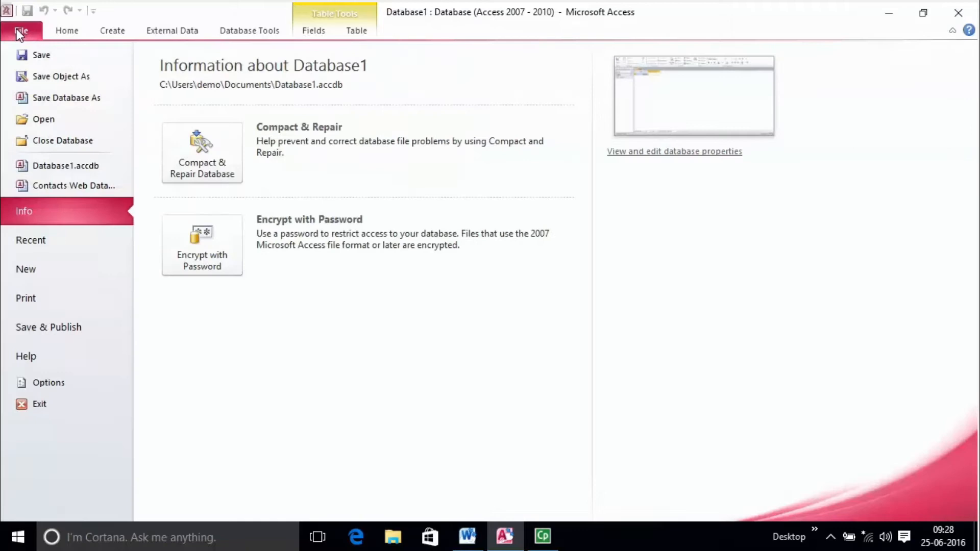
click(16, 29)
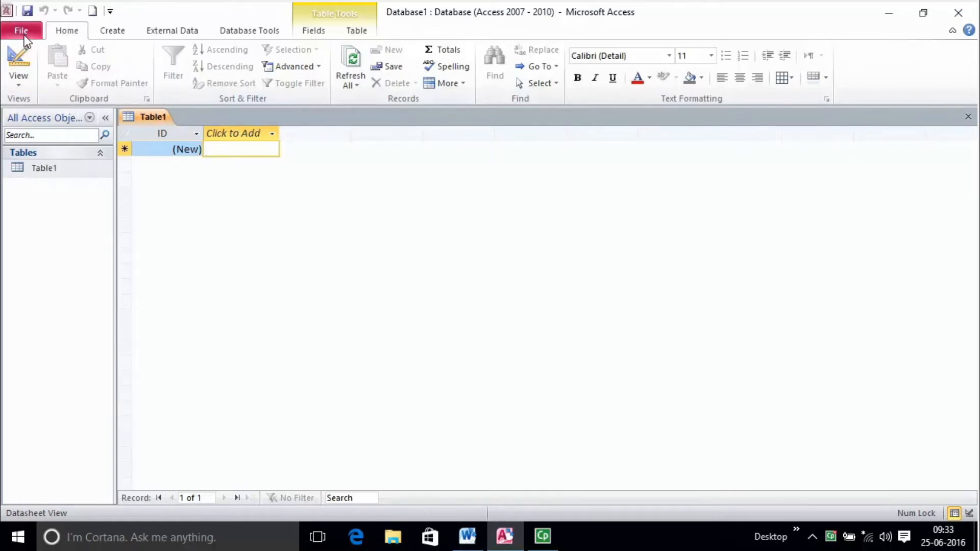
Step: Browse the sample templates available for creating a new database
click(123, 32)
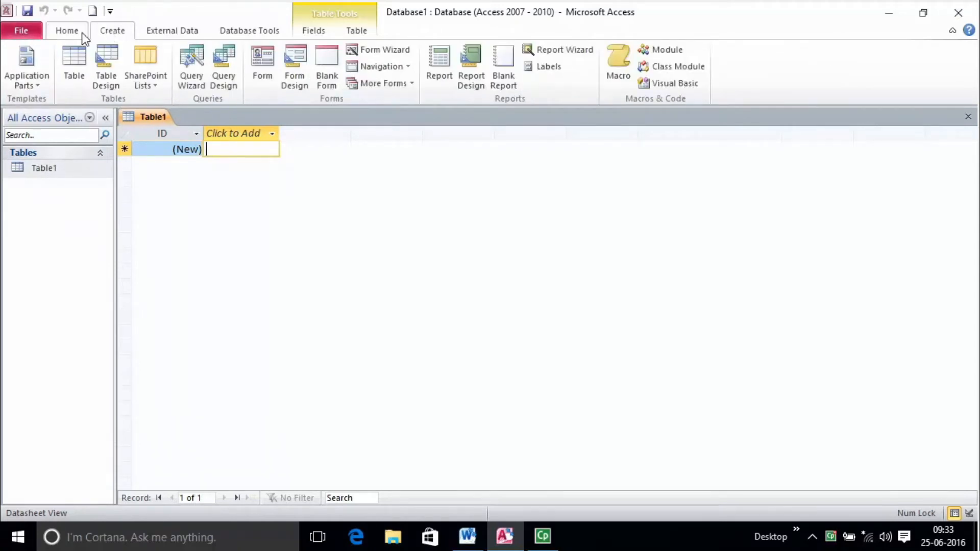
click(20, 31)
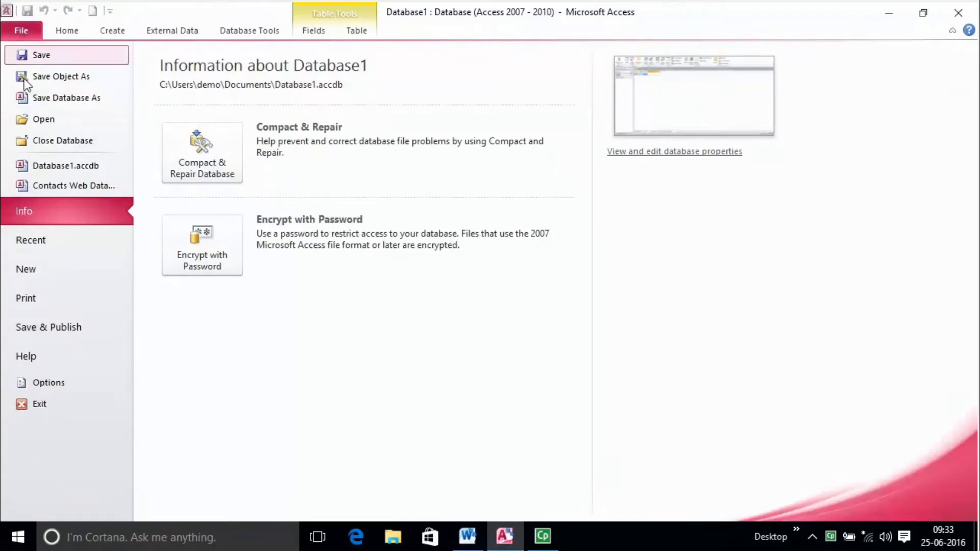
click(78, 274)
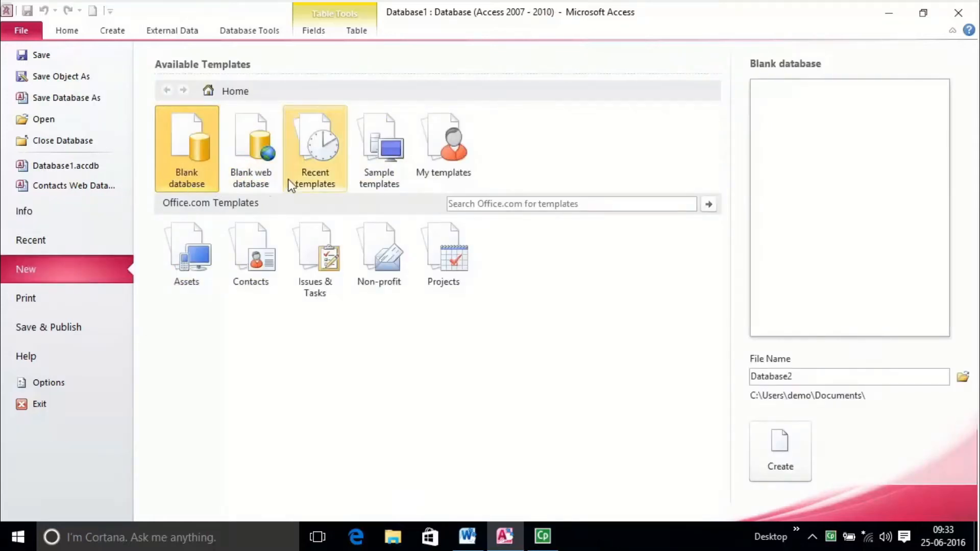
click(383, 158)
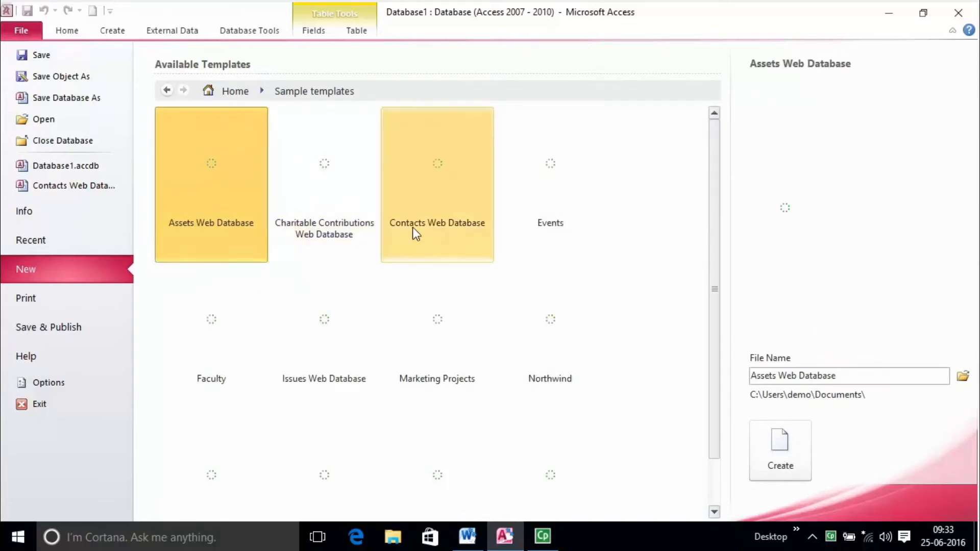
scroll(412, 228, down, 1)
scroll(391, 250, up, 1)
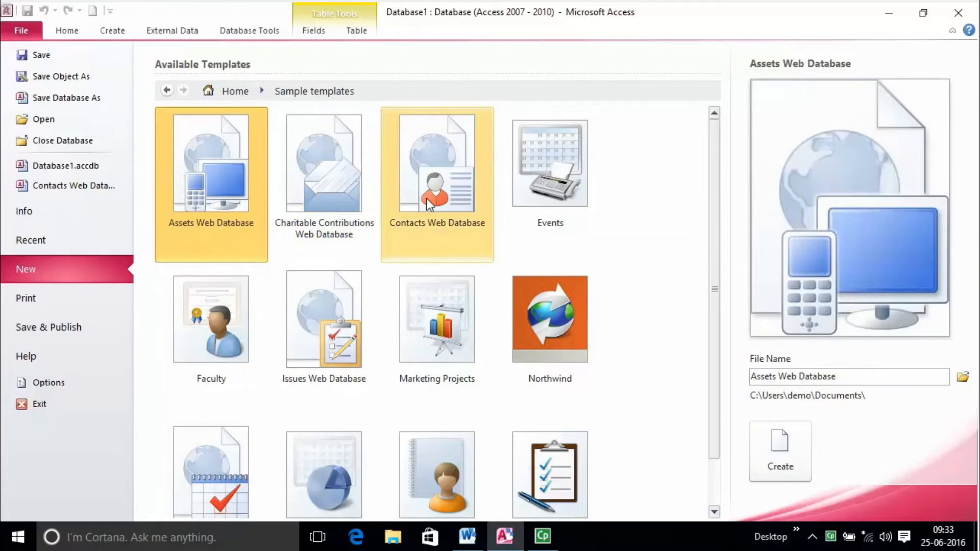
scroll(513, 363, down, 2)
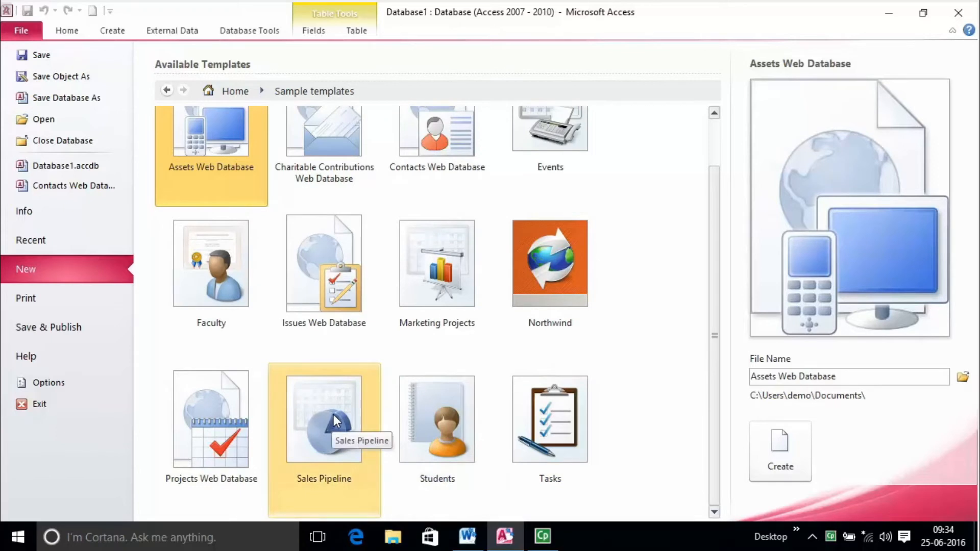
scroll(401, 289, up, 2)
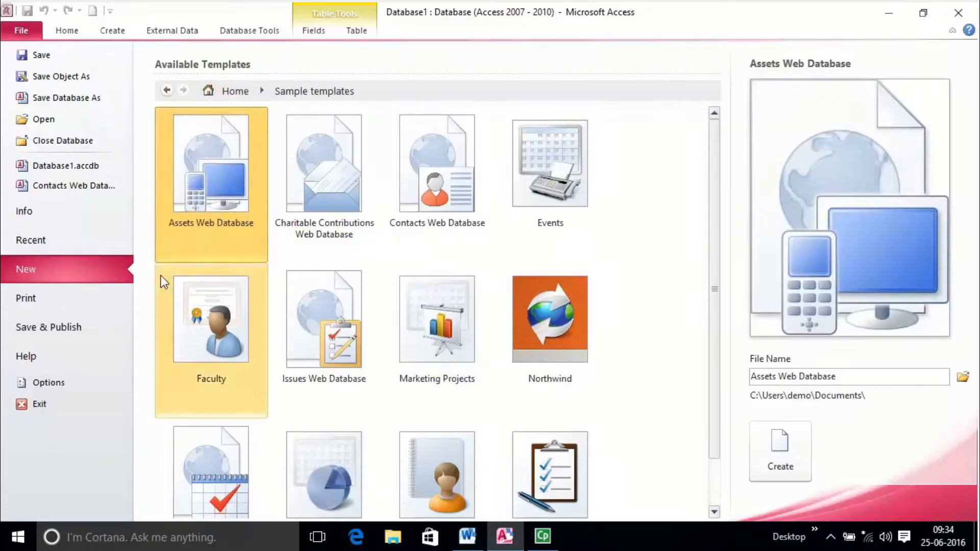
scroll(305, 299, down, 2)
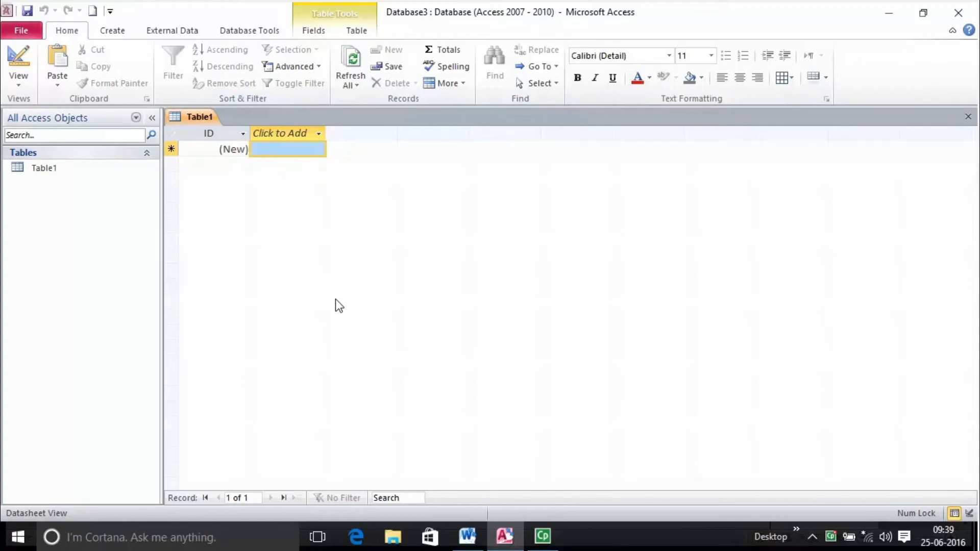
Step: Start a new blank database and set its file name to company database
click(21, 30)
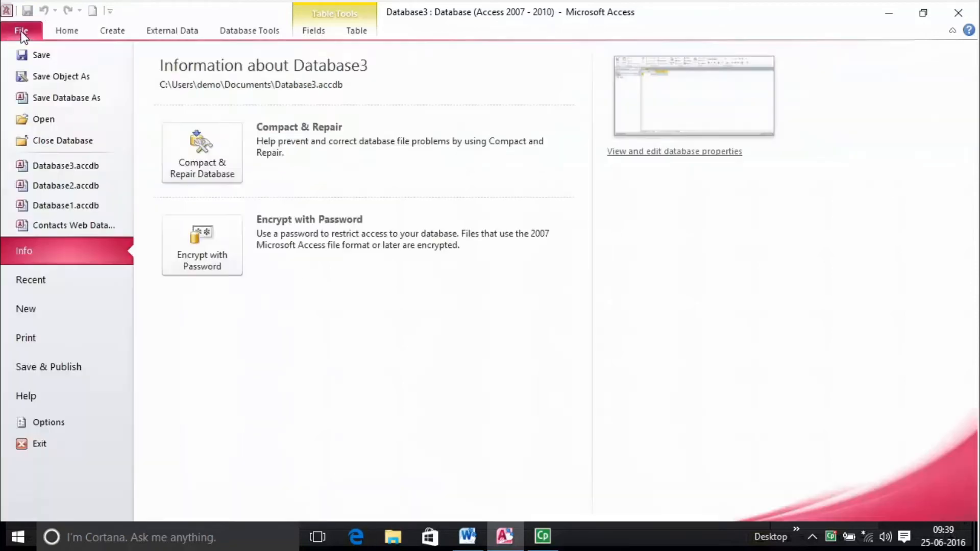
click(27, 310)
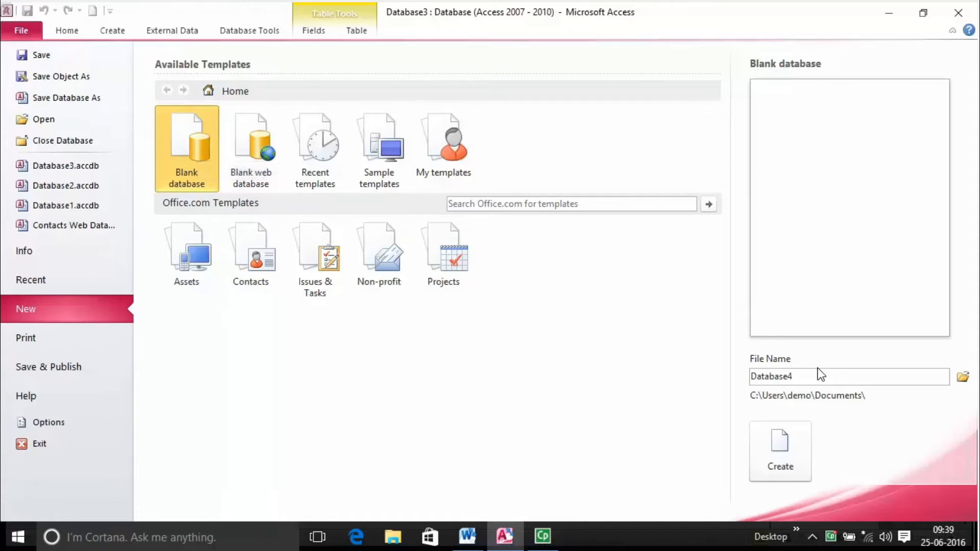
drag(820, 376, 721, 382)
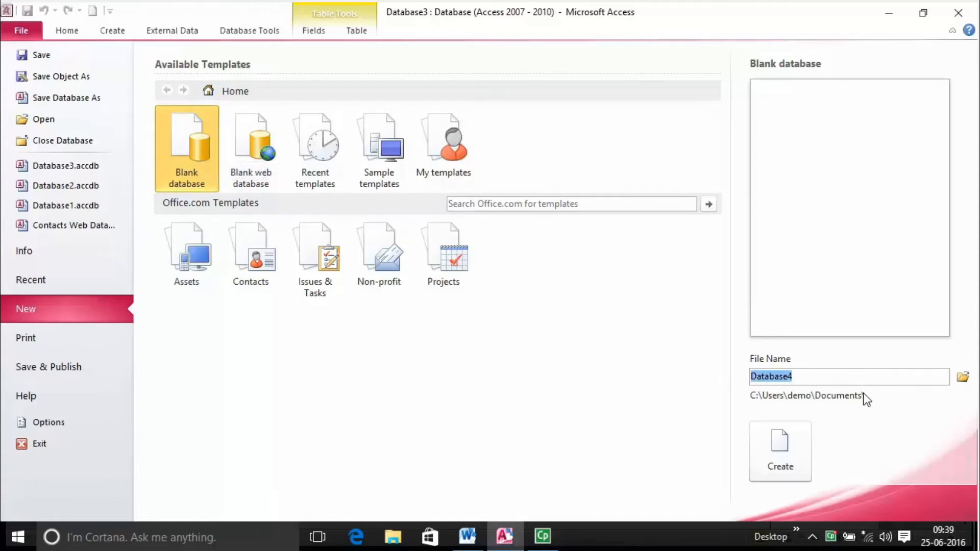
click(967, 382)
drag(779, 373, 831, 379)
text(company database)
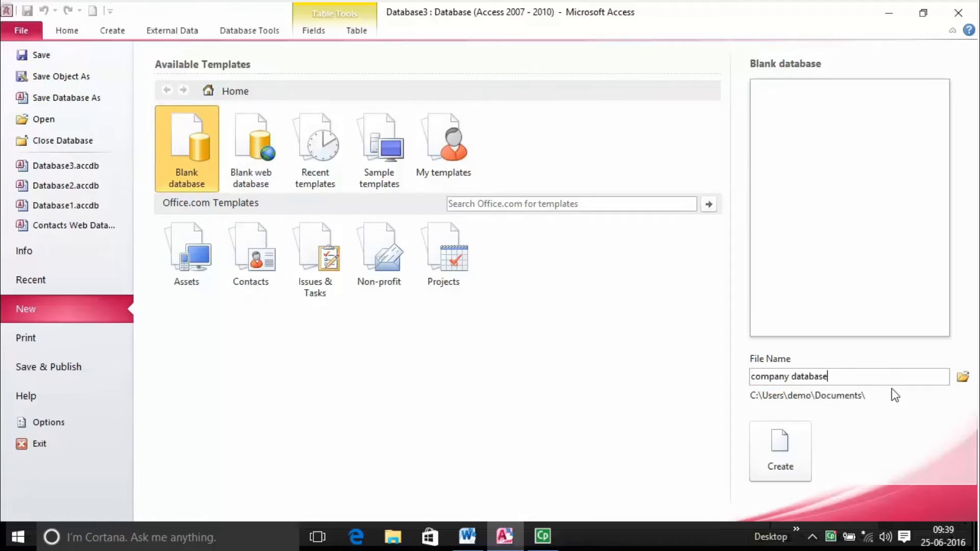
Step: Choose the Desktop as the save location for company database and create the database
click(963, 377)
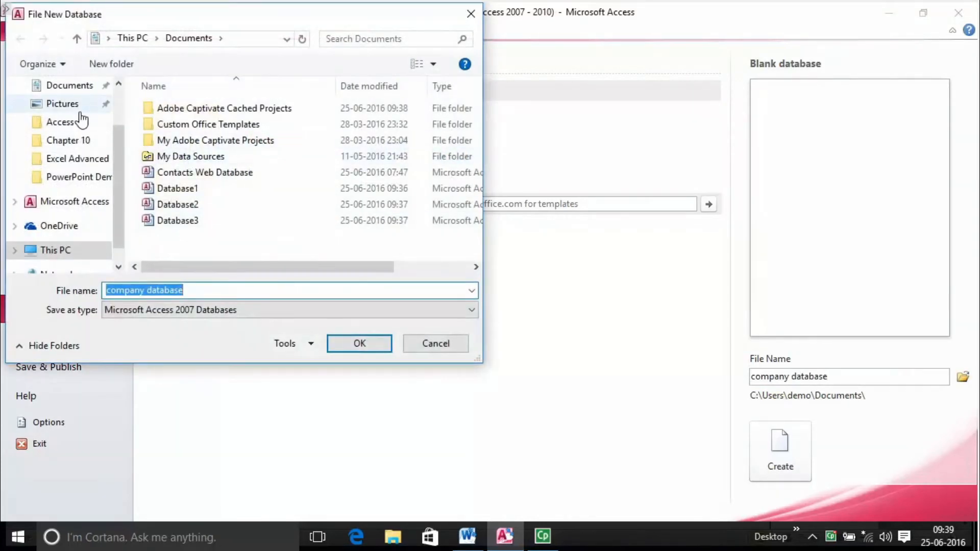
scroll(81, 122, up, 2)
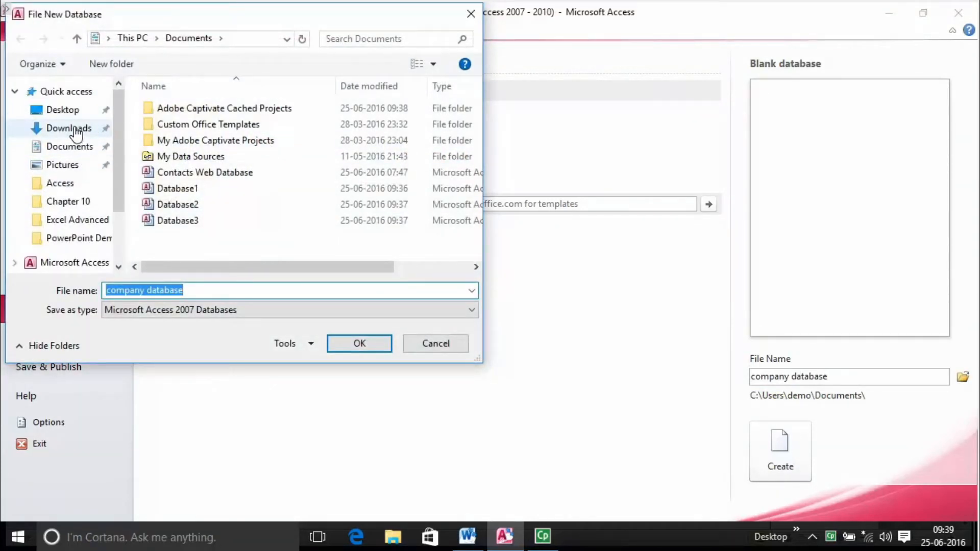
click(63, 110)
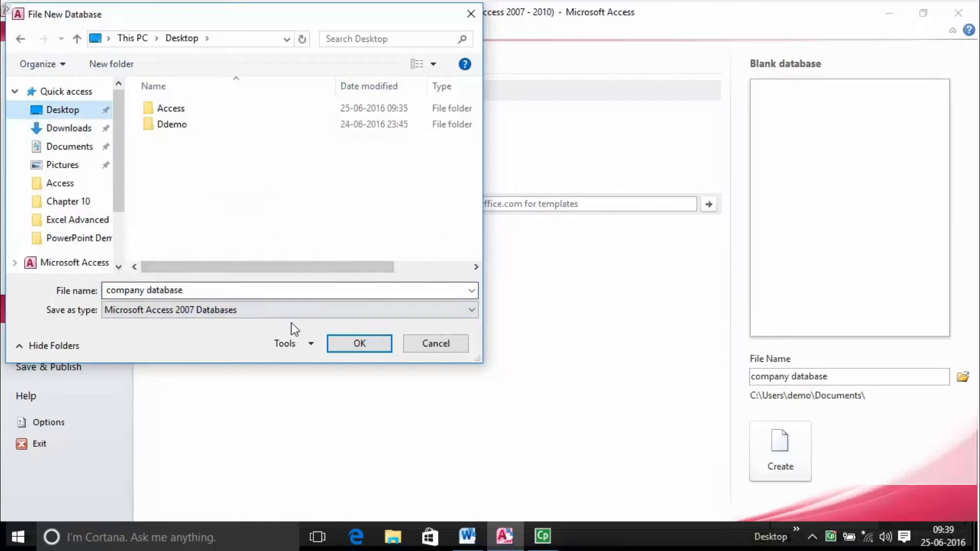
click(371, 351)
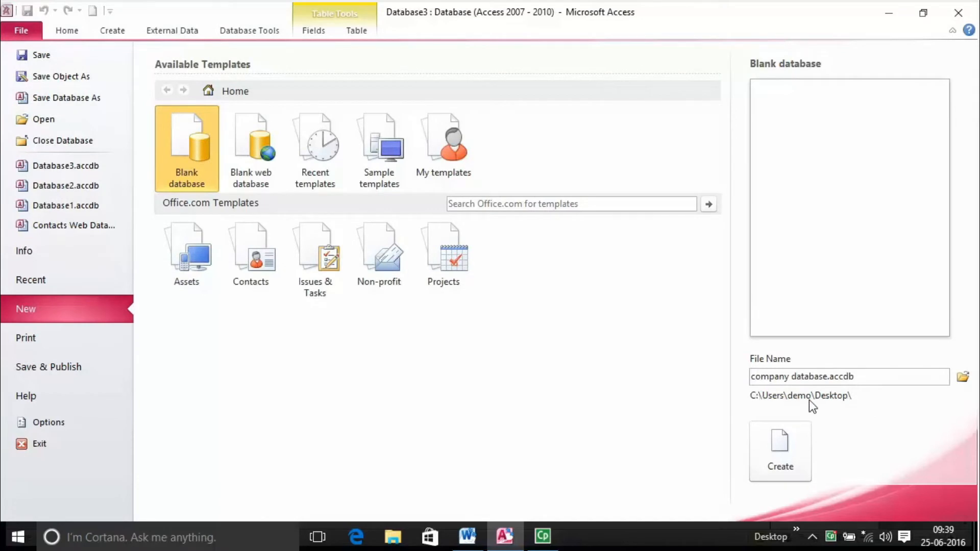
click(777, 450)
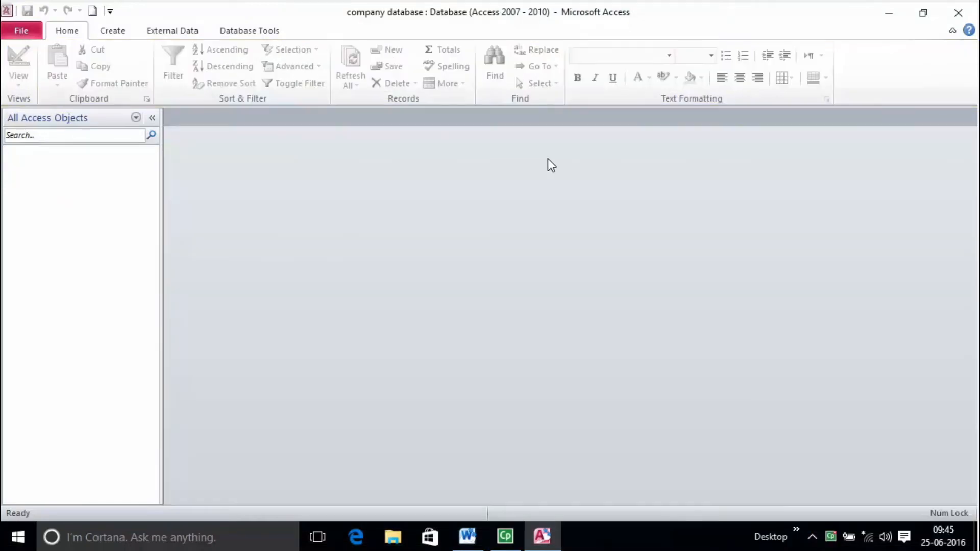
Step: Look through the Documents folder as the save location for another new blank database, and cancel the folder selection
click(21, 32)
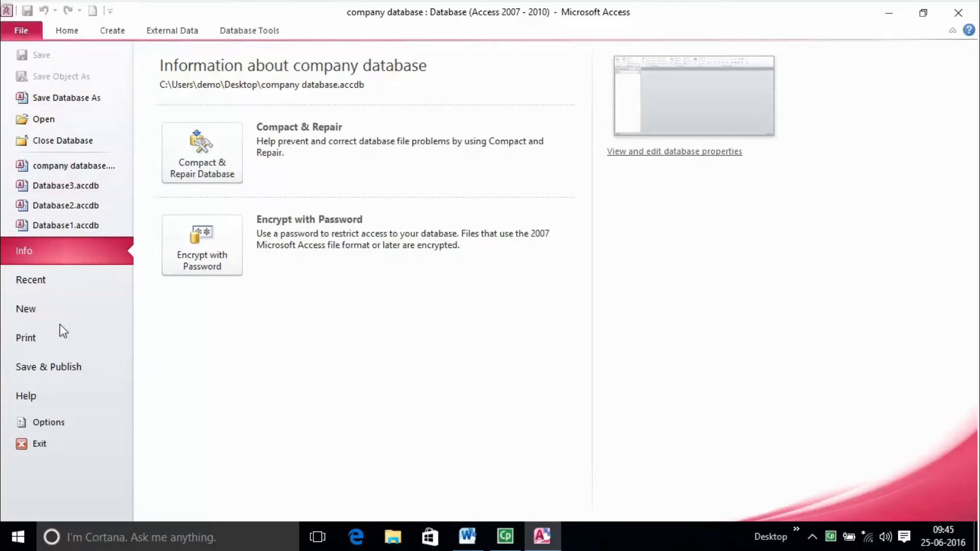
click(56, 310)
click(746, 376)
drag(745, 376, 833, 376)
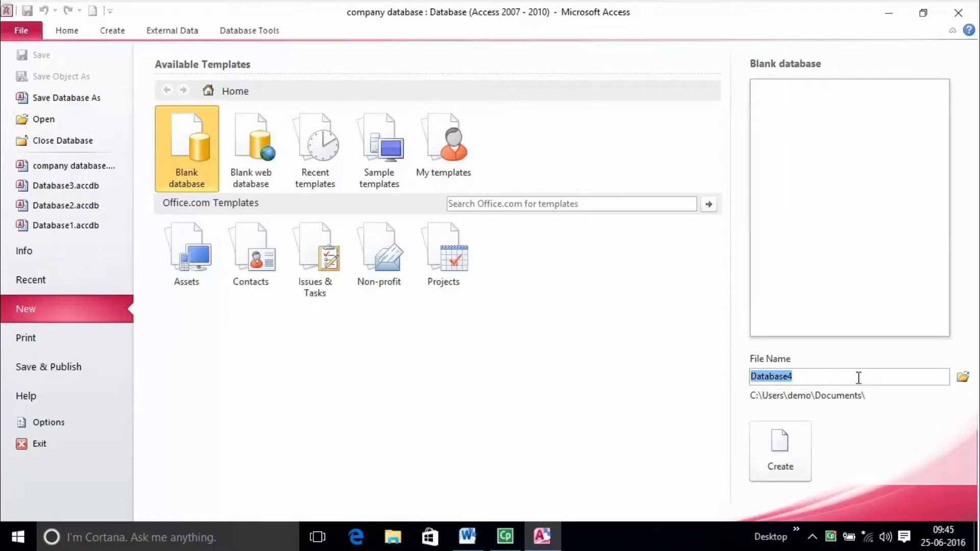
click(968, 383)
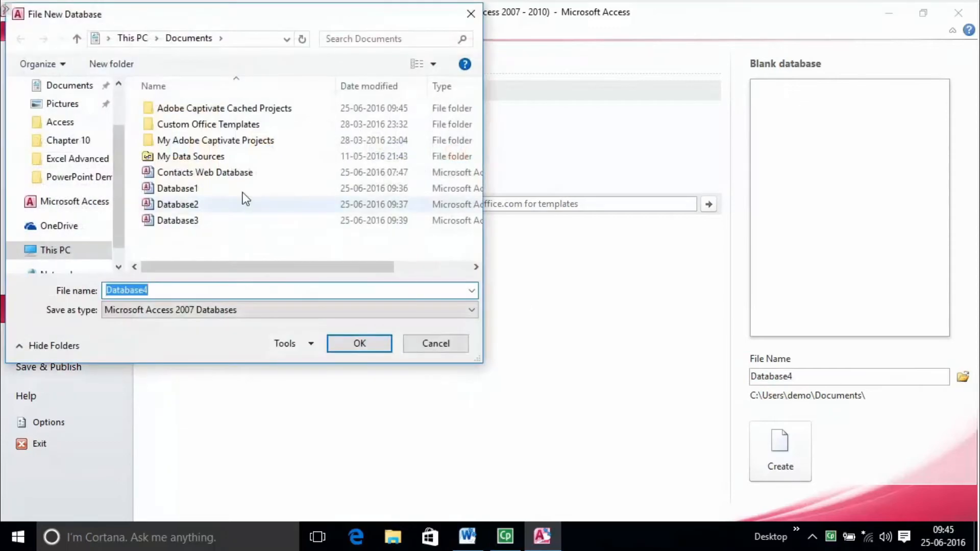
scroll(110, 128, up, 2)
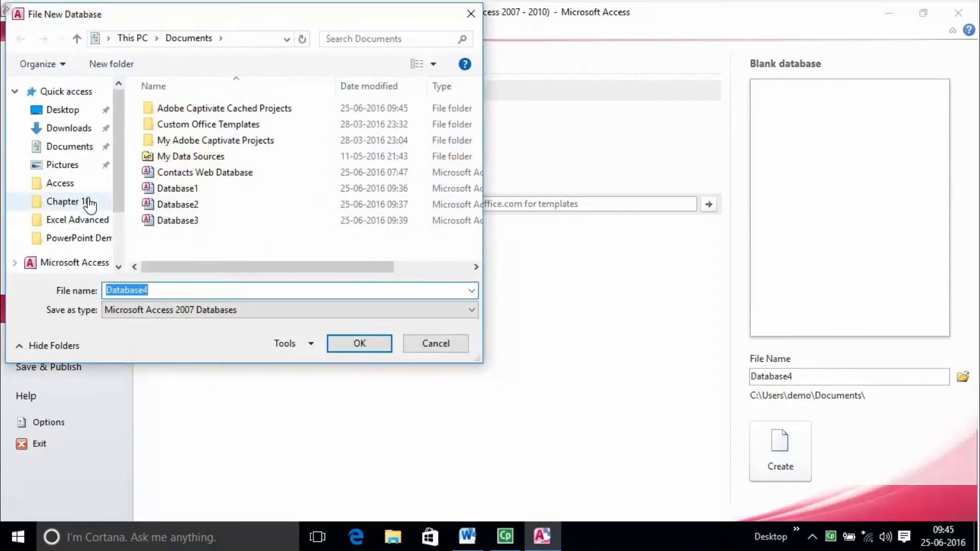
click(74, 148)
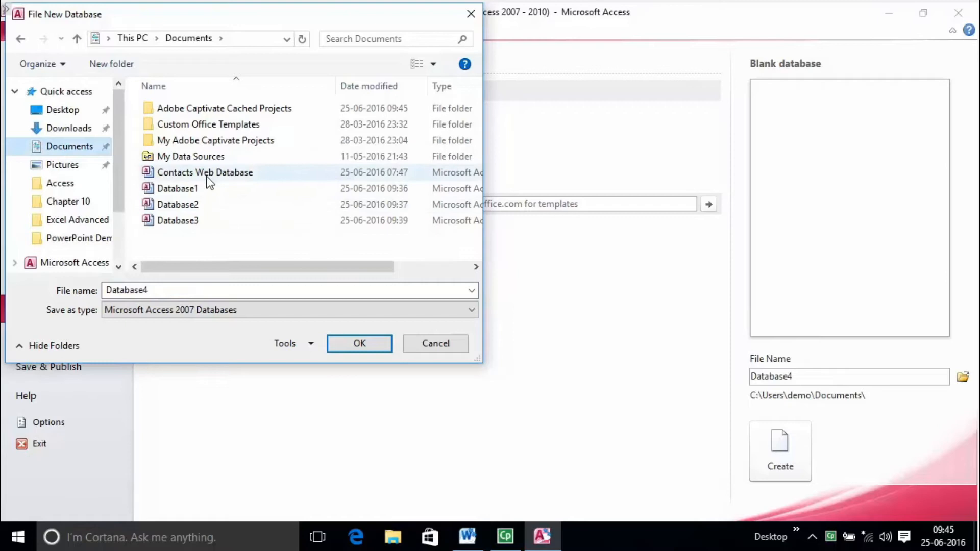
click(419, 342)
Step: Enter the special characters ><*\\: as the new database's file name and delete them again
double_click(808, 377)
text(><*)
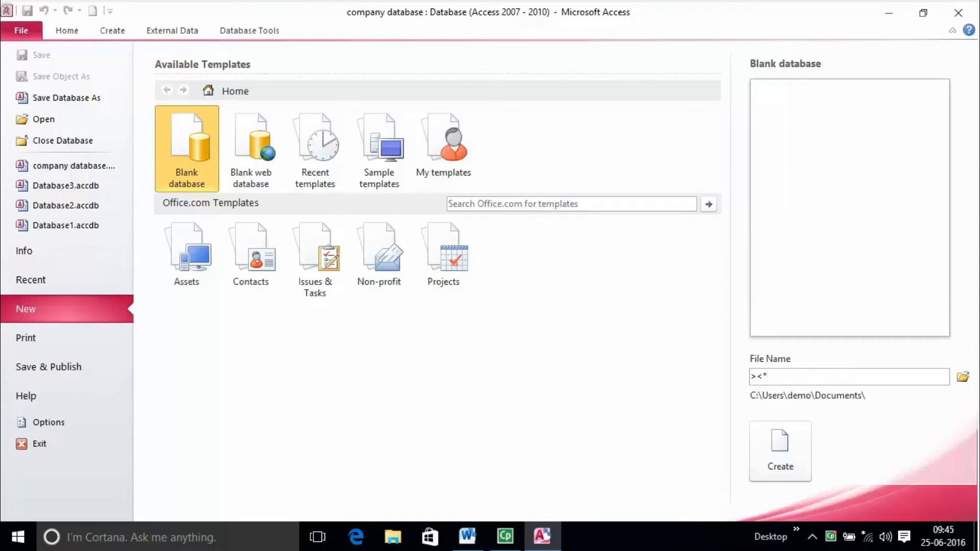
text(\:)
key(BackSpace)
key(BackSpace)
key(BackSpace)
key(BackSpace)
key(BackSpace)
key(BackSpace)
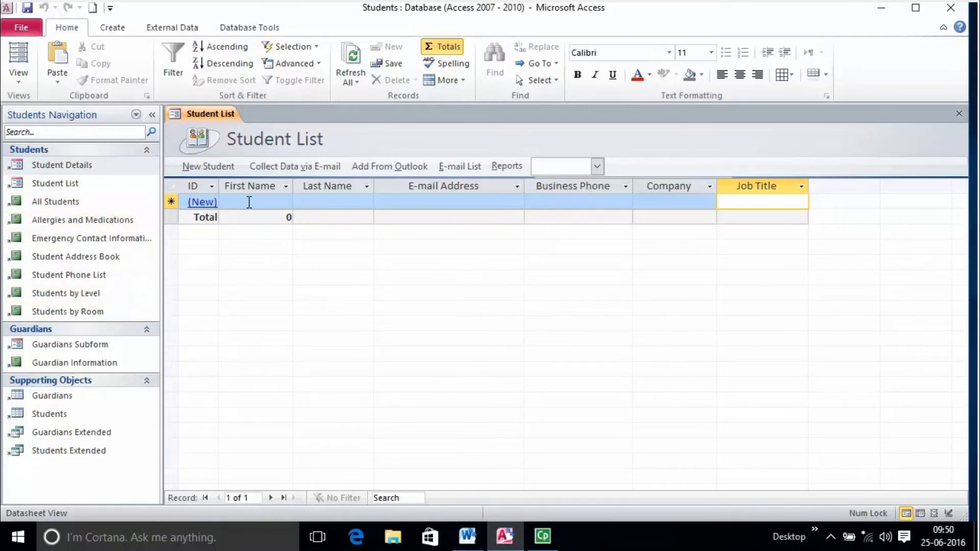
Step: Examine the fields of the blank record in the Student List, from First Name to Company
click(268, 202)
key(Tab)
key(Tab)
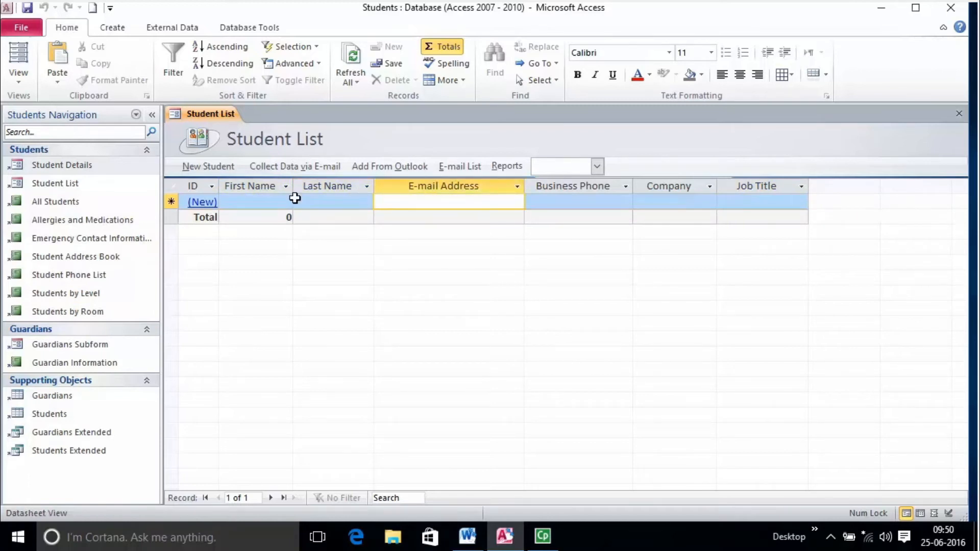
click(258, 202)
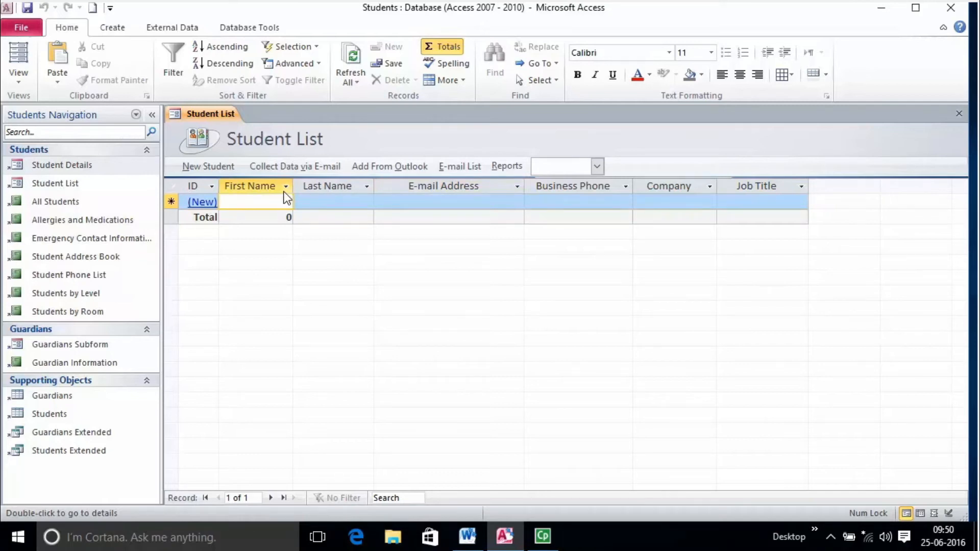
click(315, 200)
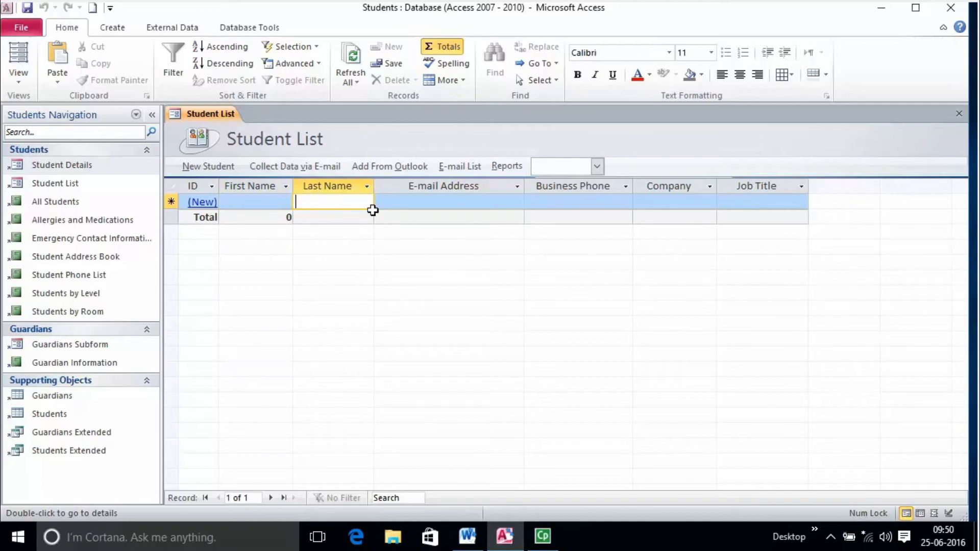
click(410, 202)
click(575, 204)
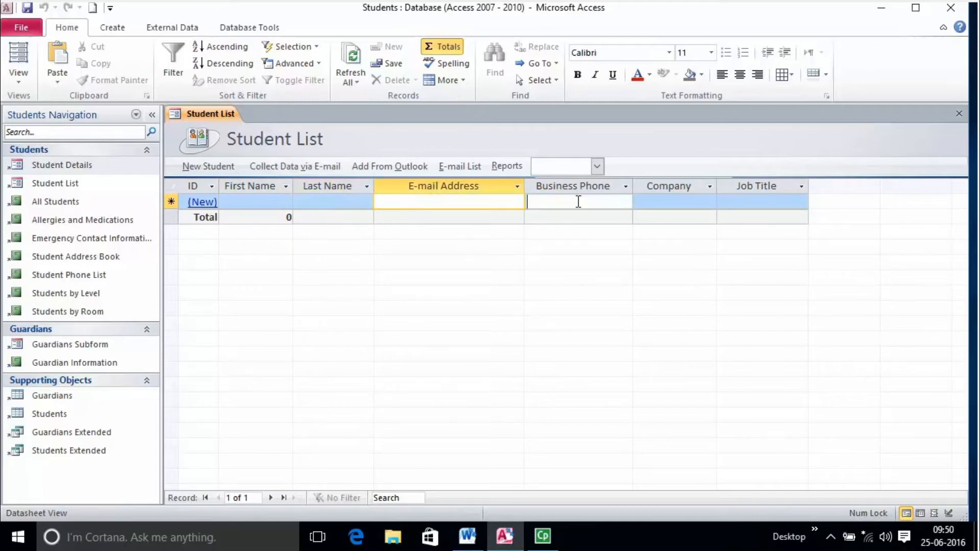
click(674, 206)
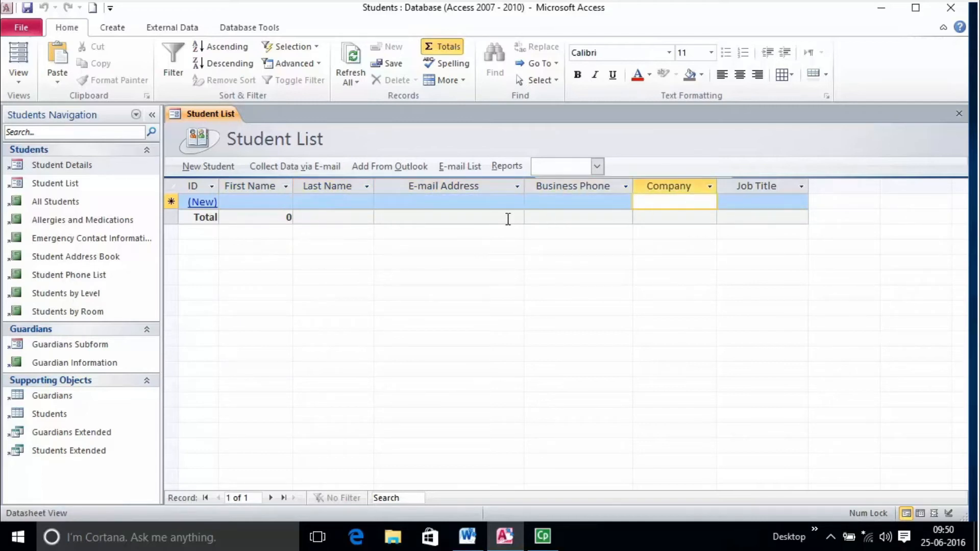
click(269, 202)
click(413, 202)
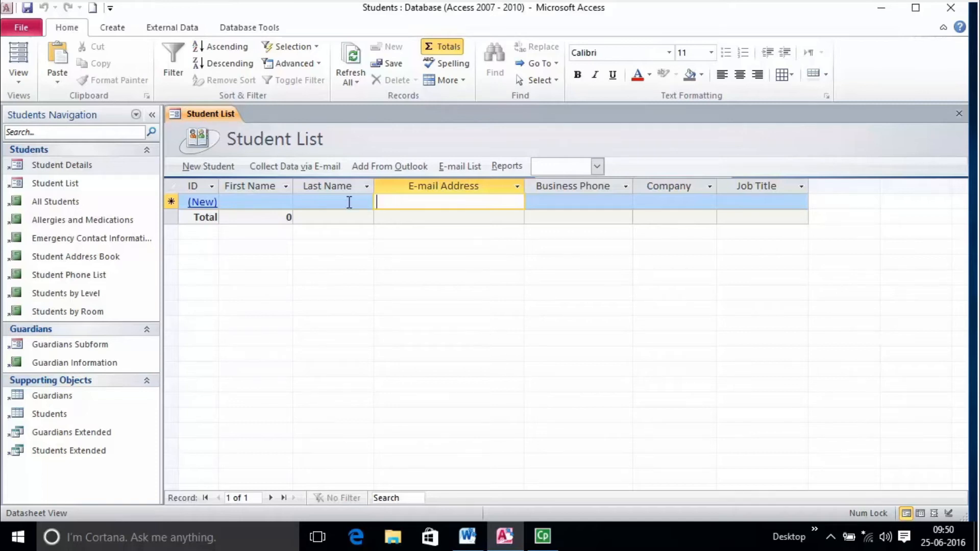
click(264, 204)
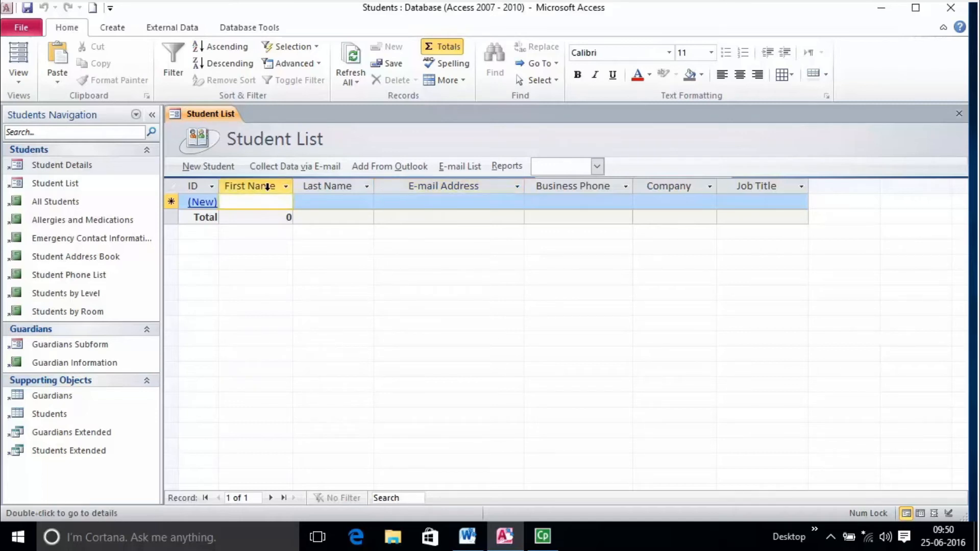
Step: Select the Last Name, E-mail Address and Business Phone columns of the Student List one after another
click(311, 187)
click(424, 186)
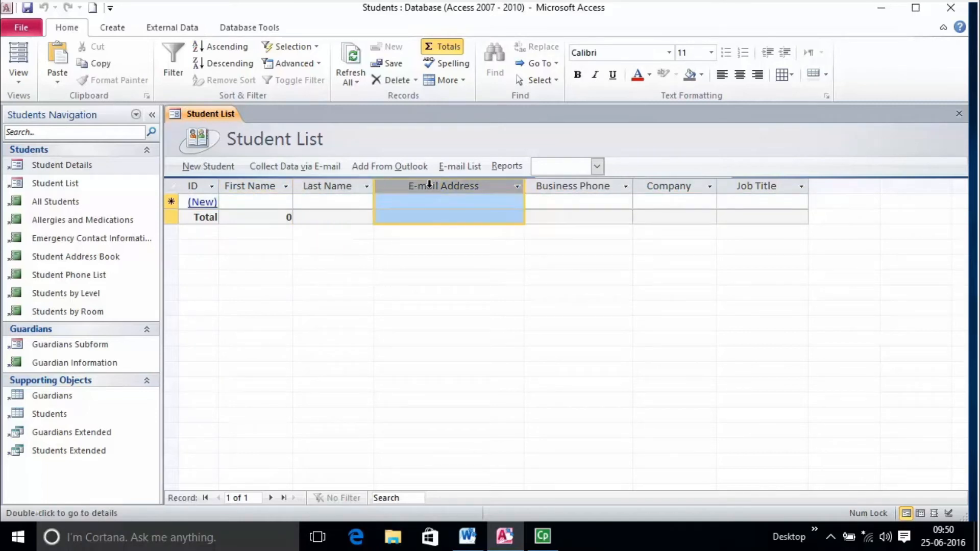
click(582, 187)
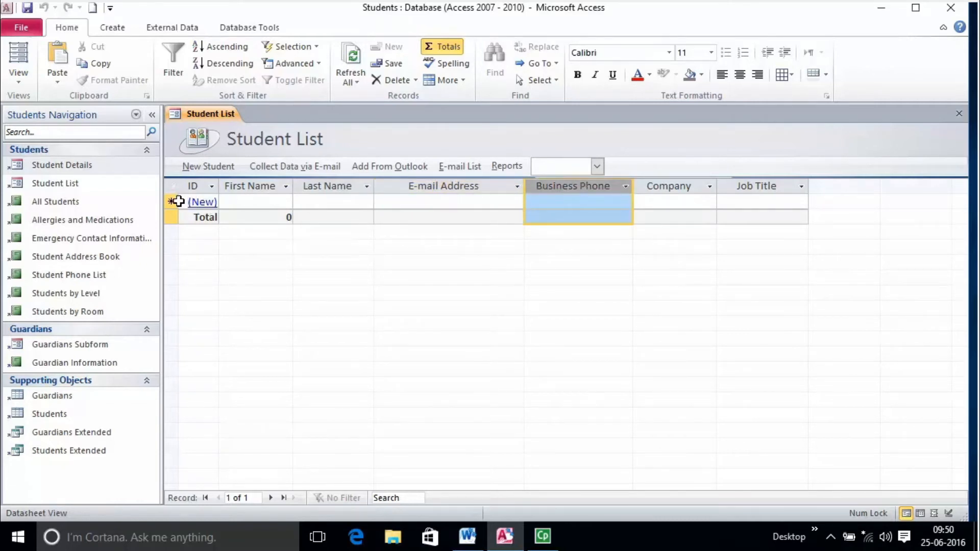
Step: View the blank Student Details form of the new record, close it, and return to the record's First Name field
click(200, 203)
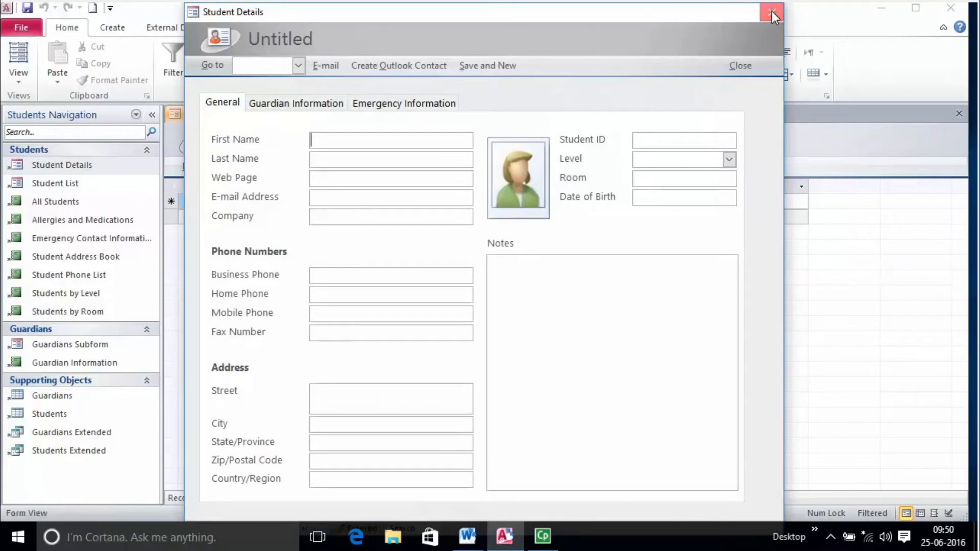
click(772, 11)
click(255, 203)
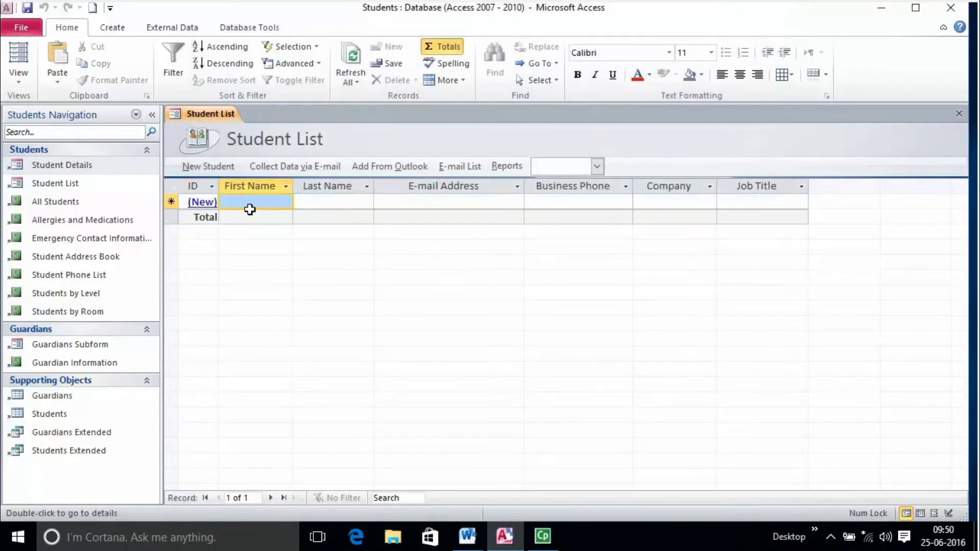
click(329, 204)
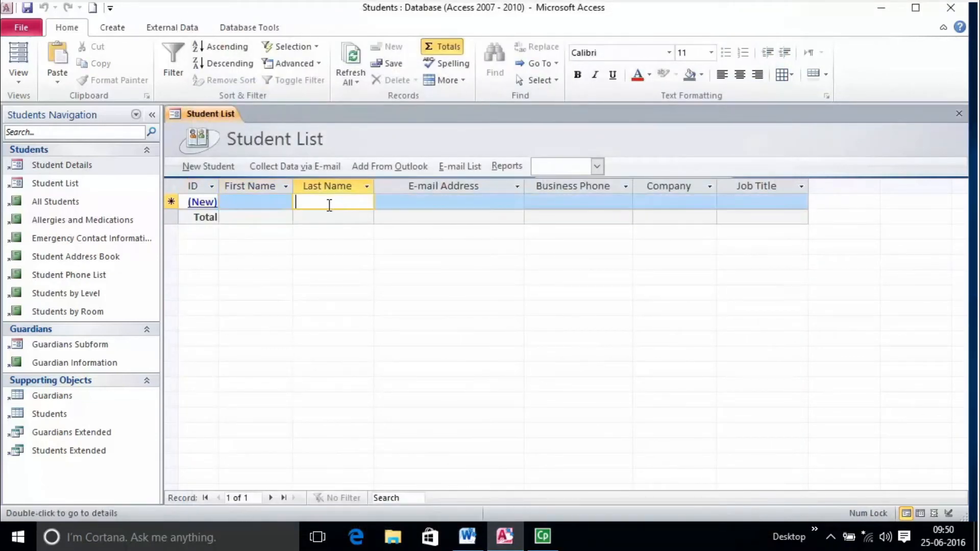
click(269, 202)
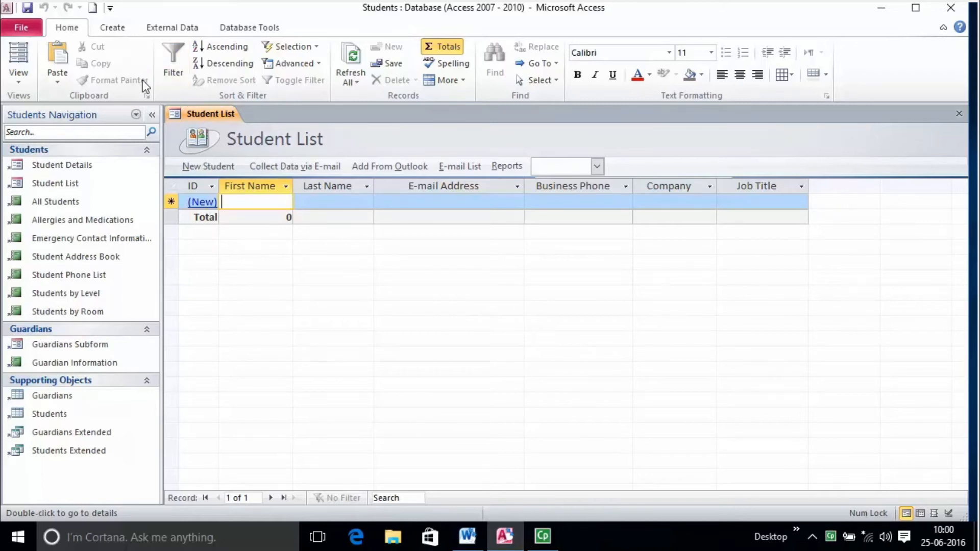
Step: Create a new table in Design view and go through its Field Name and Data Type cells and view options
click(109, 28)
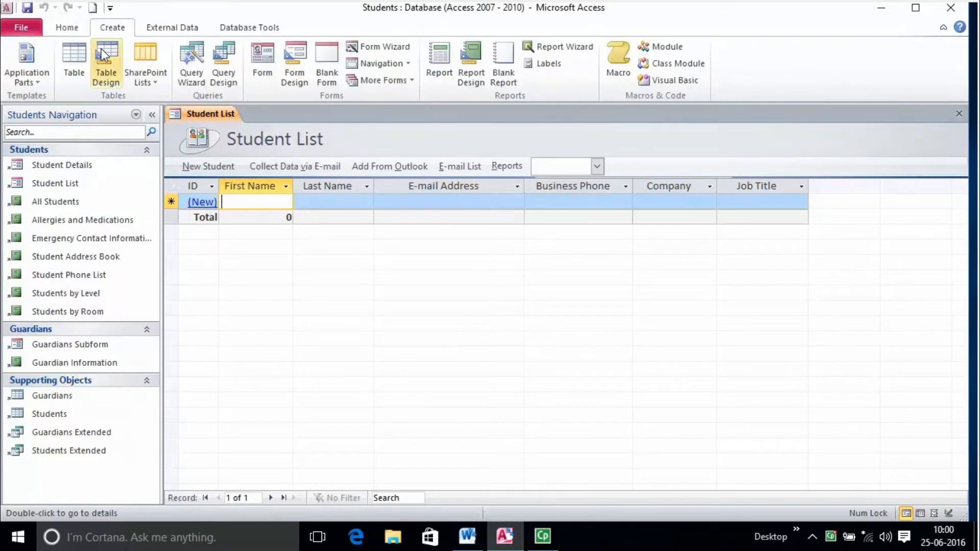
click(110, 78)
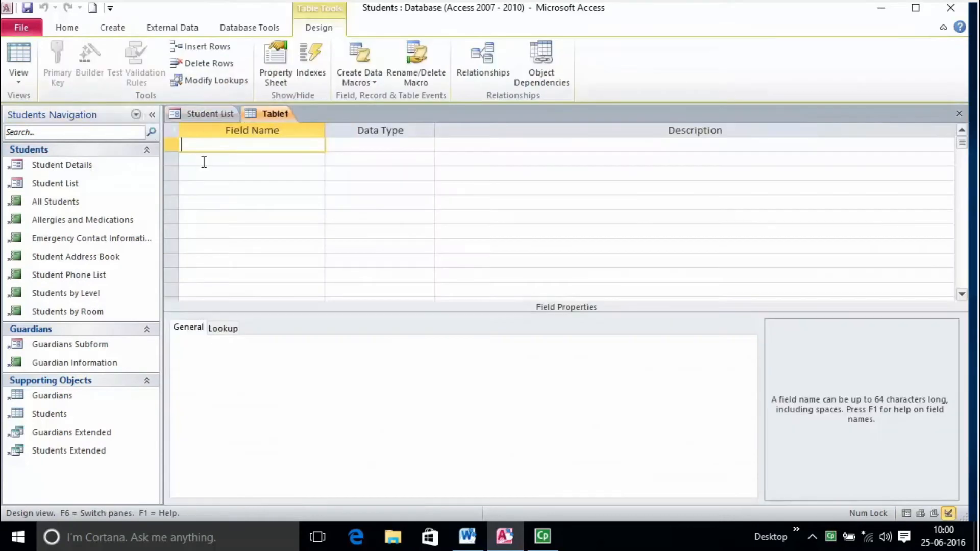
click(328, 145)
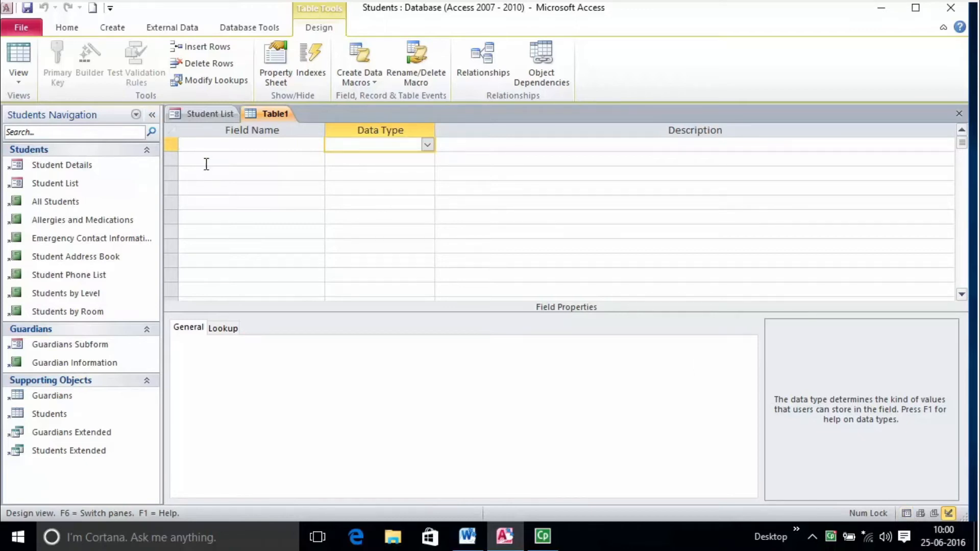
click(246, 144)
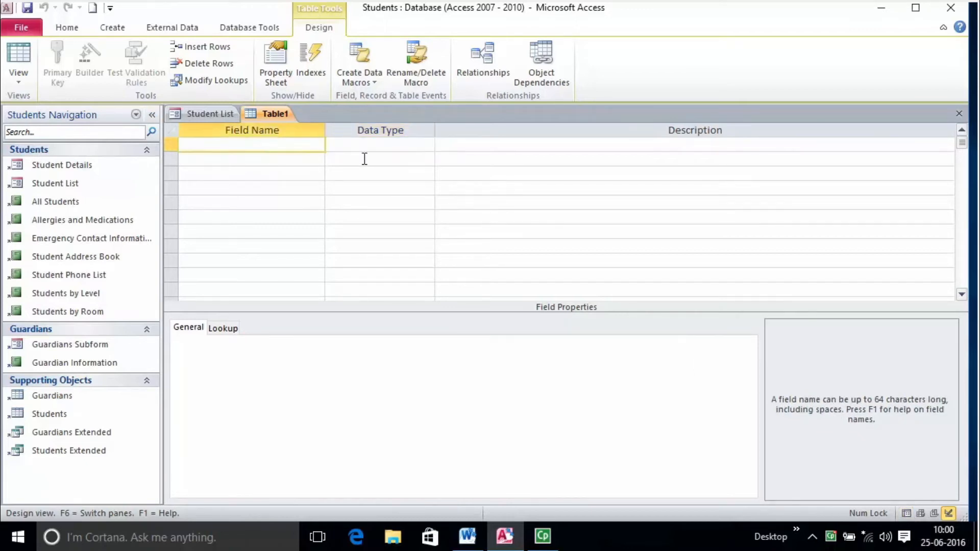
click(313, 164)
click(300, 187)
click(301, 206)
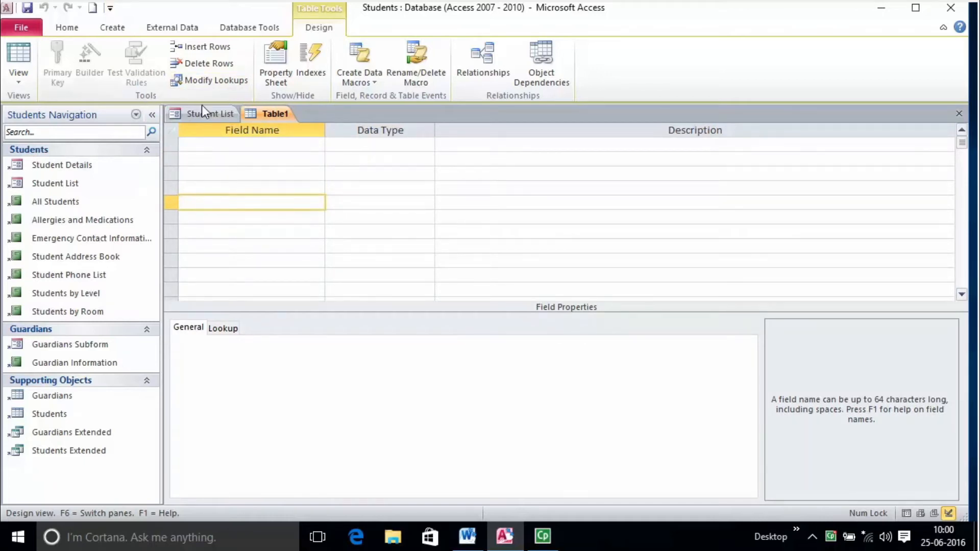
click(24, 82)
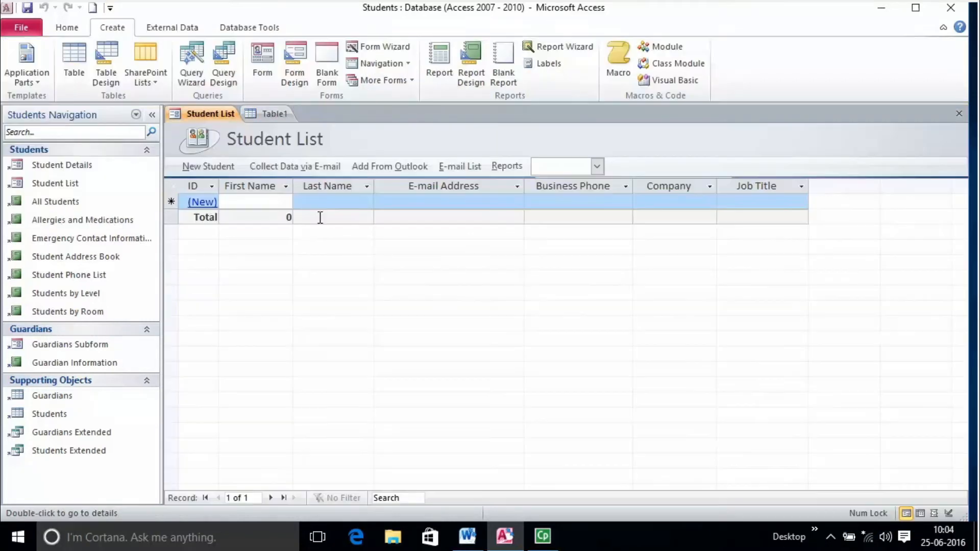
Step: Switch the Student List to Datasheet View and go to the new record's First Name field
click(59, 31)
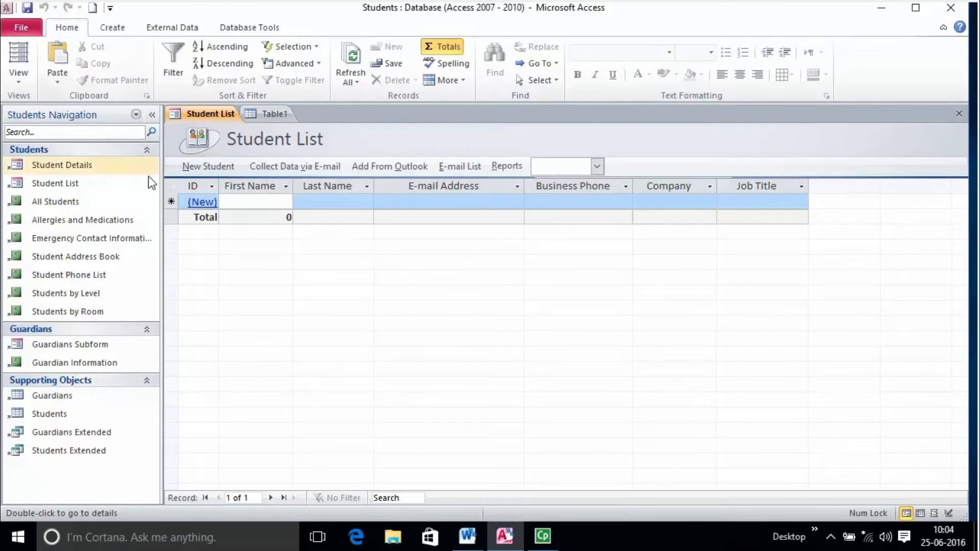
click(21, 80)
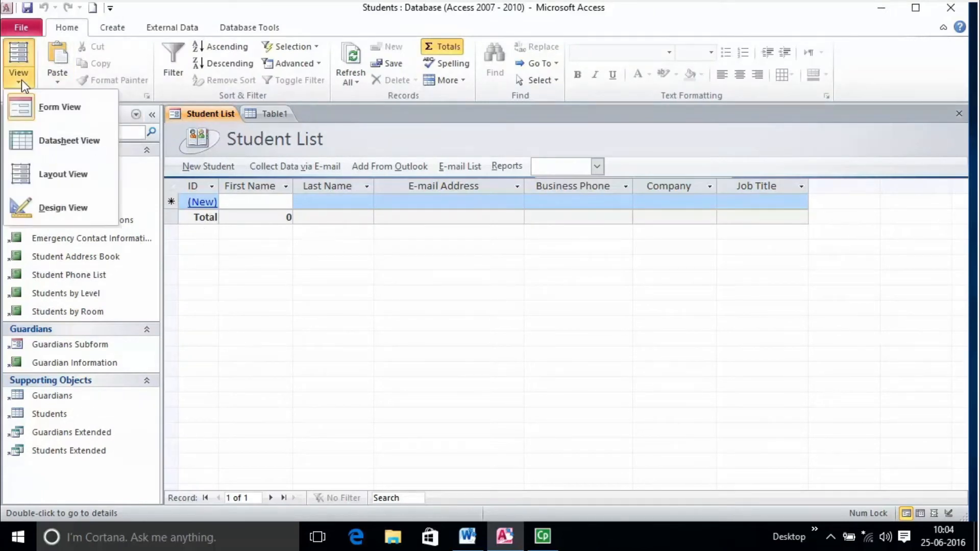
click(38, 146)
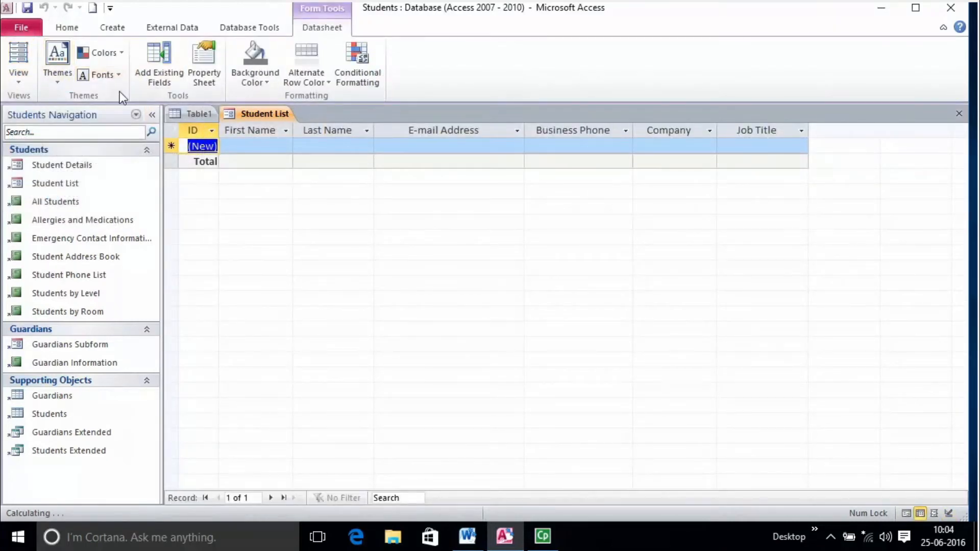
click(242, 146)
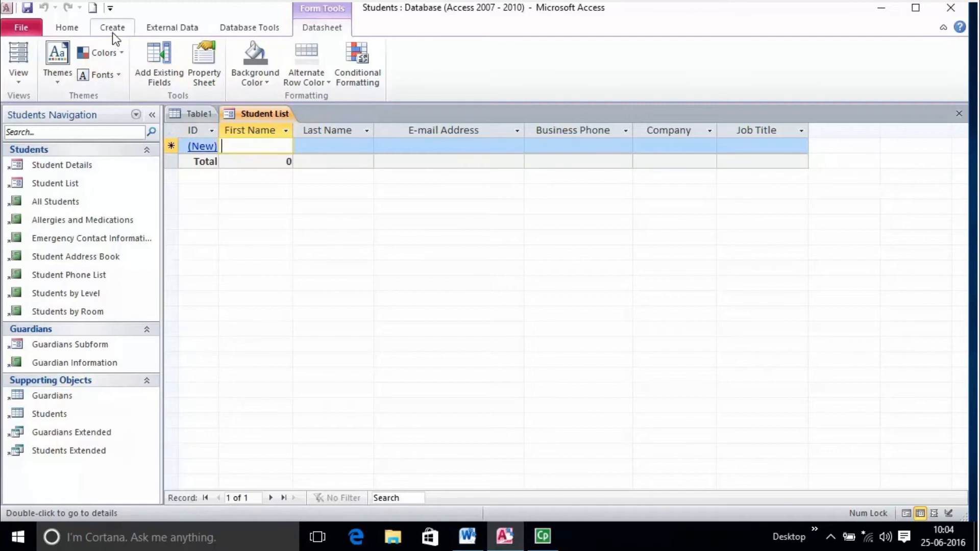
Step: Create a new table in Datasheet View and expand the Unassigned Objects group in the navigation list
click(111, 27)
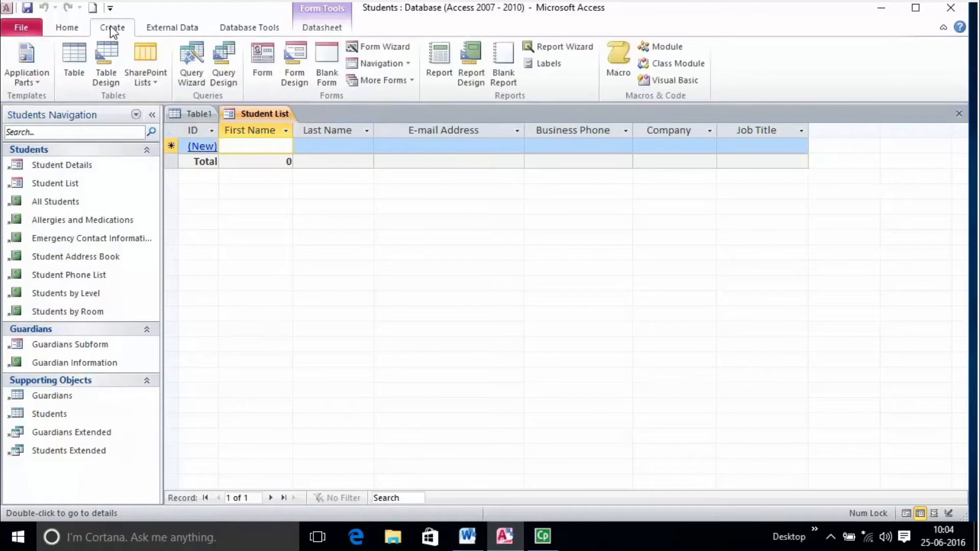
click(70, 64)
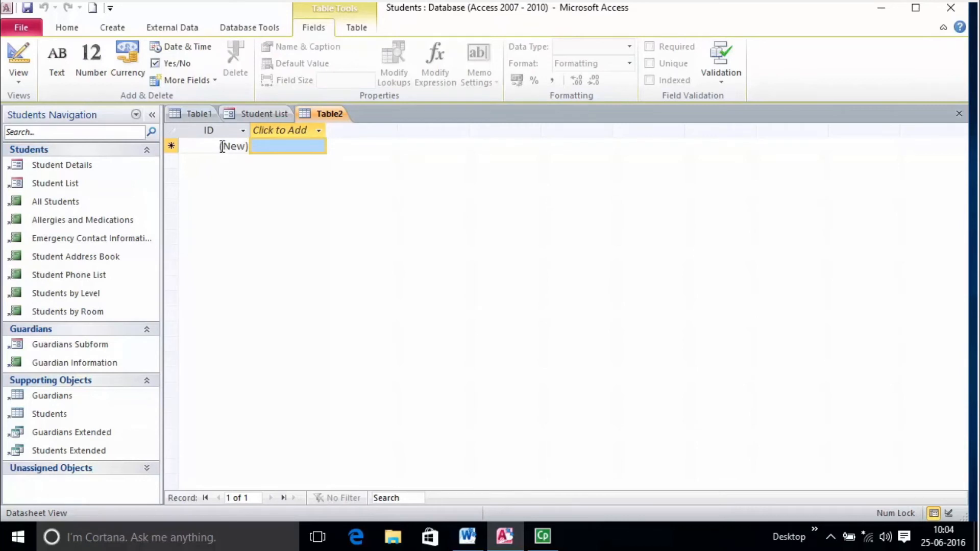
click(145, 468)
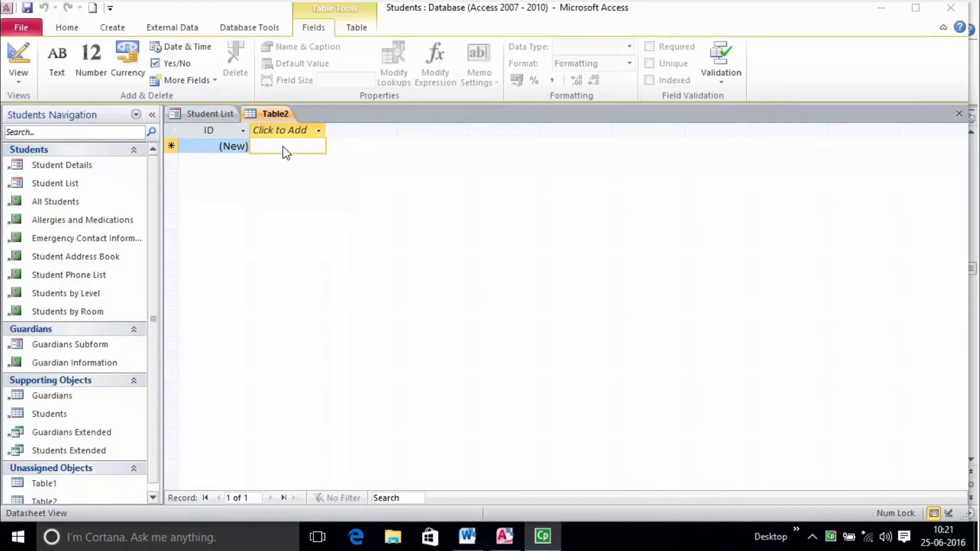
click(17, 72)
click(34, 118)
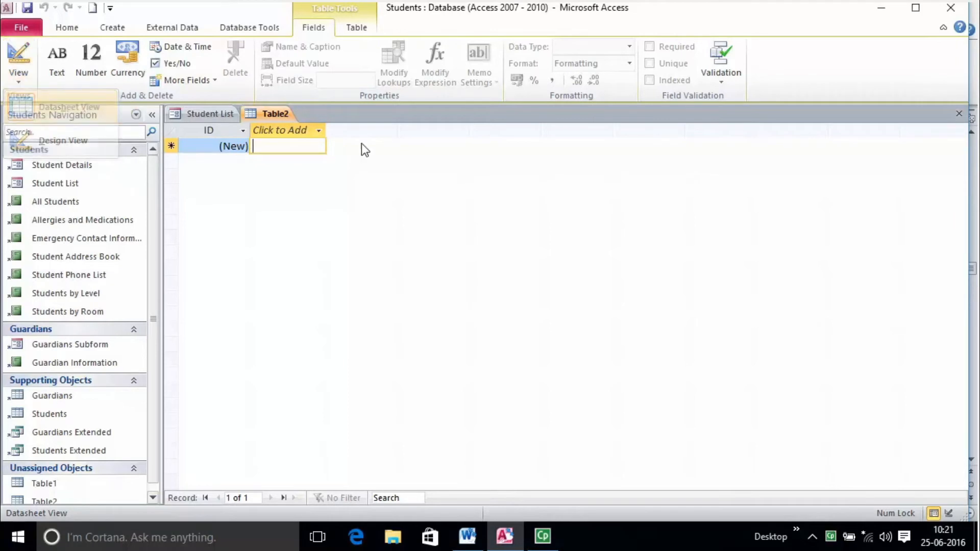
Step: Enter a person's first name in the first record's cell beside the ID column of Table2
click(301, 150)
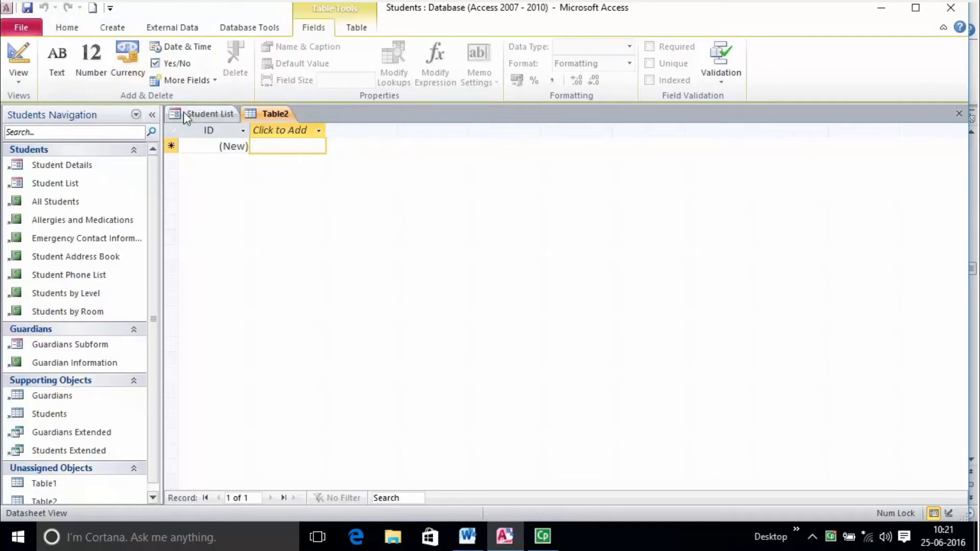
click(209, 130)
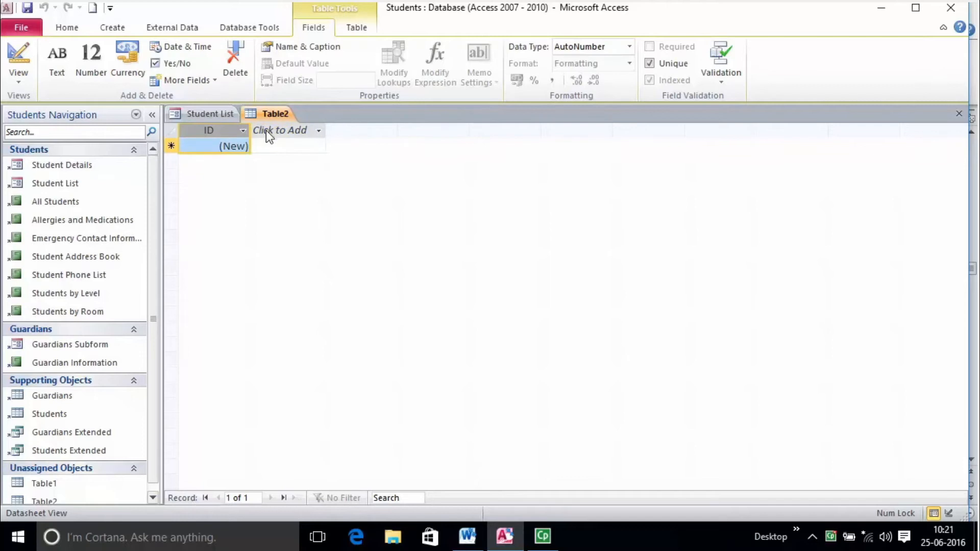
click(217, 144)
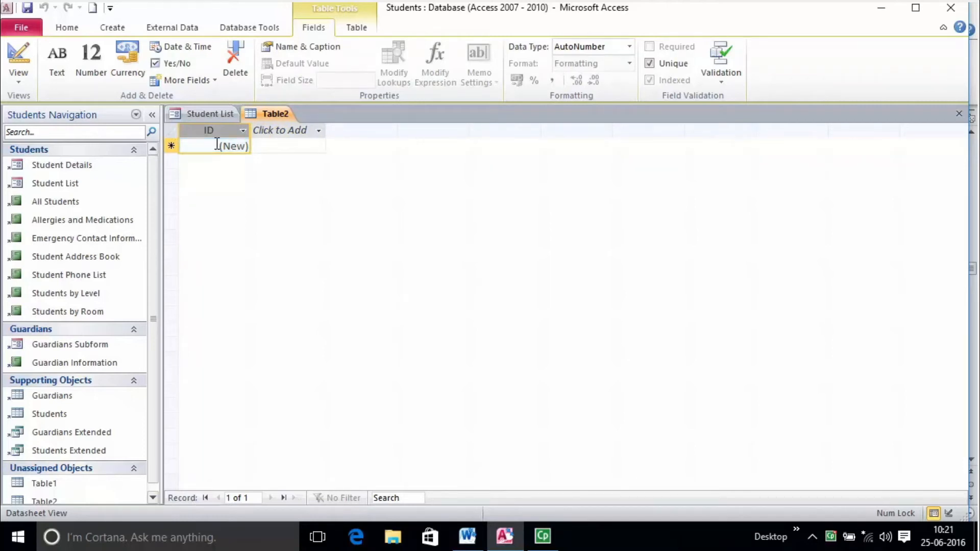
click(265, 145)
click(234, 146)
click(274, 147)
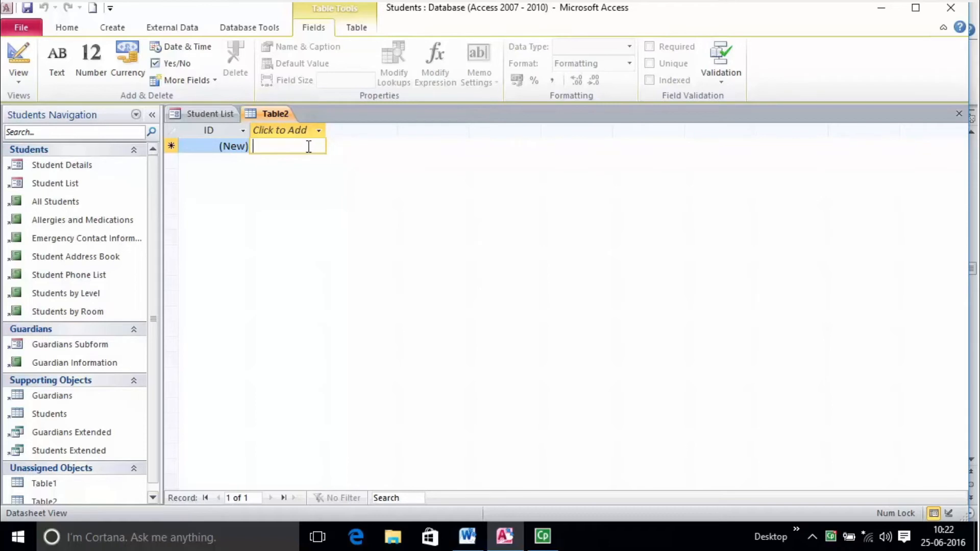
text(Nikita)
key(Tab)
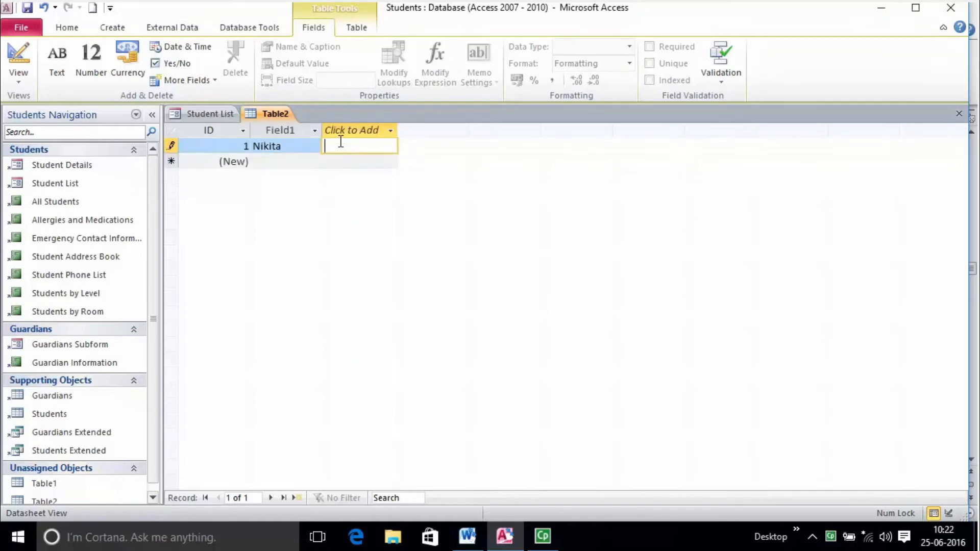
Step: Check the first record's ID and name cells, and add a Text field after Field1
click(247, 147)
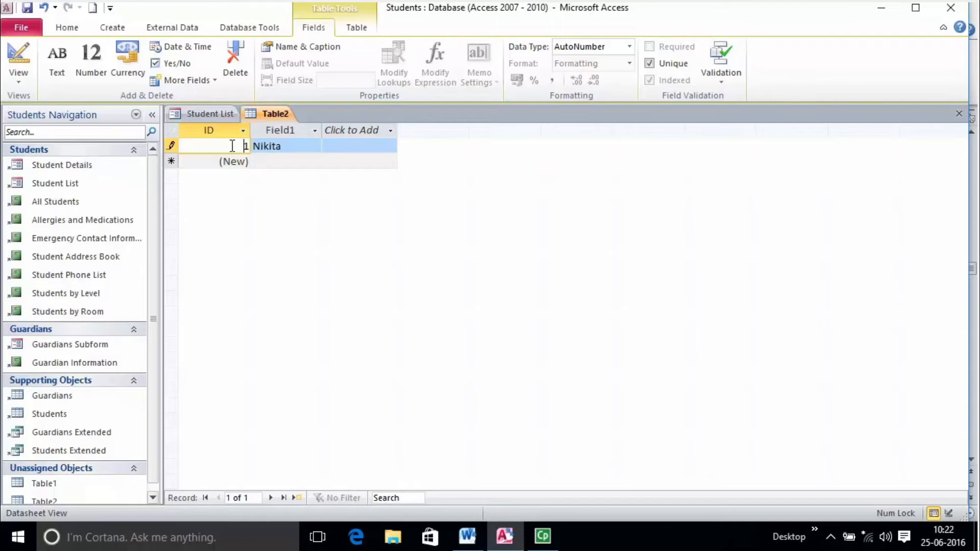
click(291, 147)
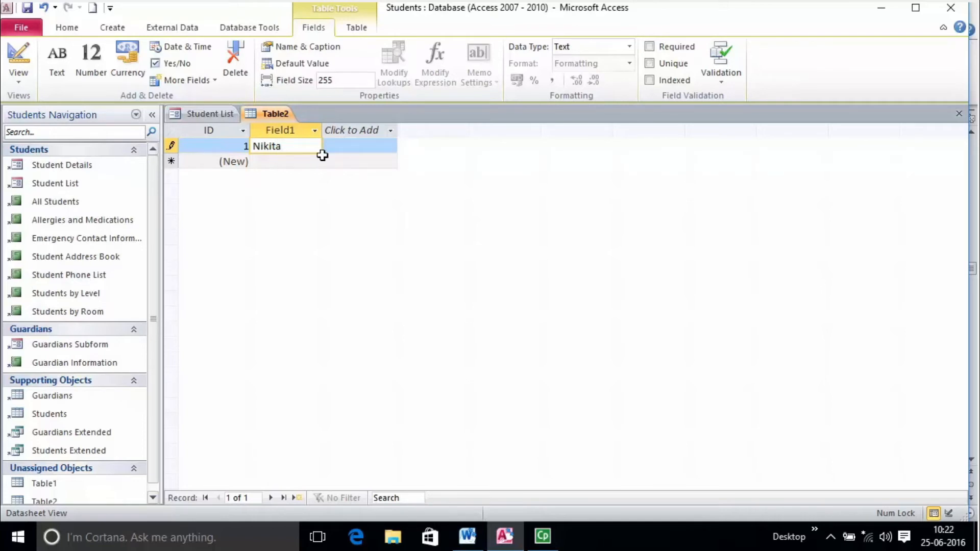
click(239, 145)
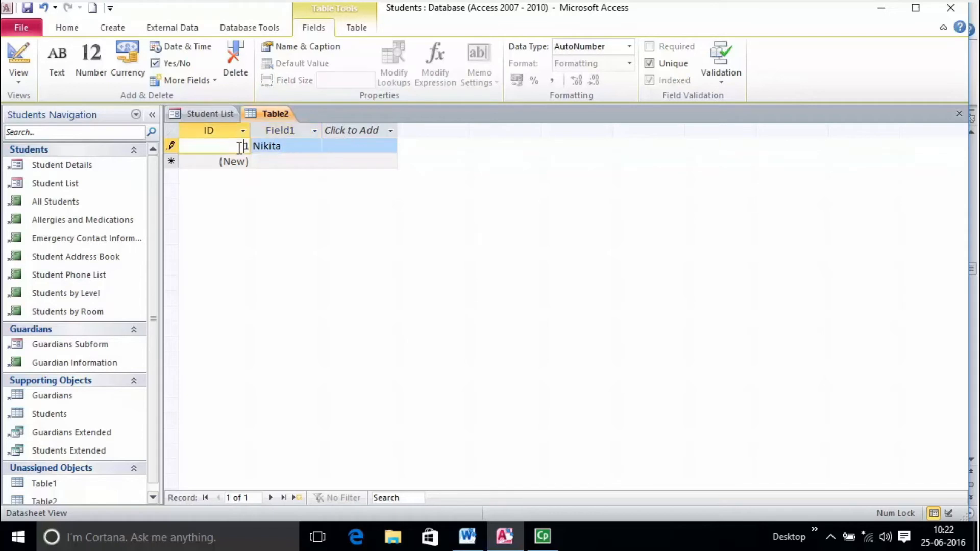
click(274, 145)
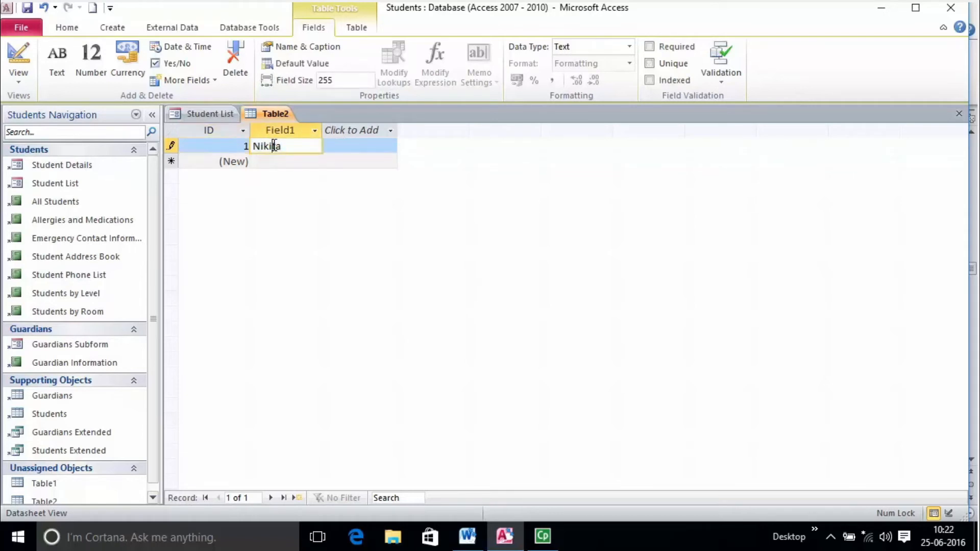
click(243, 148)
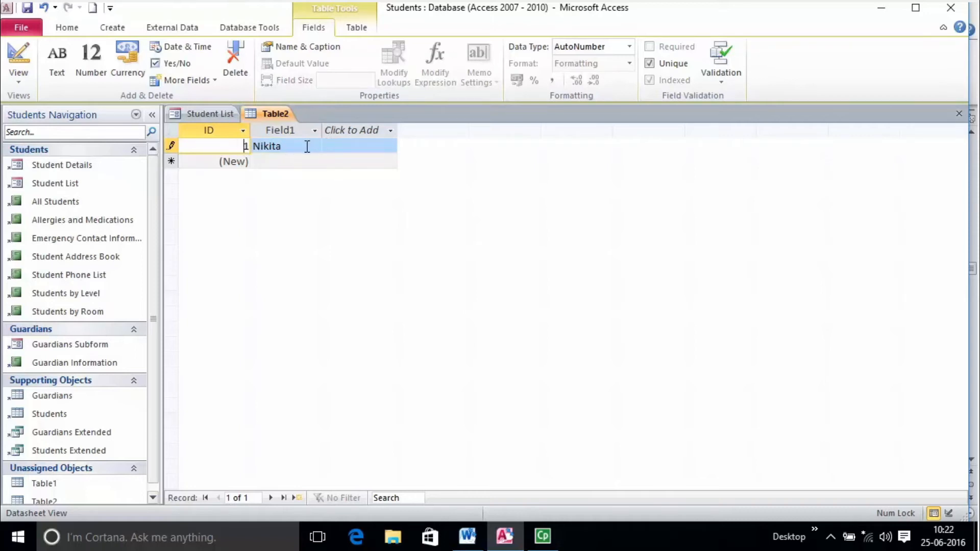
click(393, 131)
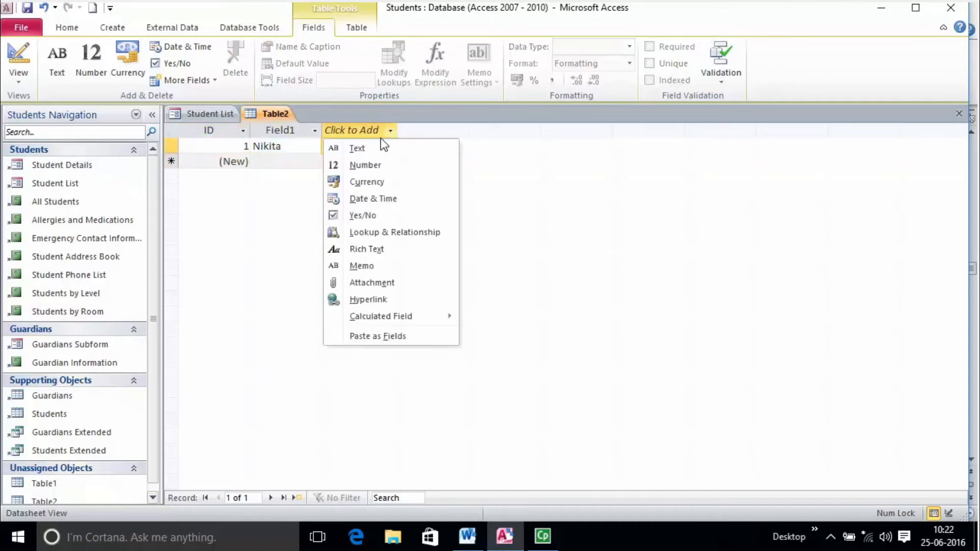
click(374, 148)
click(362, 146)
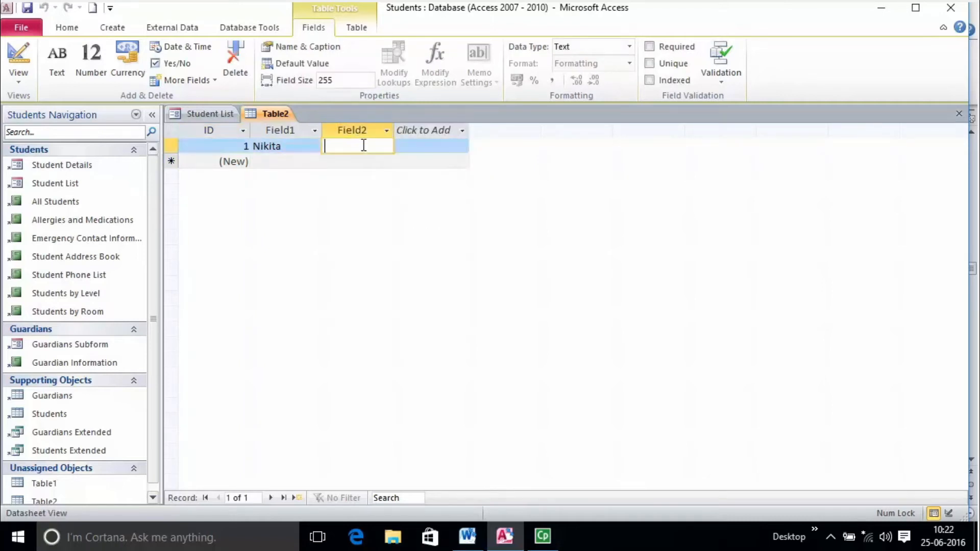
Step: View Field2's sort and filter options, the data types offered for a new field, and the field commands of Field1
click(385, 132)
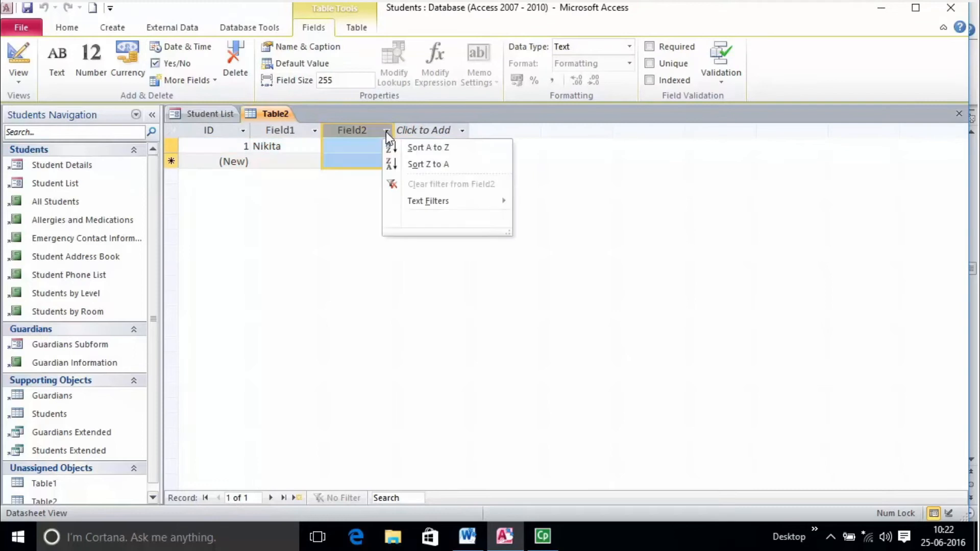
click(366, 143)
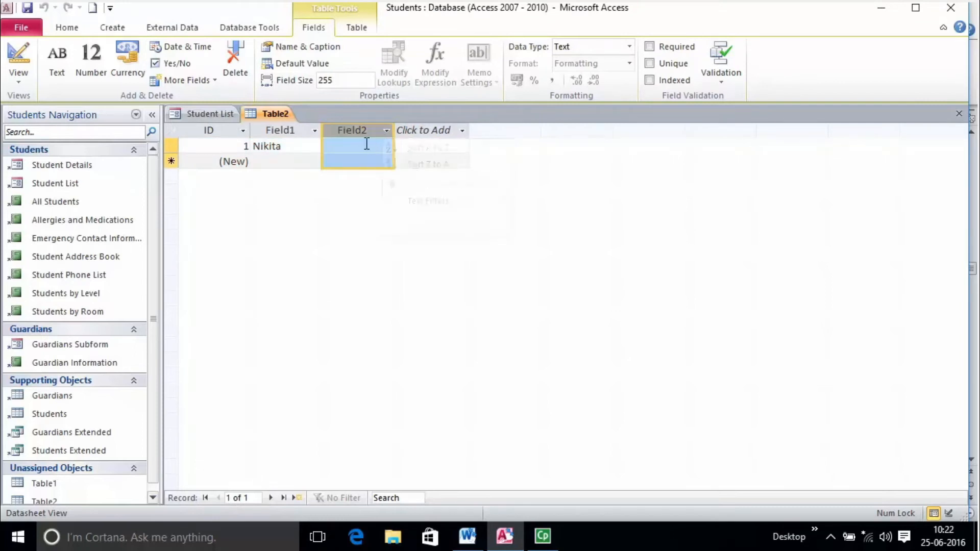
click(459, 131)
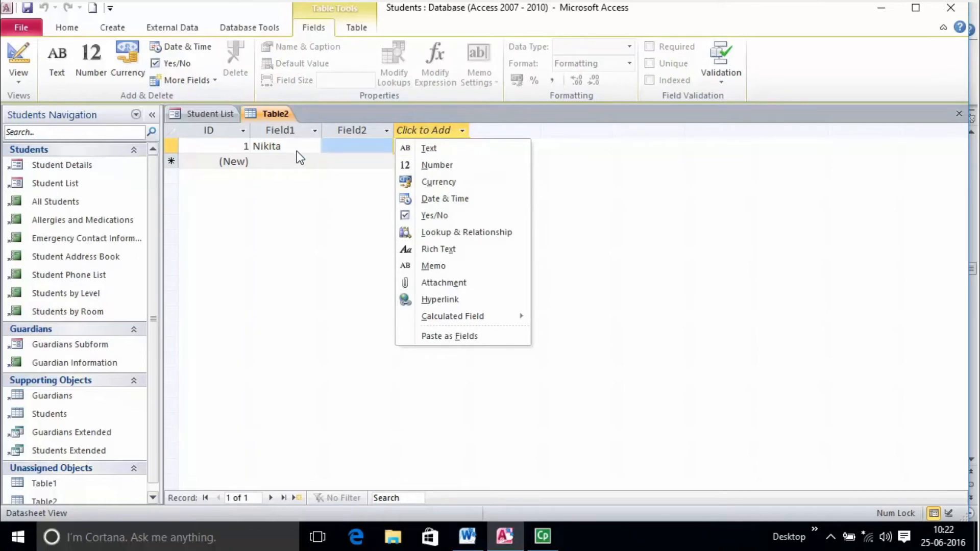
key(Escape)
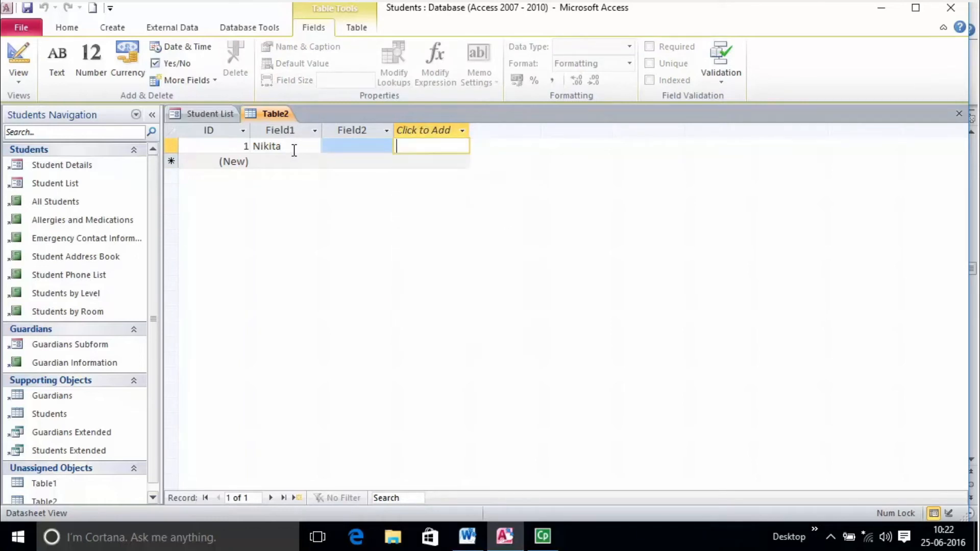
click(319, 133)
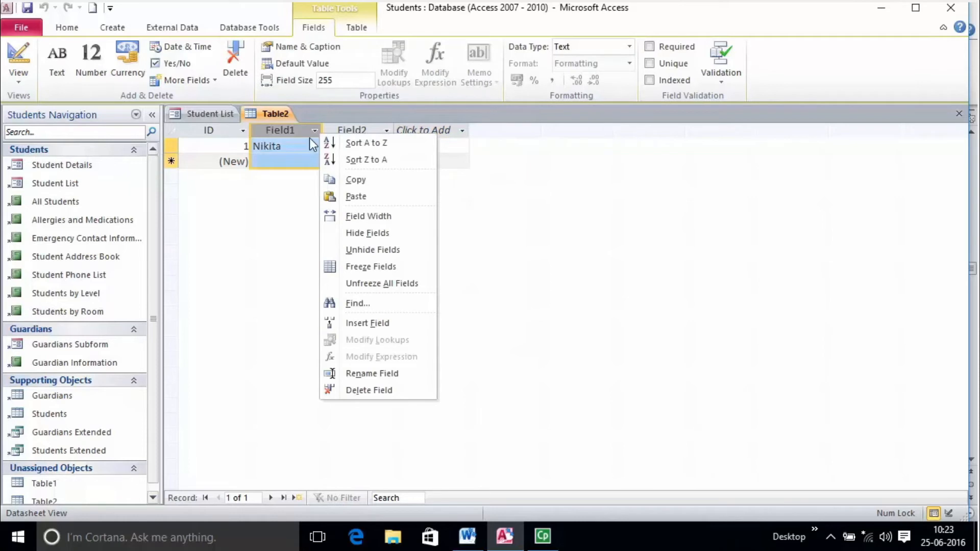
click(288, 152)
Step: Add another Text field after Field2 in Table2
click(459, 131)
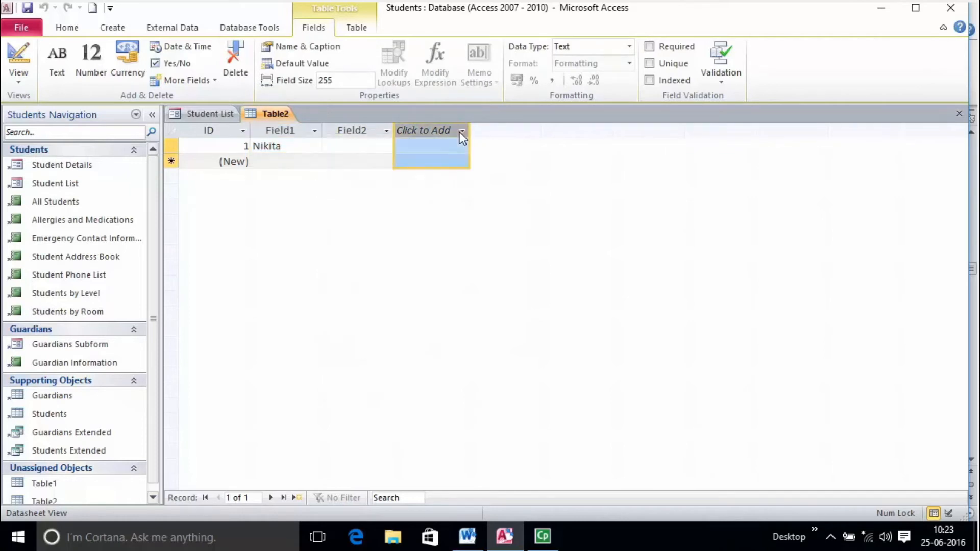
click(454, 148)
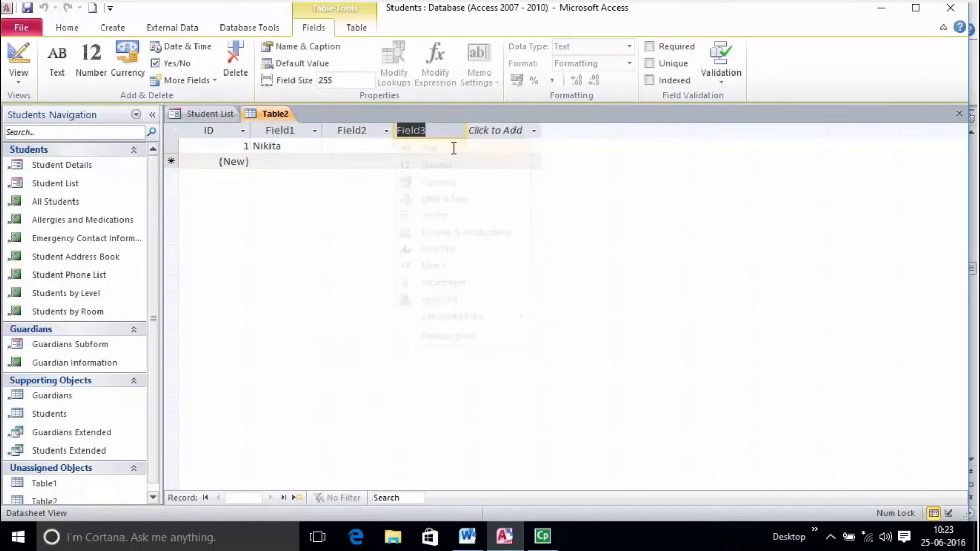
click(352, 149)
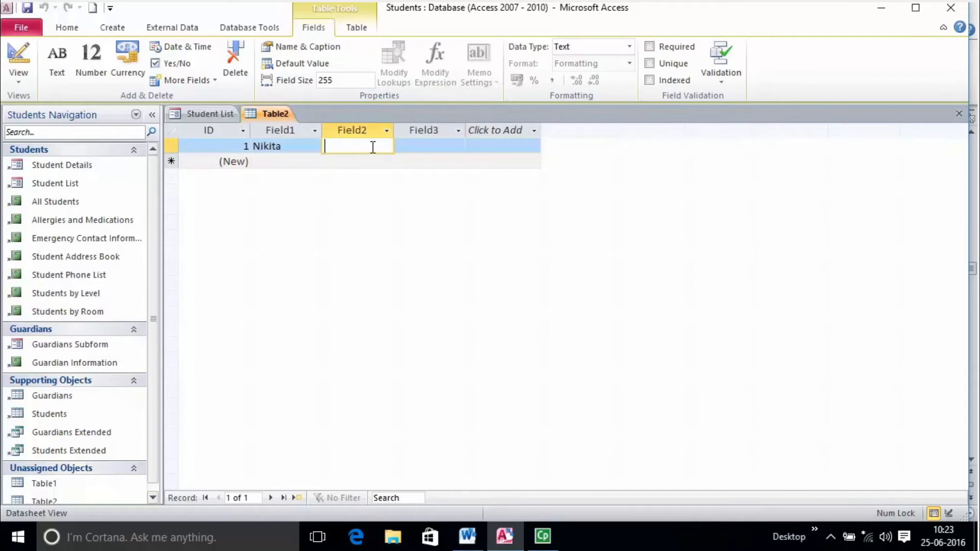
Step: Go through the cells of Table2 from Field2 onward, select the Field3 column, and return to its first record's cell
key(Tab)
key(Tab)
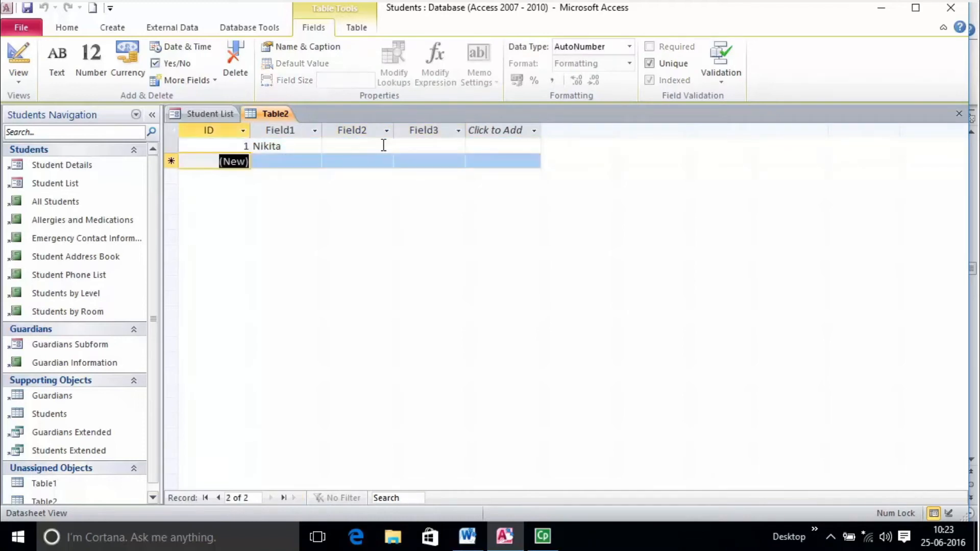
click(383, 146)
key(Tab)
key(Tab)
click(419, 131)
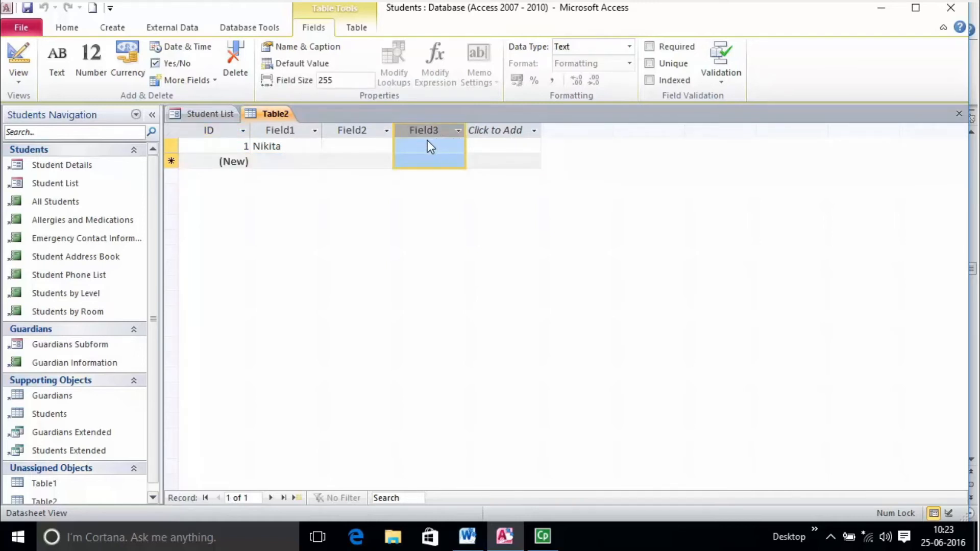
click(415, 147)
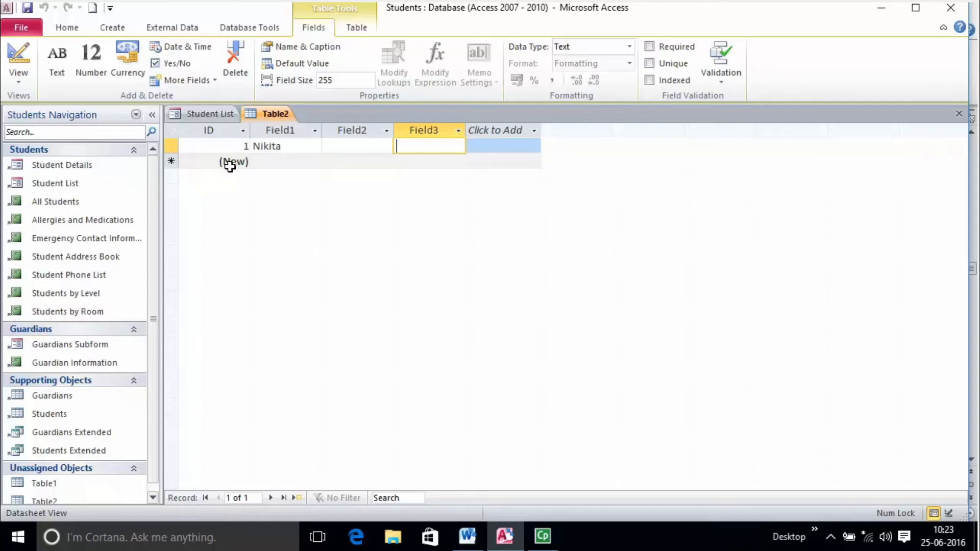
Step: Select the first record as a whole row and go through the blank new record's cells up to its last column
click(171, 148)
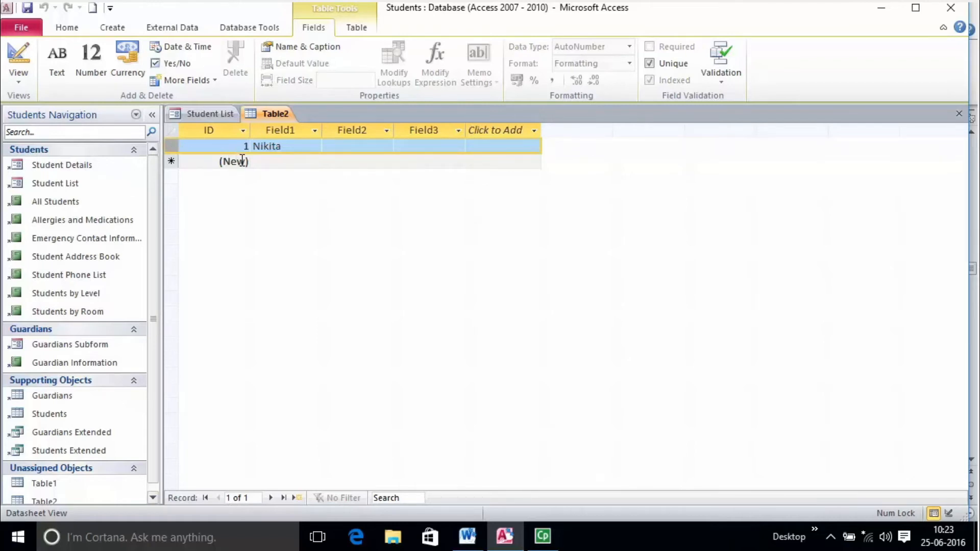
click(502, 147)
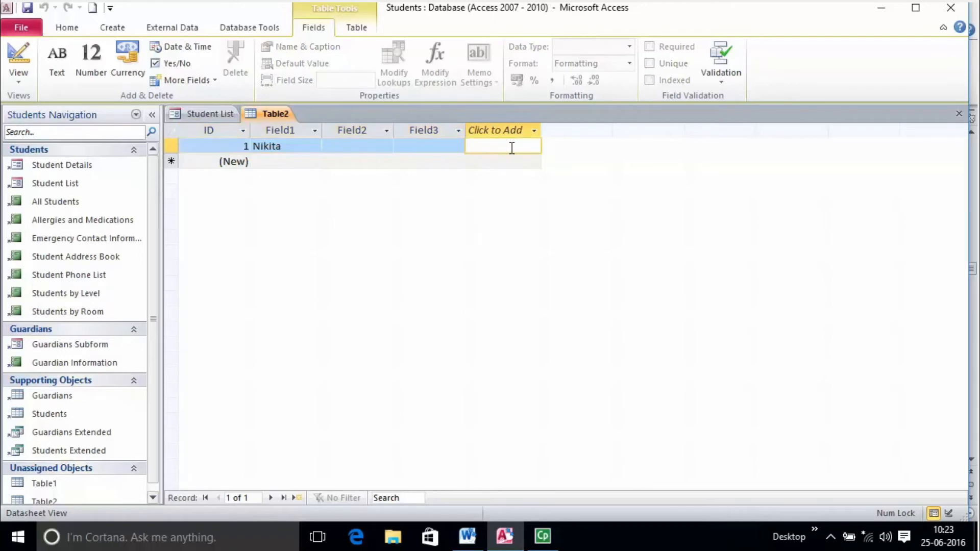
key(Tab)
key(Tab)
key(Tab)
key(Tab)
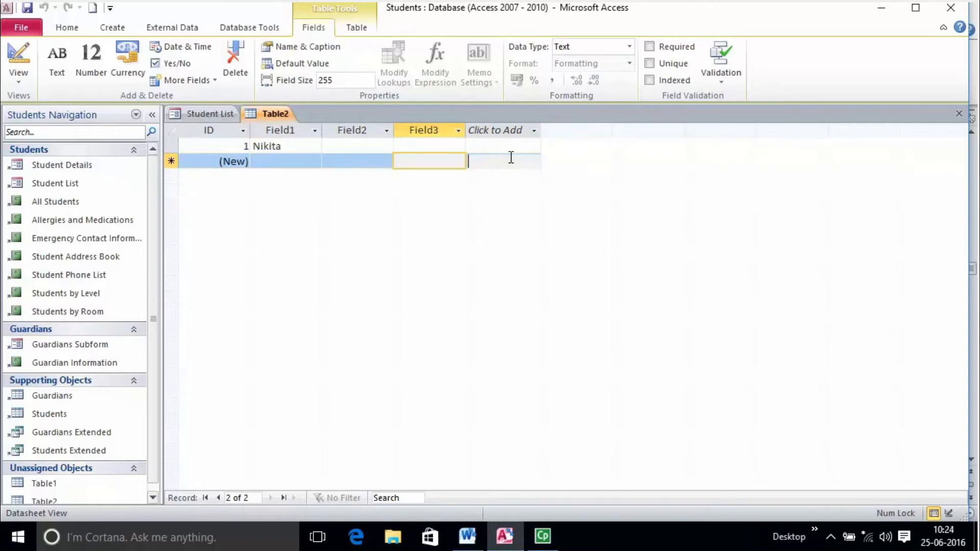
click(511, 157)
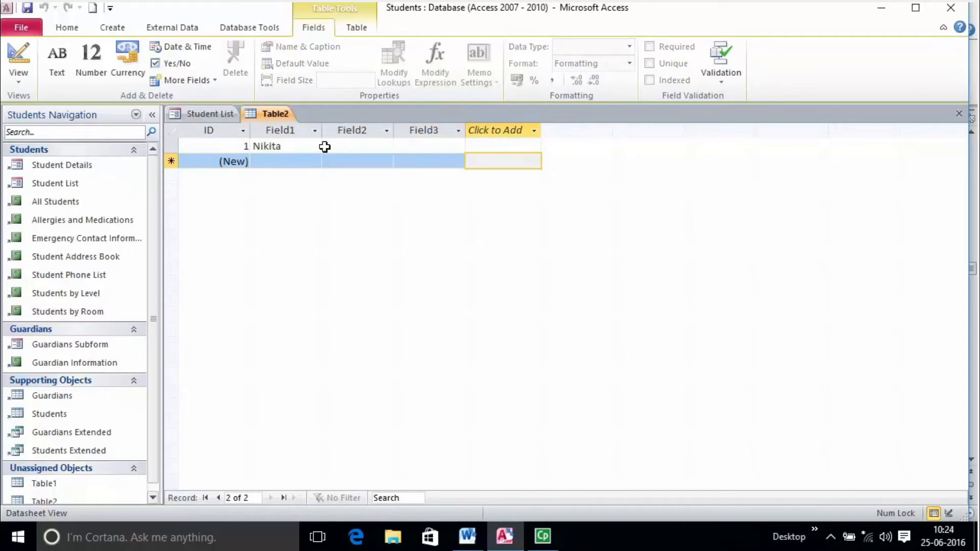
Step: Add a second record to Table2 with a student's first name in Field1, then go through the blank new record's cells to Field3
click(286, 146)
click(357, 147)
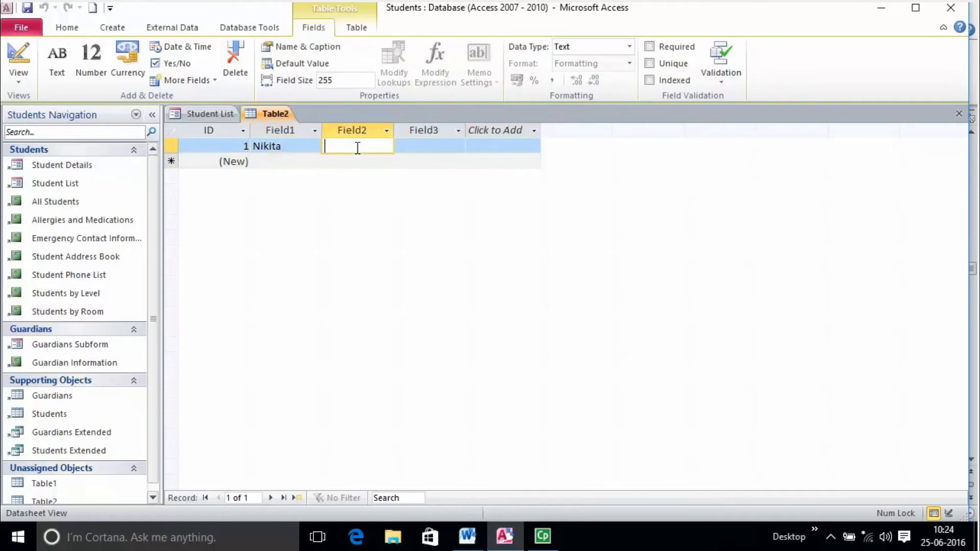
click(273, 162)
text(Suresh)
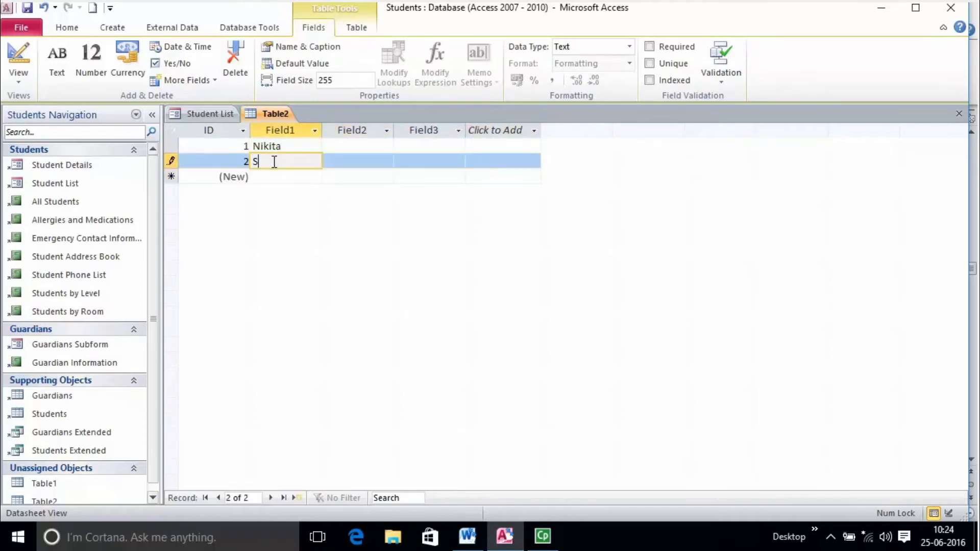
click(349, 160)
click(296, 177)
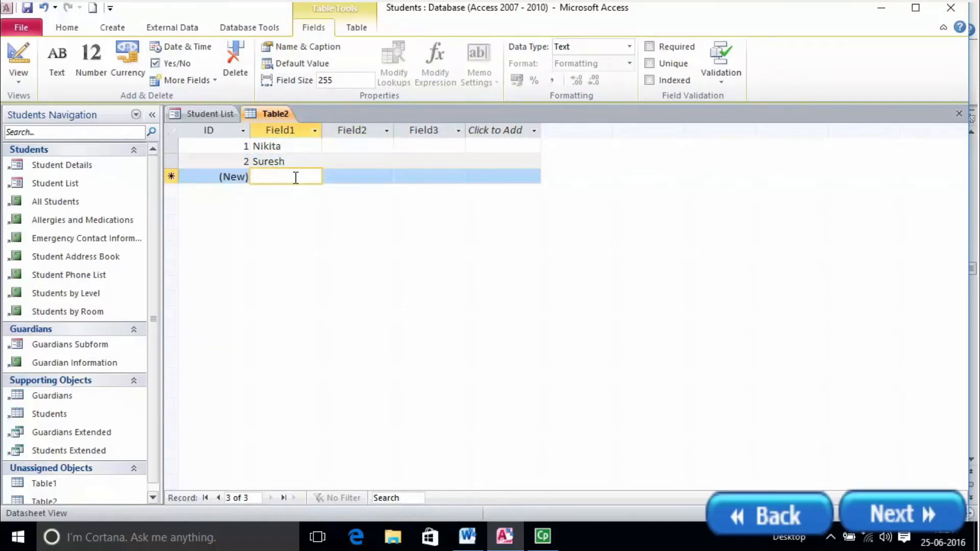
key(Tab)
key(Tab)
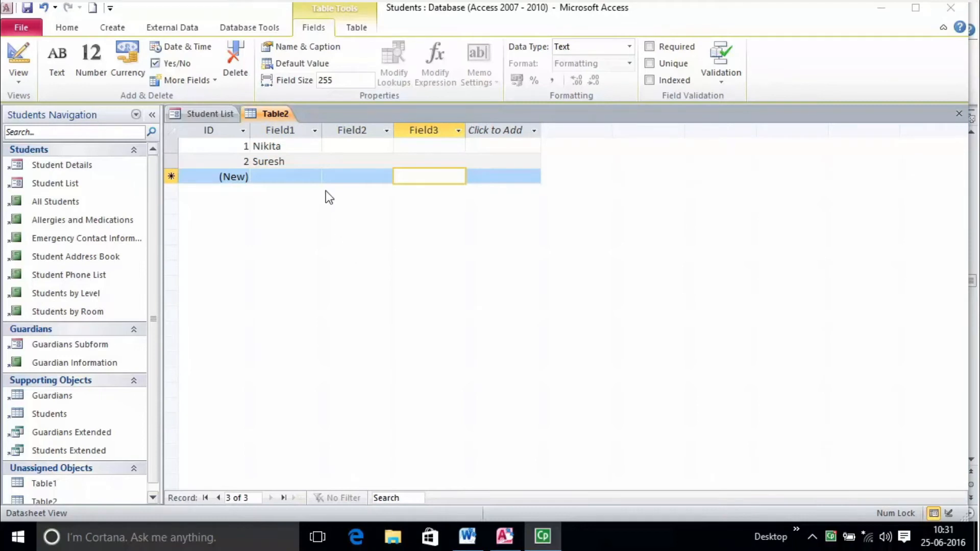
Step: Select the first record's cells in Field1 and Field2 of Table2, then the whole Field1 column
click(304, 146)
click(345, 146)
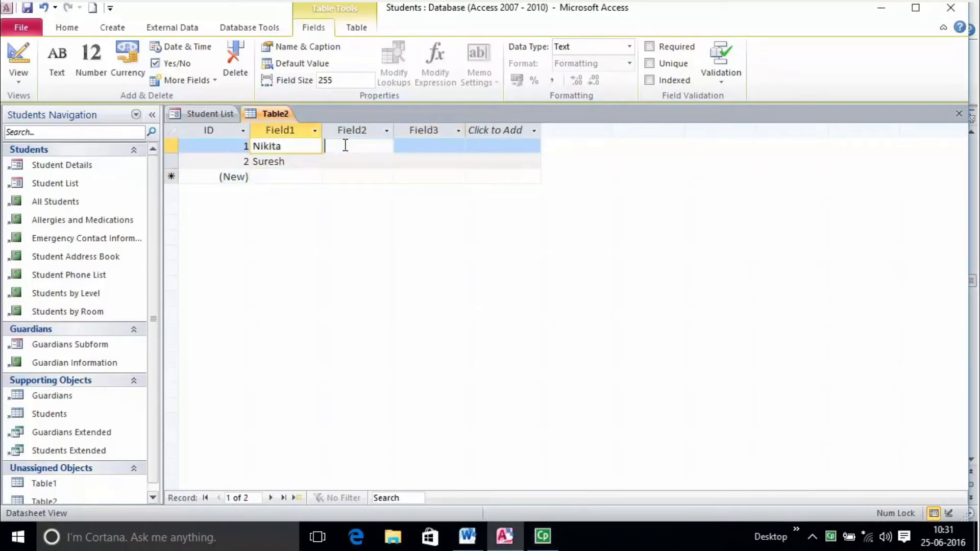
click(292, 152)
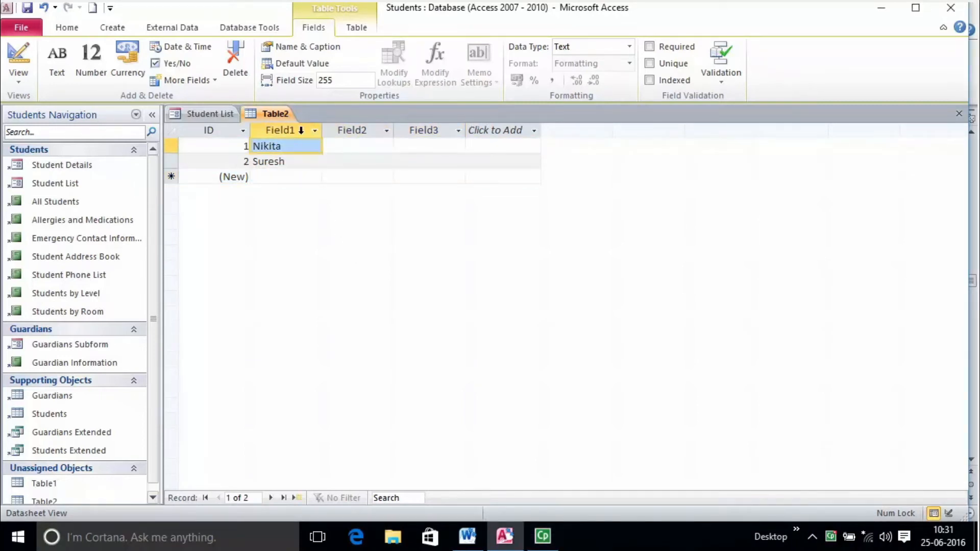
click(301, 131)
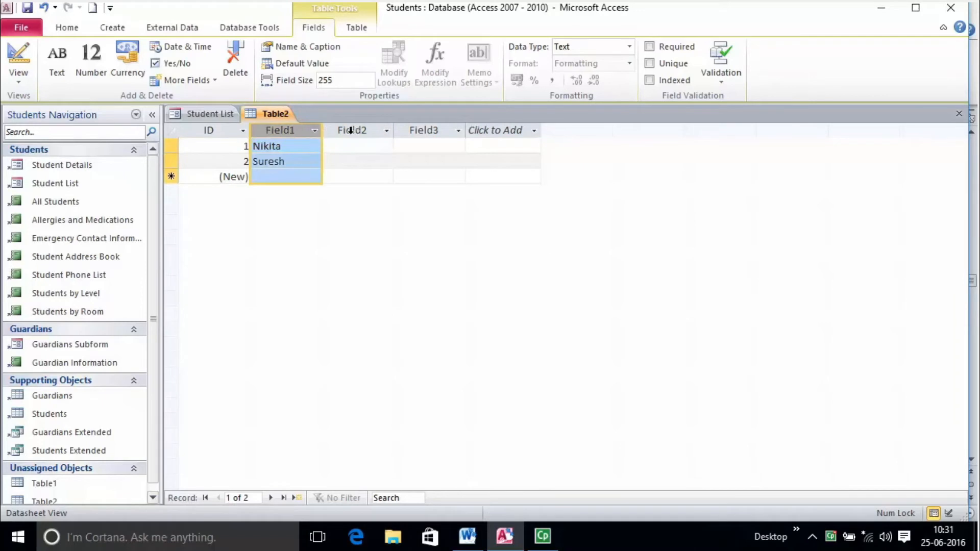
Step: Open the column names of Field1, Field2 and Field3 in Table2 for editing in turn, and rename Field1 as Name
double_click(291, 129)
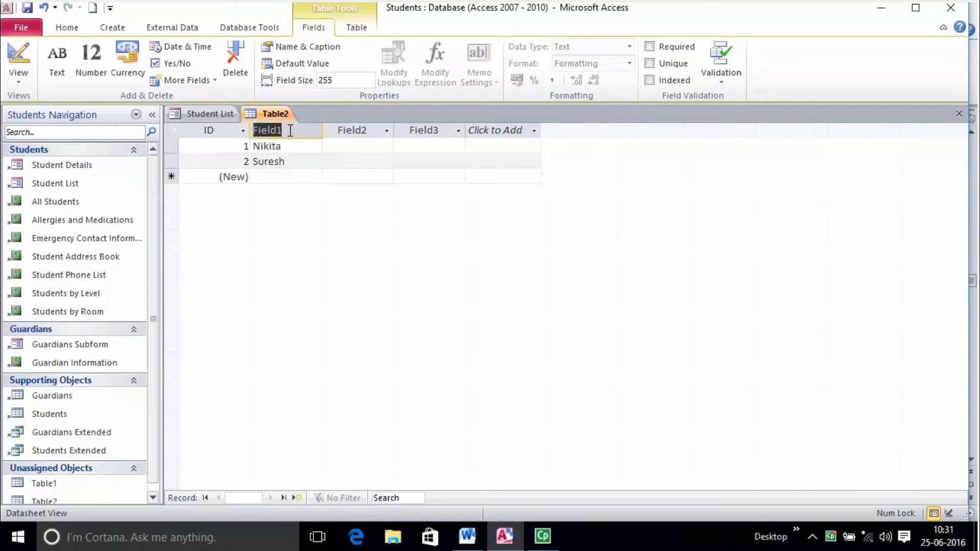
double_click(349, 130)
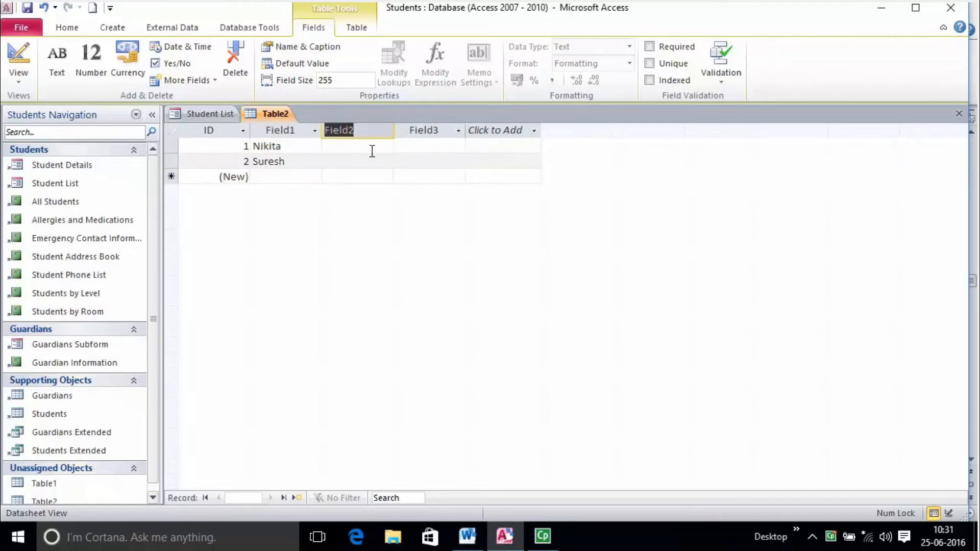
double_click(433, 129)
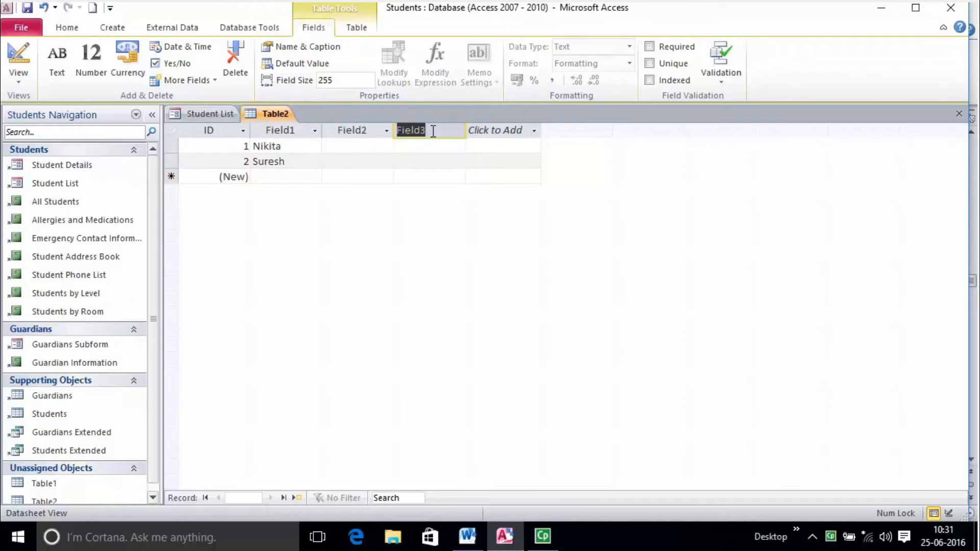
click(429, 161)
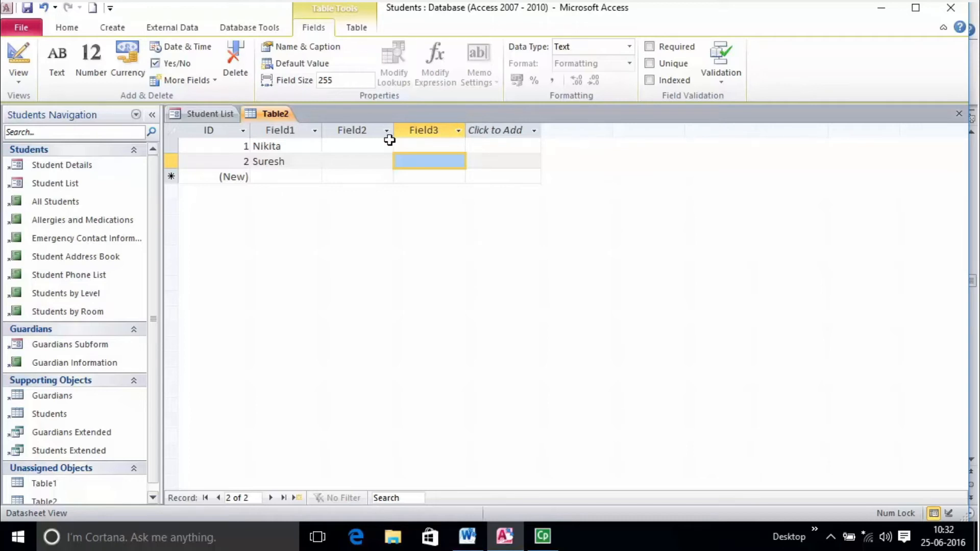
double_click(286, 130)
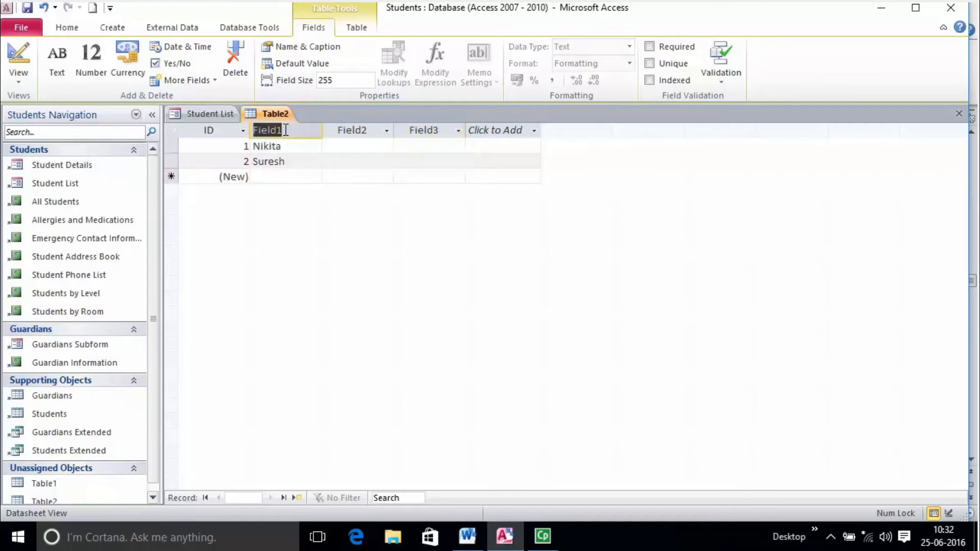
text(Name)
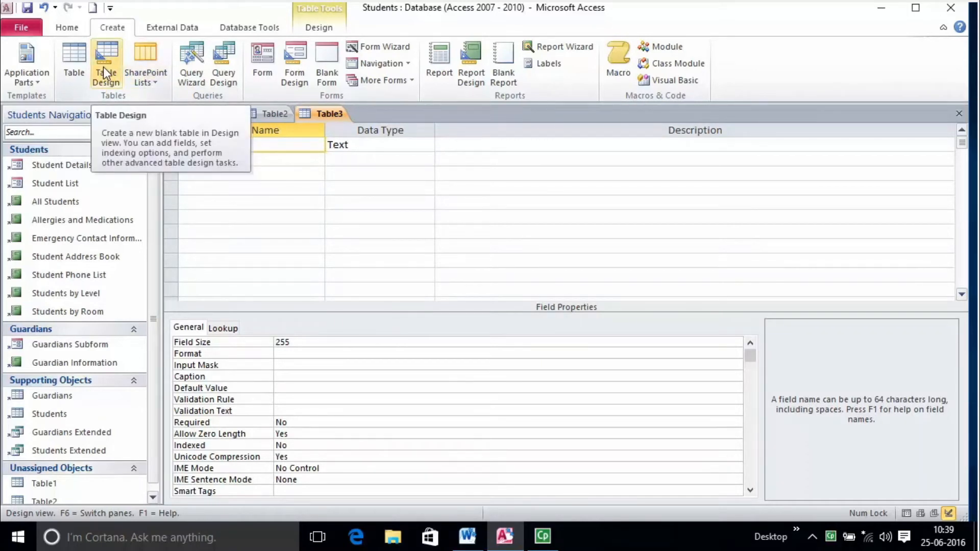
Step: Examine the field name, data type and description cells of the Name field in Table3's design
click(359, 144)
click(471, 148)
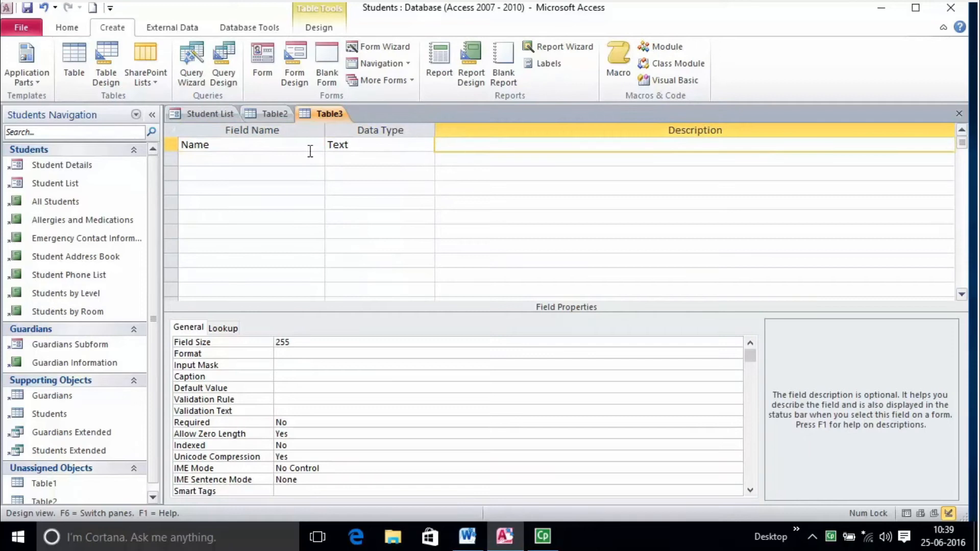
click(253, 140)
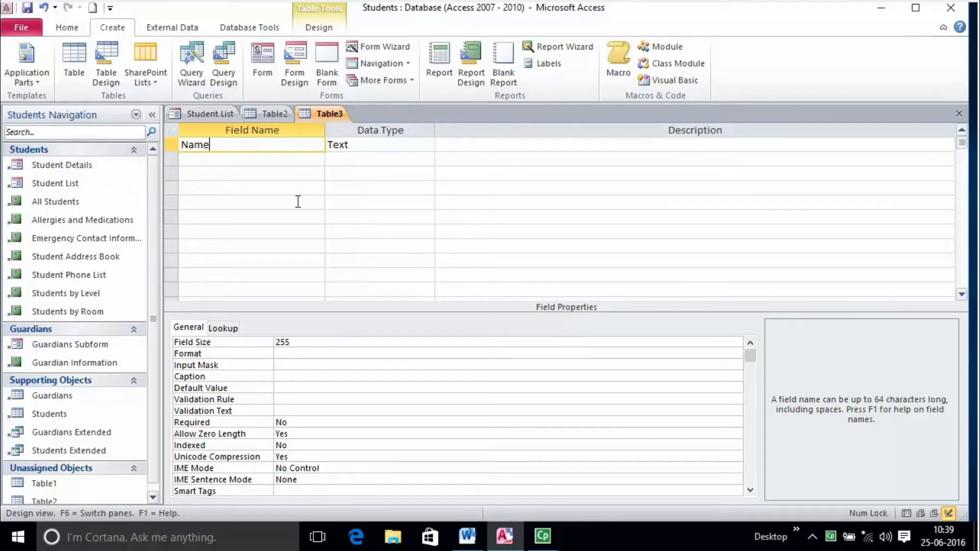
click(234, 171)
click(227, 189)
click(232, 157)
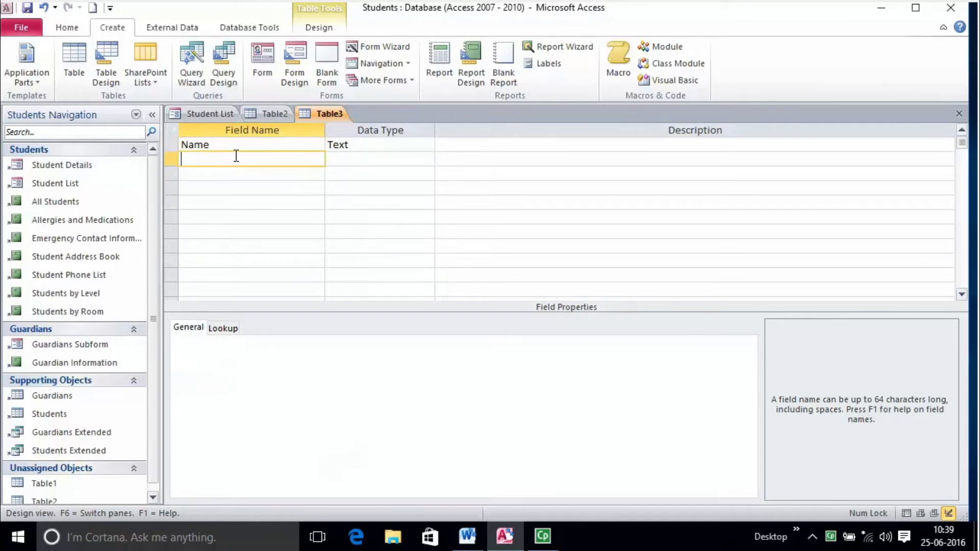
click(254, 146)
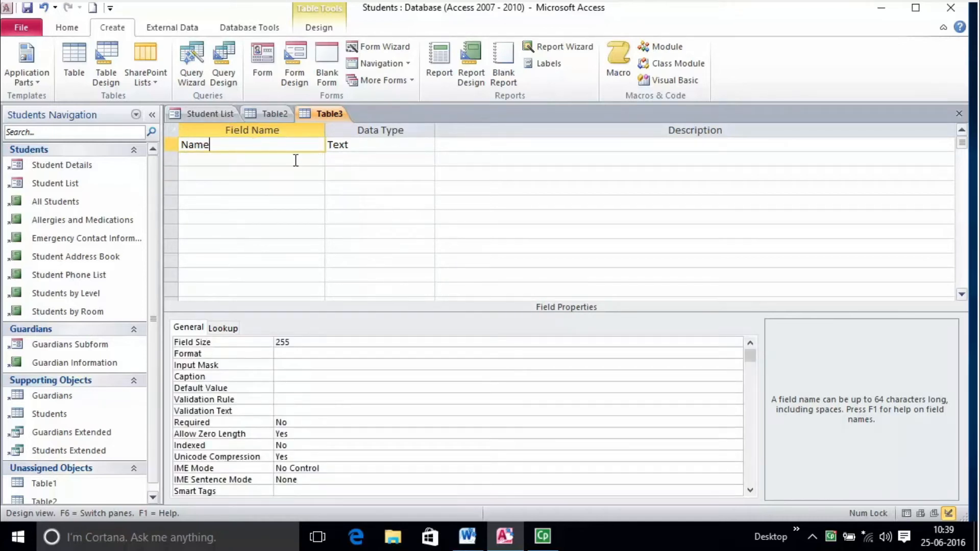
double_click(186, 146)
click(331, 145)
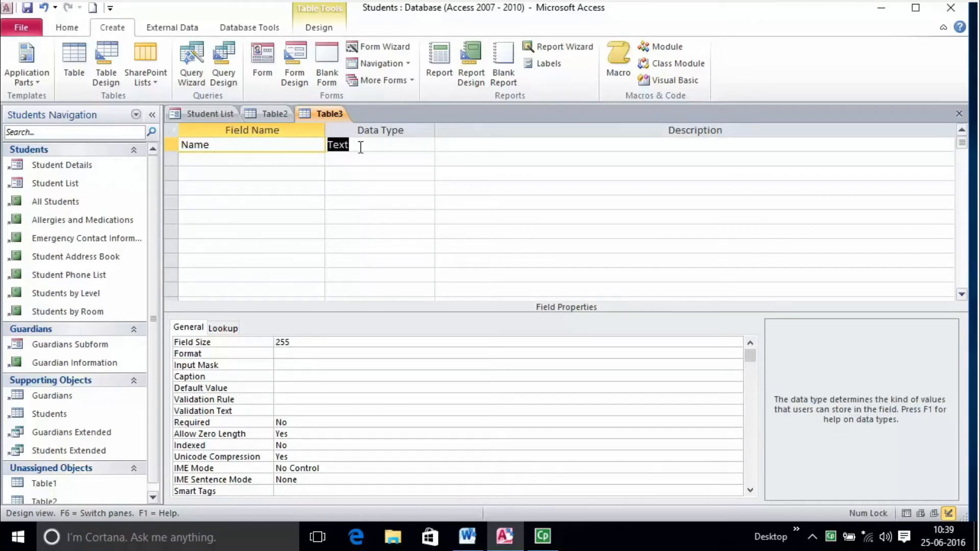
click(526, 144)
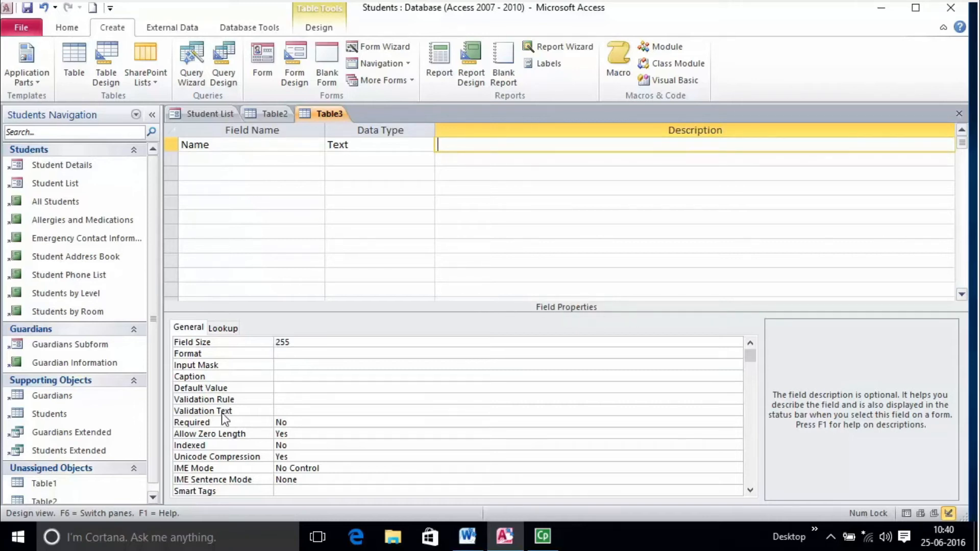
Step: Examine the Name field's general properties in Table3, including Field Size, Format, Input Mask and Default Value
click(222, 367)
click(225, 353)
click(284, 389)
click(322, 355)
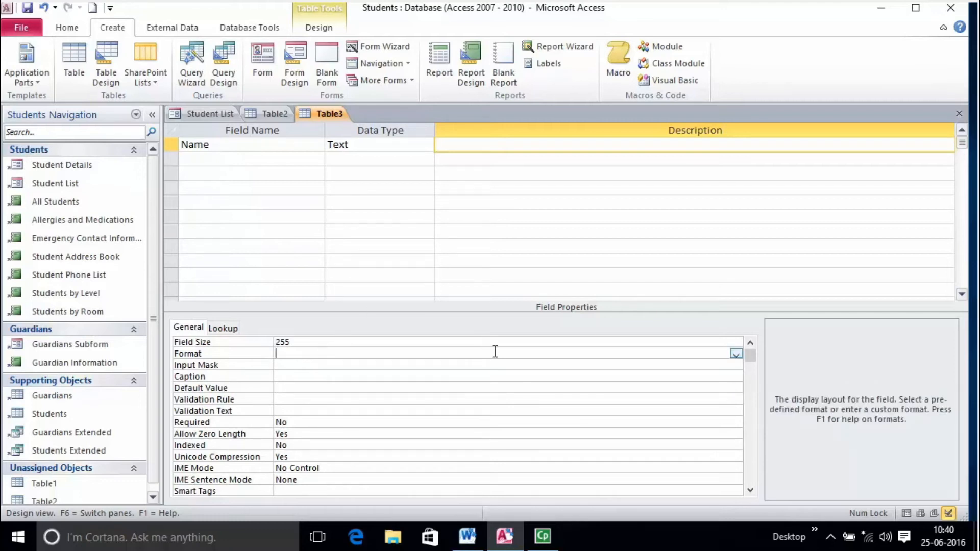
click(720, 344)
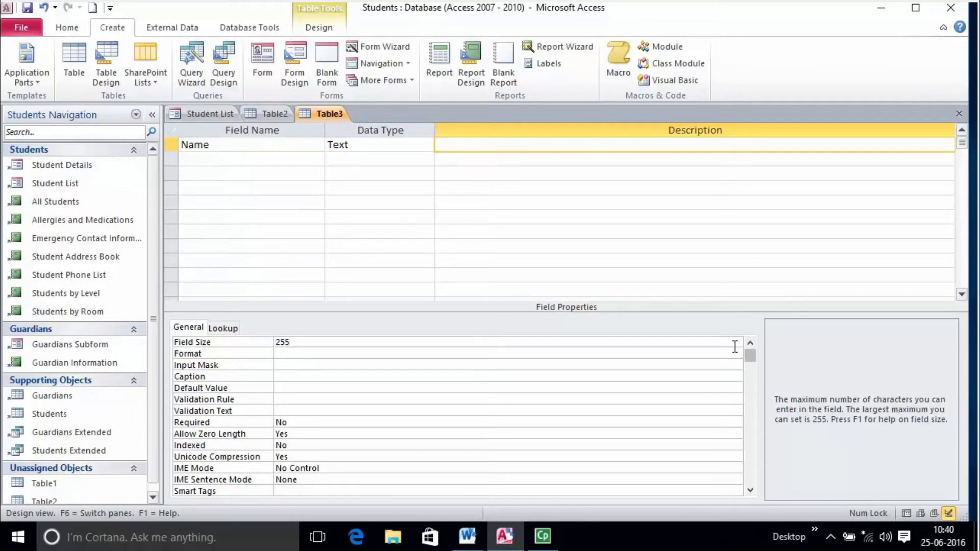
click(732, 355)
click(711, 387)
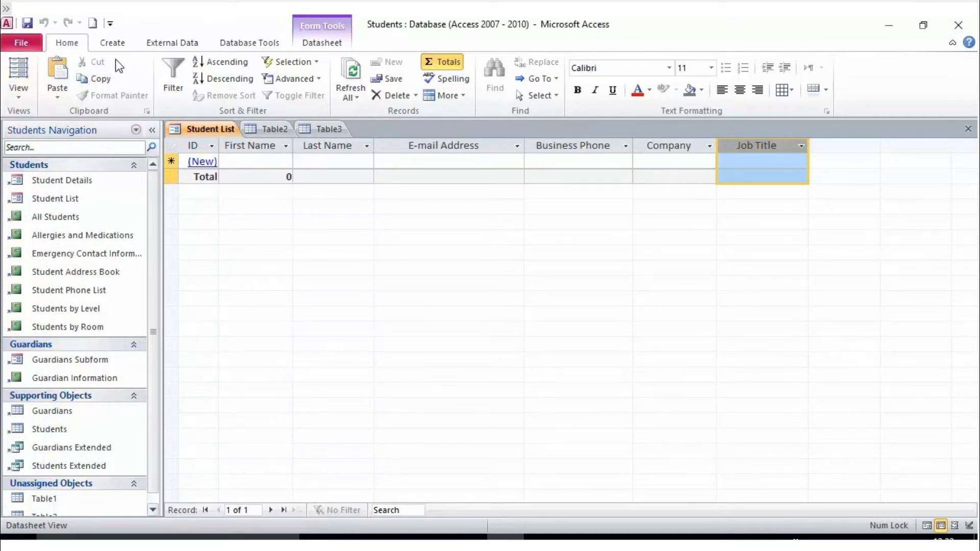
Step: Create another table in Design view and go to the data type cell of its first row
click(108, 42)
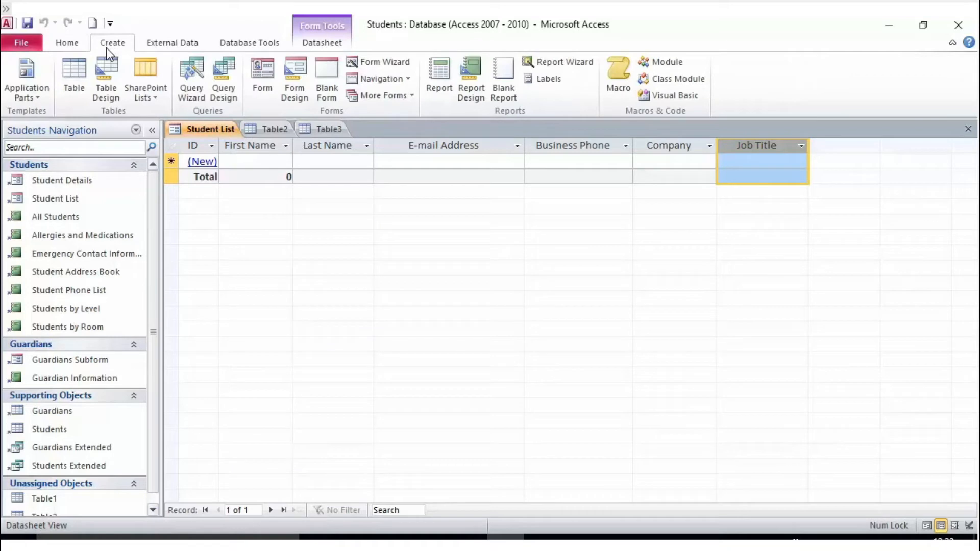
click(99, 83)
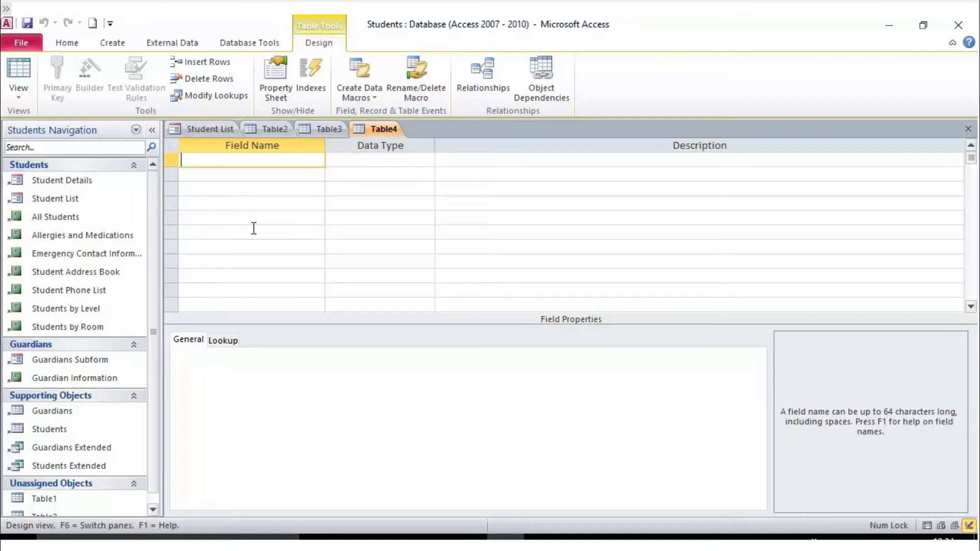
click(358, 161)
click(291, 159)
click(400, 162)
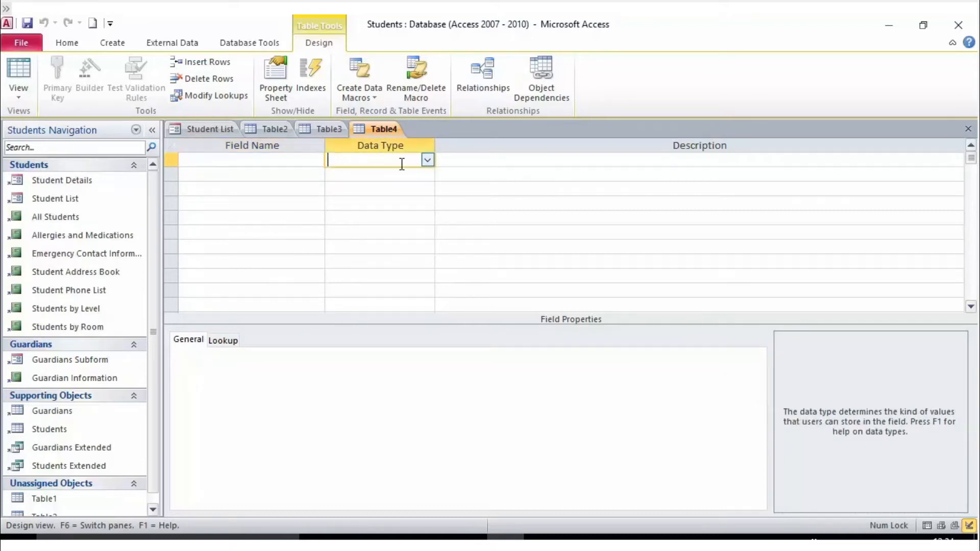
Step: View the list of data types available for the first field of Table4
click(427, 161)
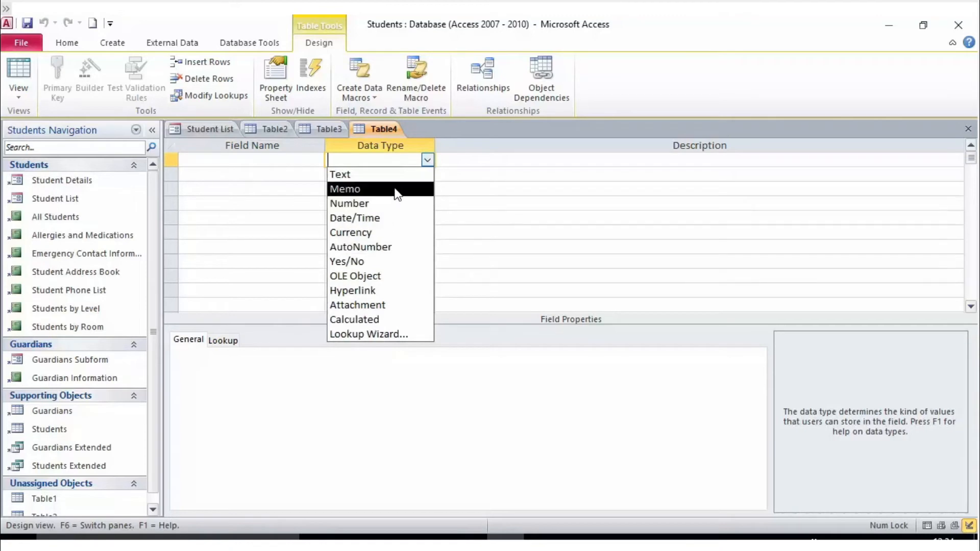
click(475, 166)
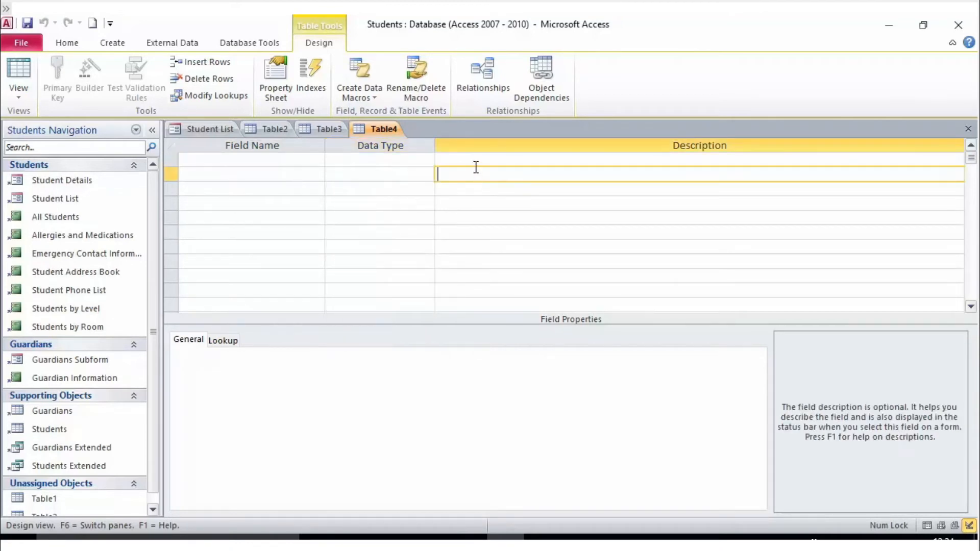
click(412, 164)
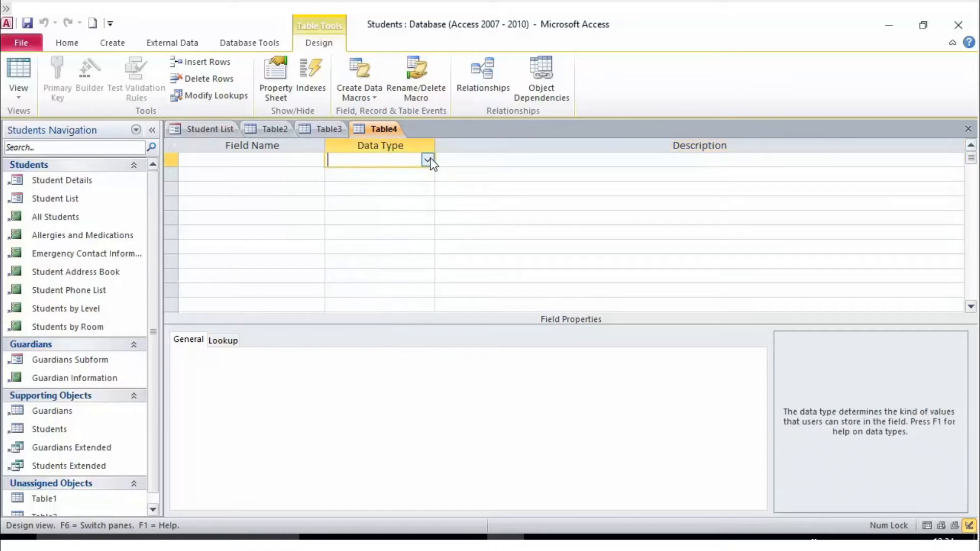
click(429, 160)
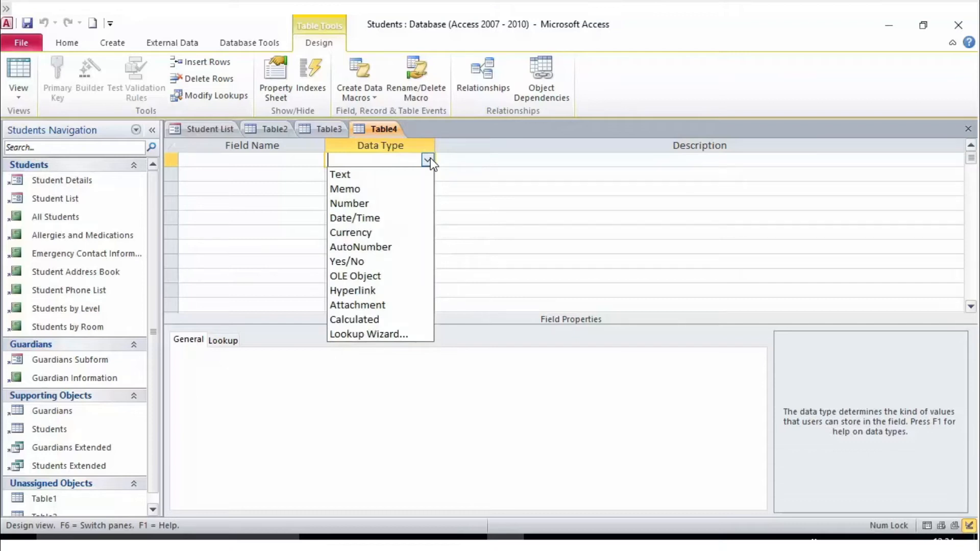
click(483, 164)
Step: Define Table4's first field as Name with the Text data type and the description "Name of student"
click(298, 162)
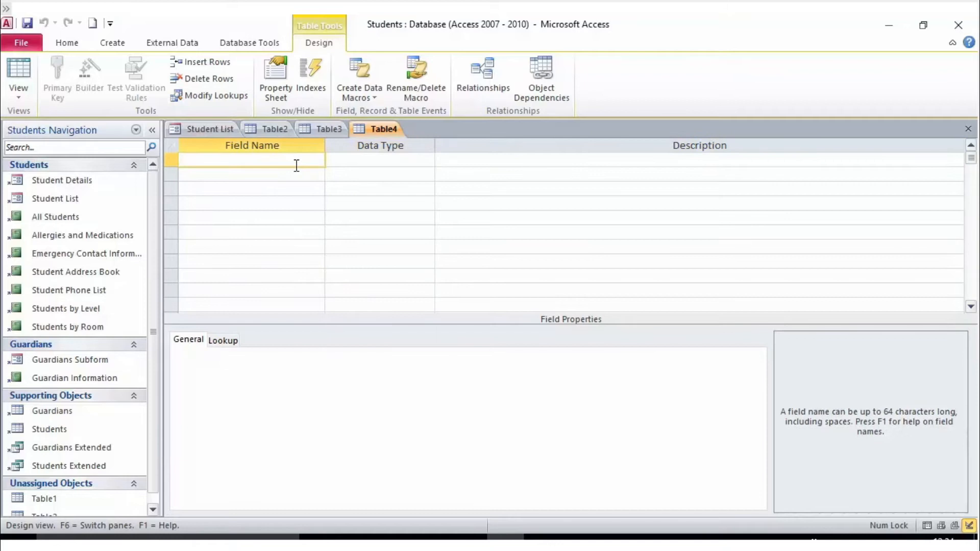
text(Name)
click(353, 161)
click(445, 332)
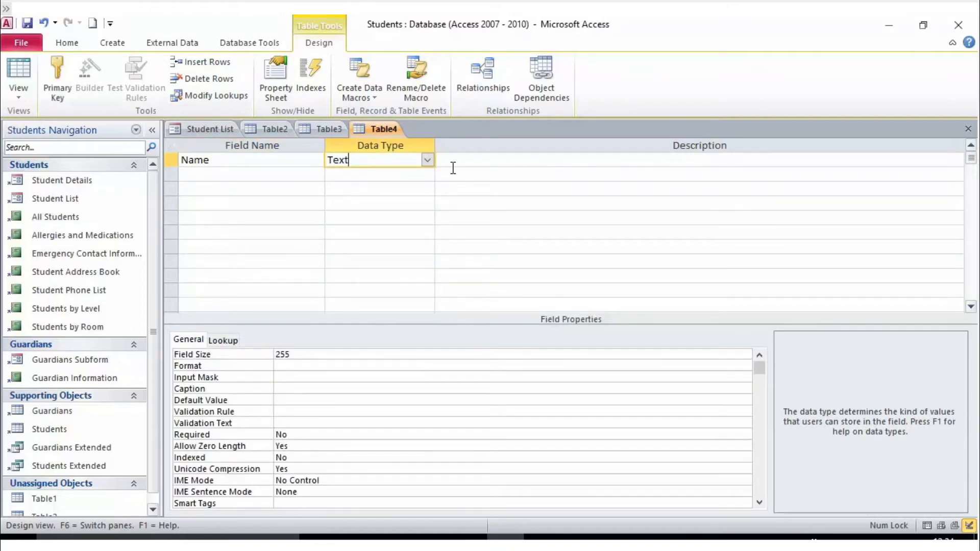
click(537, 165)
text(Name of )
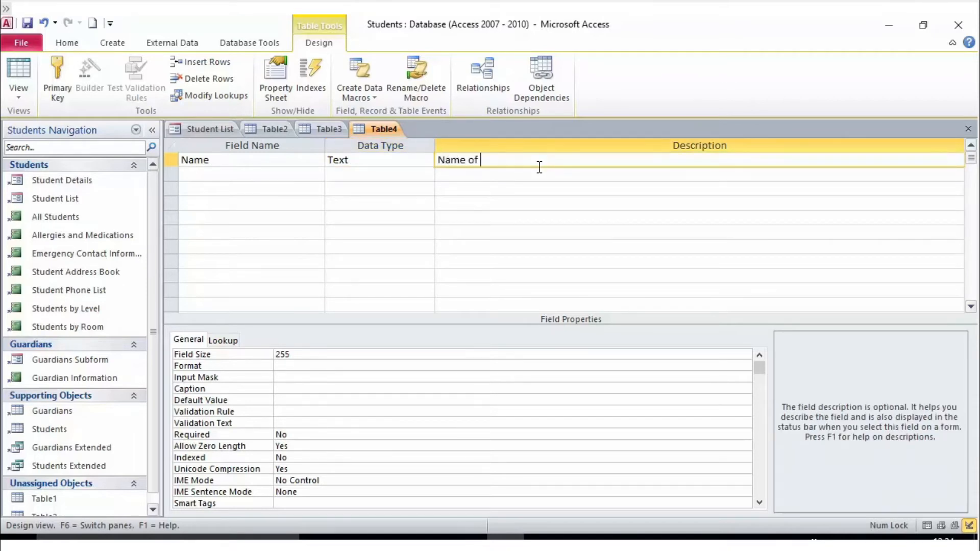
text(student)
click(528, 175)
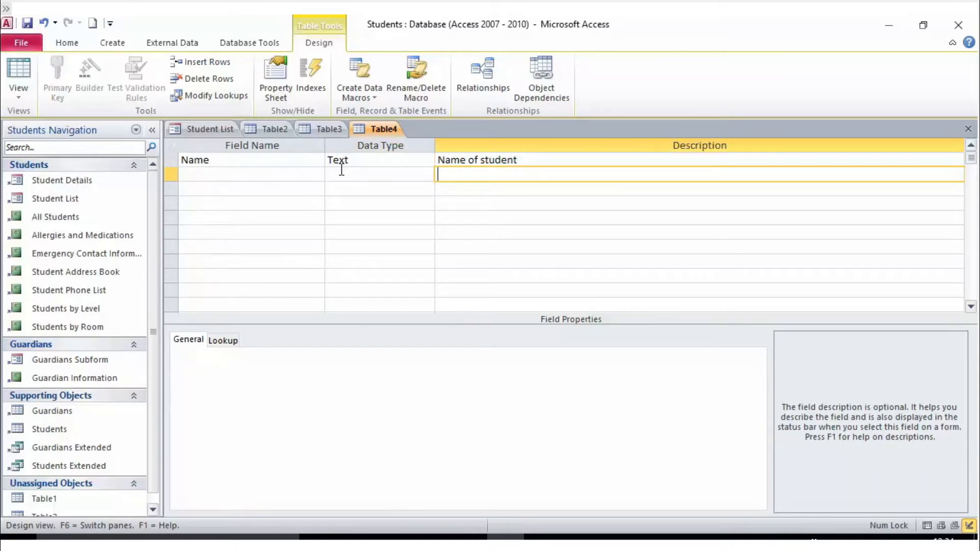
Step: Examine the general properties of the Name field in Table4 and return to its field name
click(364, 162)
scroll(452, 415, down, 3)
scroll(452, 415, up, 3)
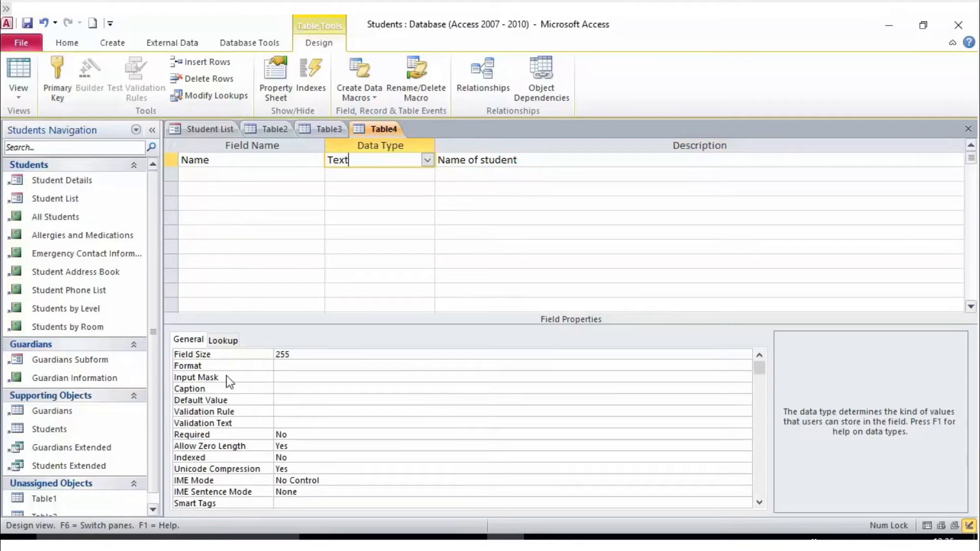
click(238, 159)
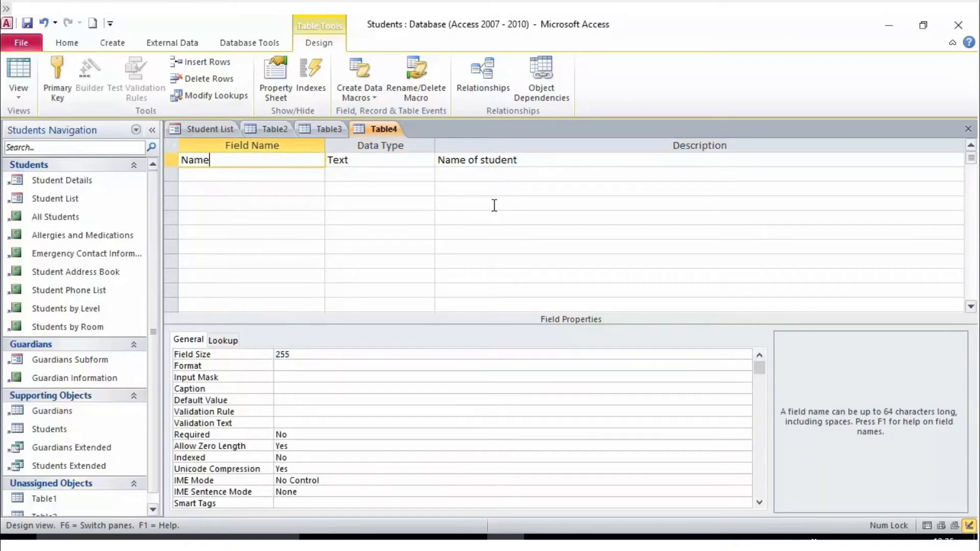
Step: View the data types available for Table4's Name field and leave the list without changing the type
click(427, 160)
click(427, 160)
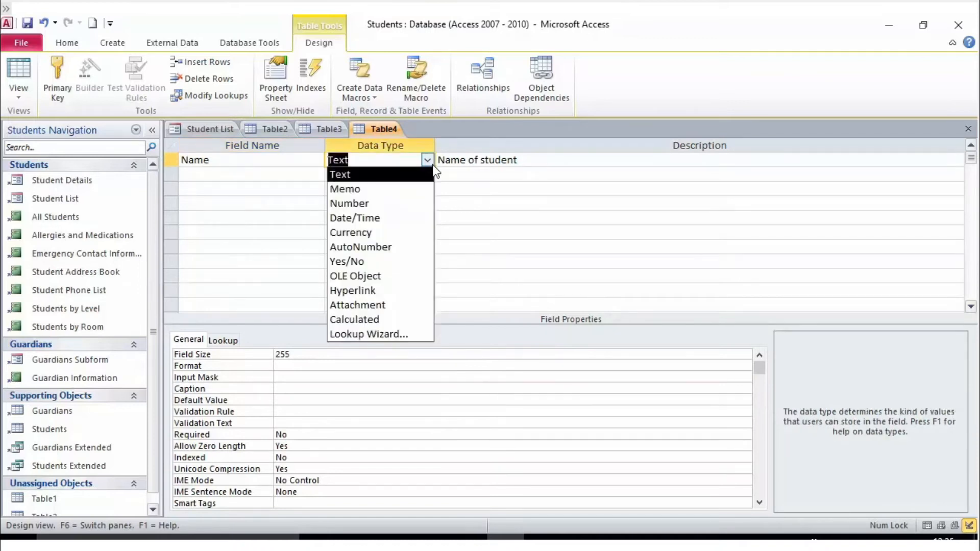
click(503, 190)
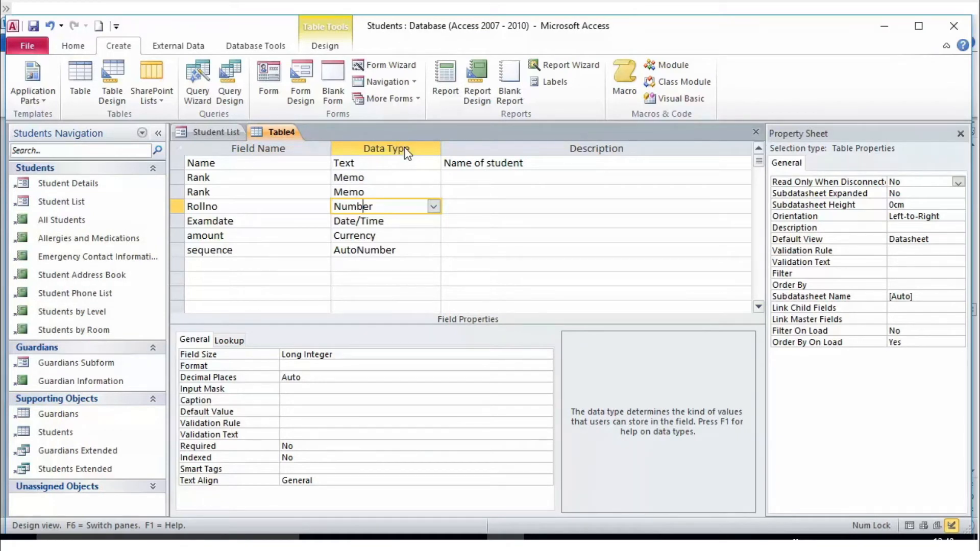
Step: Choose Text as the Name field's data type and select its Field Size value
click(408, 164)
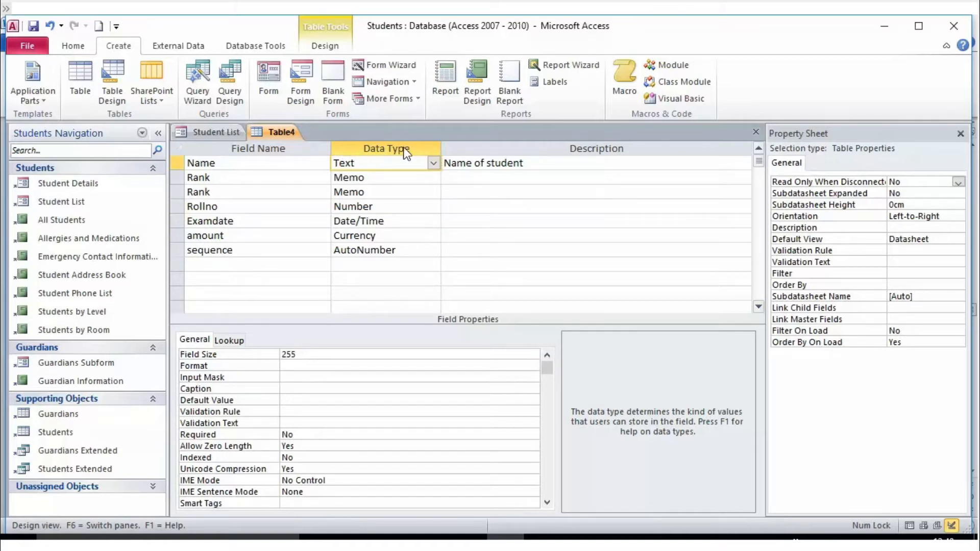
click(438, 163)
click(380, 179)
click(389, 164)
click(489, 169)
click(410, 166)
click(291, 354)
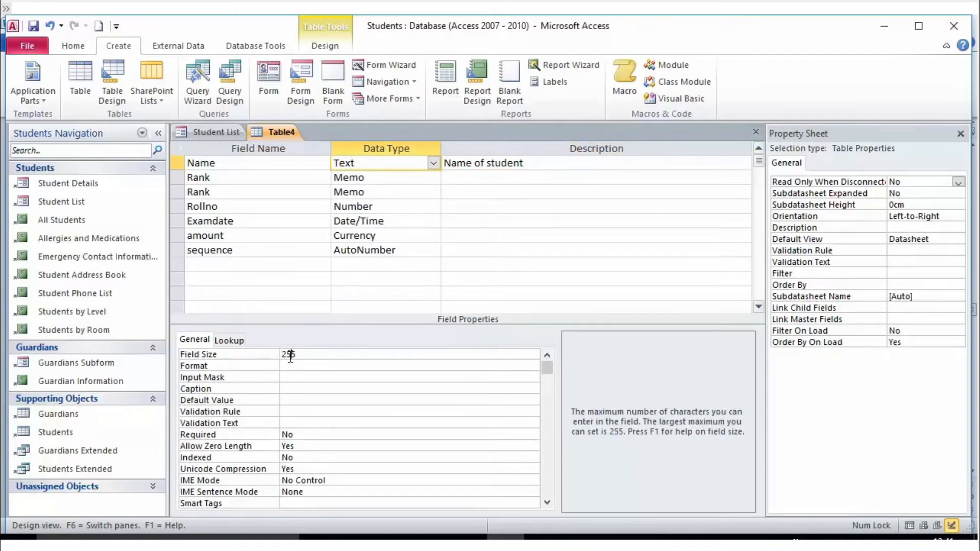
drag(337, 354, 258, 352)
Step: Set the Default Value of the first Rank field, of type Memo, to 65538
click(365, 178)
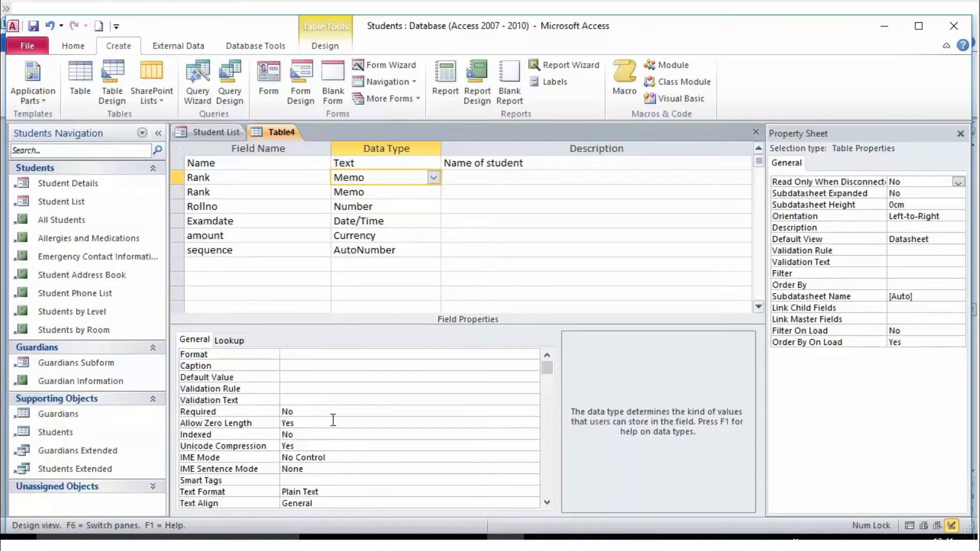
click(324, 376)
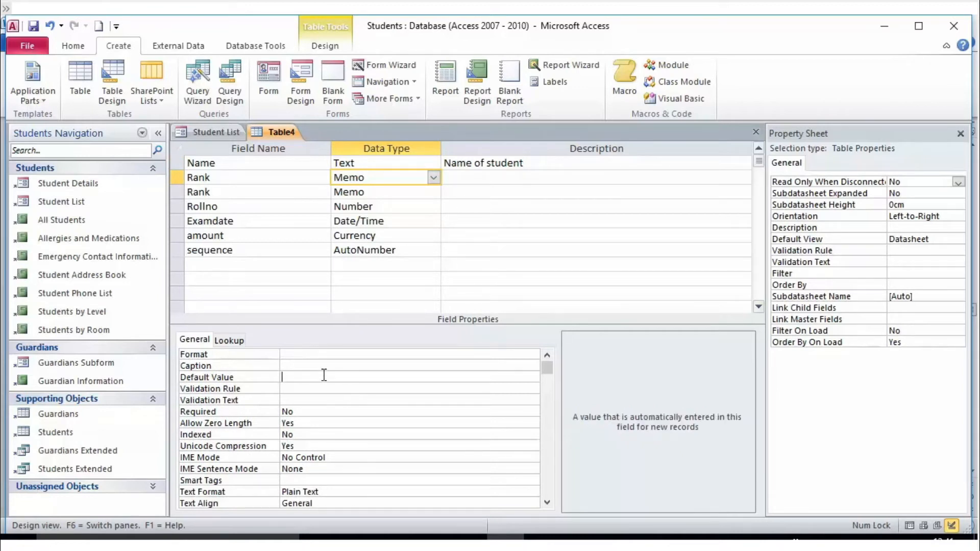
text(65538)
click(378, 392)
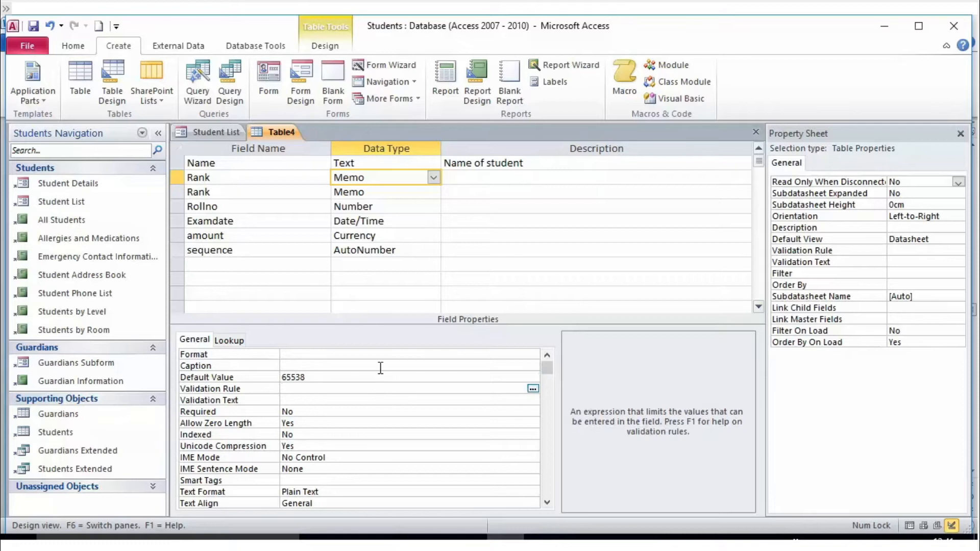
click(380, 366)
click(369, 378)
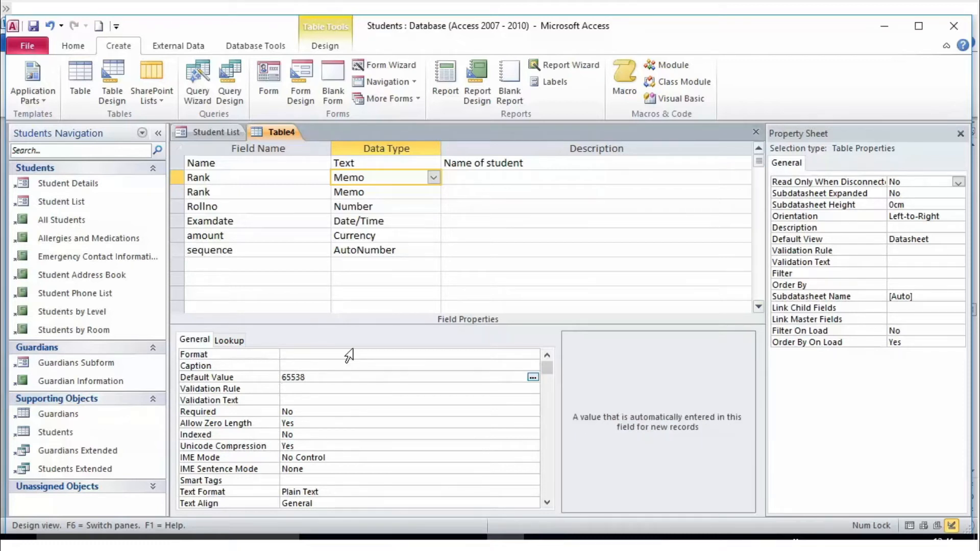
Step: Examine the data types and properties of the second Rank, Rollno, Examdate, amount and sequence fields, including the sequence field's New Values setting
click(401, 196)
click(437, 212)
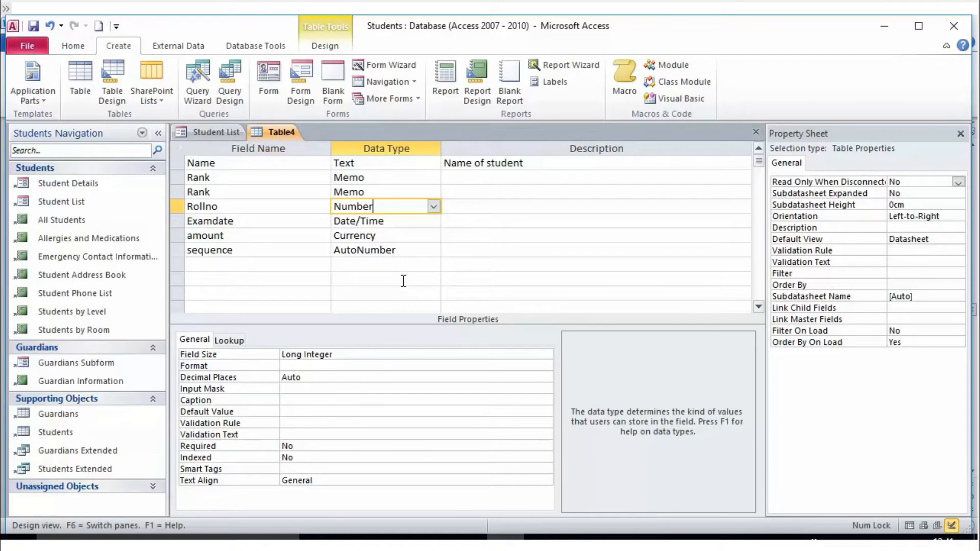
click(403, 222)
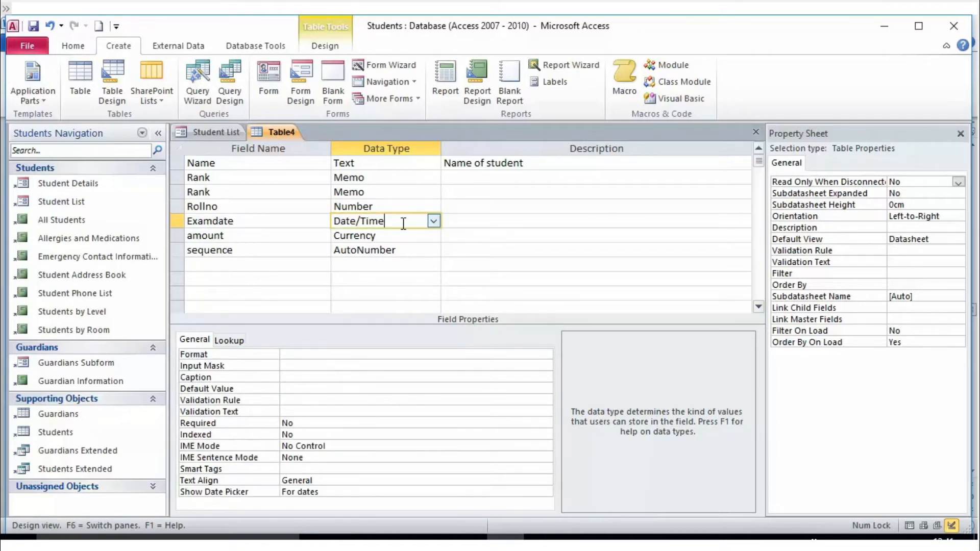
click(429, 236)
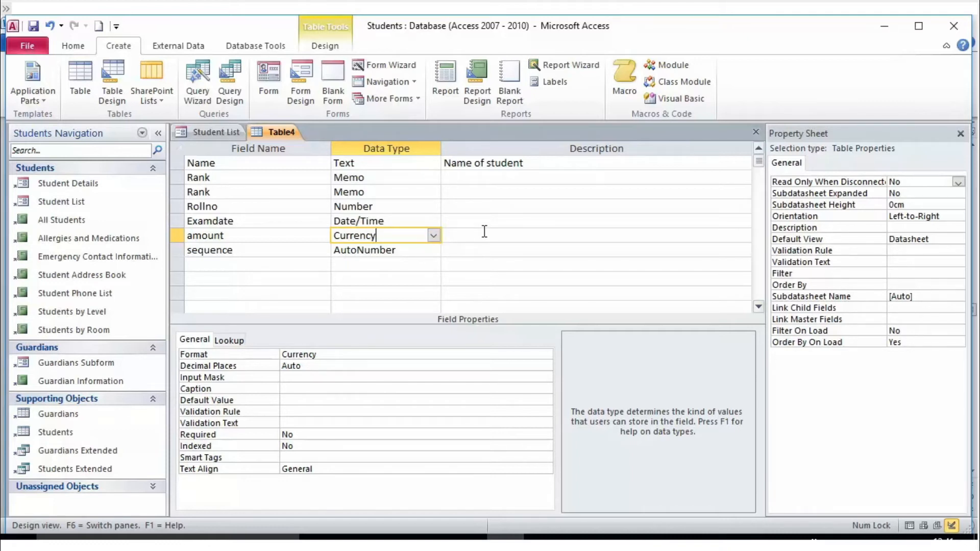
click(433, 251)
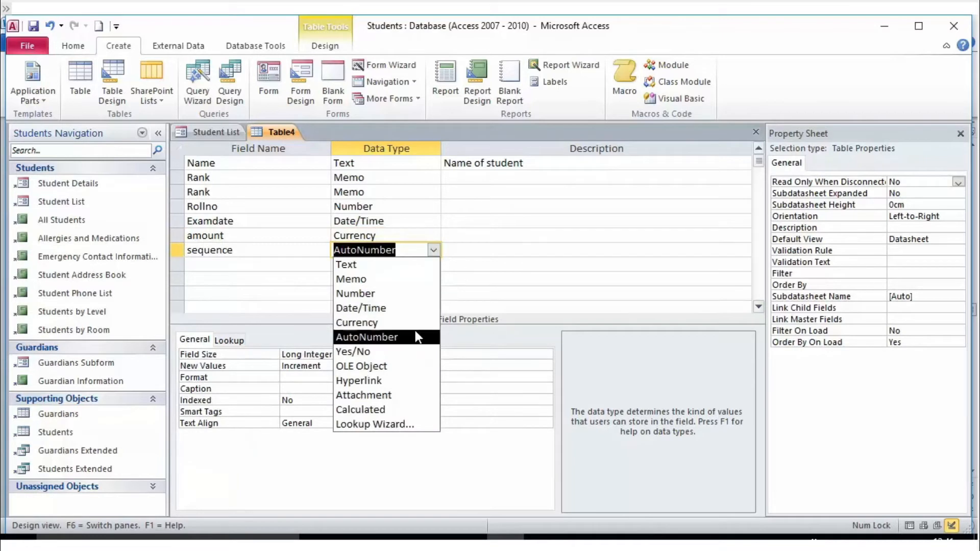
click(548, 276)
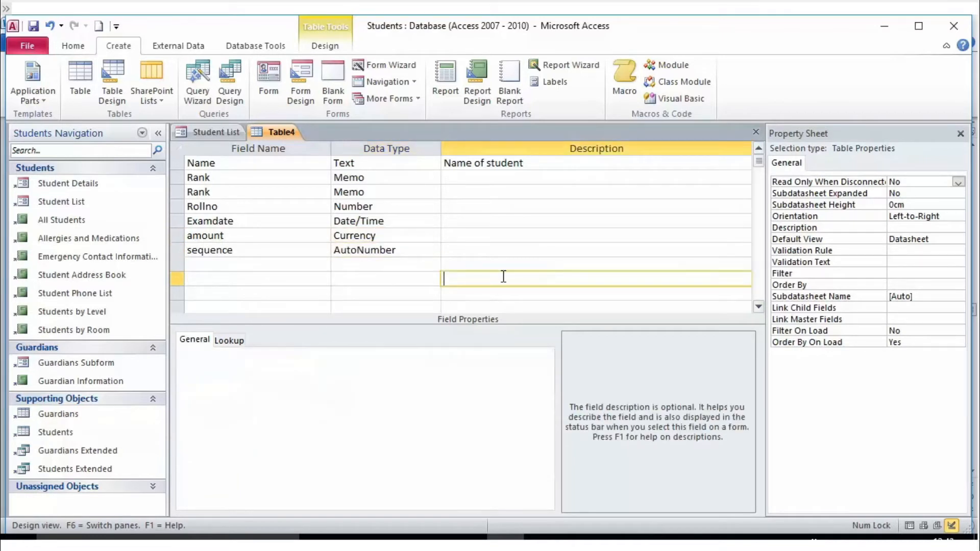
click(408, 251)
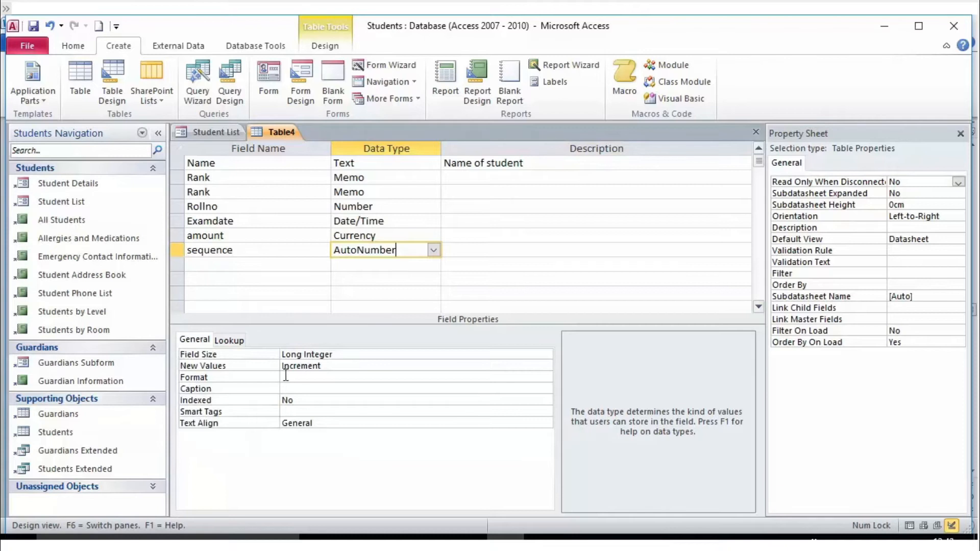
drag(327, 365, 351, 362)
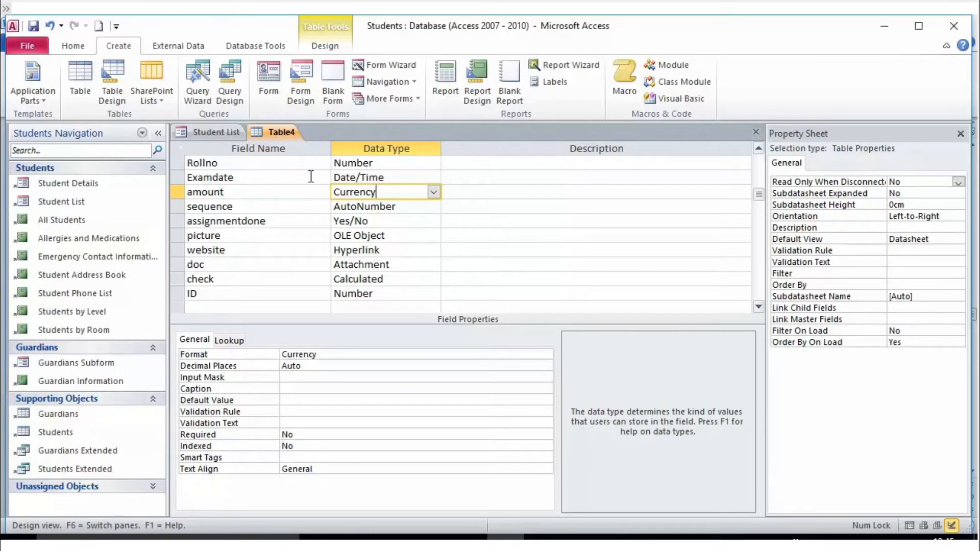
Step: Choose Yes/No as the assignmentdone field's data type and select its Format value
scroll(412, 149, up, 1)
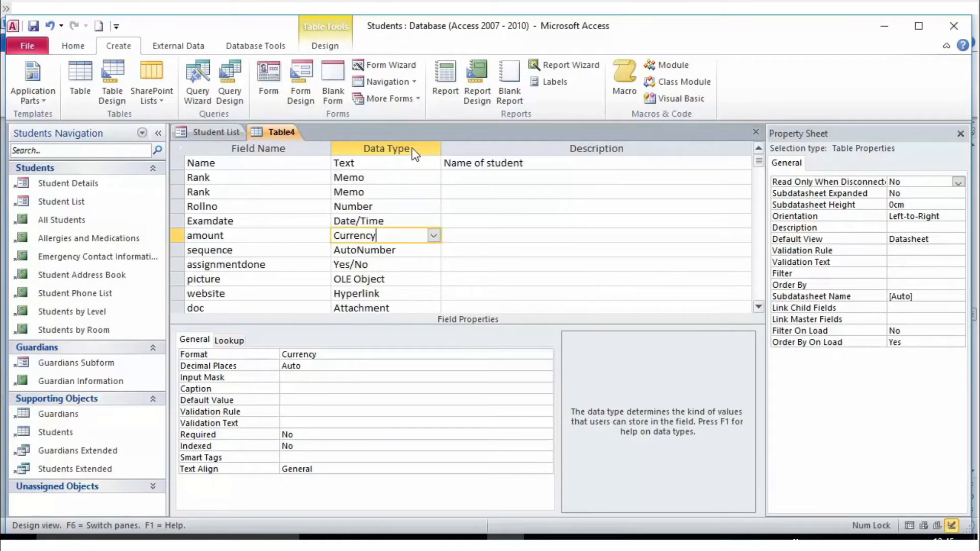
scroll(230, 280, down, 1)
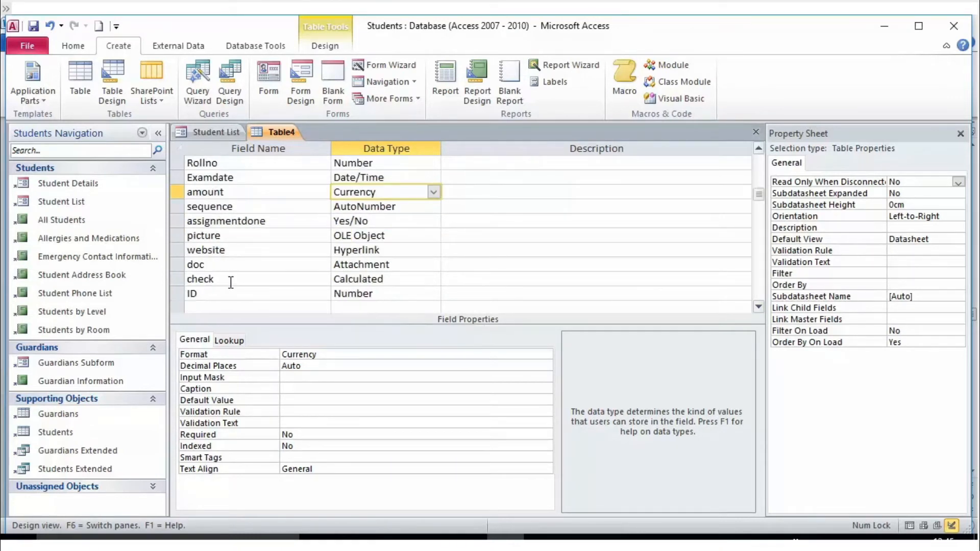
click(360, 220)
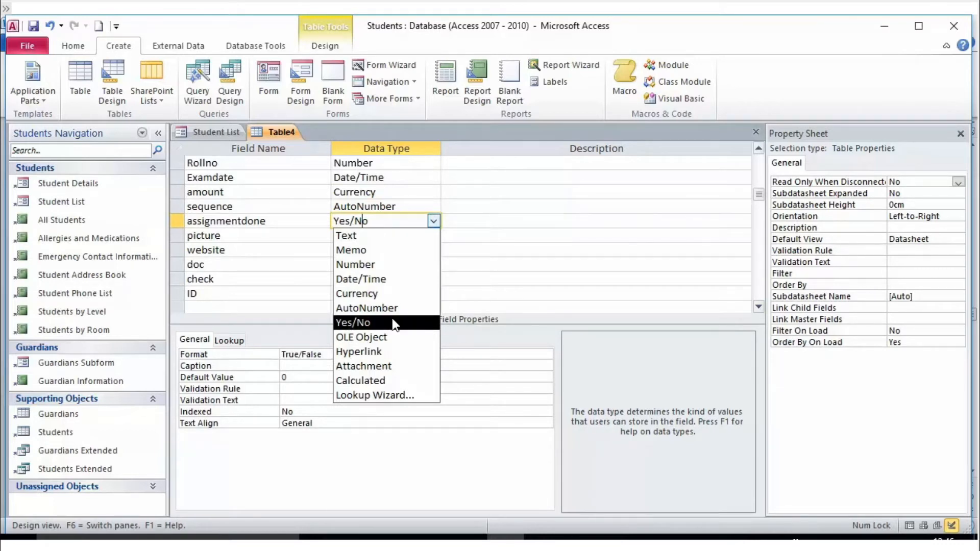
click(395, 323)
click(325, 354)
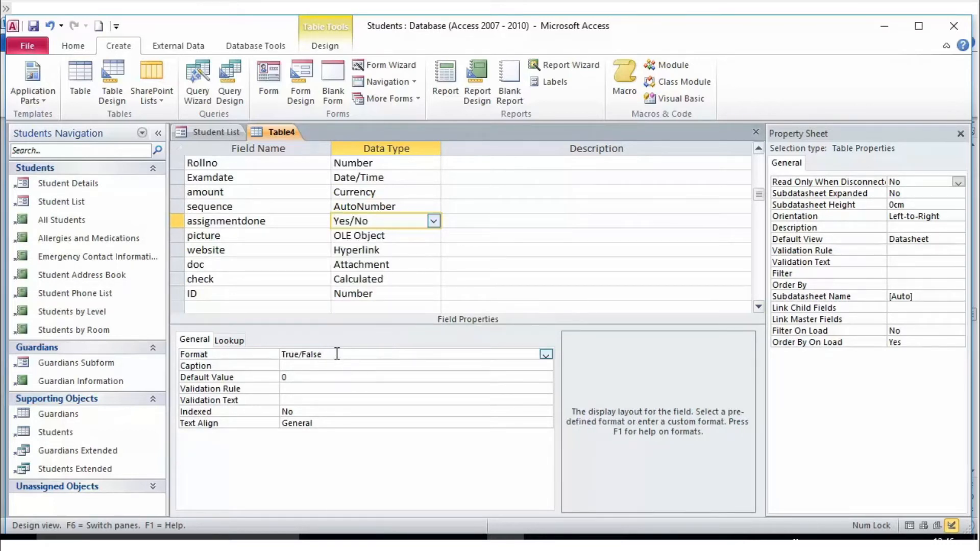
drag(337, 354, 276, 346)
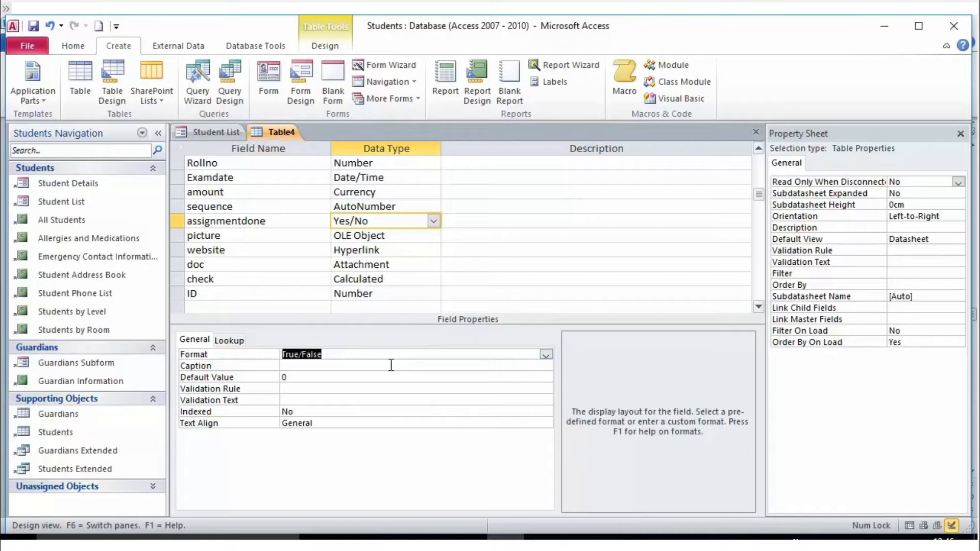
Step: Choose OLE Object as the picture field's data type and Hyperlink as the website field's data type
click(423, 236)
click(433, 235)
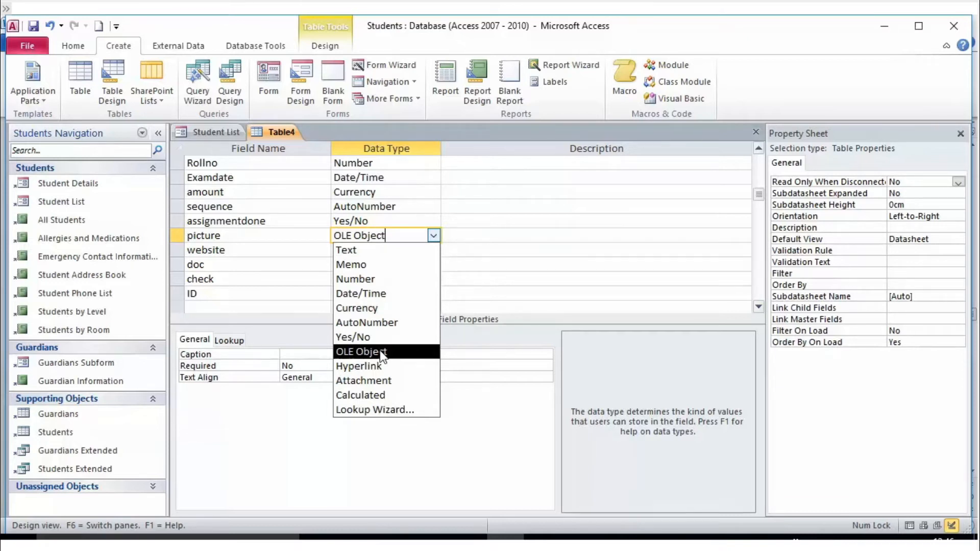
click(381, 355)
click(416, 250)
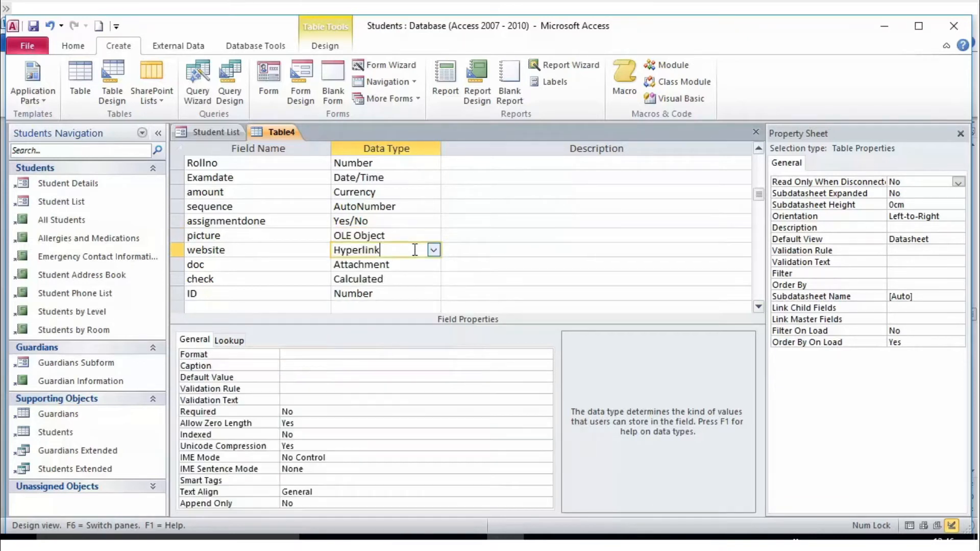
click(433, 251)
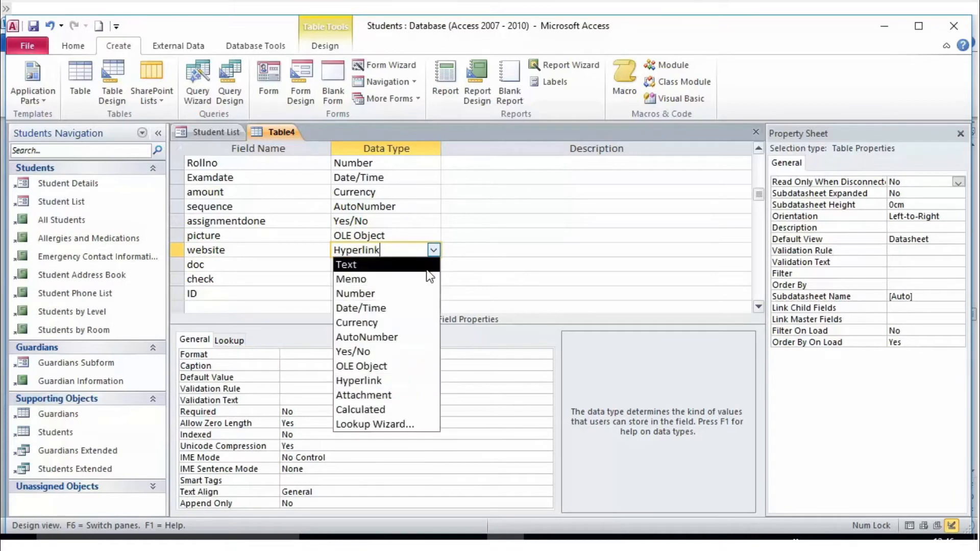
click(394, 384)
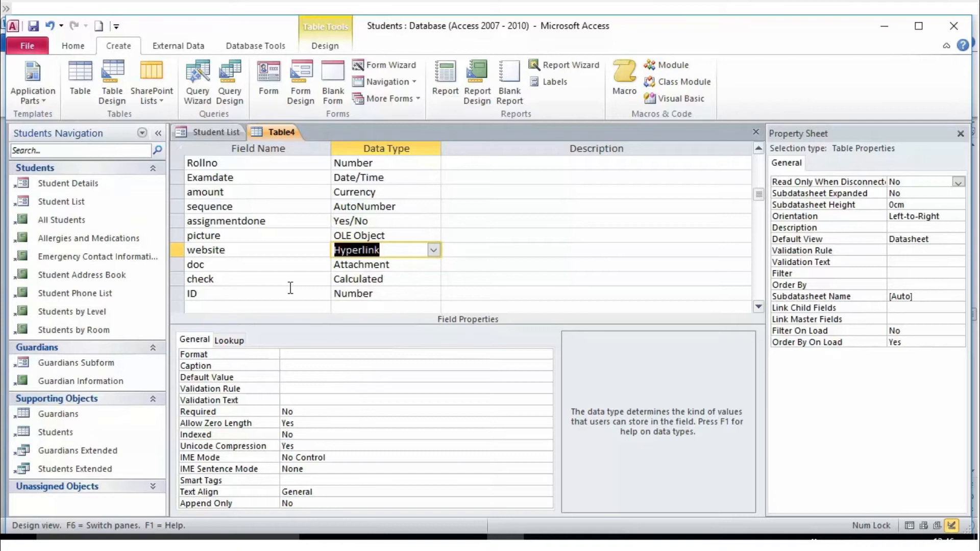
Step: Choose Attachment as the doc field's data type and view the data type list of the check field
click(416, 265)
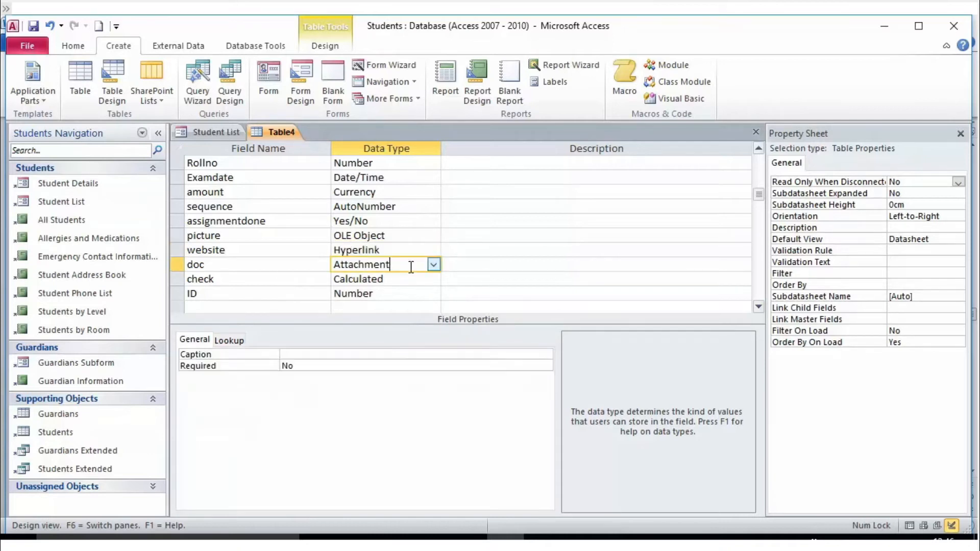
click(434, 265)
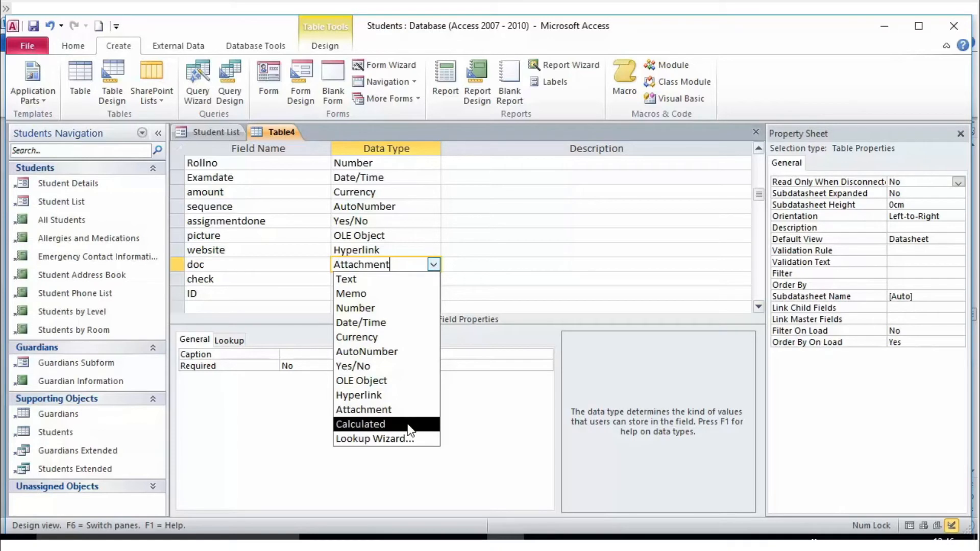
click(409, 408)
click(434, 281)
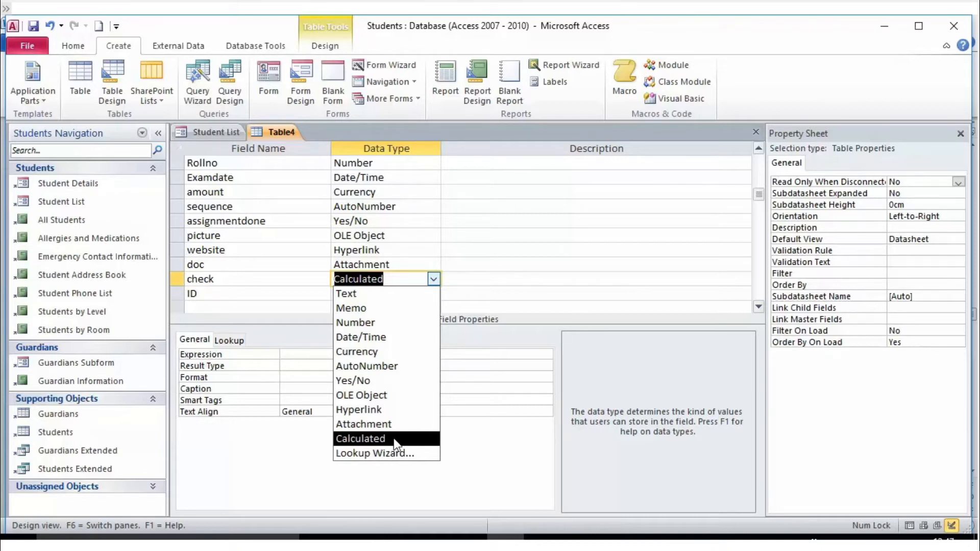
click(445, 282)
Step: Start the Lookup Wizard for the ID field, taking its values from another table or query
click(407, 294)
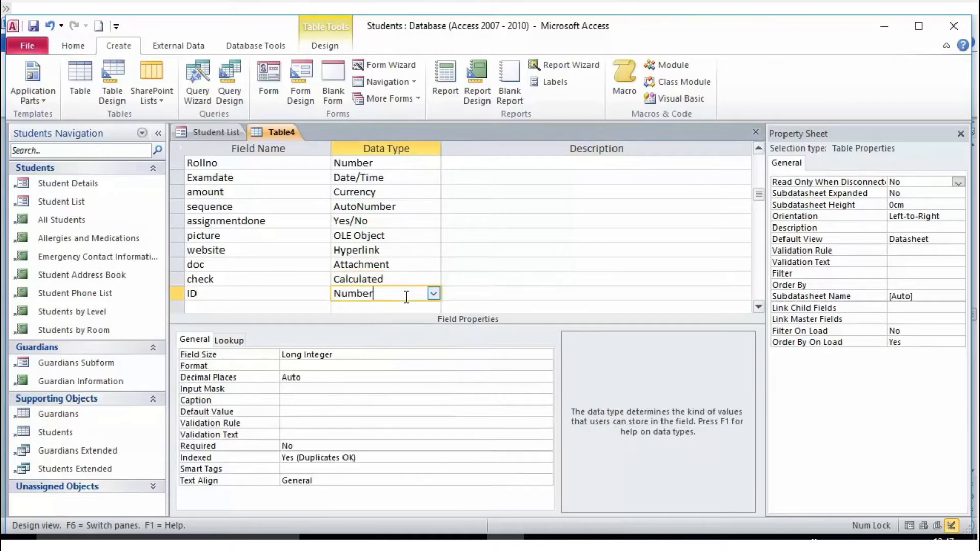
click(434, 295)
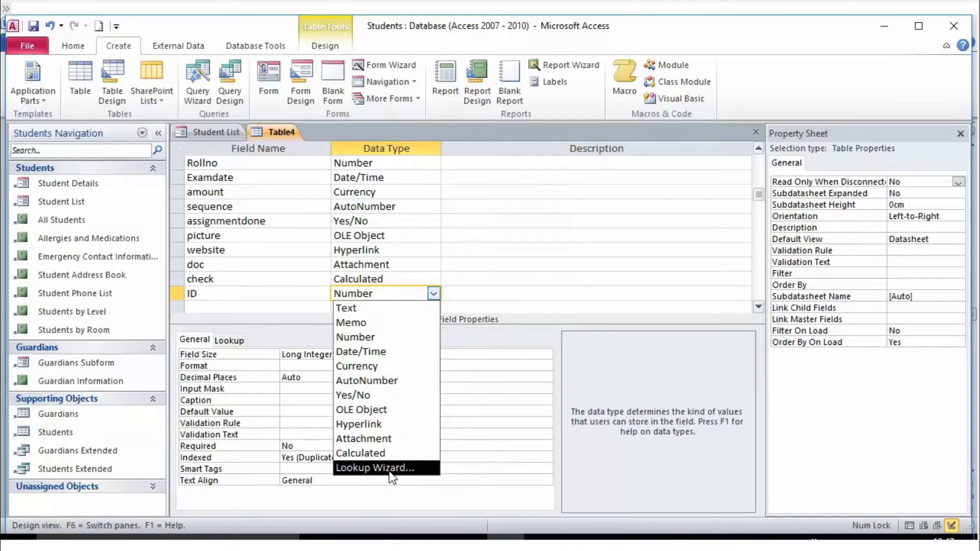
click(390, 474)
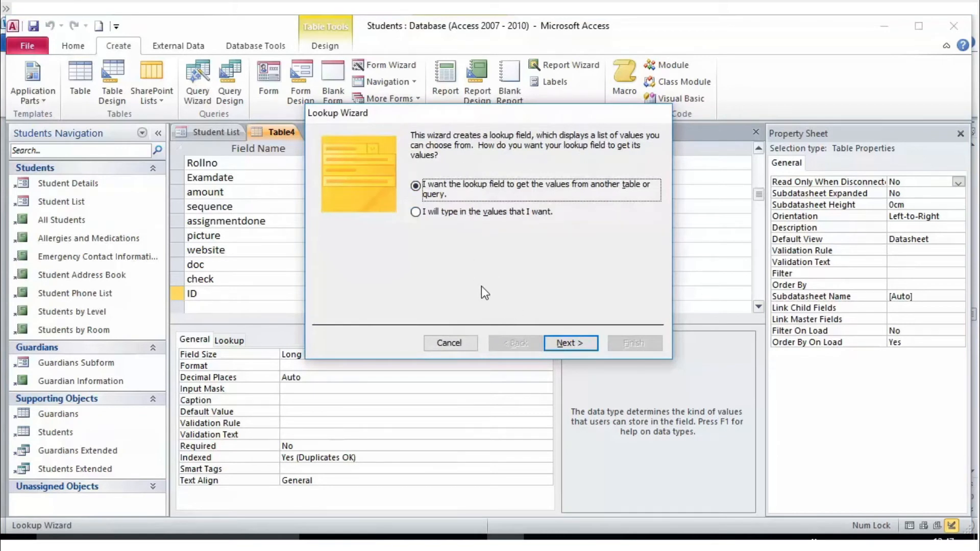
click(559, 345)
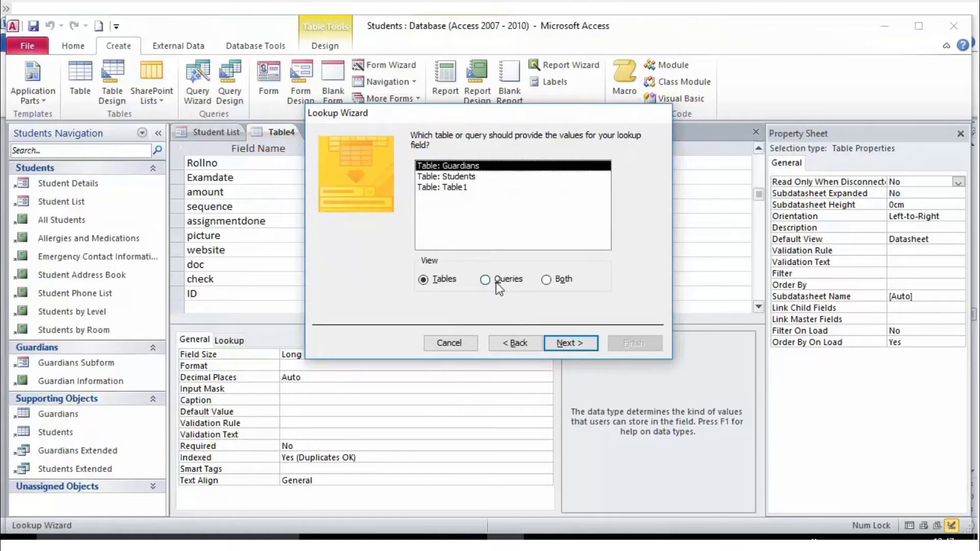
Step: Choose Table1 as the table that provides the lookup values and continue the wizard
click(449, 178)
click(448, 187)
click(452, 176)
click(449, 165)
click(450, 176)
click(451, 187)
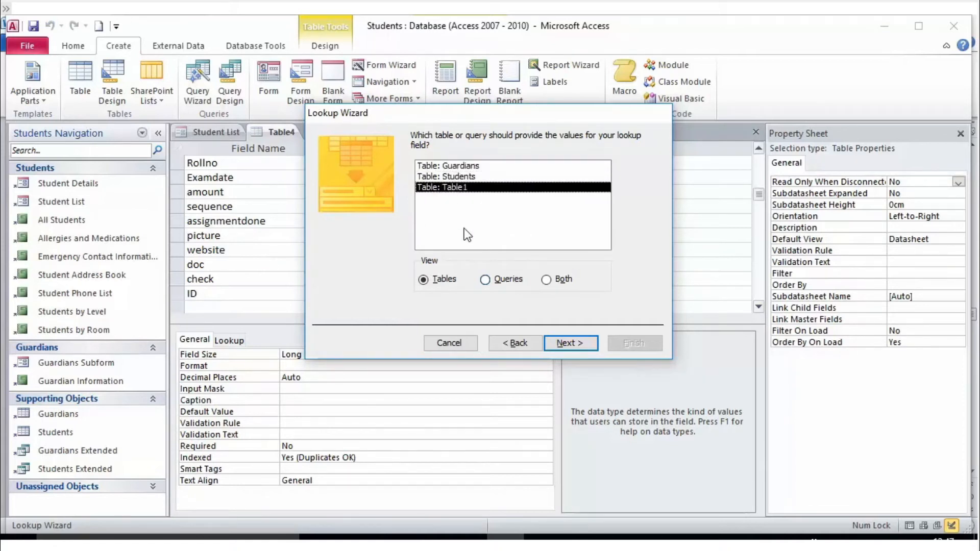
click(562, 348)
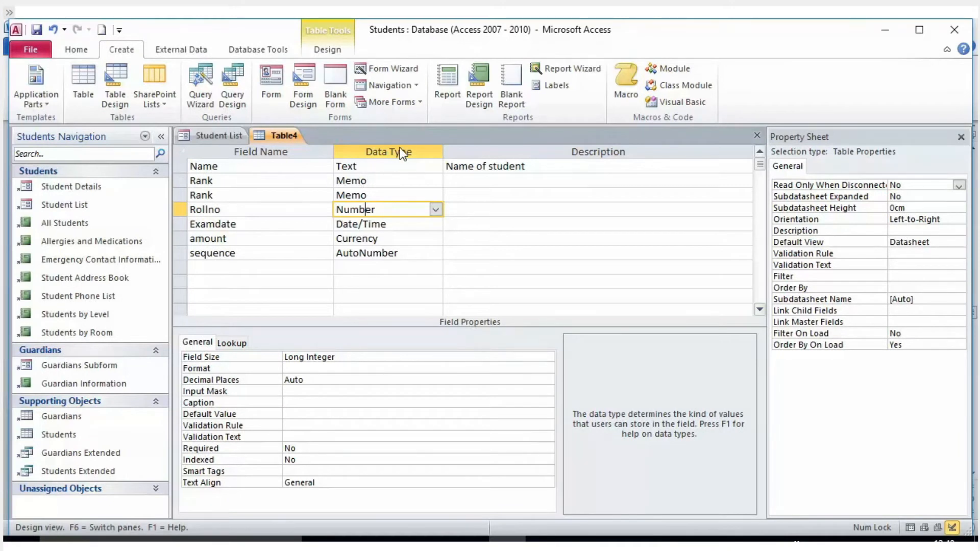
Step: Reselect Text as the Name field's data type and highlight its Field Size value
click(408, 166)
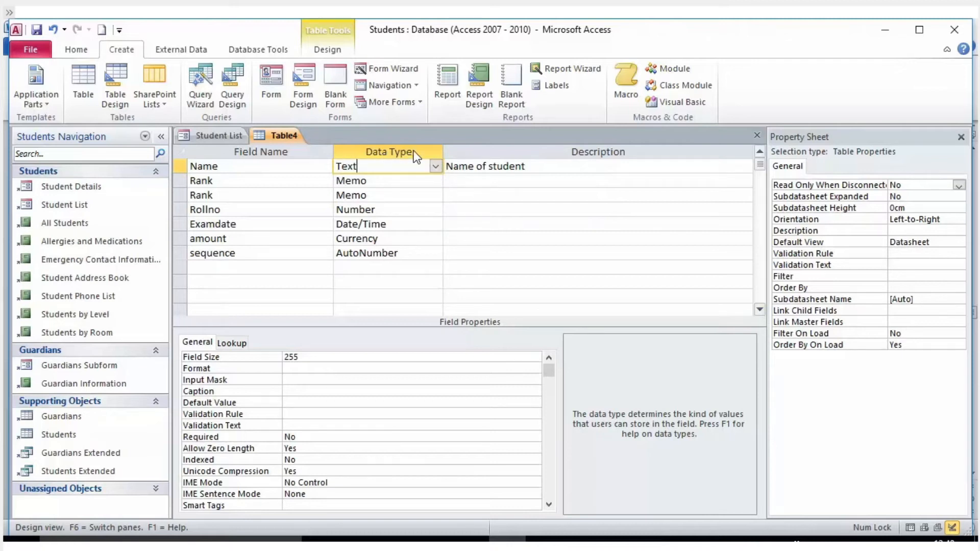
click(438, 166)
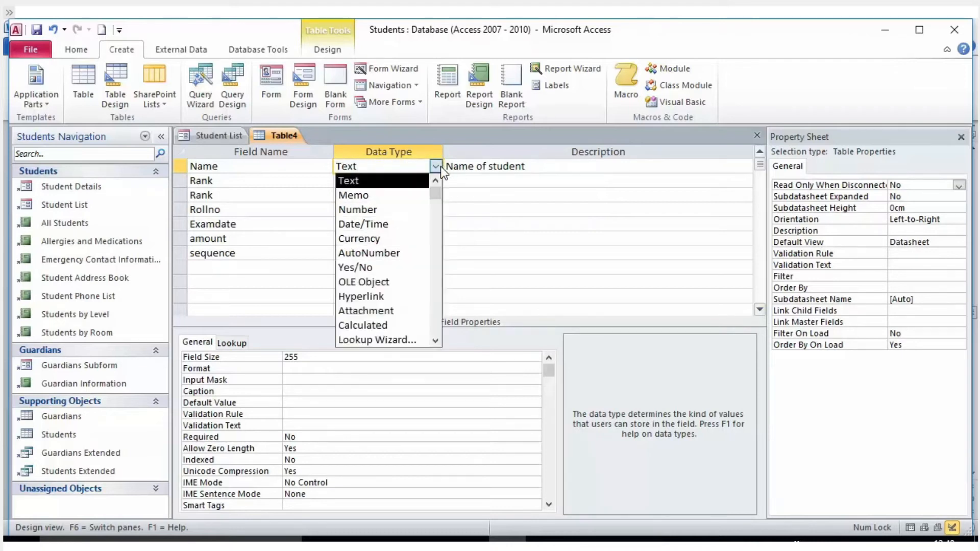
click(382, 182)
click(387, 168)
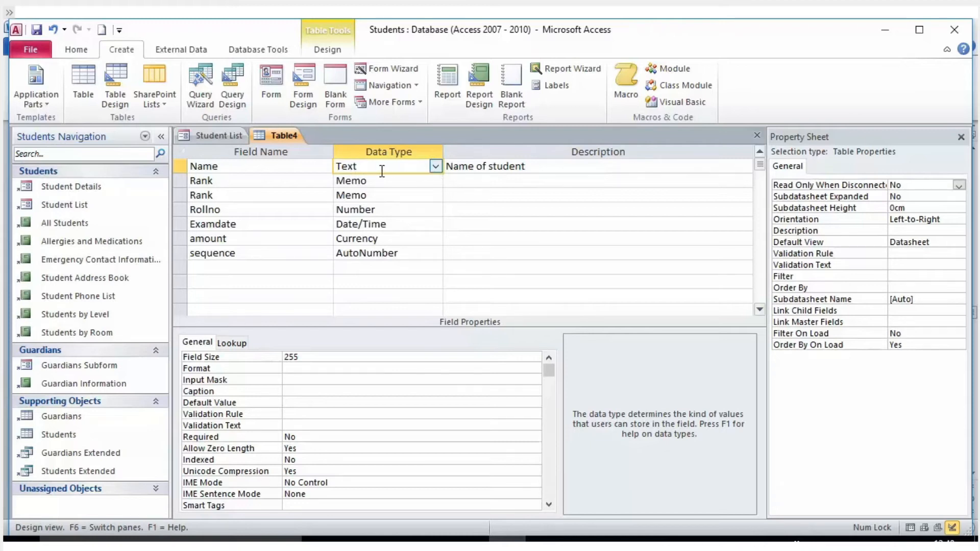
key(Tab)
click(412, 169)
click(292, 358)
drag(342, 359, 262, 355)
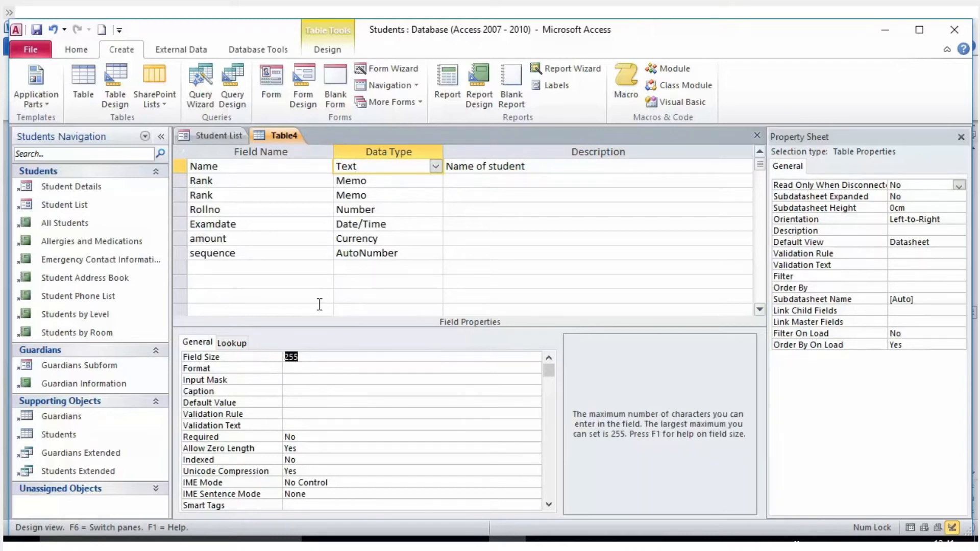
Step: Set the default value of the first Rank field, a Memo field, to 65538
click(384, 182)
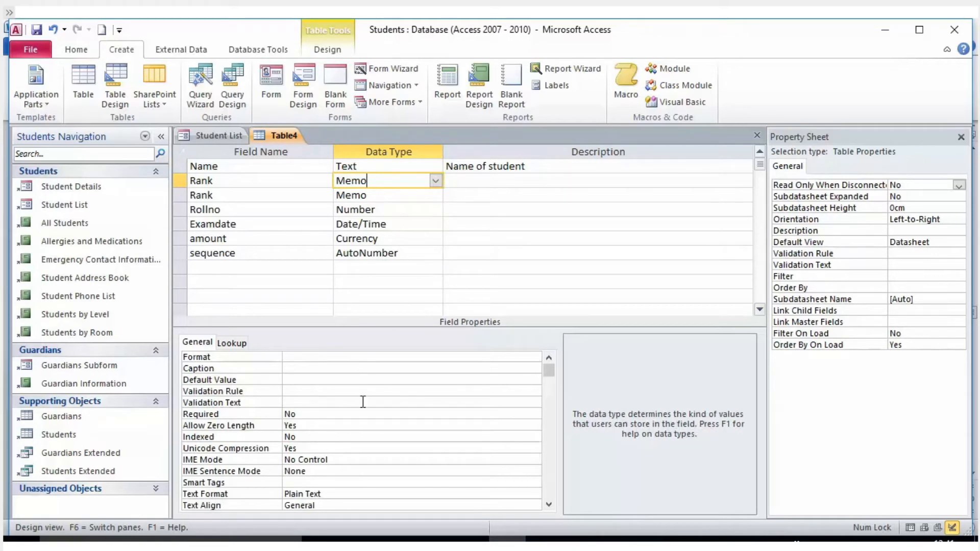
click(326, 378)
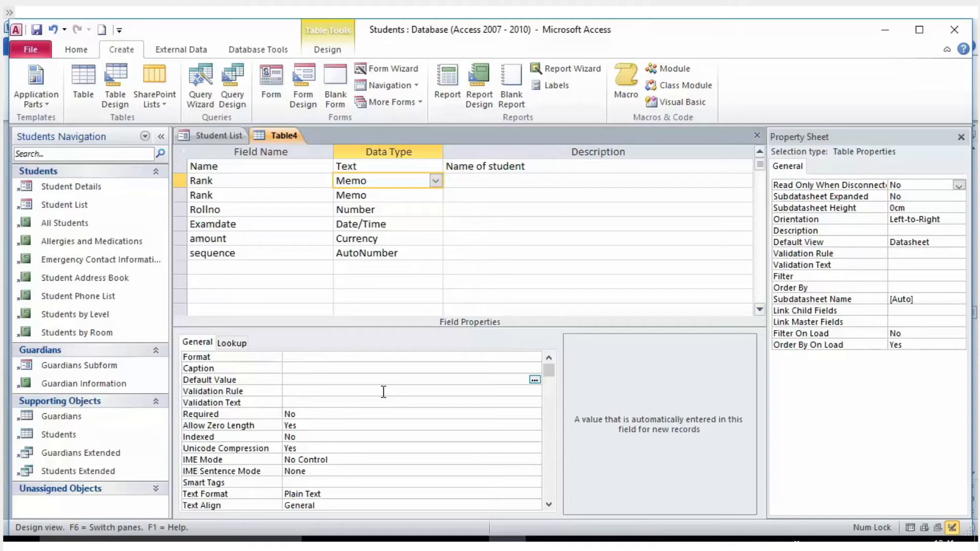
text(65538)
key(Return)
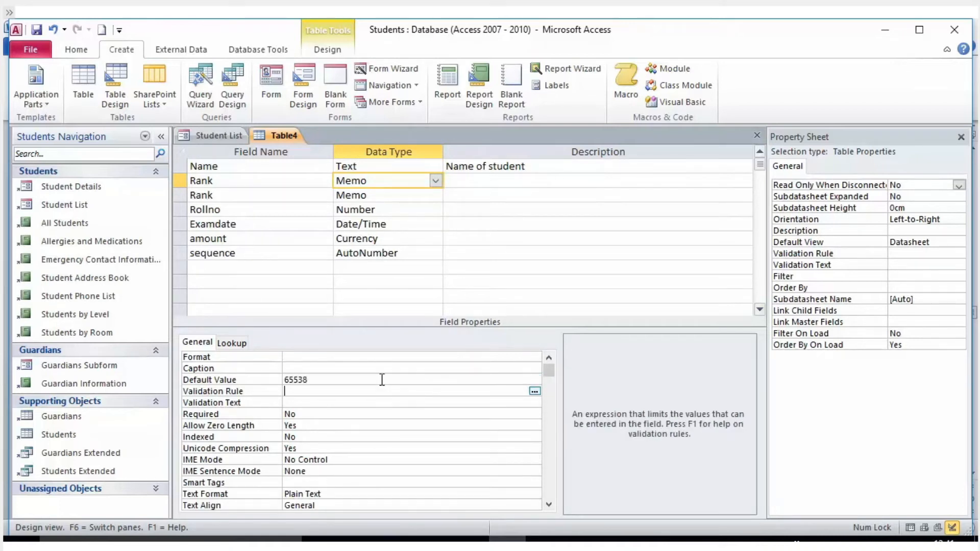
click(381, 367)
click(371, 380)
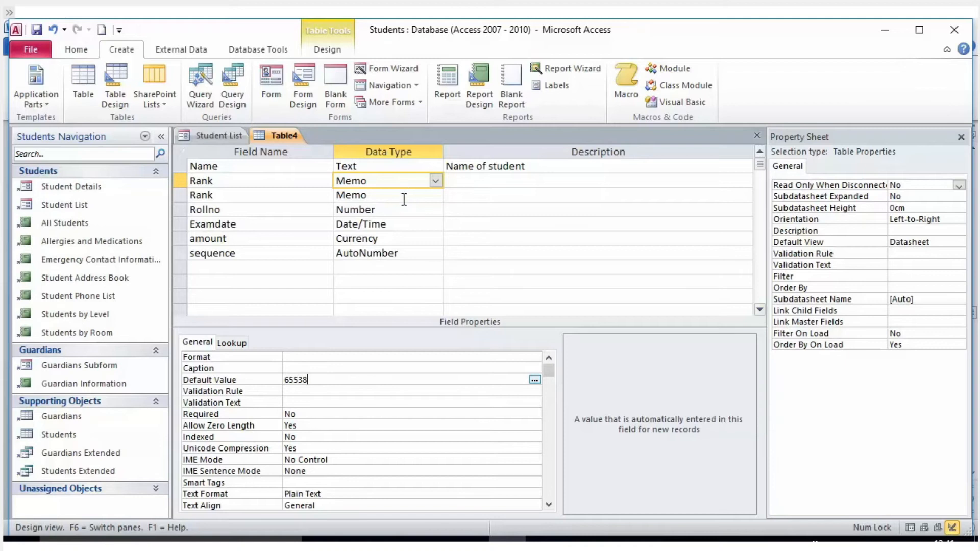
Step: Examine the field properties of Rollno, Examdate, amount and sequence, including how the AutoNumber field generates new values
click(438, 211)
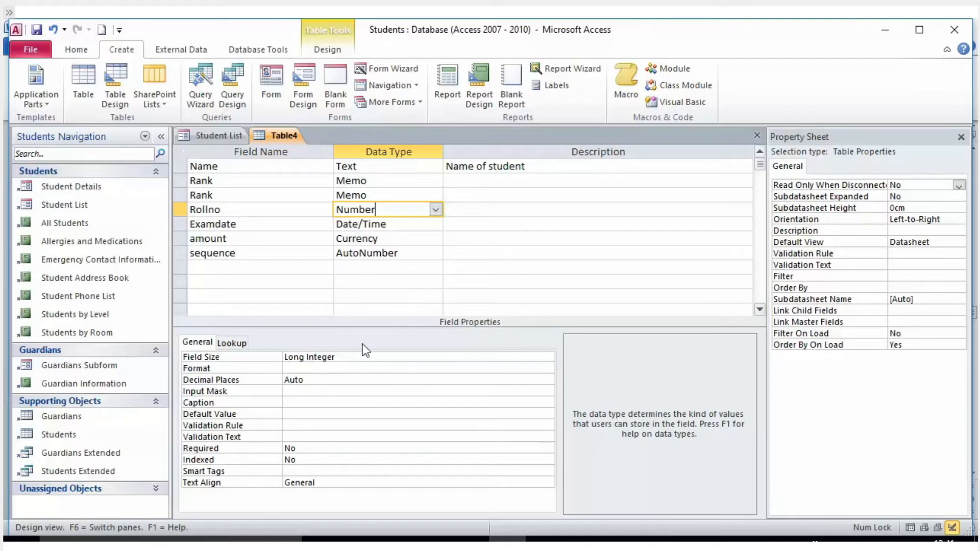
click(429, 229)
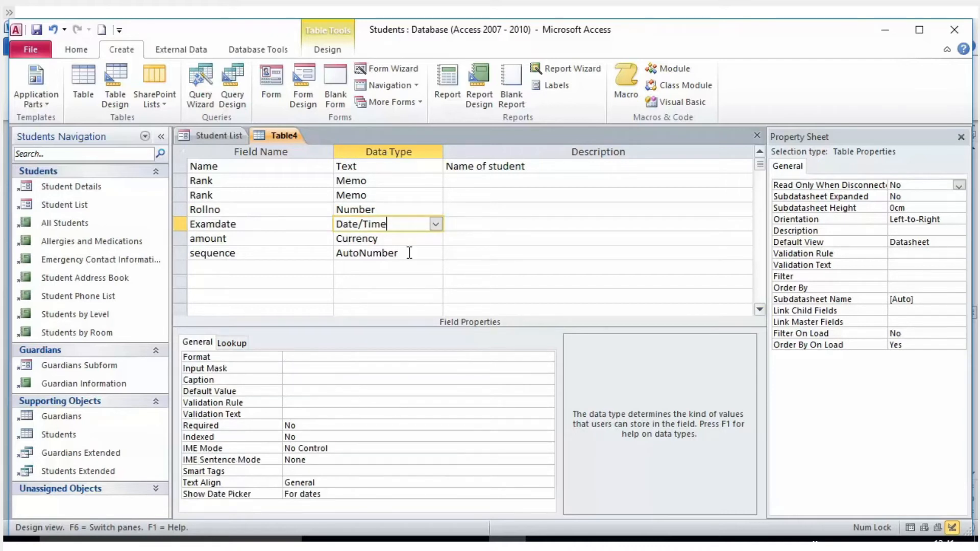
click(426, 239)
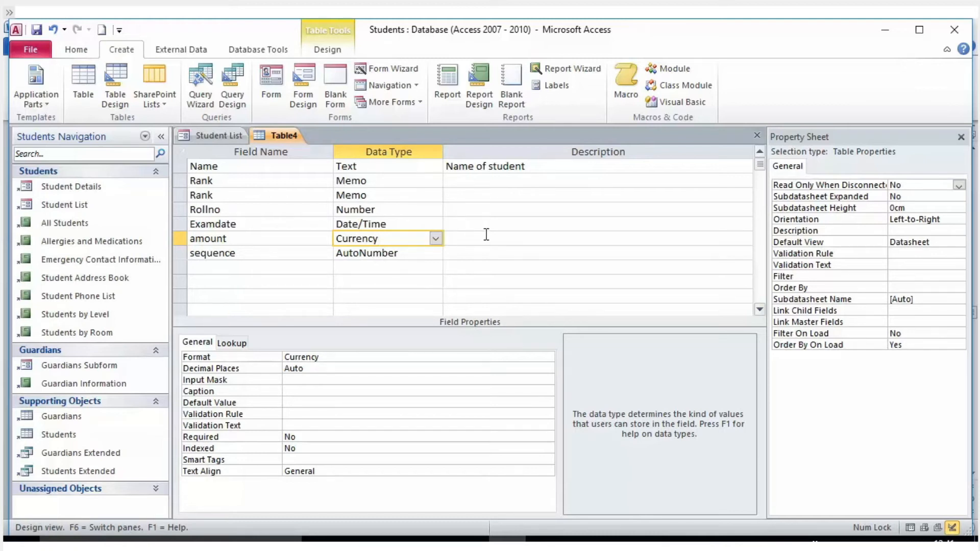
click(434, 254)
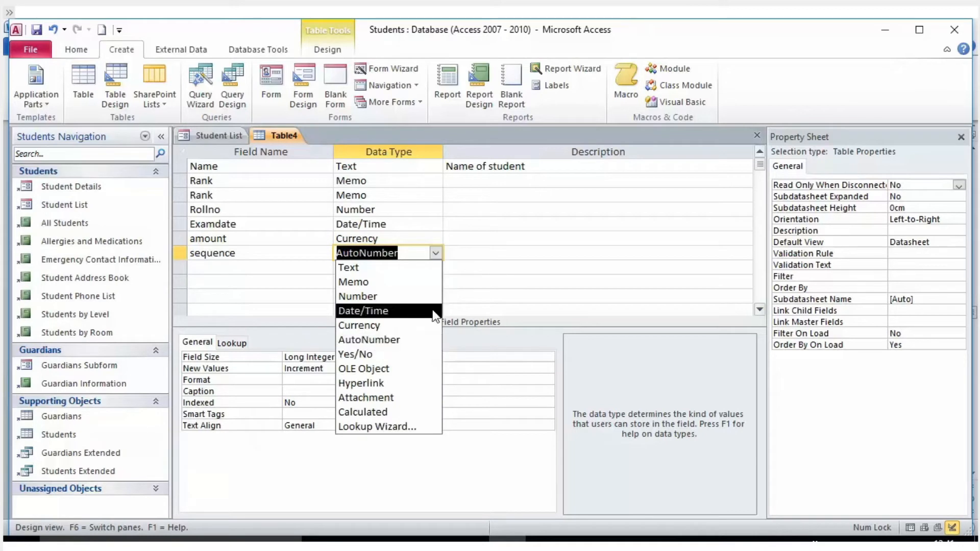
click(549, 276)
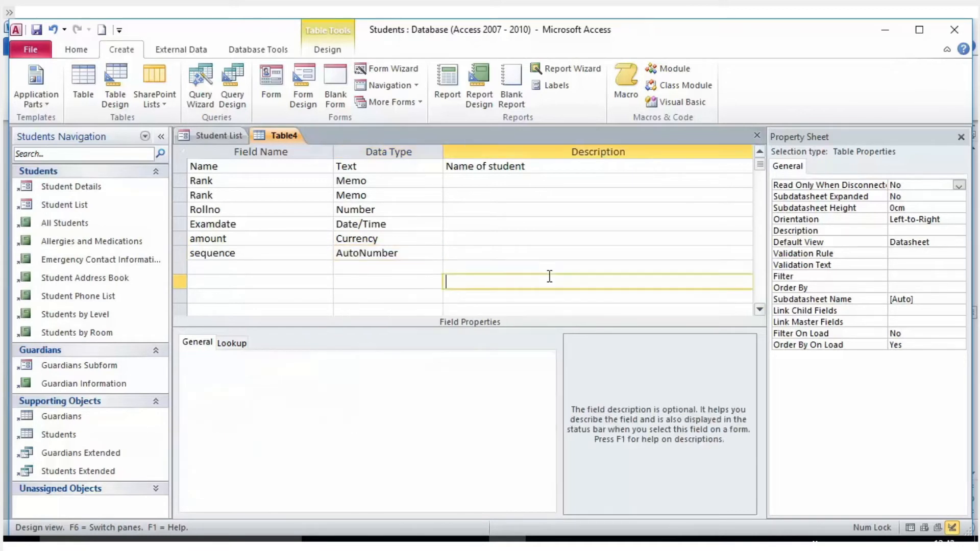
click(410, 255)
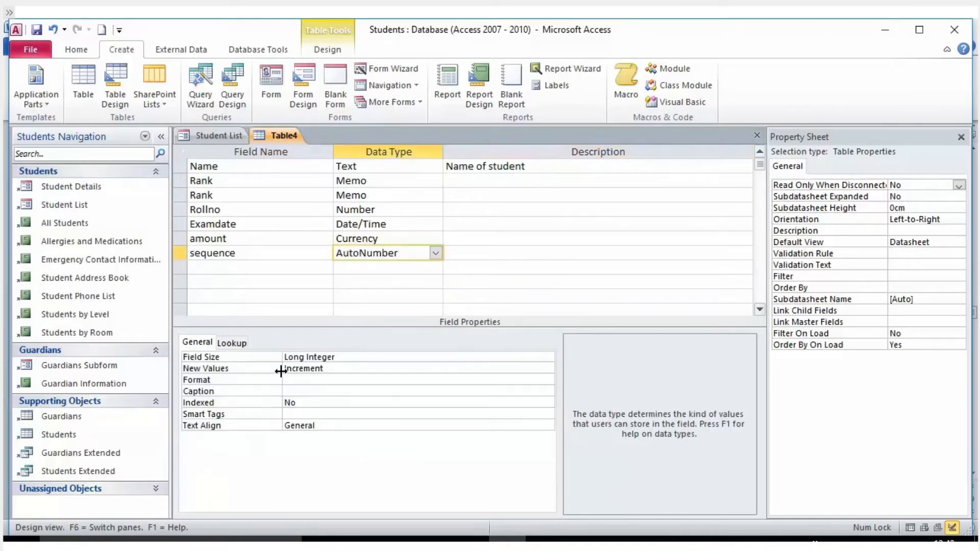
drag(329, 368, 264, 366)
click(353, 365)
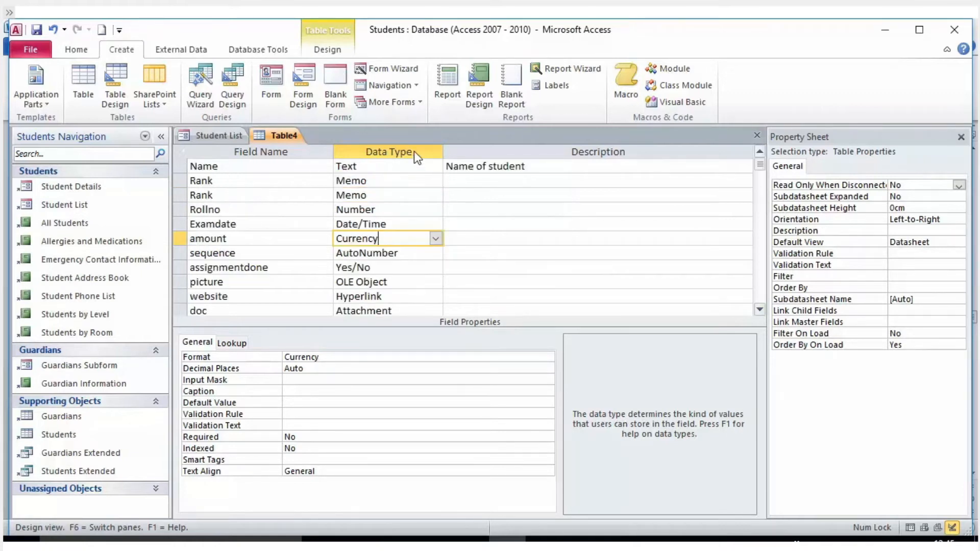
Step: Reselect Yes/No as the assignmentdone field's data type and highlight its Format value
scroll(233, 286, down, 1)
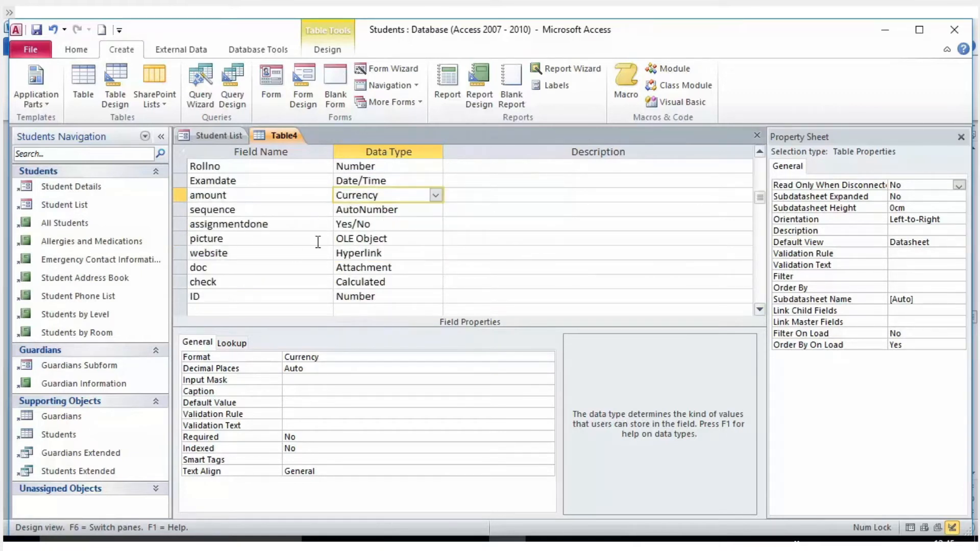
click(364, 224)
click(436, 225)
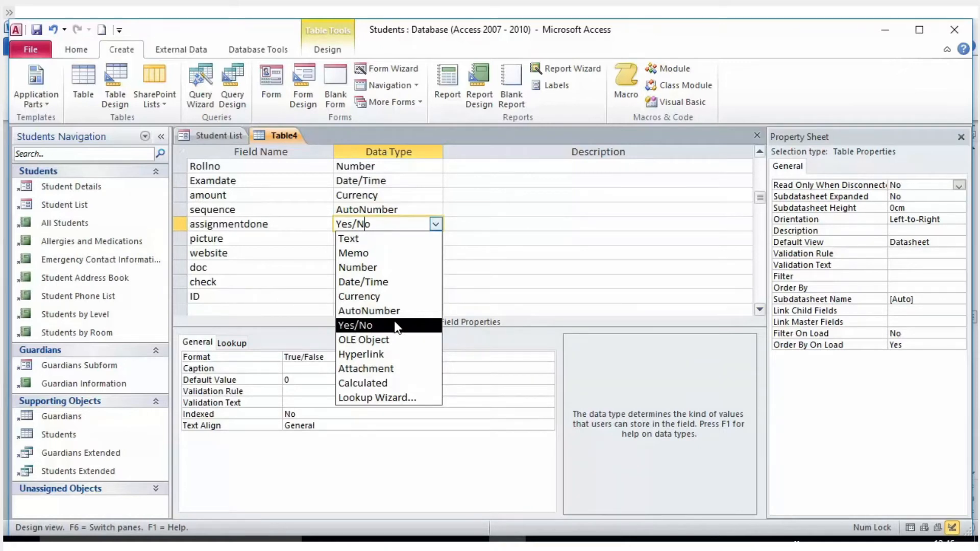
click(396, 326)
click(337, 361)
drag(325, 357, 271, 347)
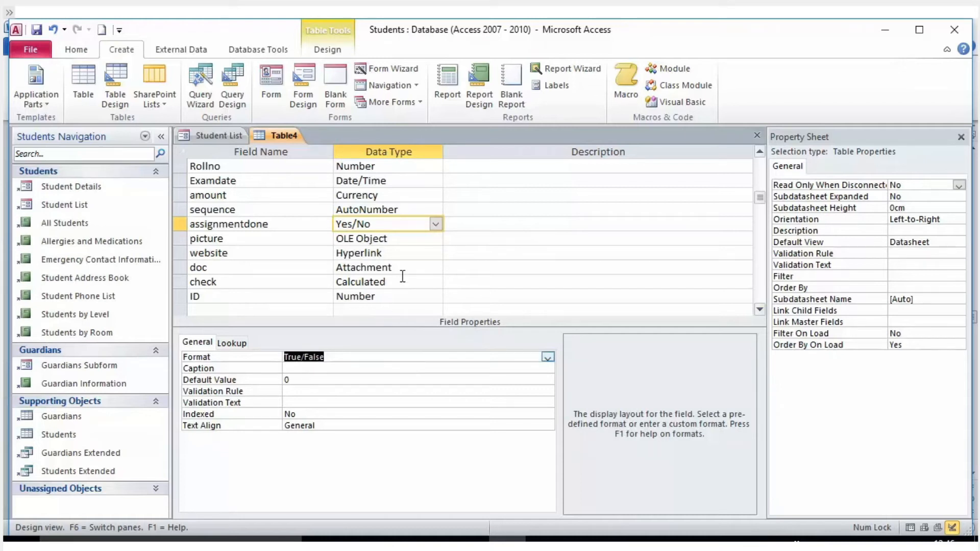
Step: Reselect OLE Object as the picture field's data type and Hyperlink as the website field's data type
click(425, 239)
click(434, 238)
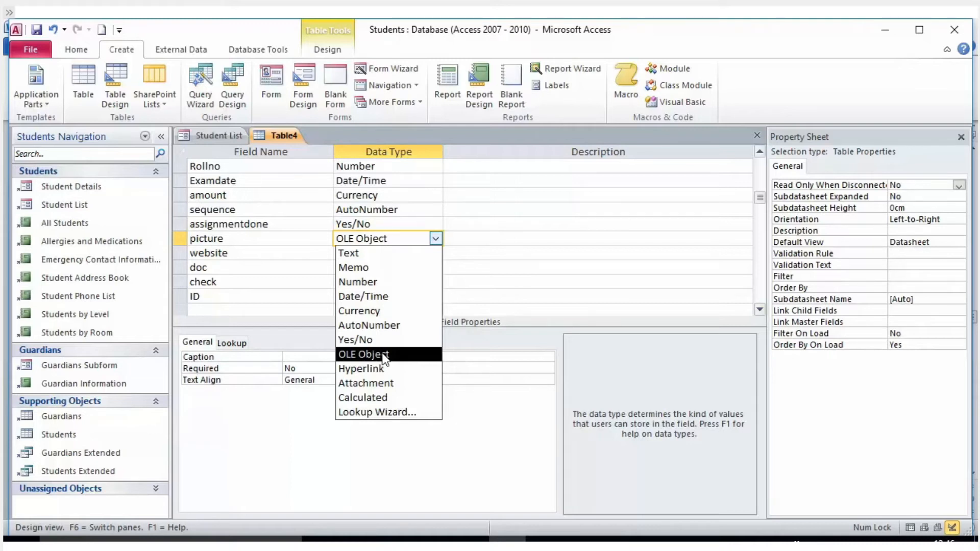
click(383, 357)
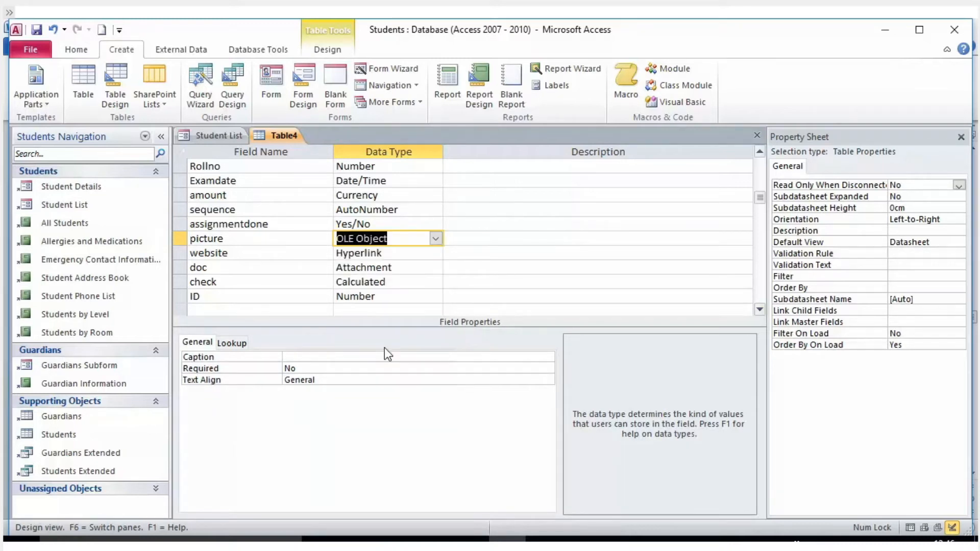
click(417, 254)
click(436, 253)
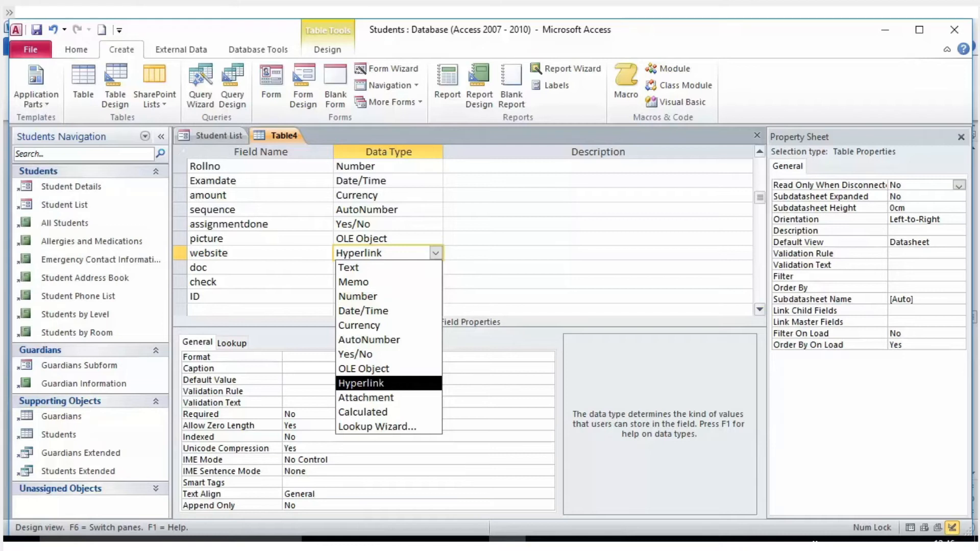
click(396, 384)
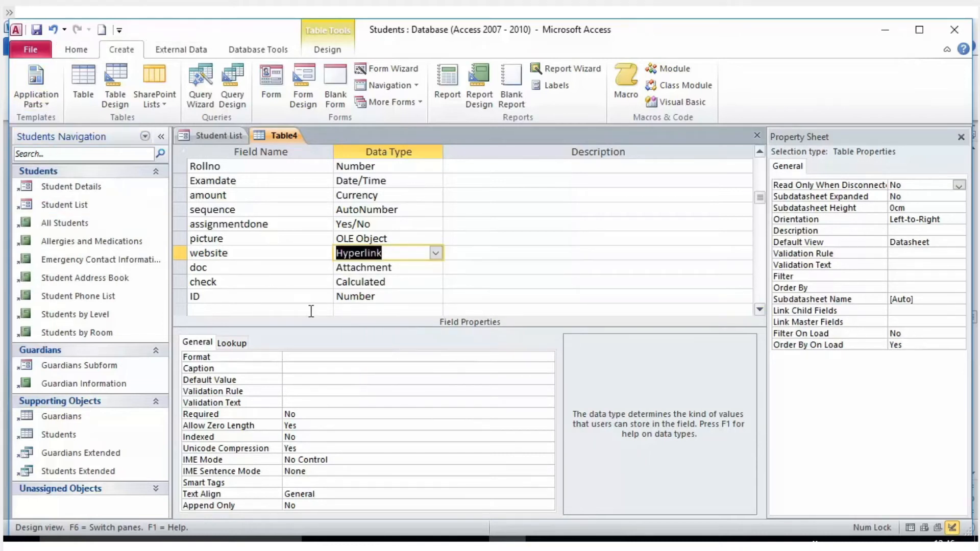
Step: Reselect Attachment as the doc field's data type and view the data types available for the check field
click(413, 270)
click(436, 269)
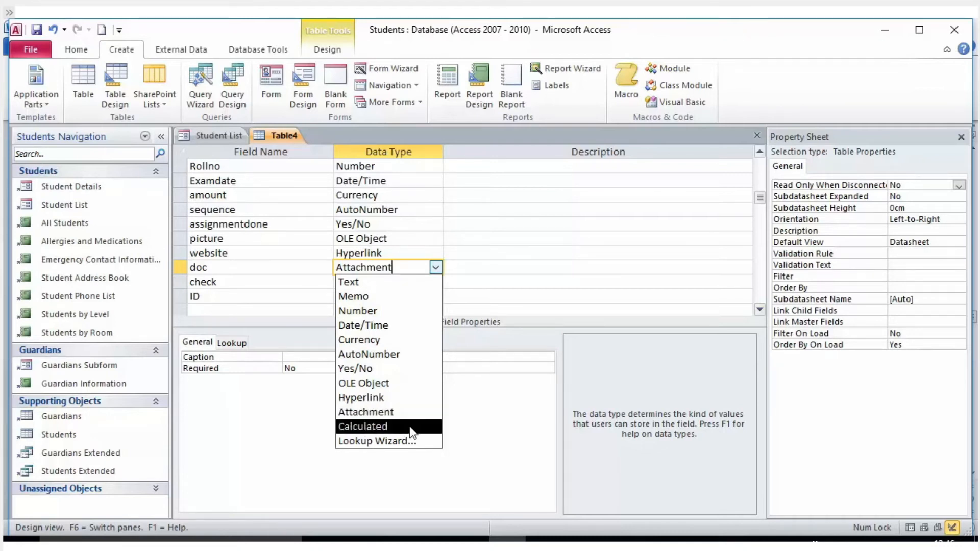
click(410, 412)
click(435, 281)
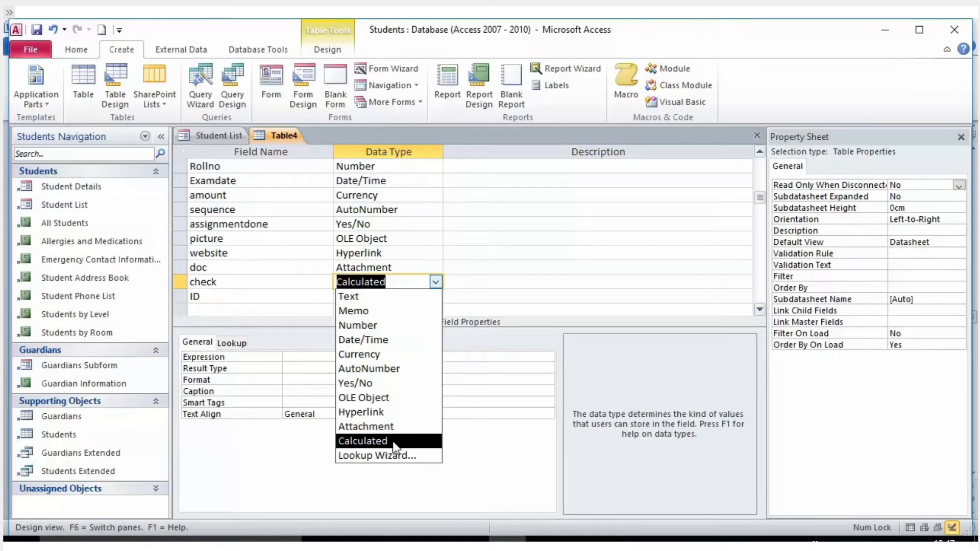
click(546, 281)
Step: Run the Lookup Wizard on the ID field and have it get the values from another table or query
click(408, 299)
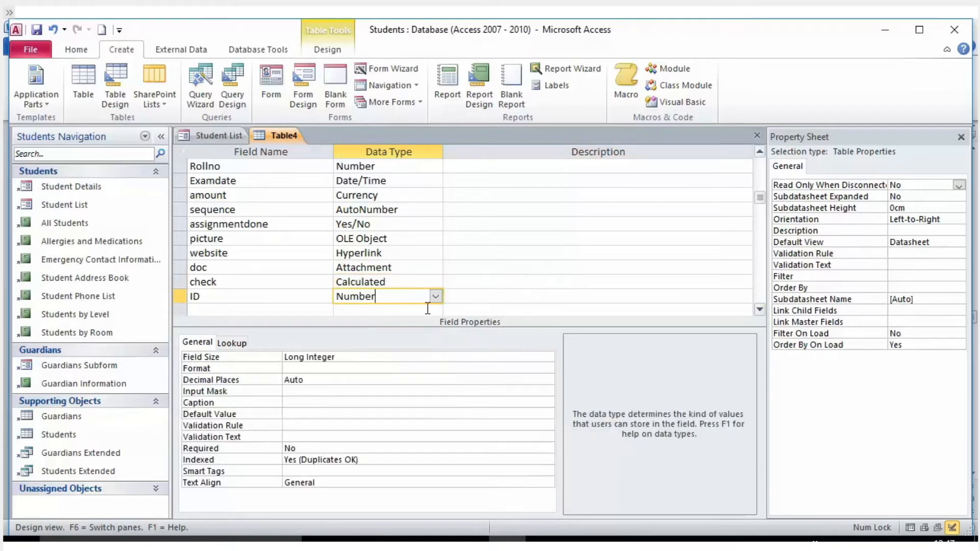
click(435, 297)
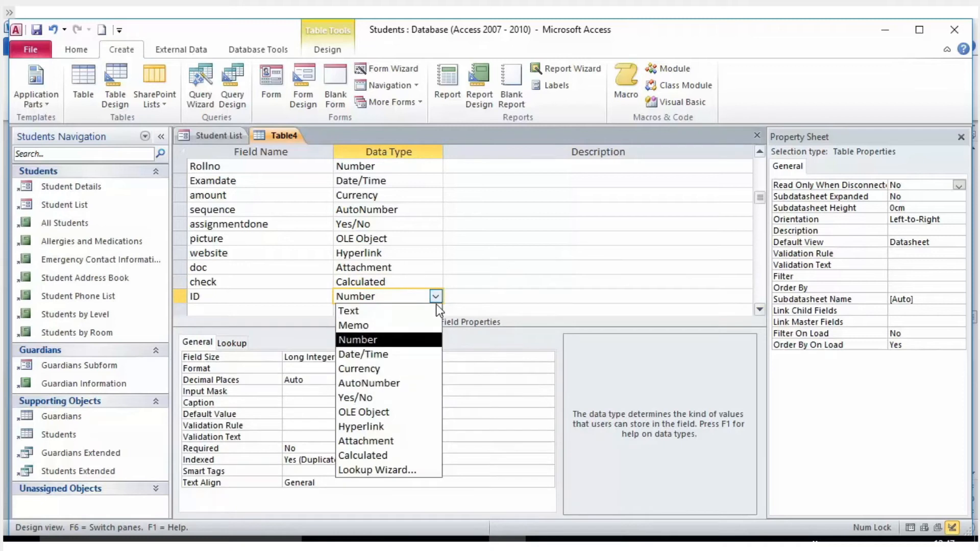
click(392, 474)
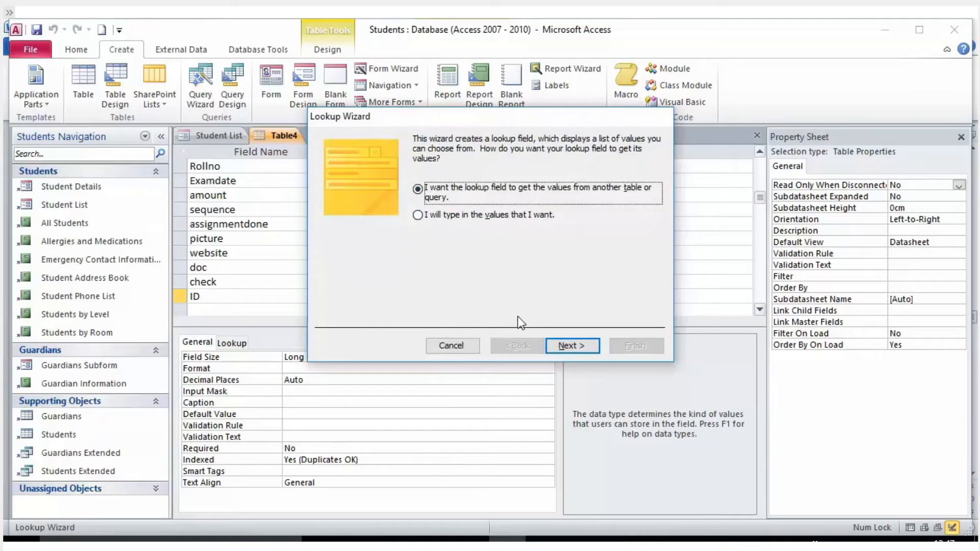
click(561, 347)
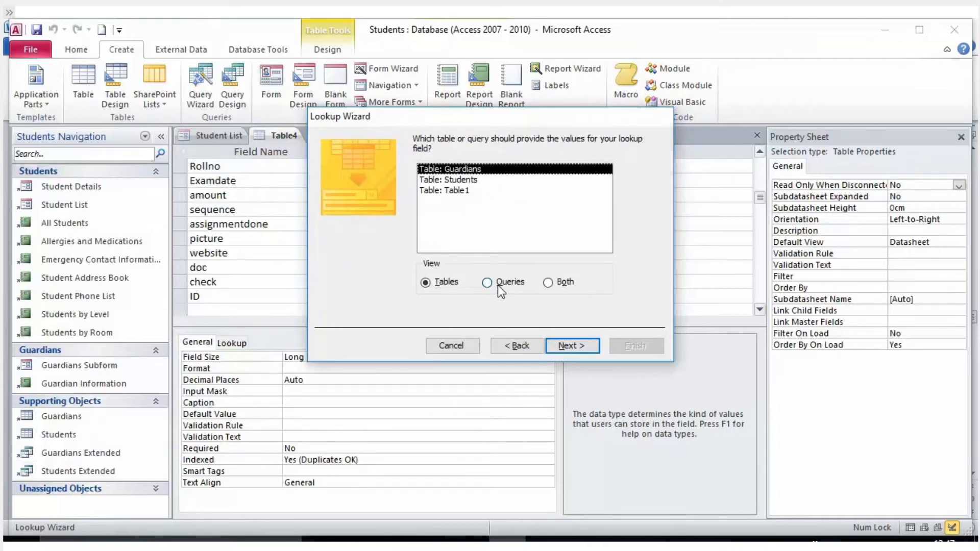
Step: Pick Table1 among the listed tables as the source of the ID lookup values and continue the wizard
click(451, 181)
click(450, 193)
click(454, 179)
click(452, 169)
click(453, 180)
click(453, 193)
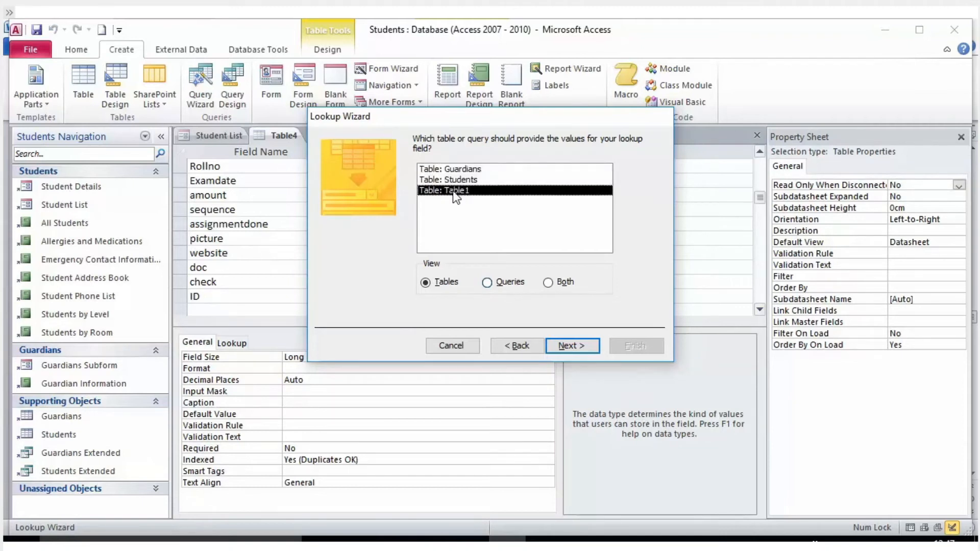
click(564, 351)
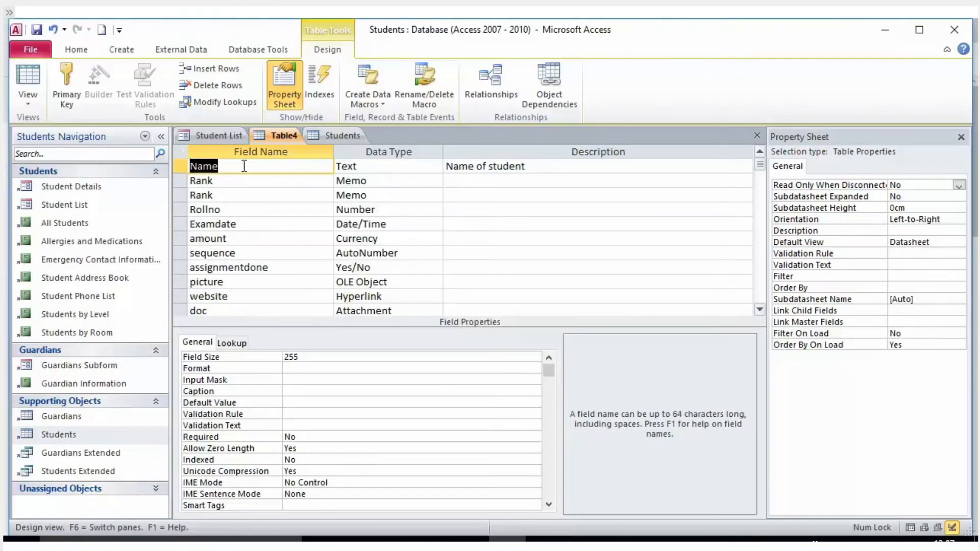
Step: Review all field names and data types of Table4 from Name to ID, including the ID field's properties
click(281, 186)
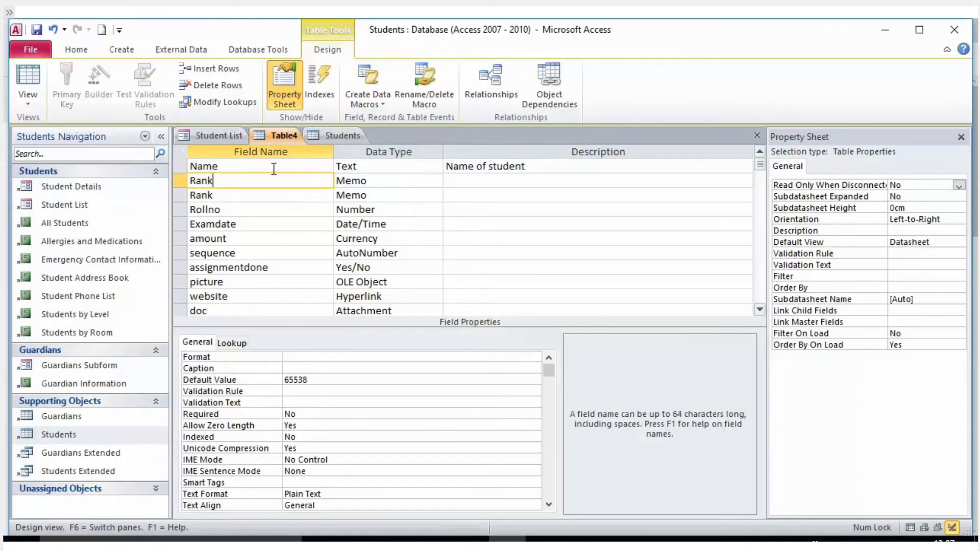
scroll(273, 169, down, 3)
scroll(272, 170, up, 3)
scroll(273, 170, down, 2)
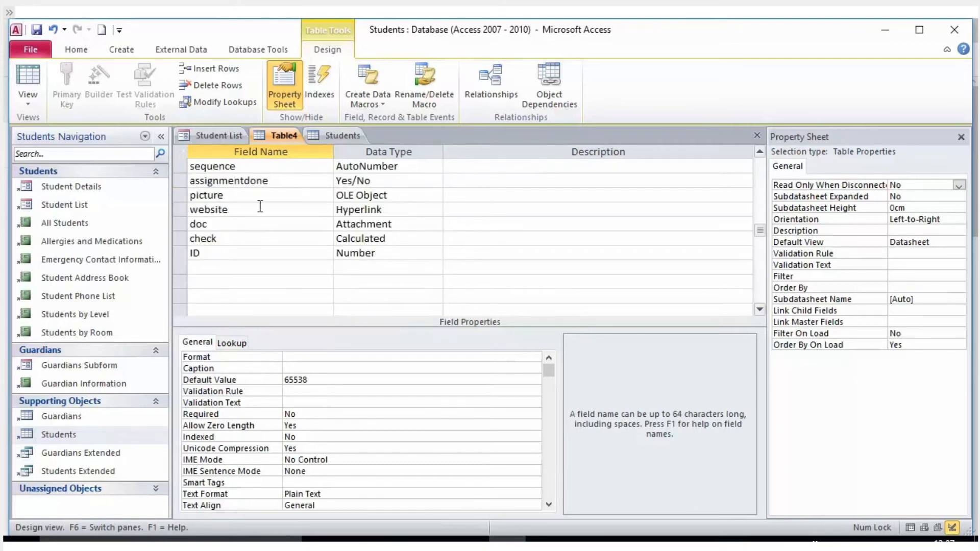
click(260, 252)
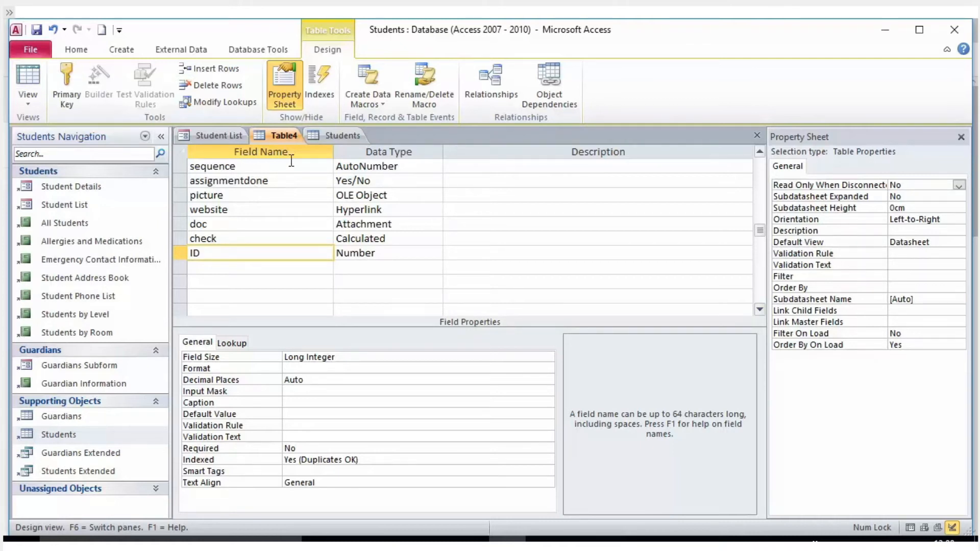
scroll(358, 200, up, 2)
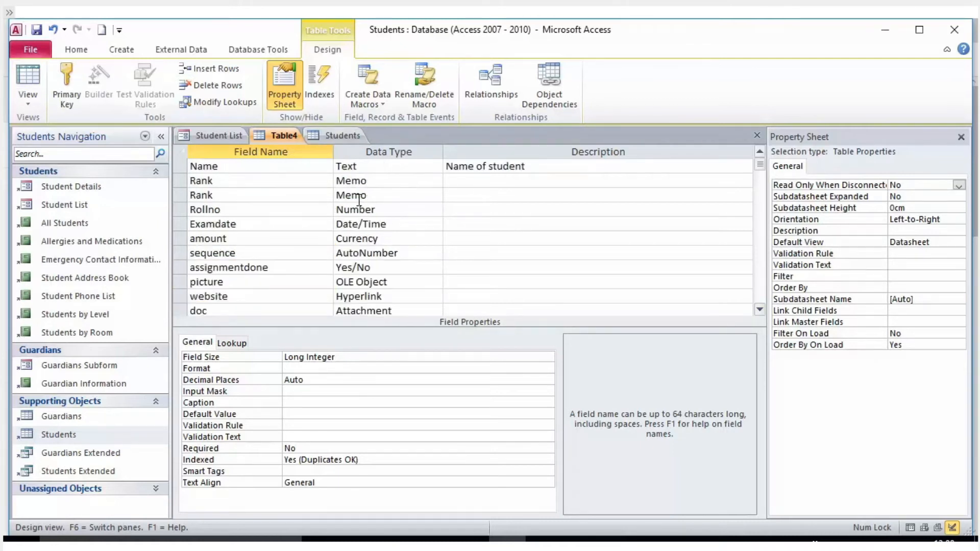
scroll(358, 199, down, 2)
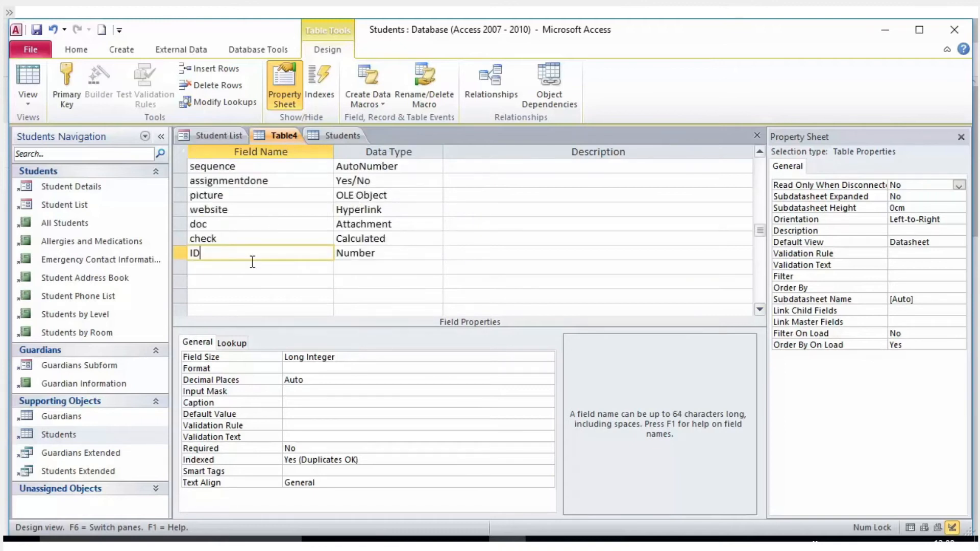
Step: Set the ID field, the last field of Table4, as the primary key
drag(203, 251, 156, 252)
click(374, 254)
drag(400, 253, 307, 254)
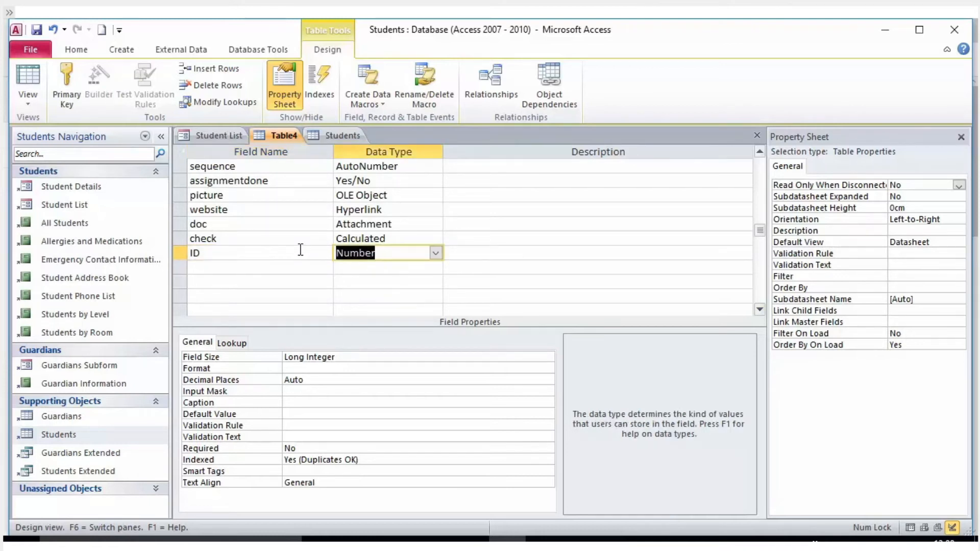
click(263, 254)
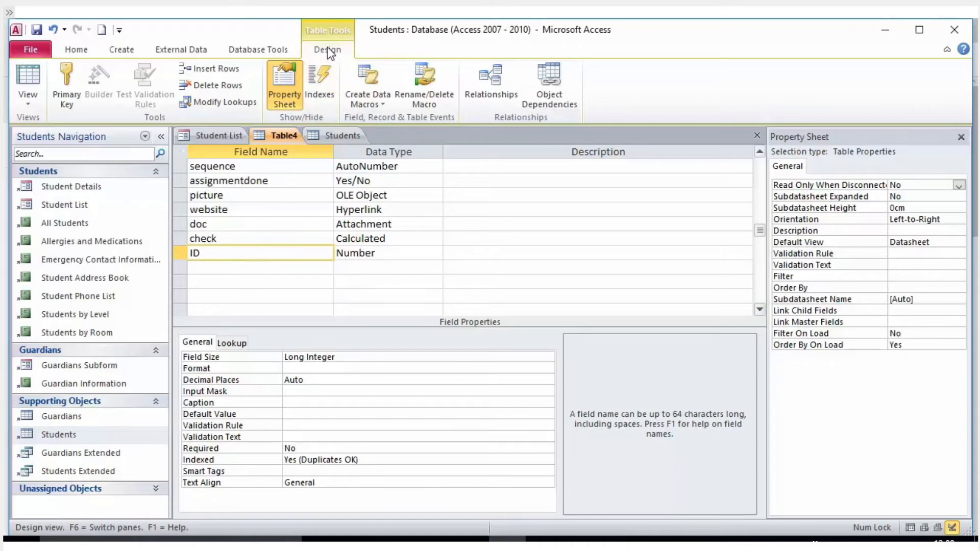
click(179, 253)
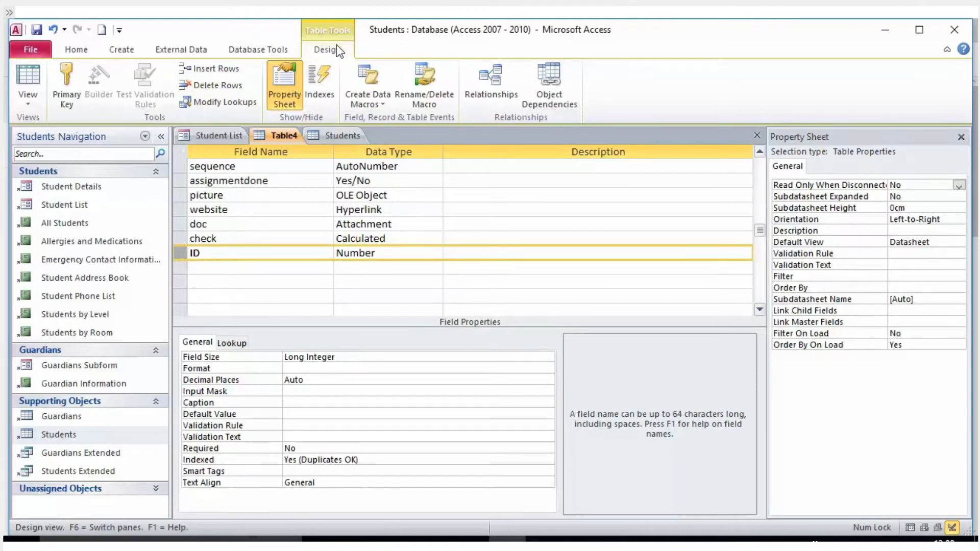
click(64, 85)
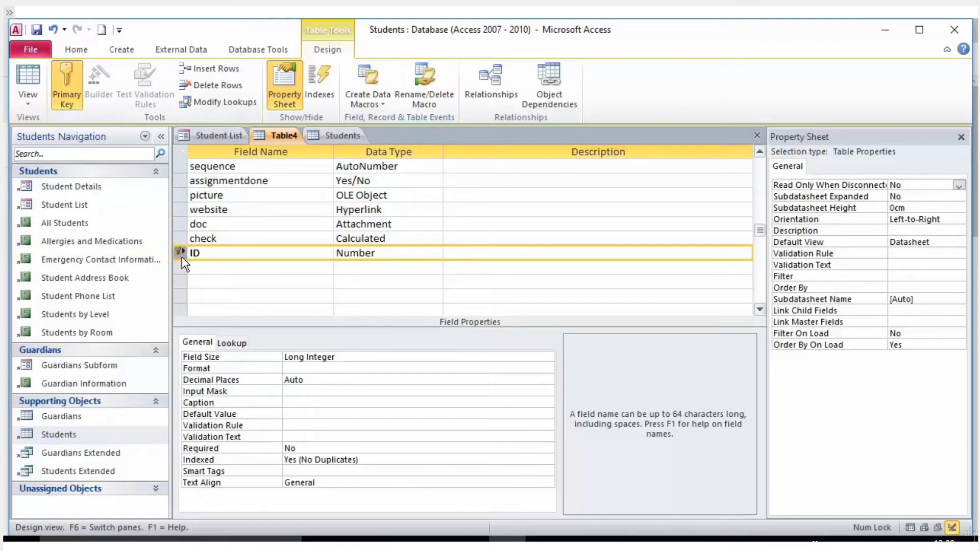
click(218, 255)
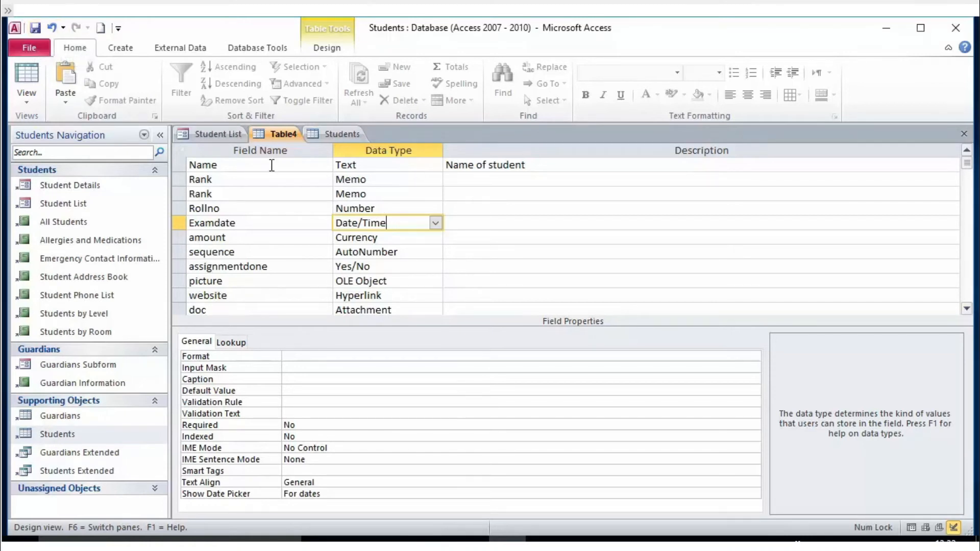
Step: Remove the Save command from the Quick Access Toolbar and add it back
click(117, 29)
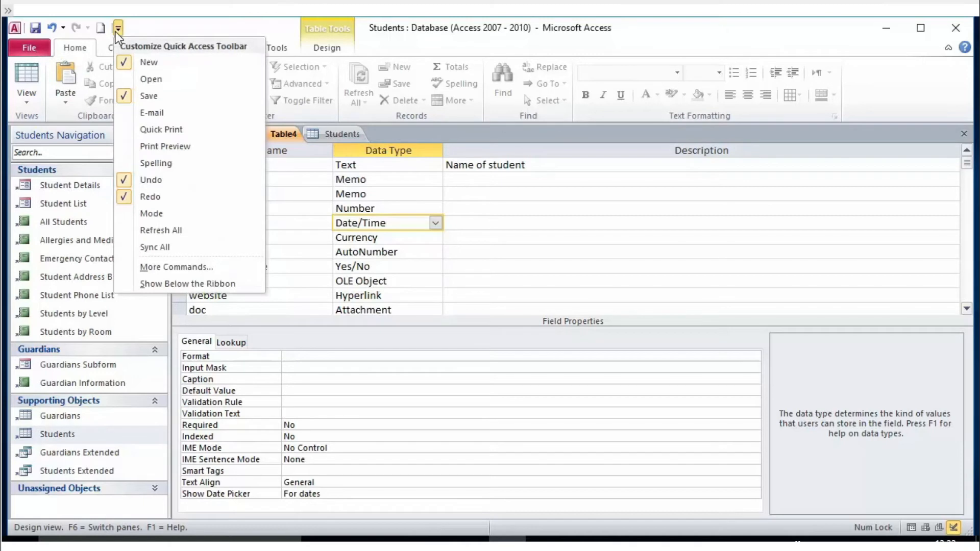
click(158, 97)
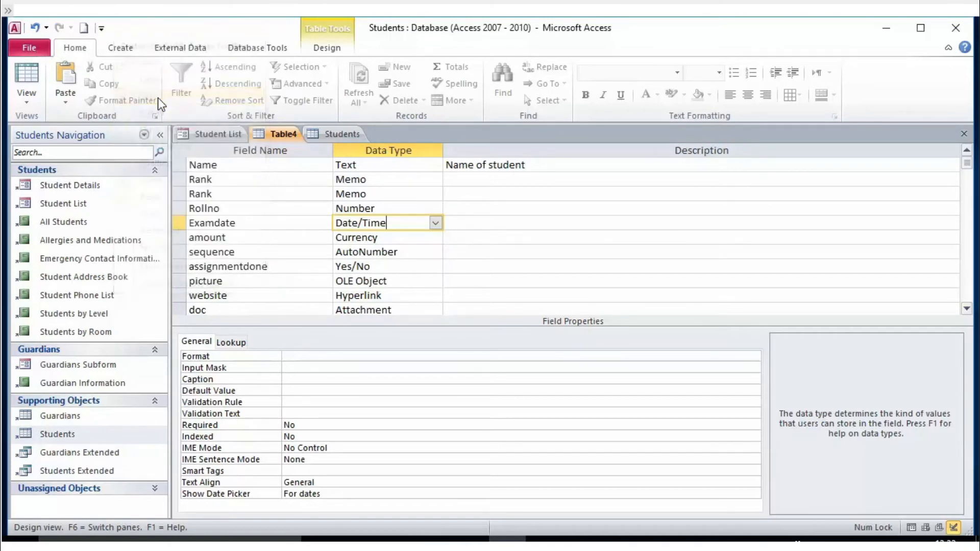
click(102, 29)
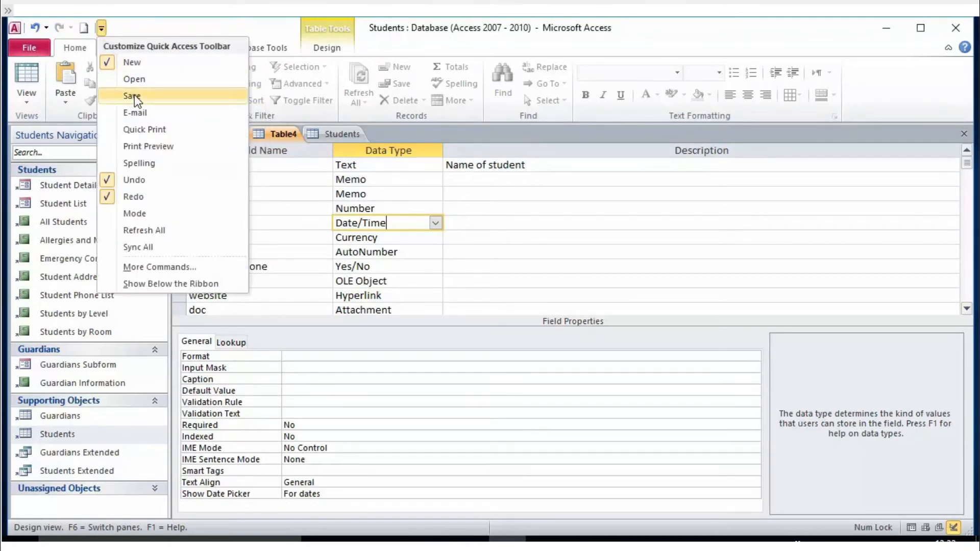
click(133, 96)
Step: Try to save Table4 under the table name student
click(102, 29)
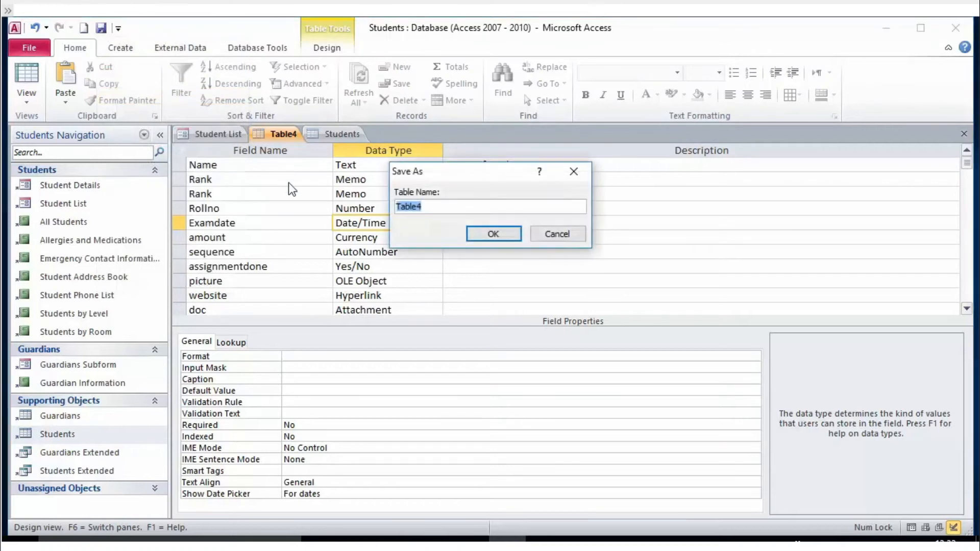
text(student)
click(504, 238)
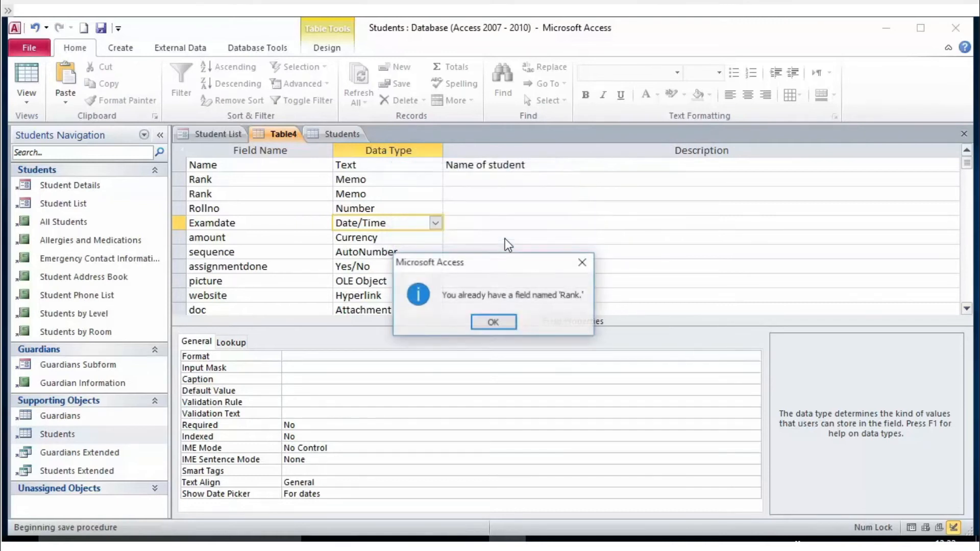
click(503, 321)
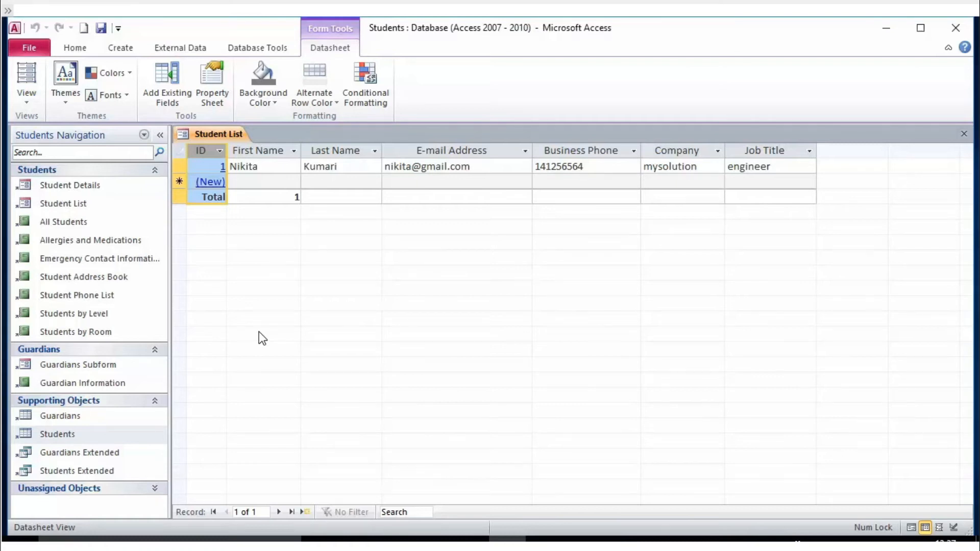
Step: Open the Students table from the supporting objects and go to the Company field of a new record
click(68, 435)
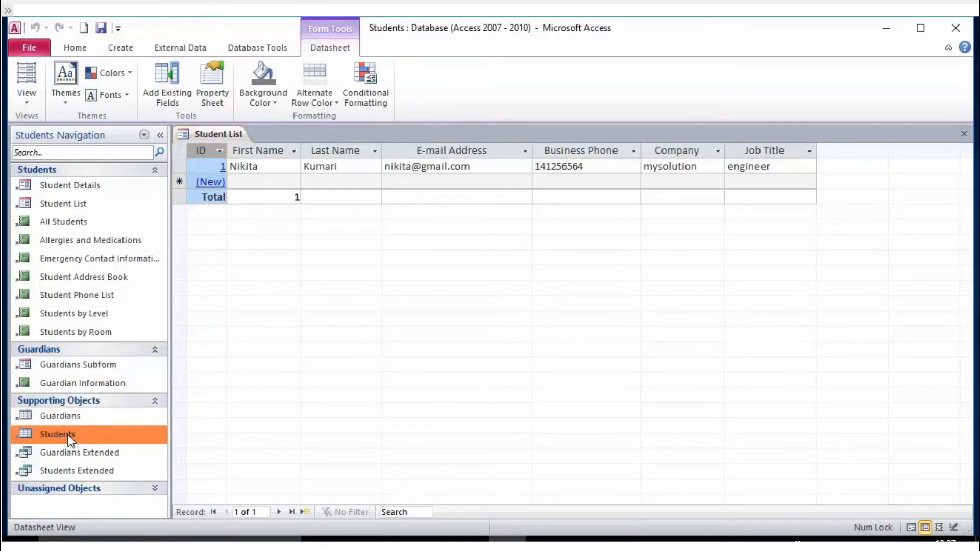
double_click(69, 434)
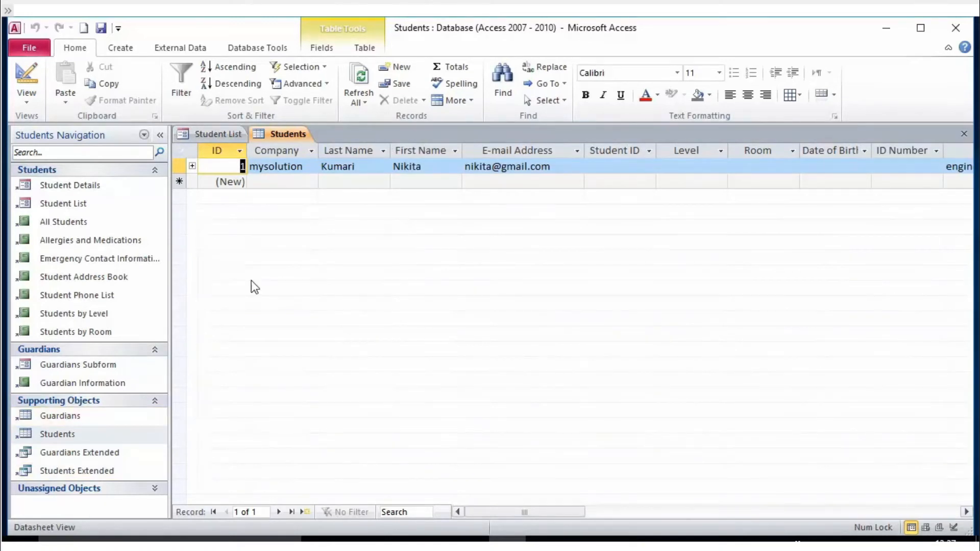
click(280, 181)
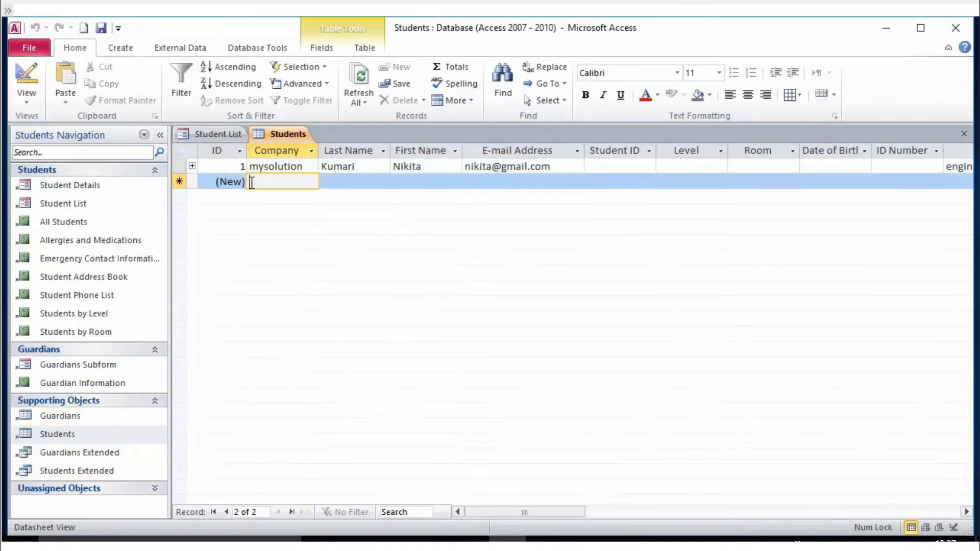
click(240, 182)
click(267, 182)
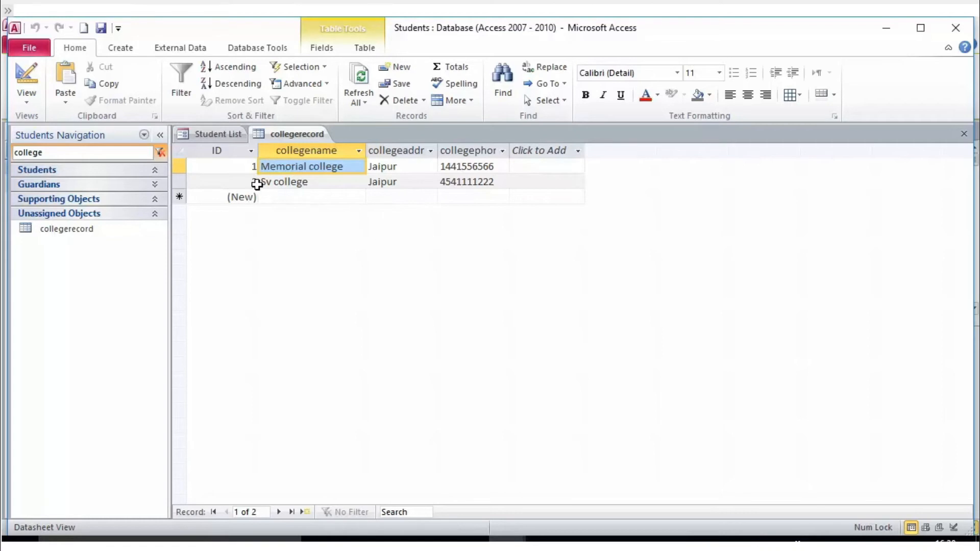
Step: Look briefly at the Student List form, then open the collegerecord table in Design view
click(213, 132)
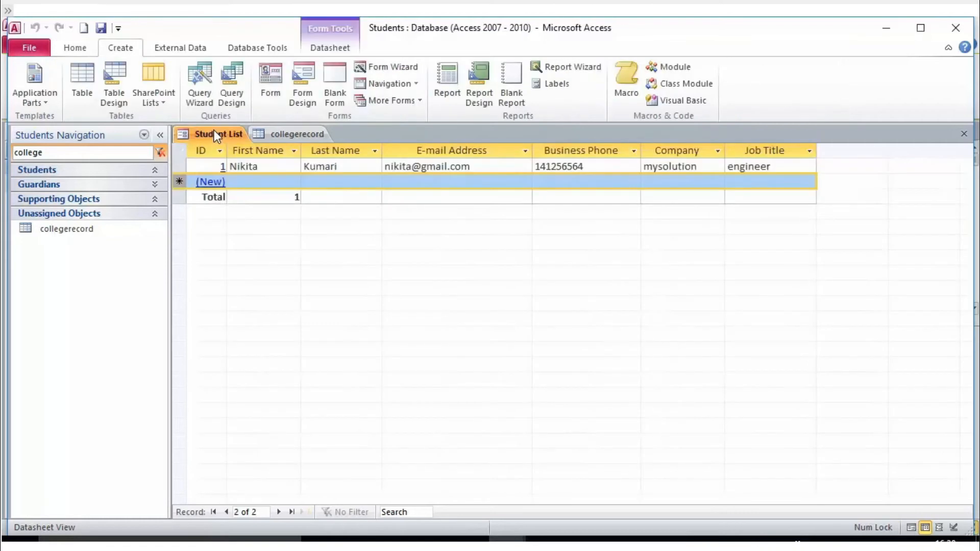
click(281, 134)
right_click(29, 225)
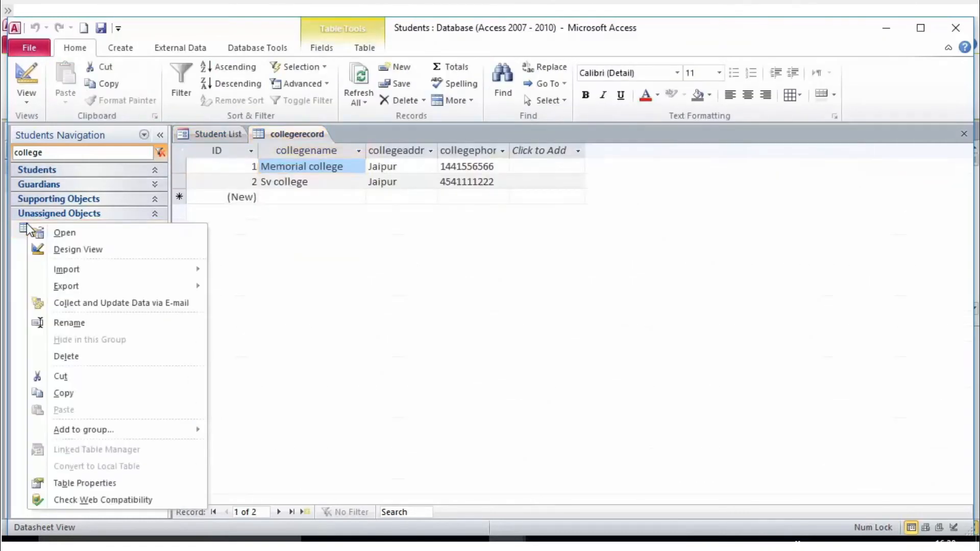
click(114, 248)
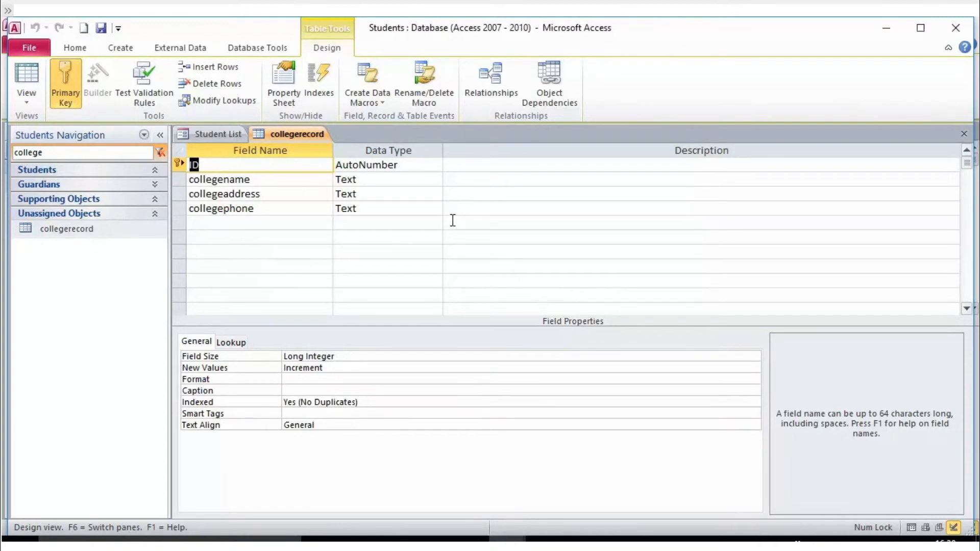
Step: Insert a new field named collegemobile above collegeaddress in collegerecord and set its data type to Number
click(245, 194)
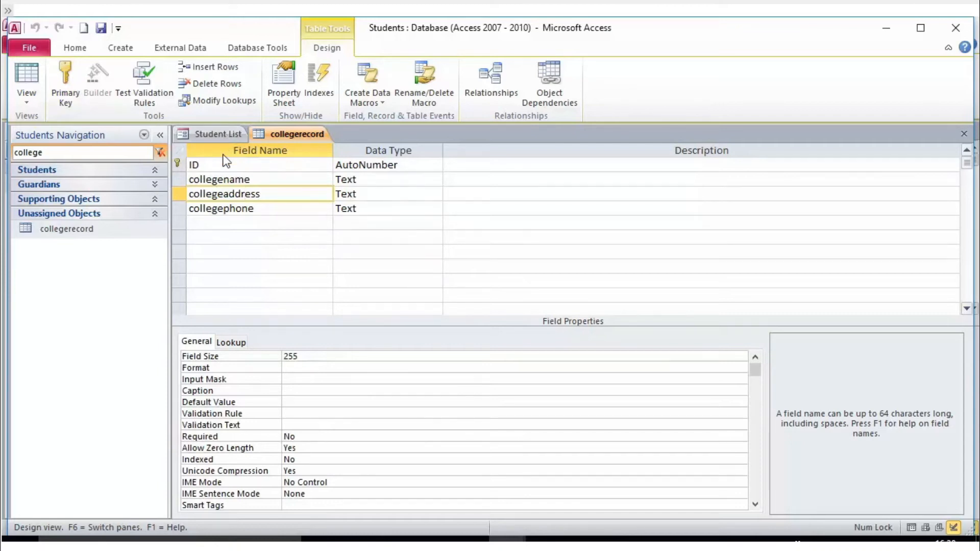
click(214, 69)
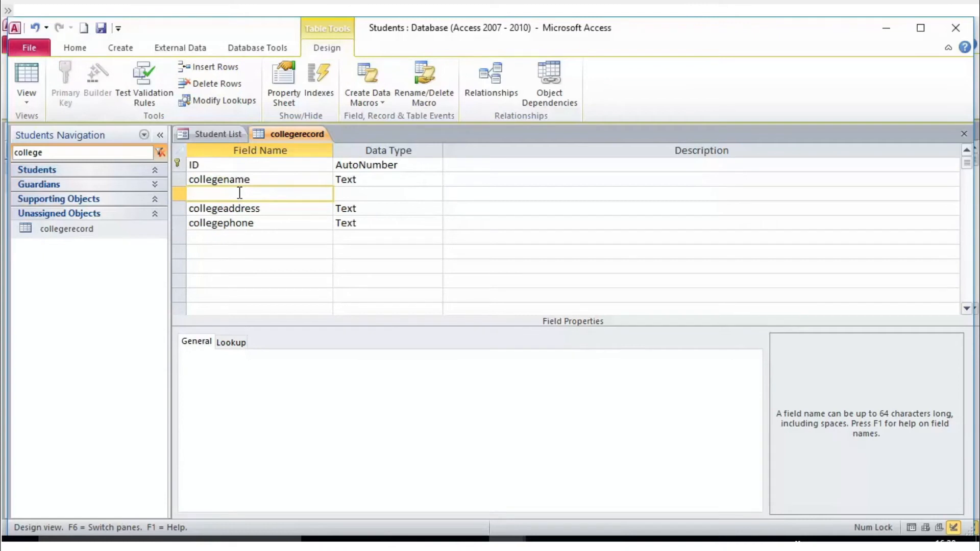
text(collegemobile)
key(Tab)
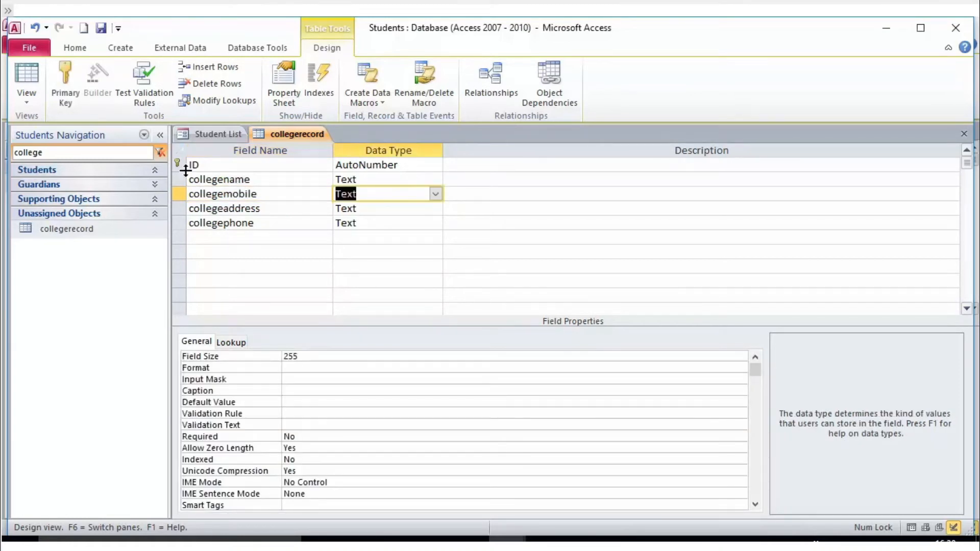
text(number)
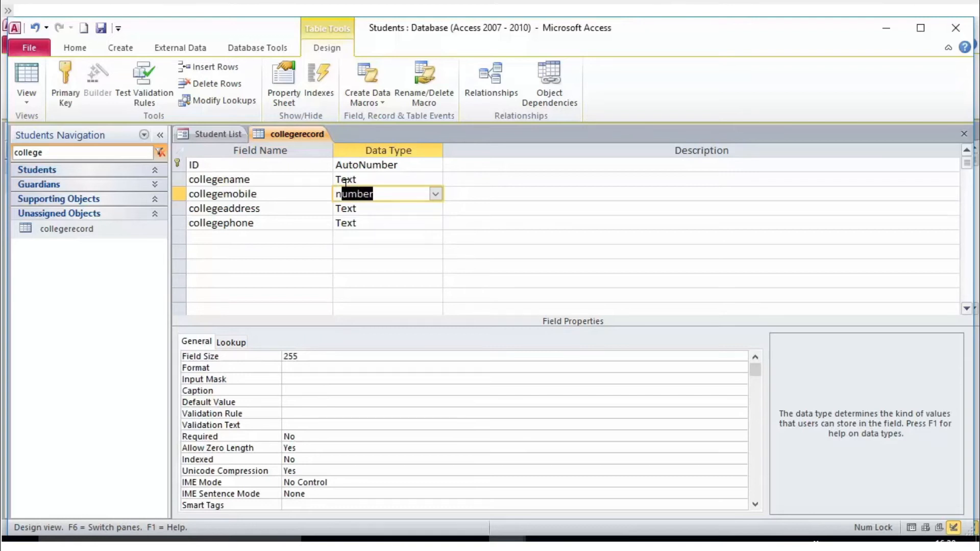
click(430, 207)
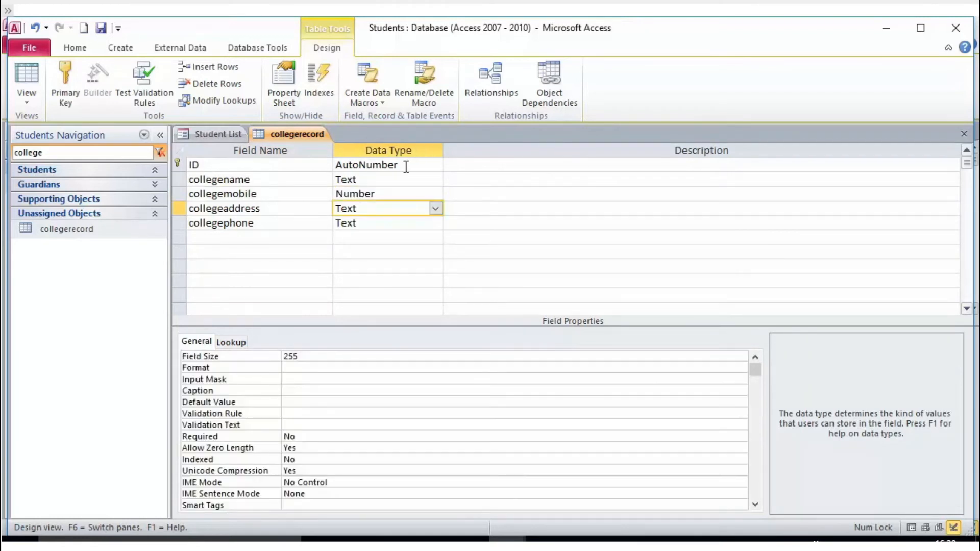
click(395, 181)
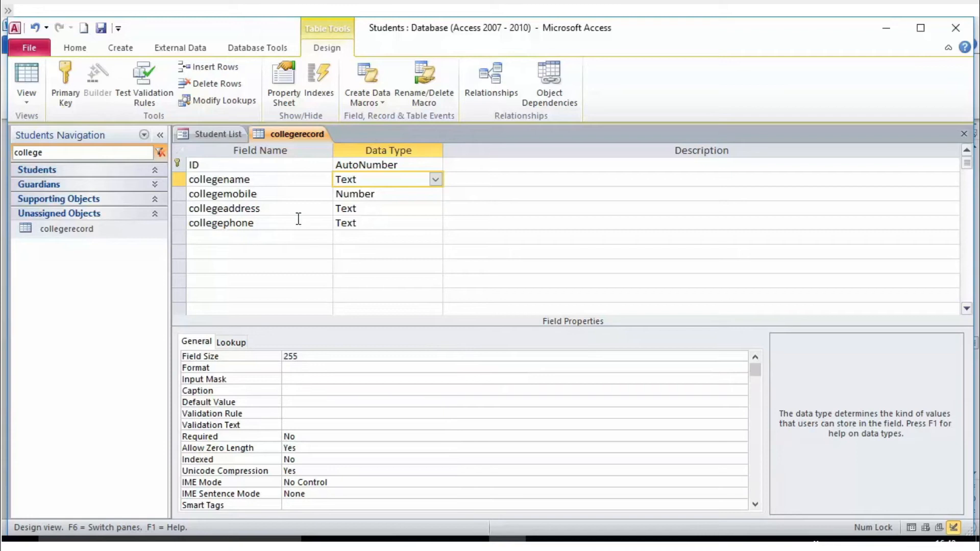
Step: Reopen collegerecord in Design view and delete the collegemobile field row
click(274, 204)
click(248, 199)
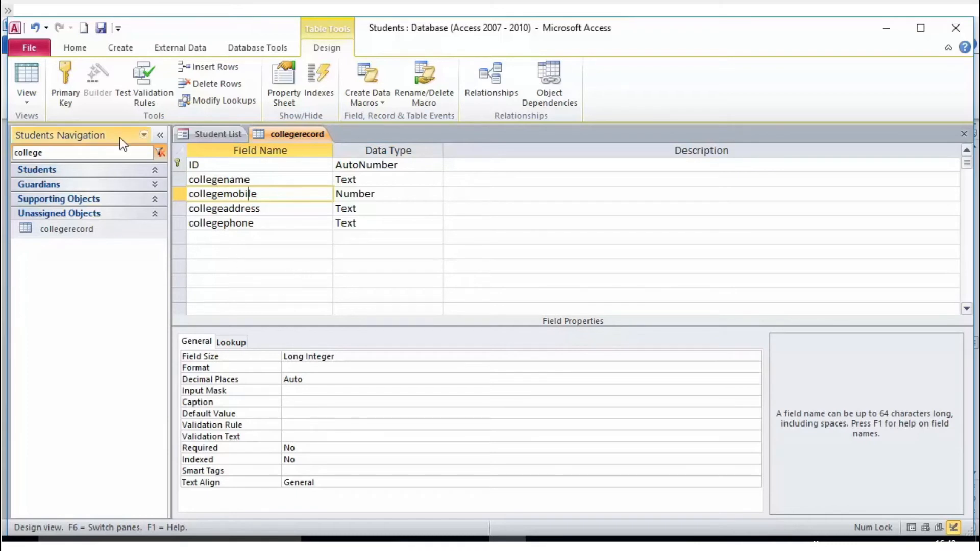
click(65, 225)
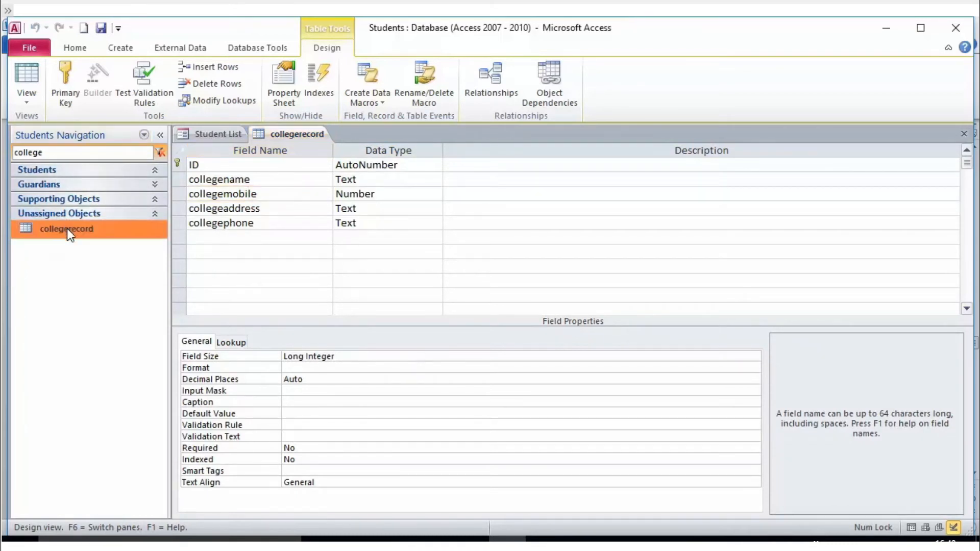
right_click(67, 228)
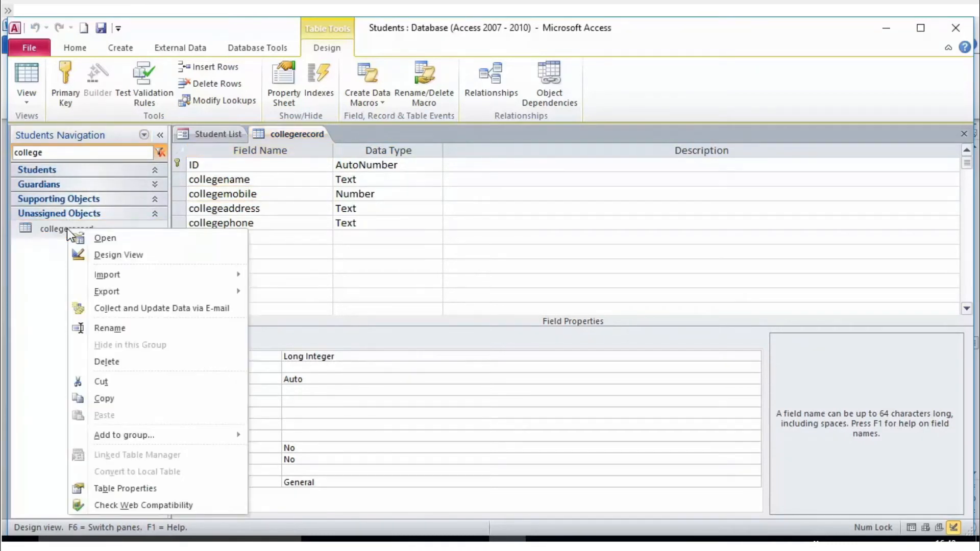
click(109, 259)
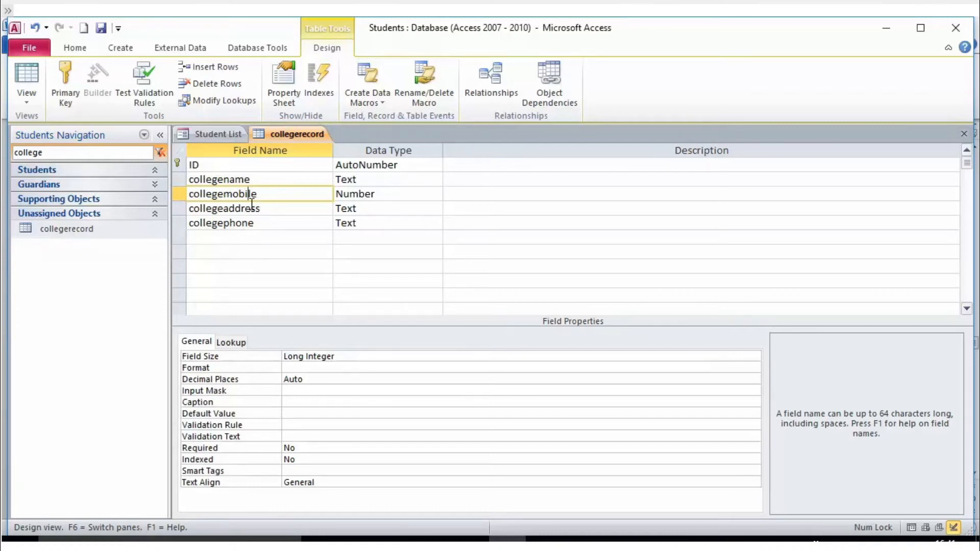
click(177, 194)
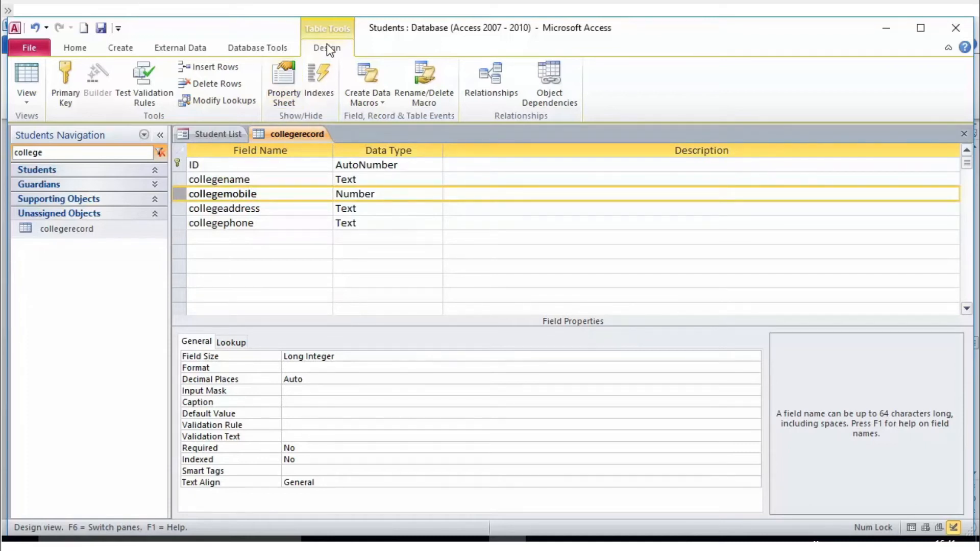
click(223, 86)
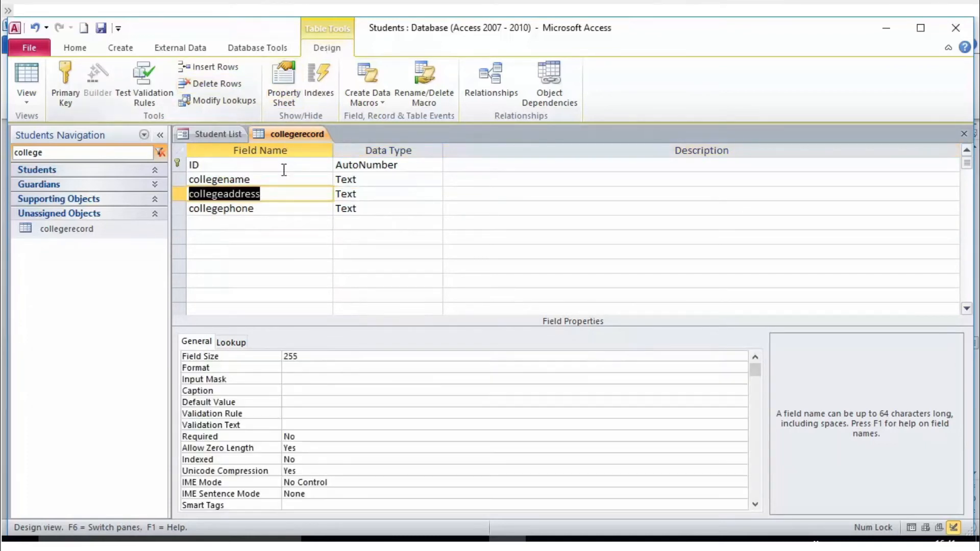
click(358, 235)
click(272, 199)
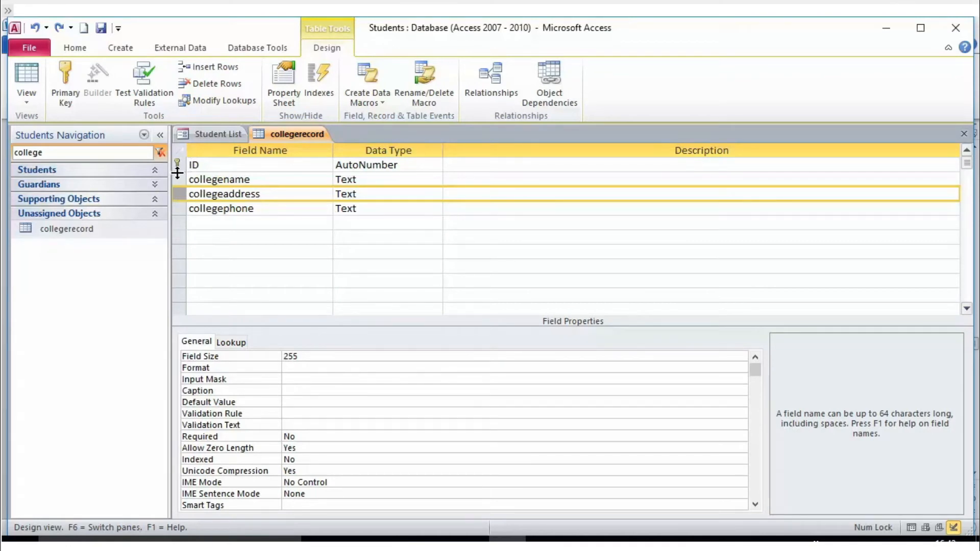
Step: Select the collegename and ID field rows in turn to view their field properties
click(181, 182)
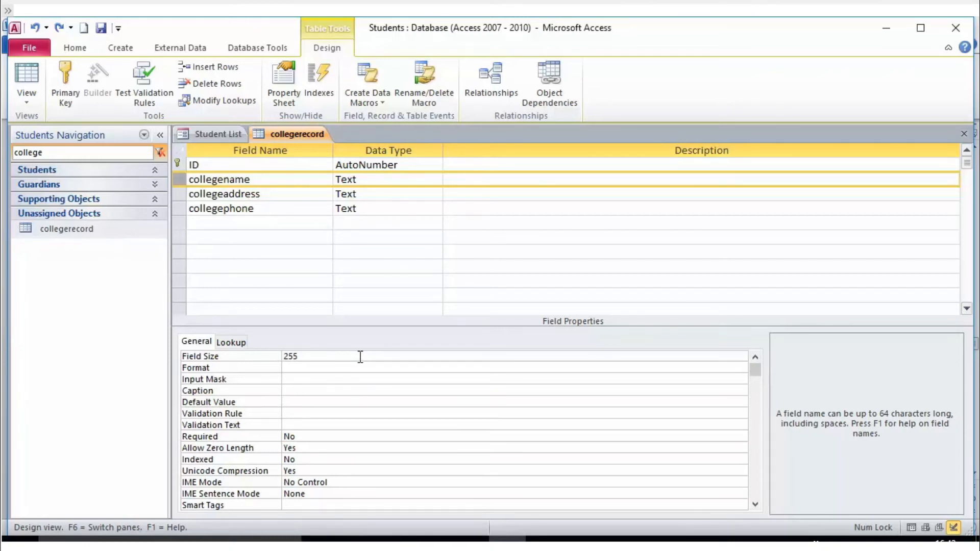
click(176, 164)
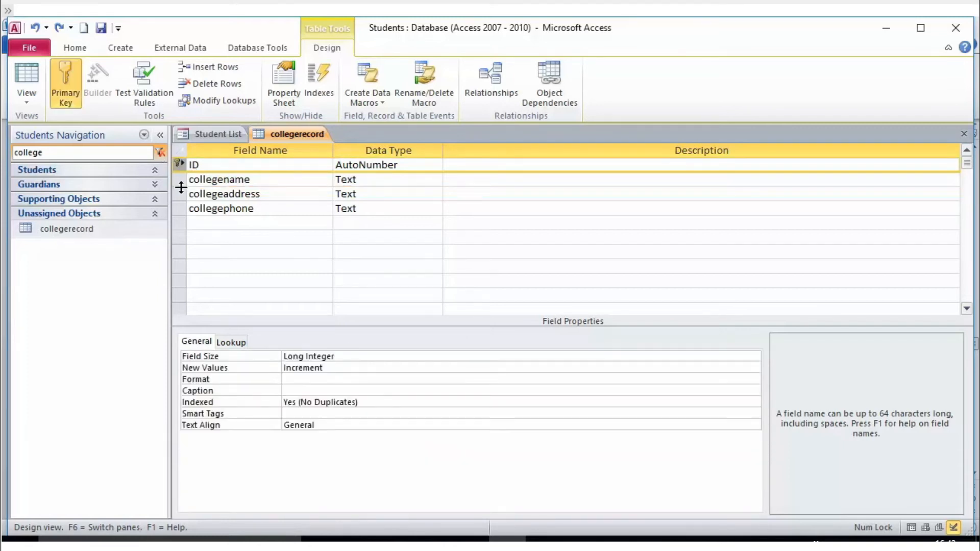
click(174, 179)
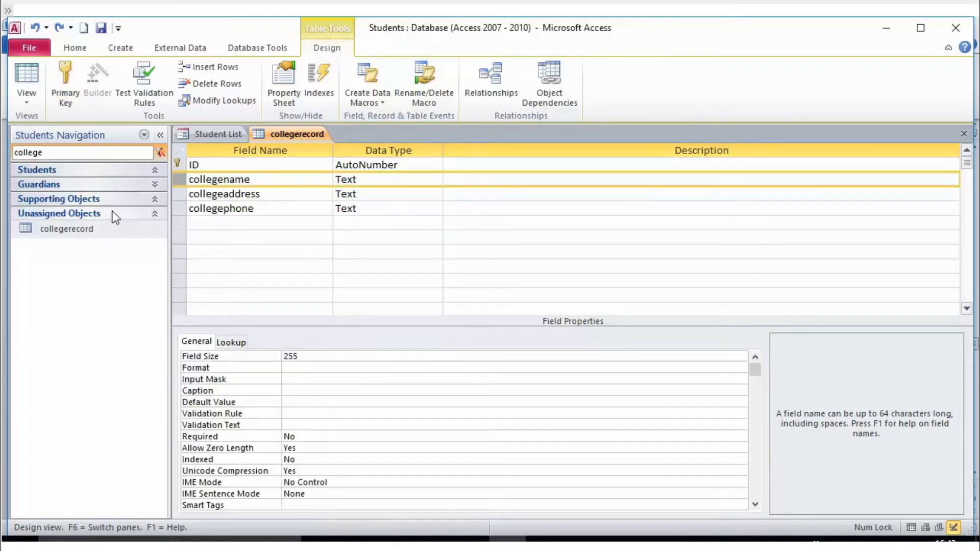
Step: Bring up collegerecord in Design view again and select its field rows from collegename downward
click(85, 229)
right_click(86, 236)
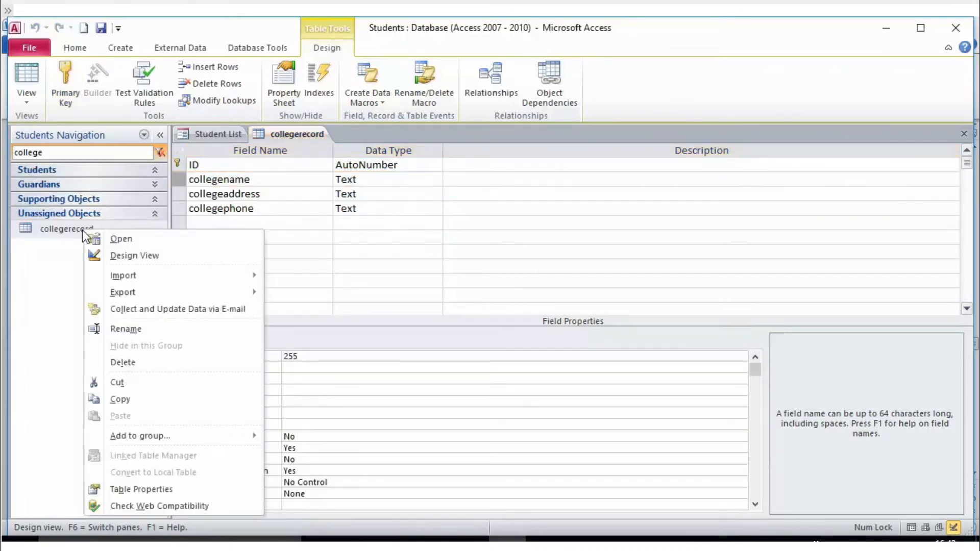
click(124, 255)
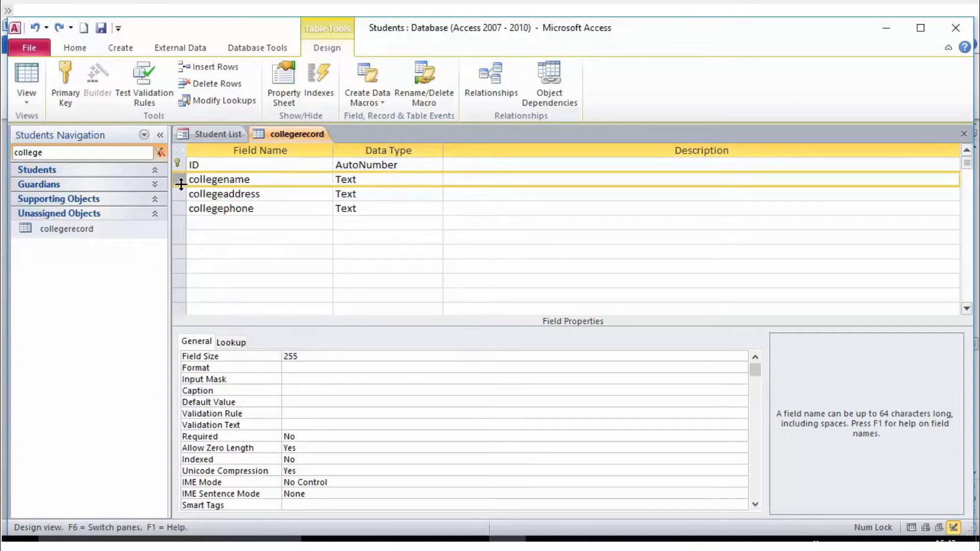
drag(180, 181, 183, 230)
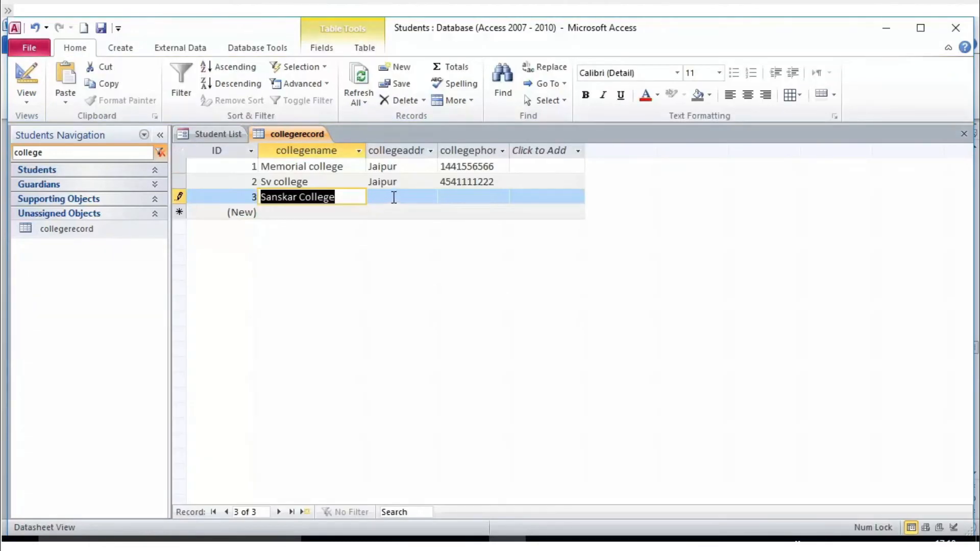
Step: Complete the Sanskar College record in collegerecord with the address Jaipur and the college's phone number, and commit the record
click(393, 198)
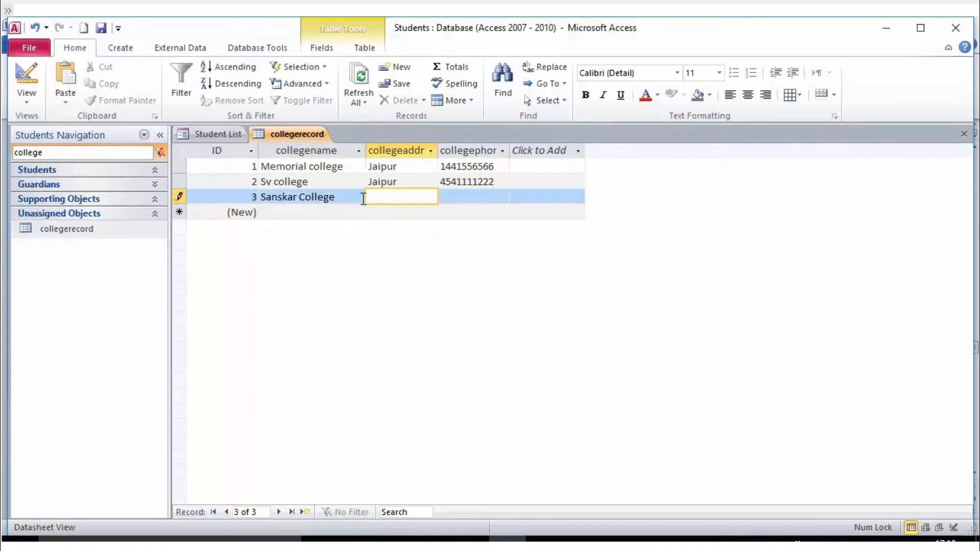
click(302, 197)
drag(342, 197, 211, 195)
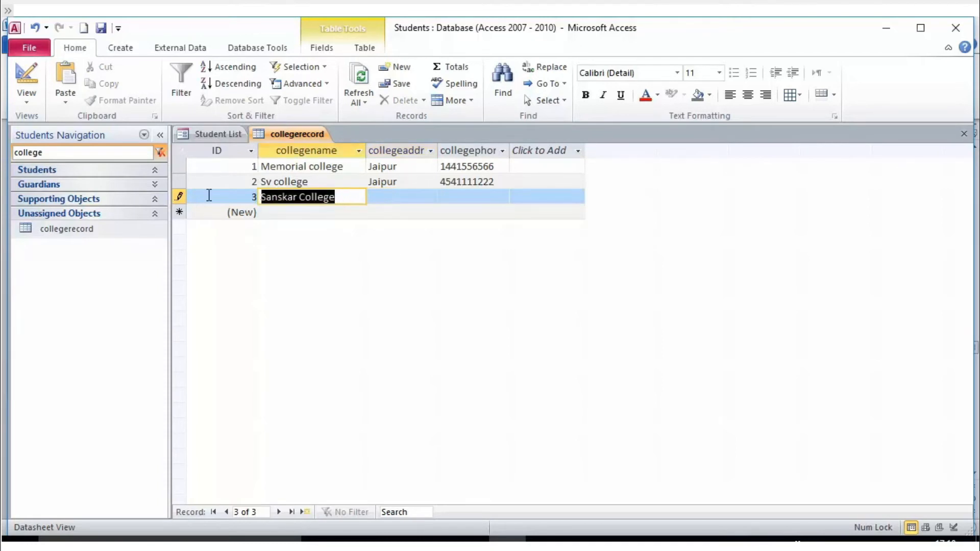
click(372, 197)
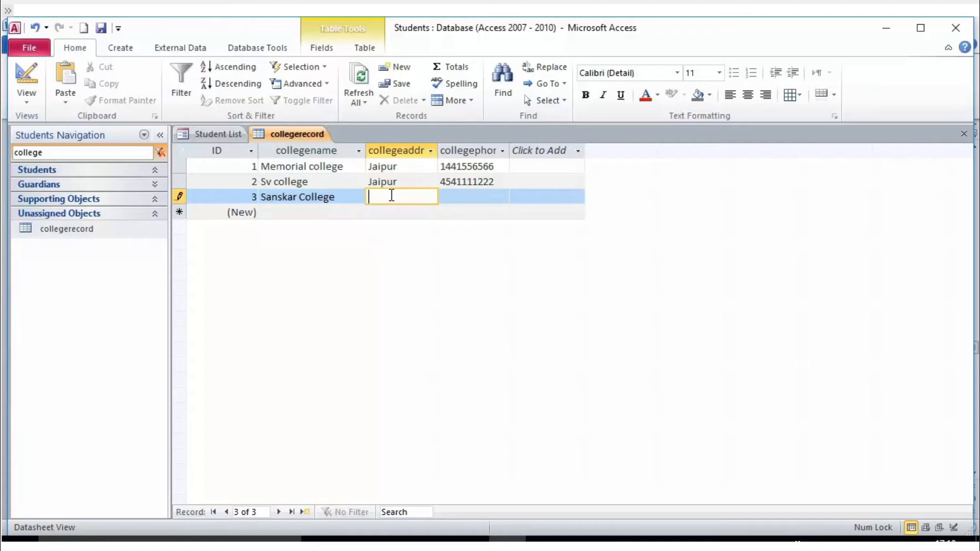
text(Jaipur)
click(465, 195)
text(4565652)
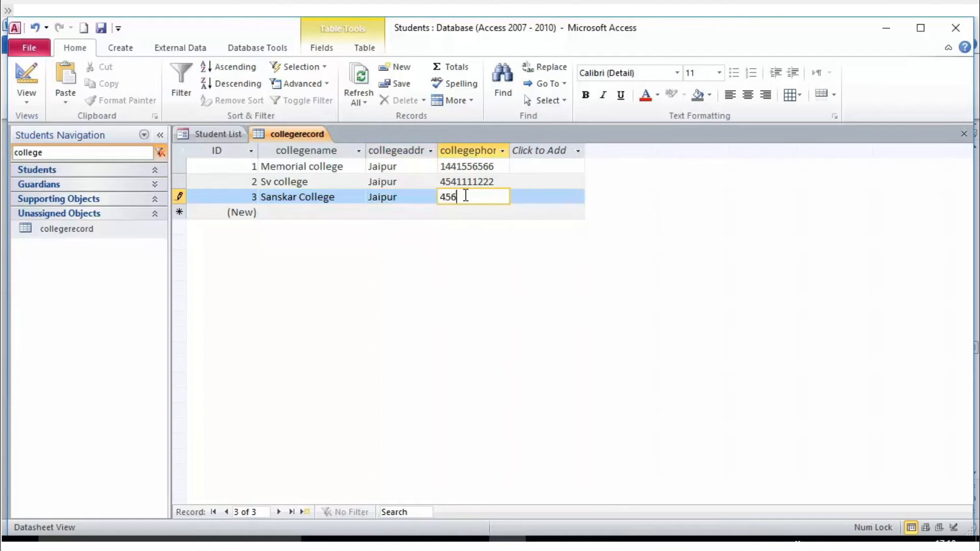
text(555)
click(294, 210)
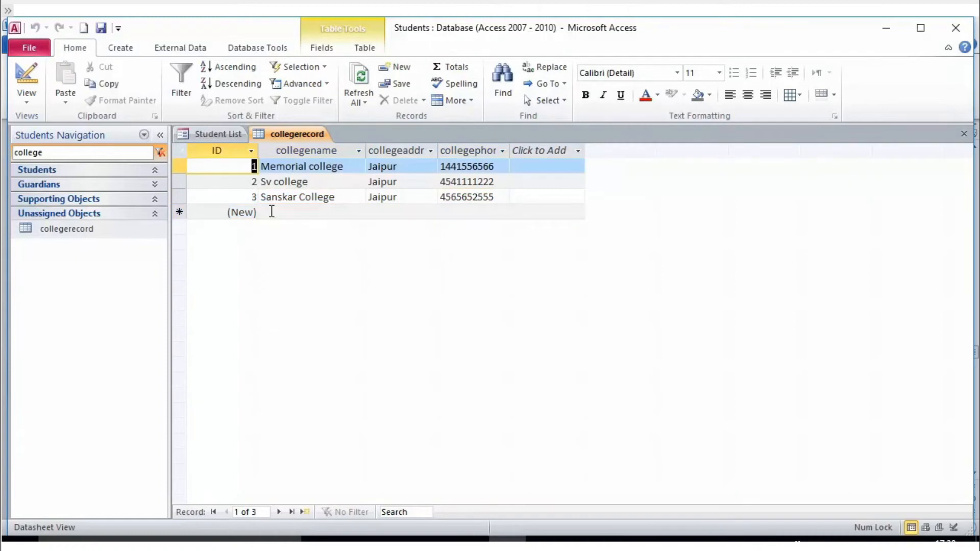
Step: View the collegerecord table's structure in Design View and return to Datasheet View
click(271, 211)
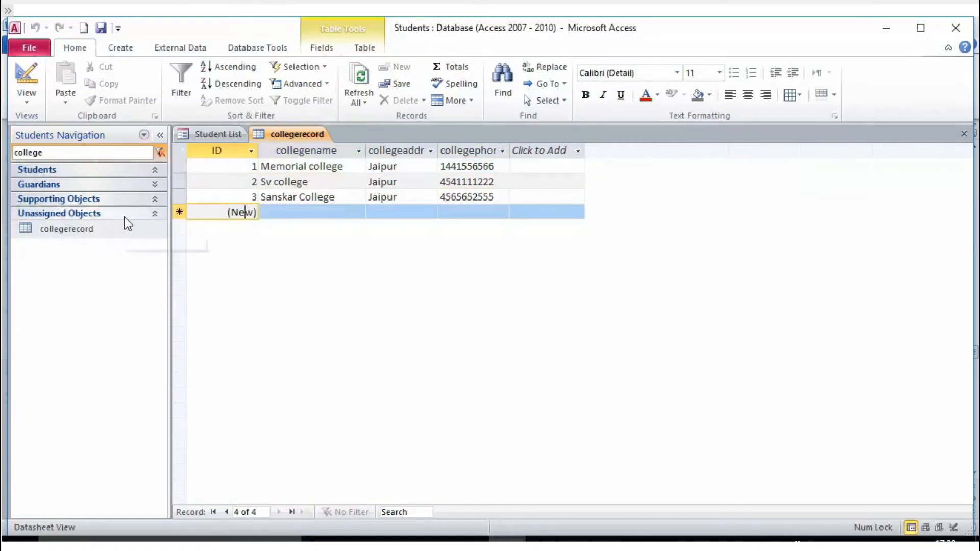
right_click(111, 231)
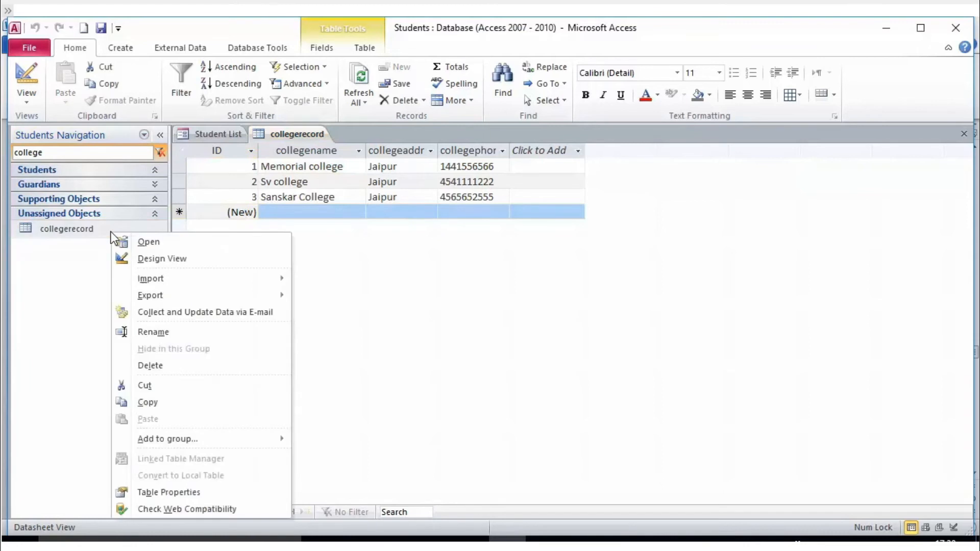
click(164, 259)
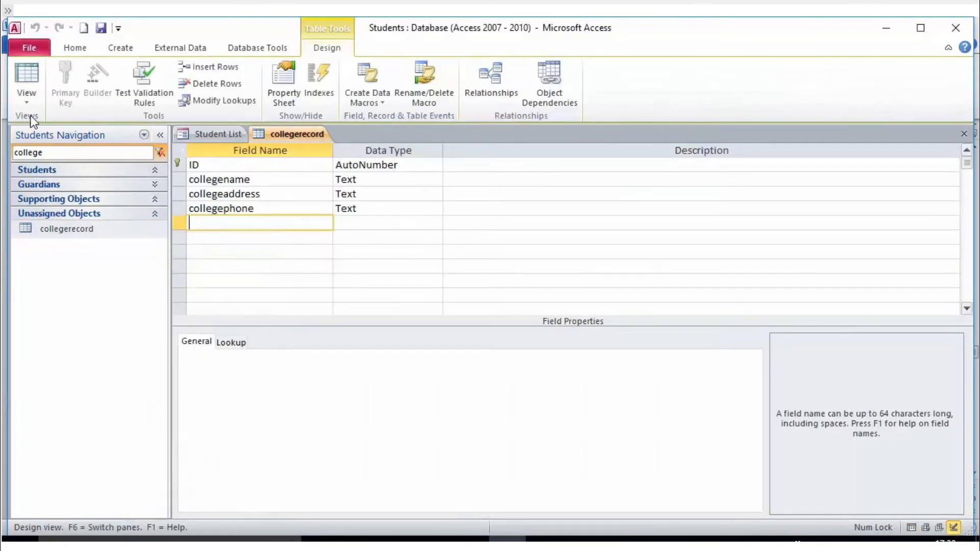
click(25, 98)
click(48, 128)
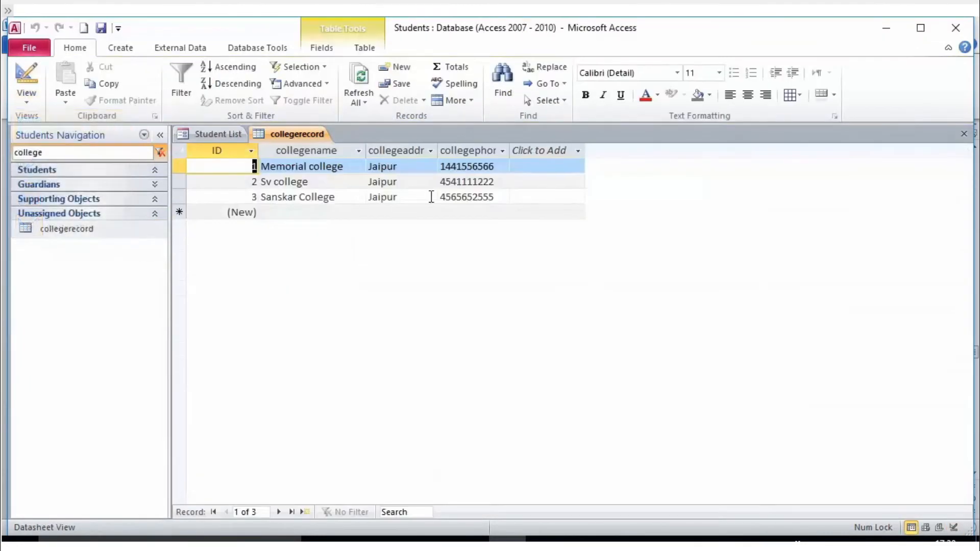
Step: Add a collegerecord record with college name New College, address Jaipur and a college phone number
click(521, 202)
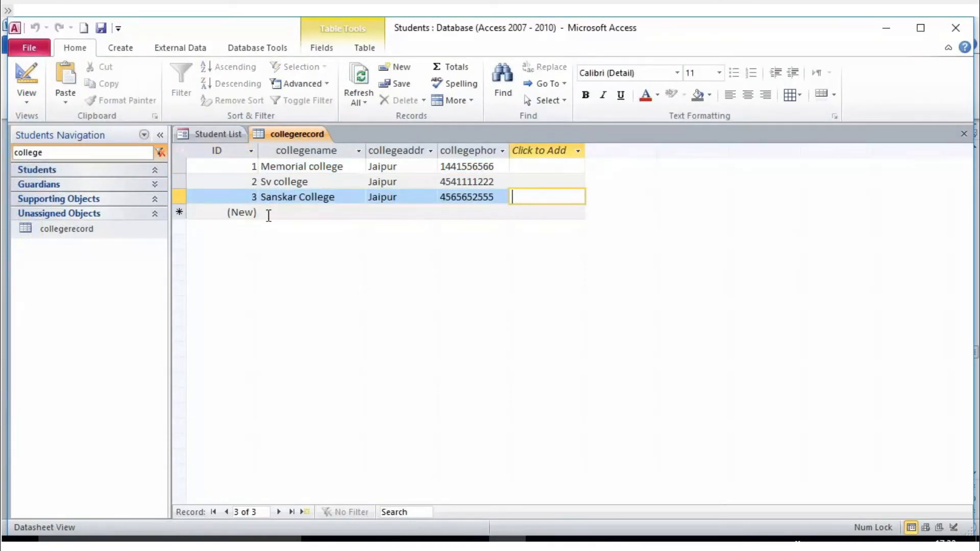
click(248, 211)
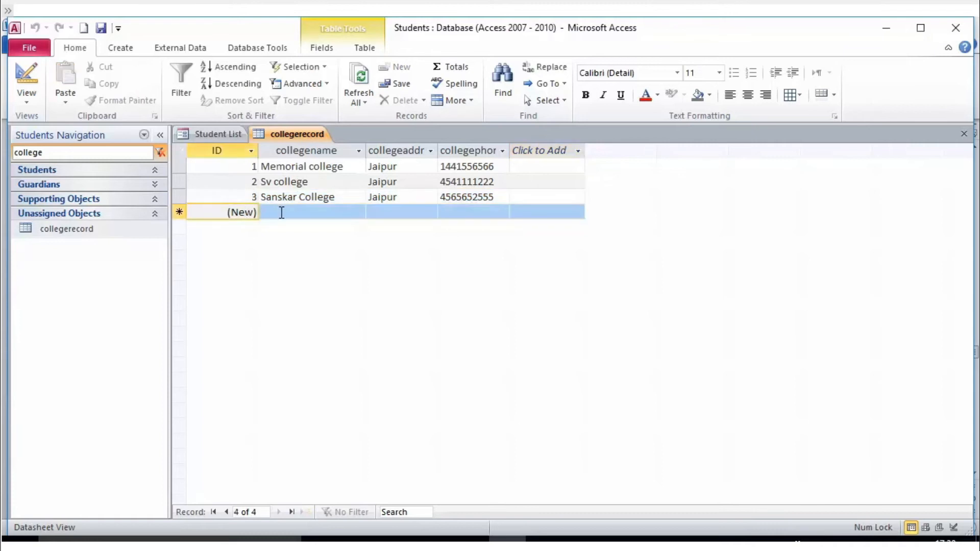
click(307, 211)
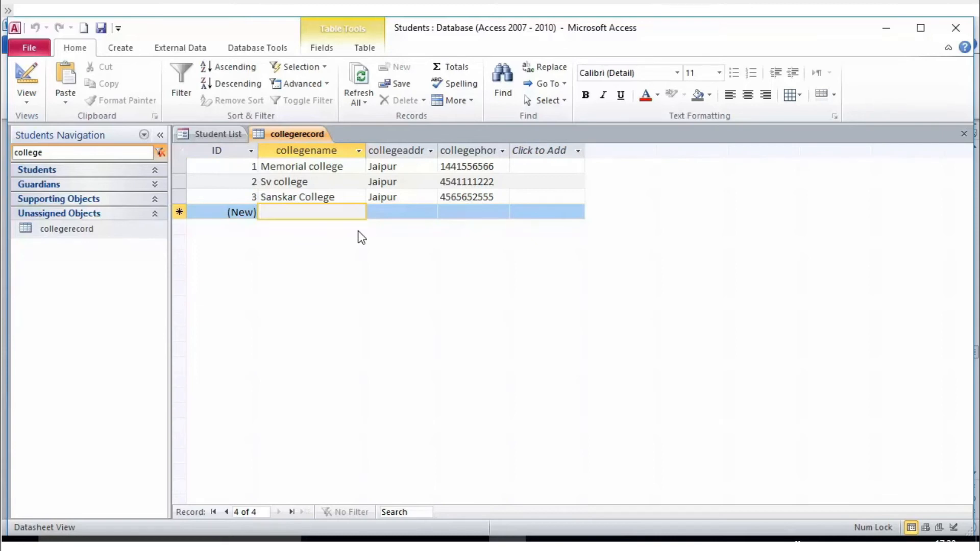
text(New C)
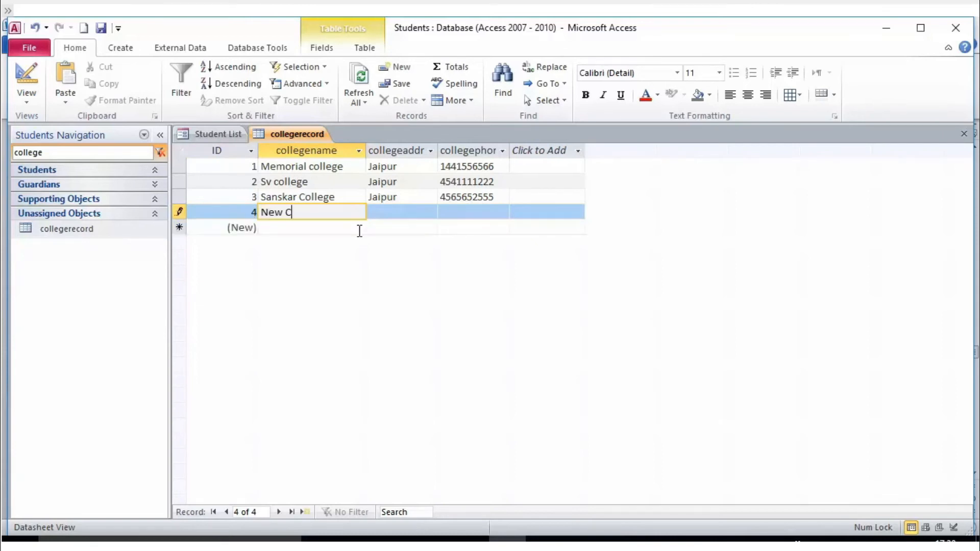
text(ollege)
key(Tab)
text(Jaipur)
key(Tab)
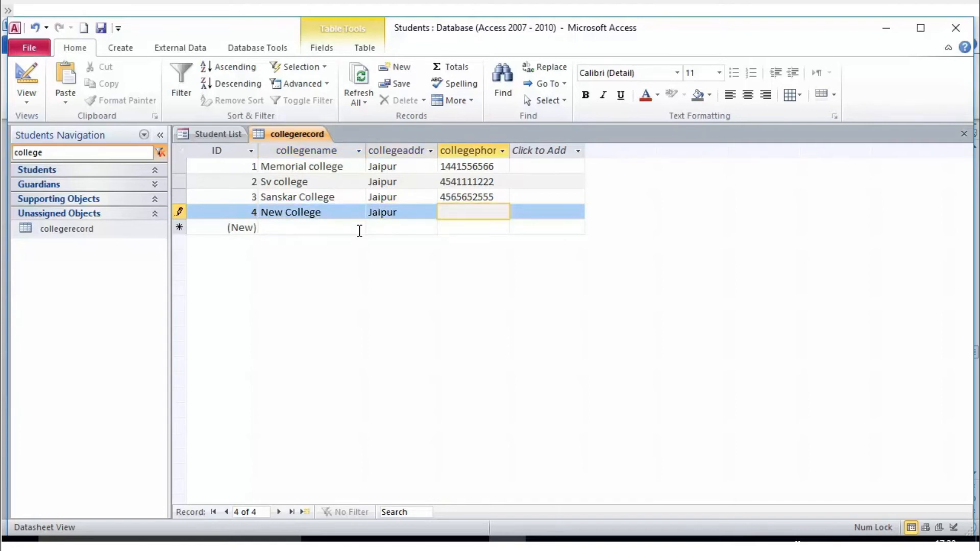
text(454545454)
key(Tab)
key(Tab)
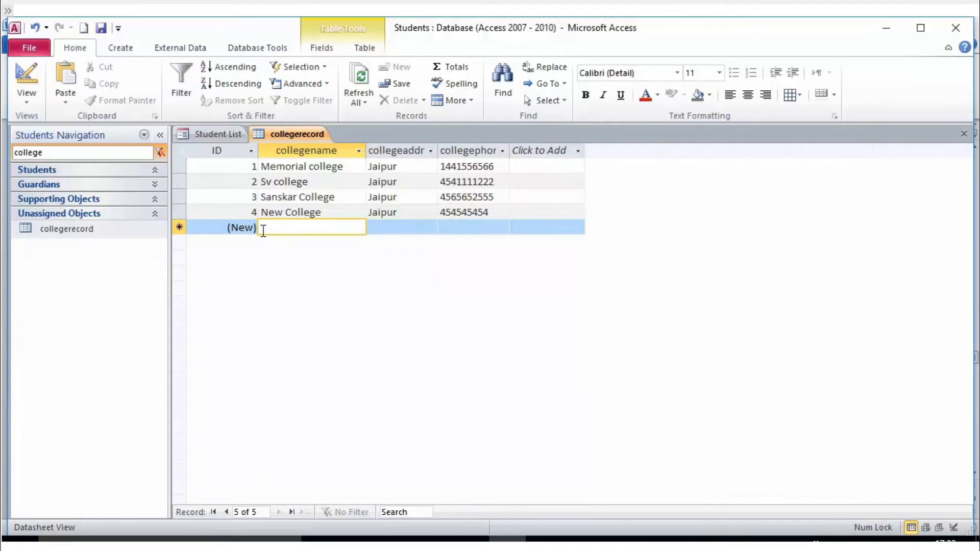
click(335, 213)
click(516, 217)
click(312, 213)
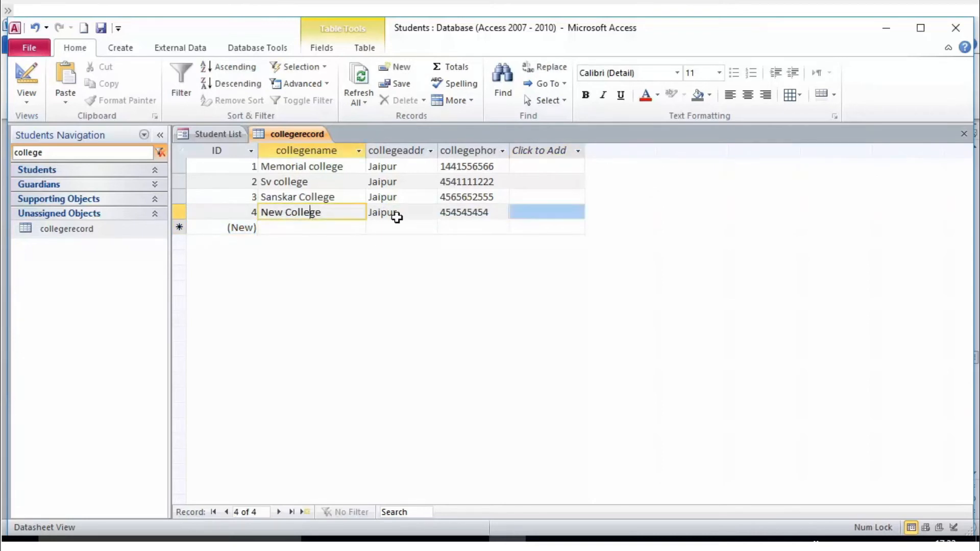
double_click(396, 218)
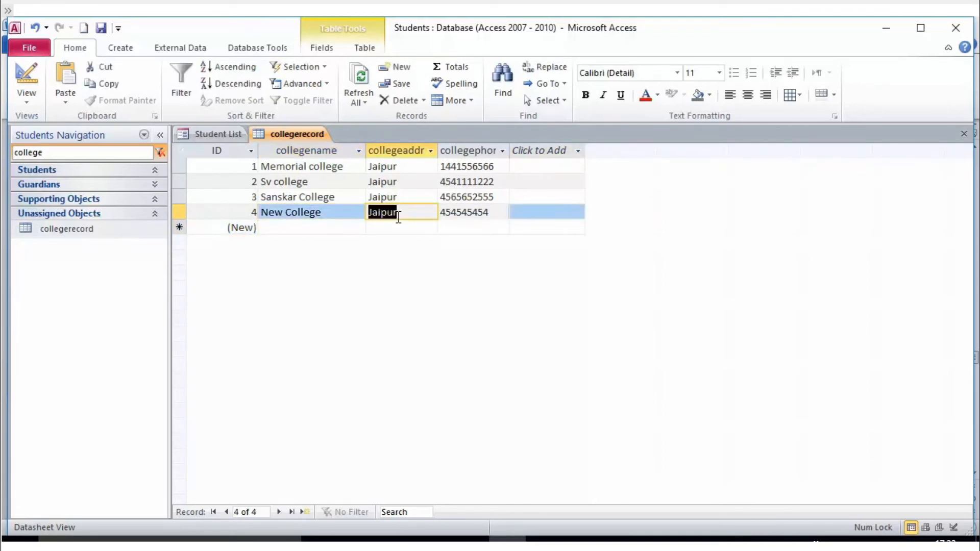
key(Tab)
key(Tab)
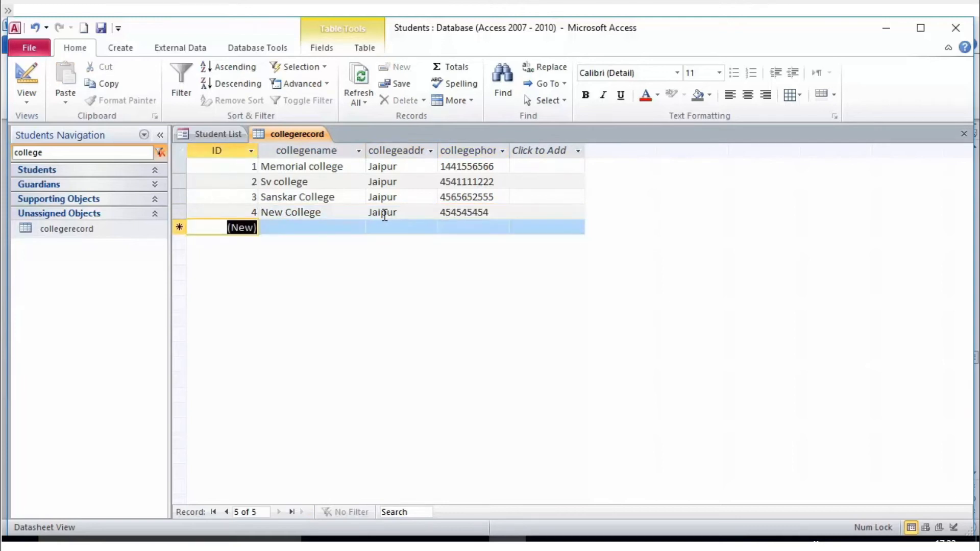
click(333, 229)
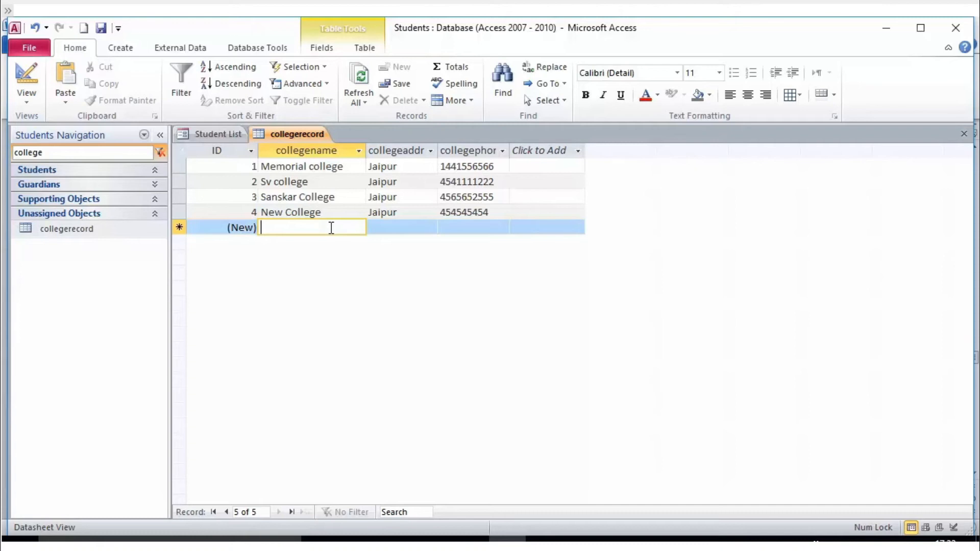
click(395, 211)
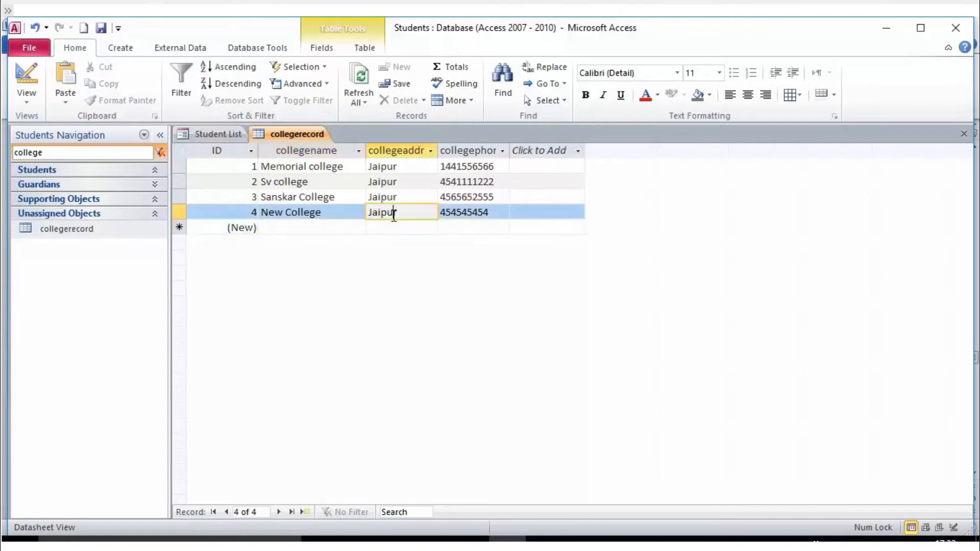
click(331, 213)
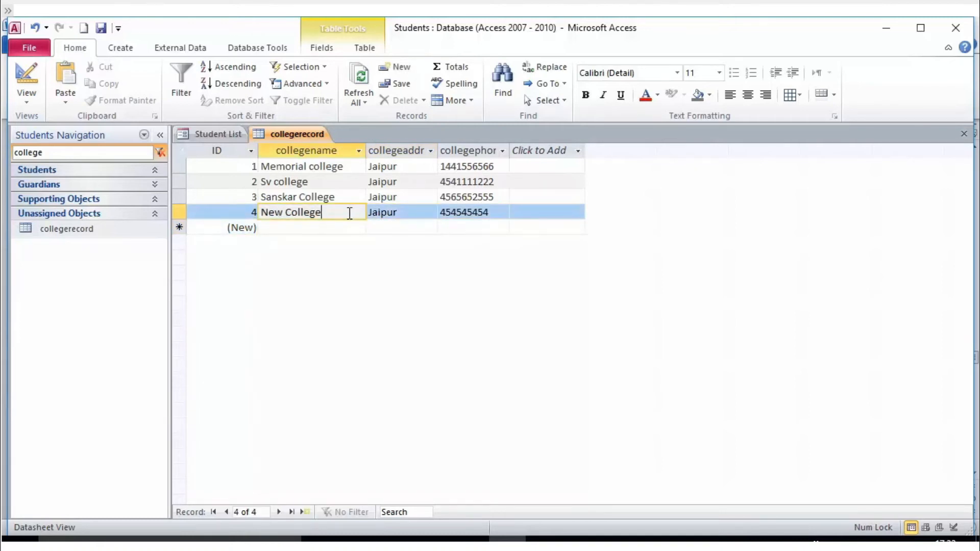
drag(349, 213, 258, 213)
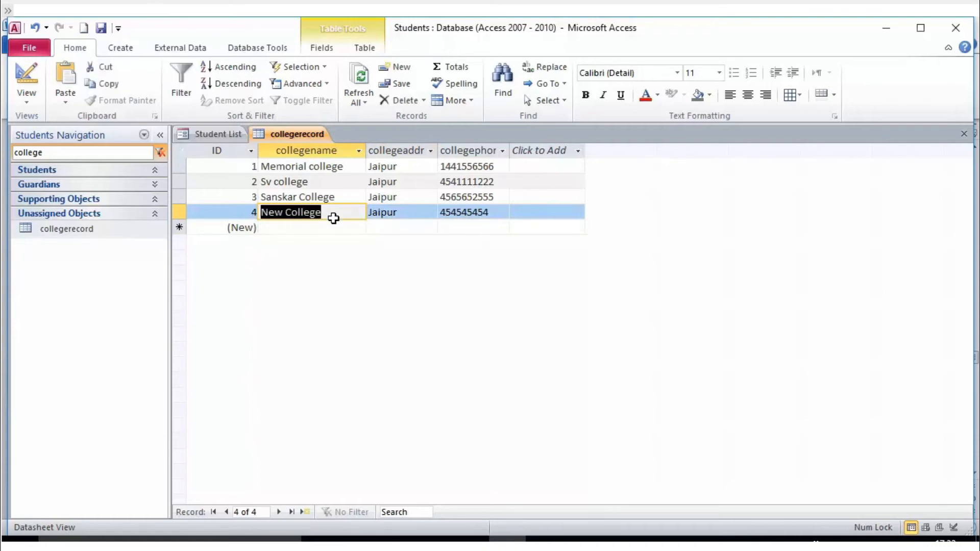
click(386, 219)
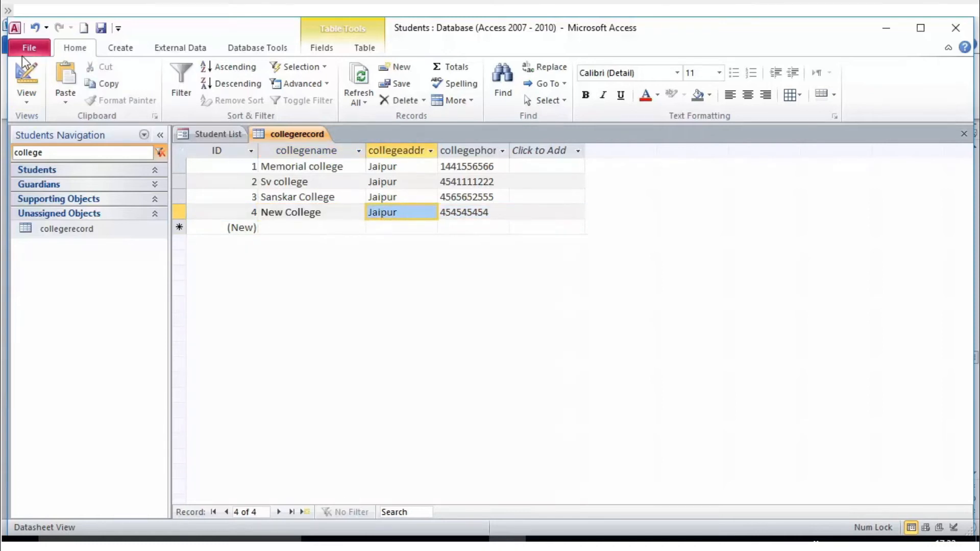
Step: Undo the addition of the New College record and accept its deletion
click(118, 29)
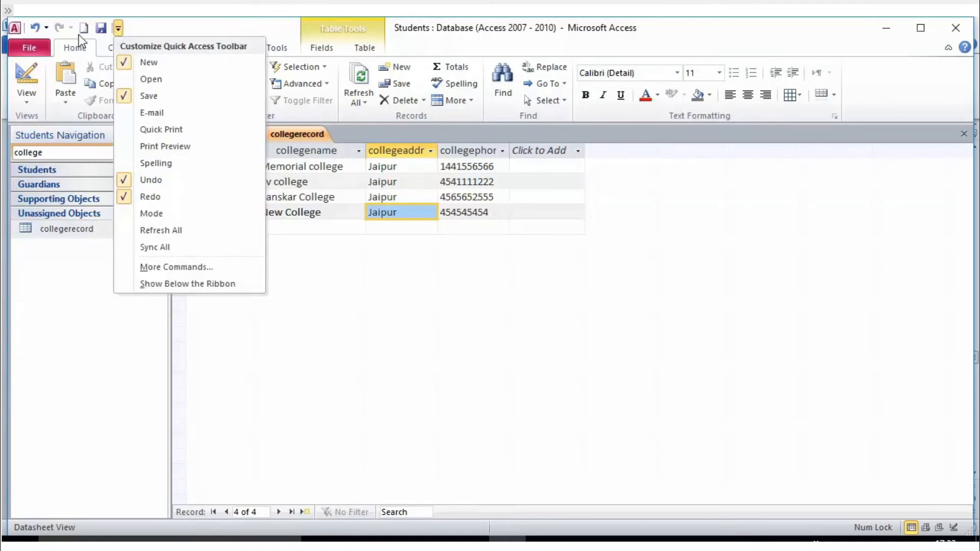
click(36, 30)
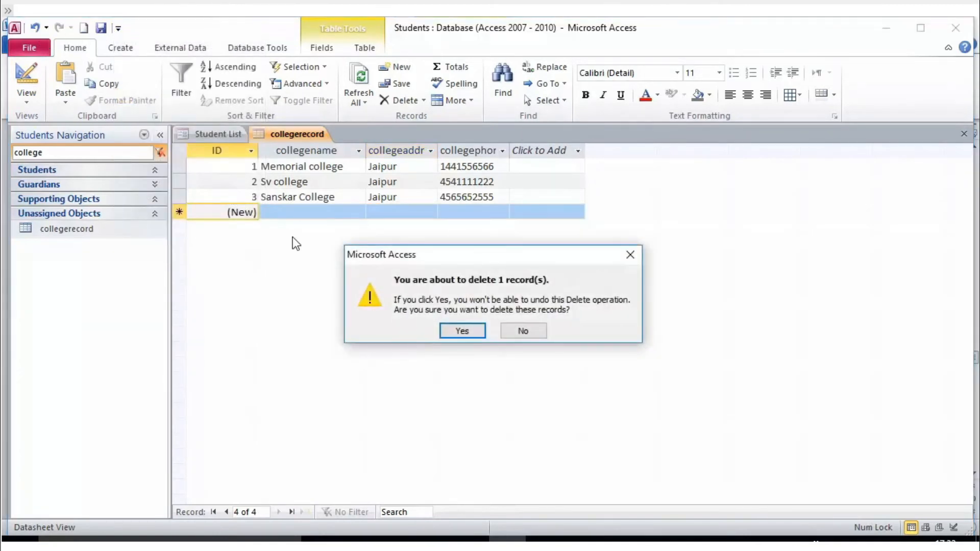
click(460, 331)
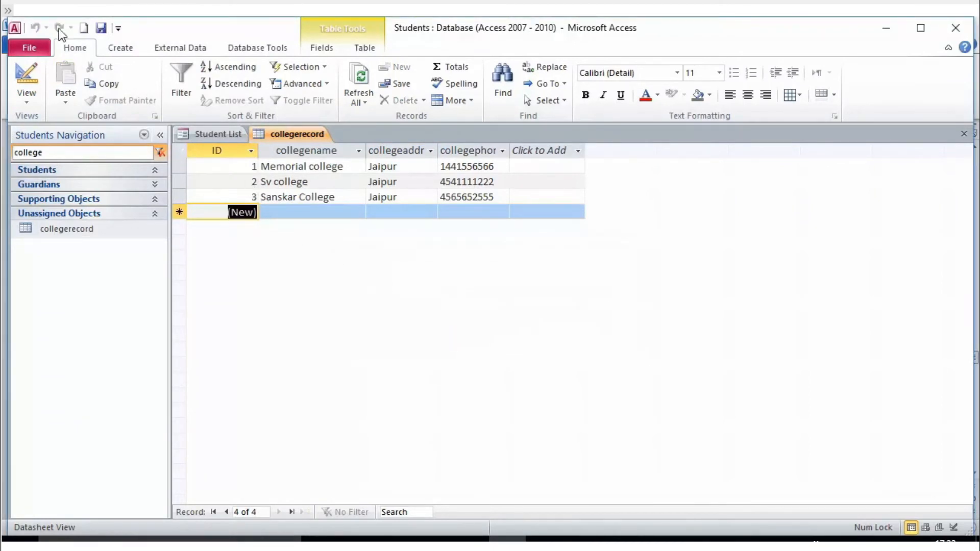
click(328, 197)
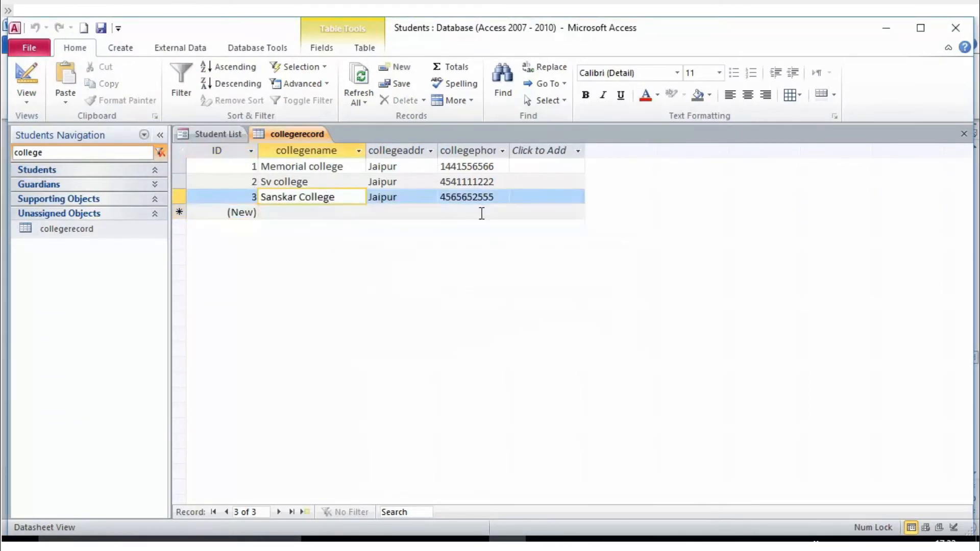
click(422, 194)
click(297, 214)
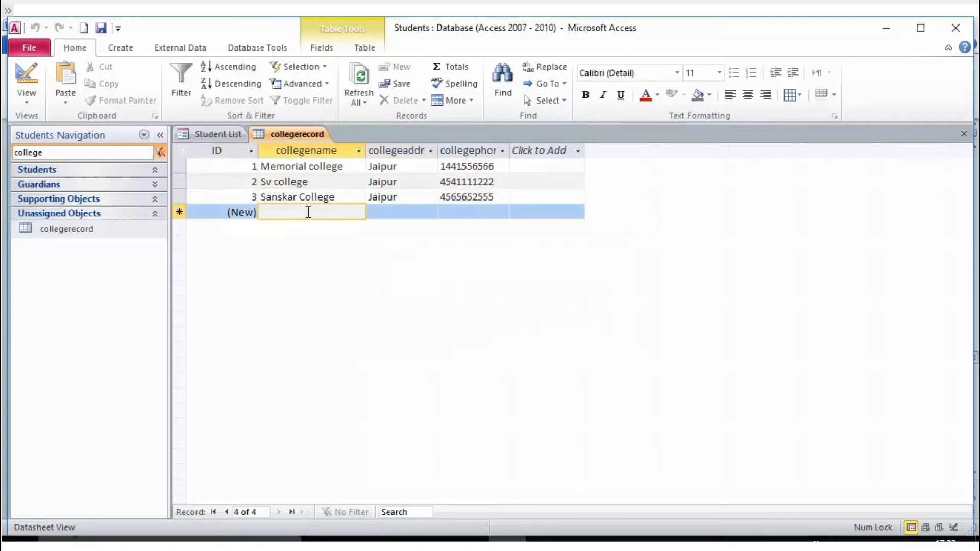
click(516, 194)
key(Tab)
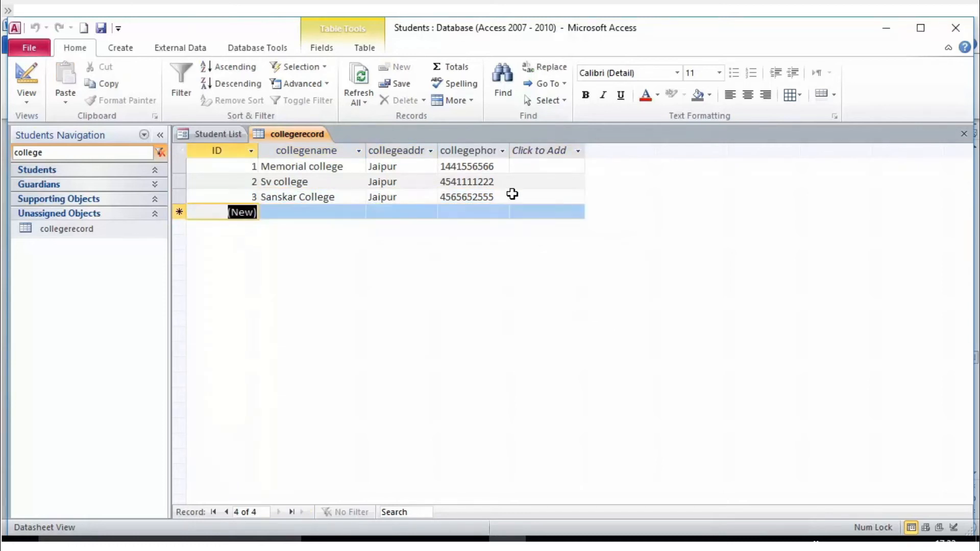
Step: Add a new record with only the college name New College, leaving its address and phone empty
click(291, 216)
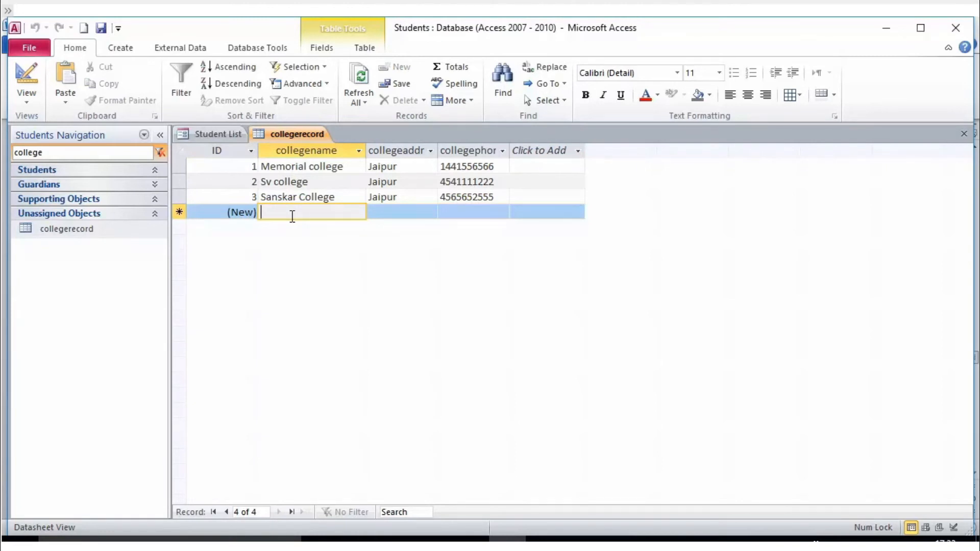
text(New College)
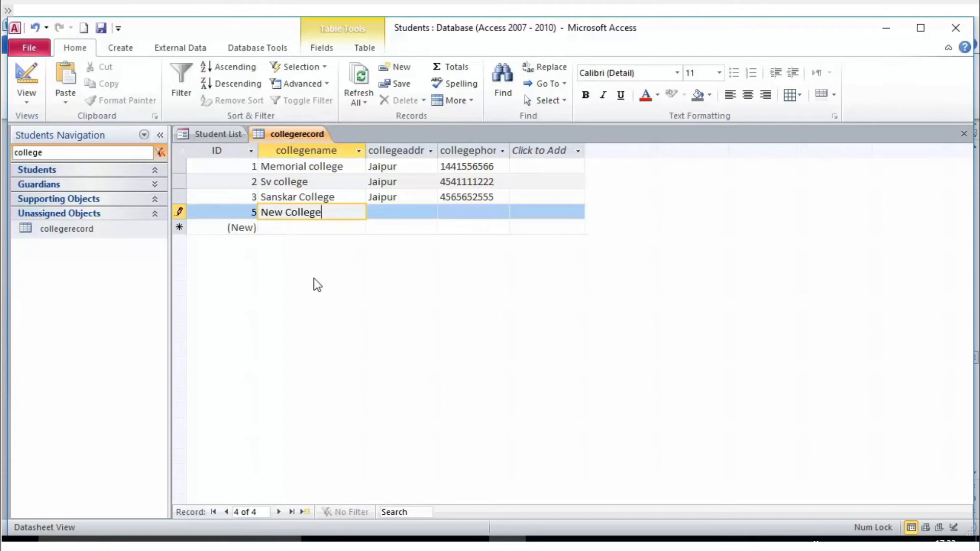
click(414, 222)
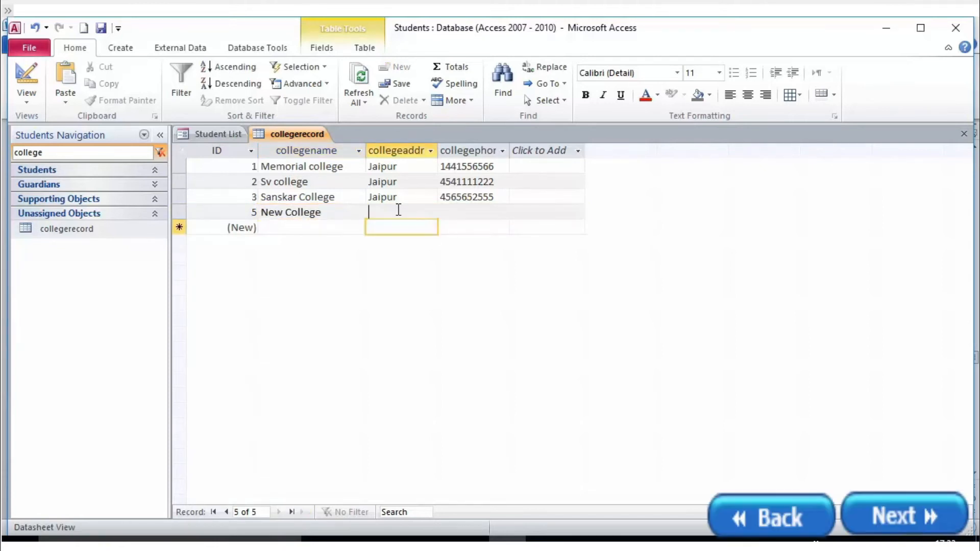
click(398, 209)
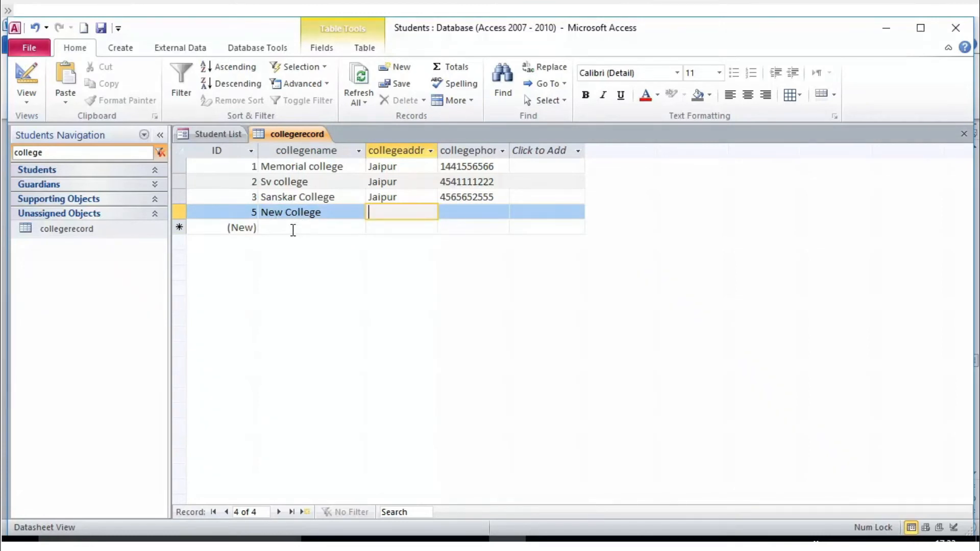
click(238, 194)
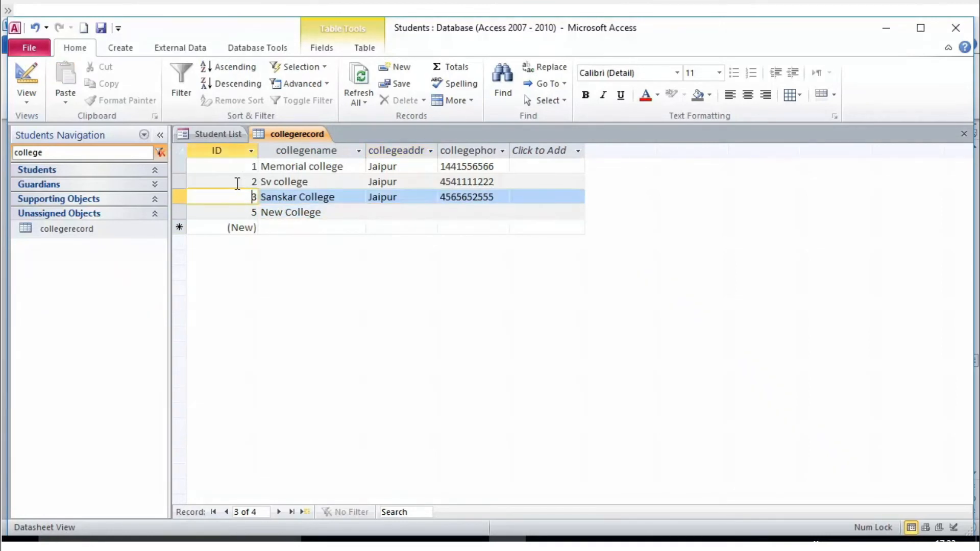
click(237, 182)
click(187, 198)
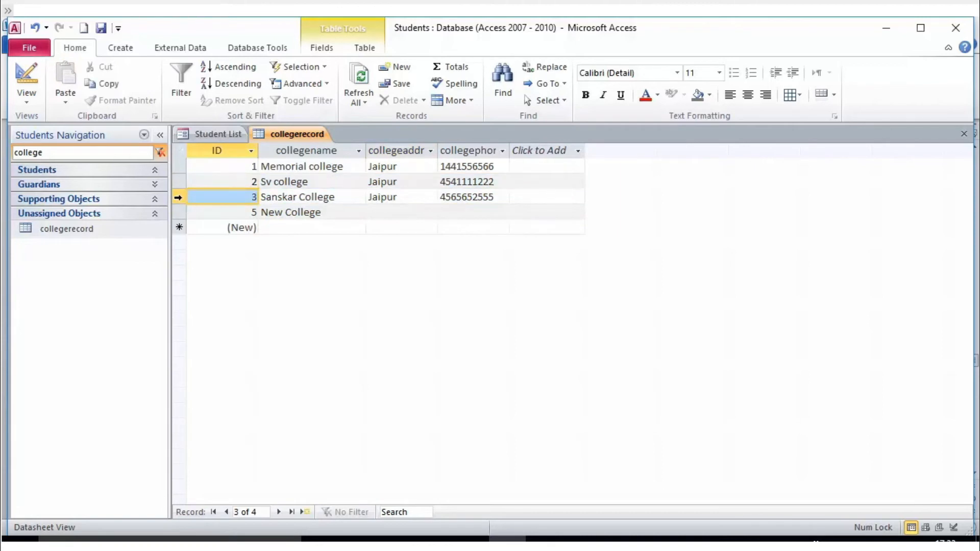
click(289, 199)
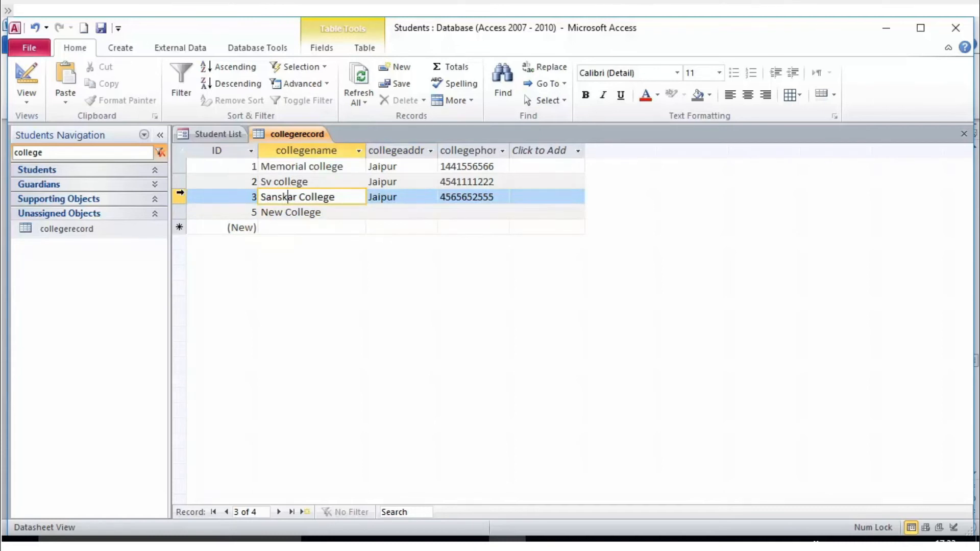
Step: Delete the collegeaddress field from the collegerecord table in Design View and accept its permanent removal
right_click(67, 228)
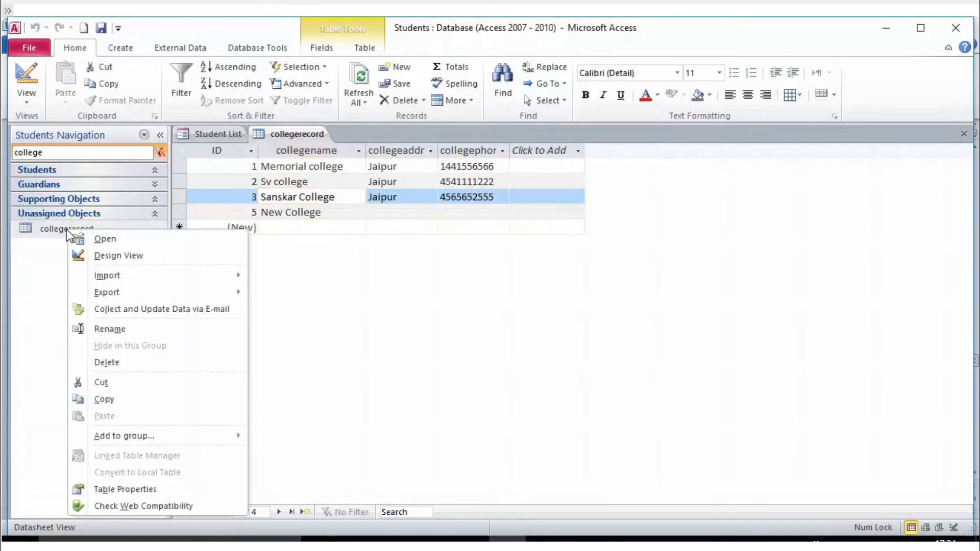
click(102, 256)
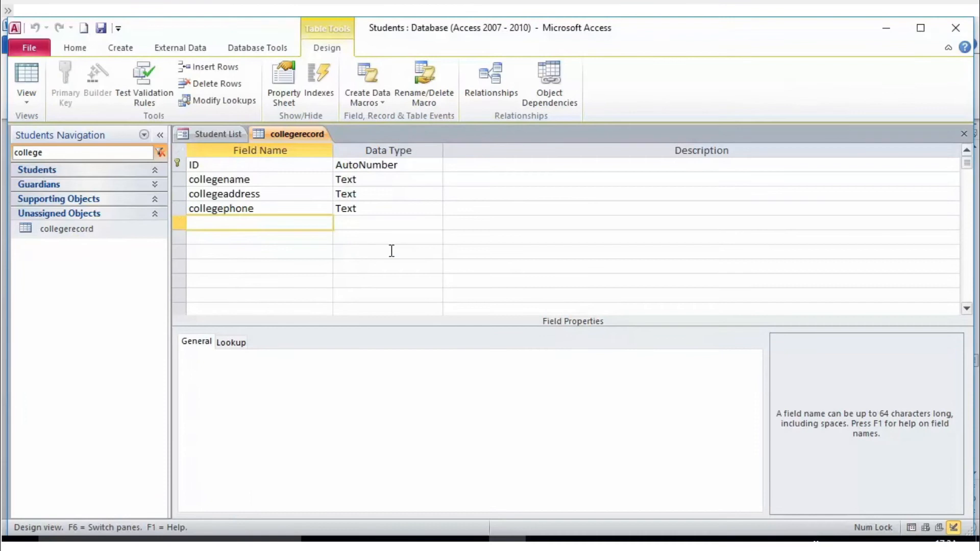
click(186, 194)
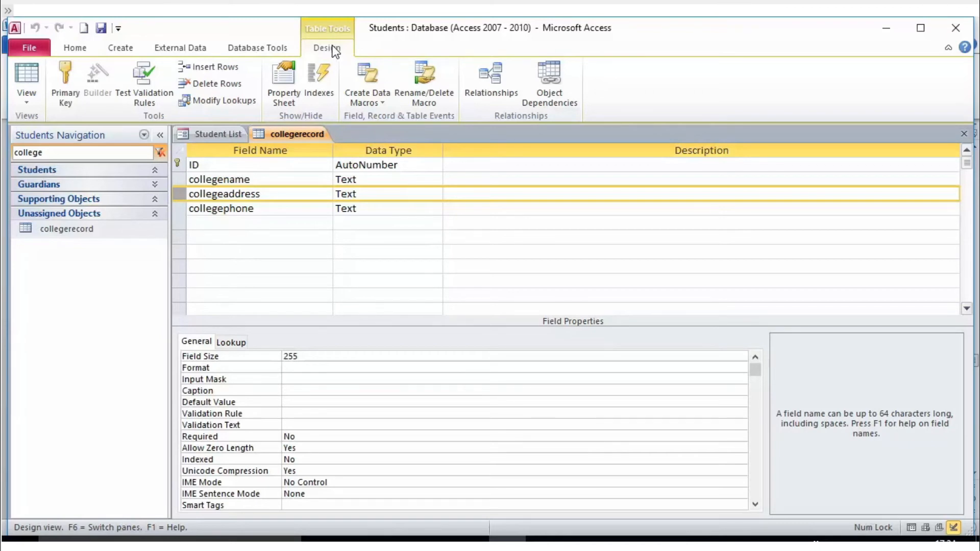
click(206, 83)
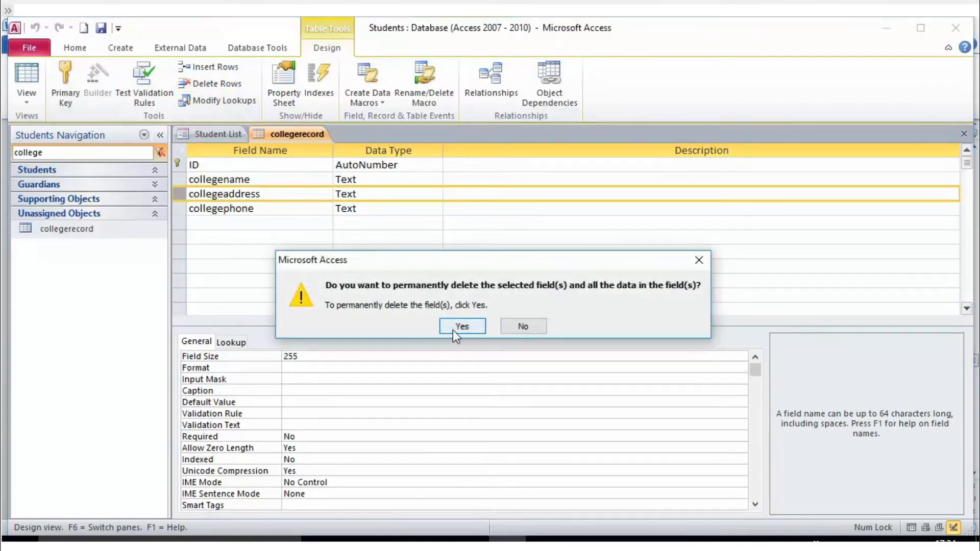
click(453, 331)
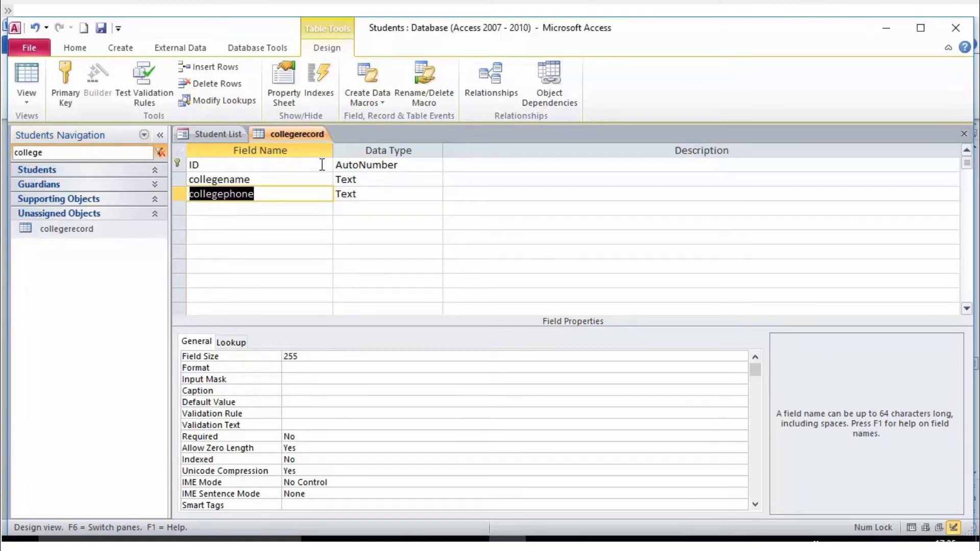
click(362, 200)
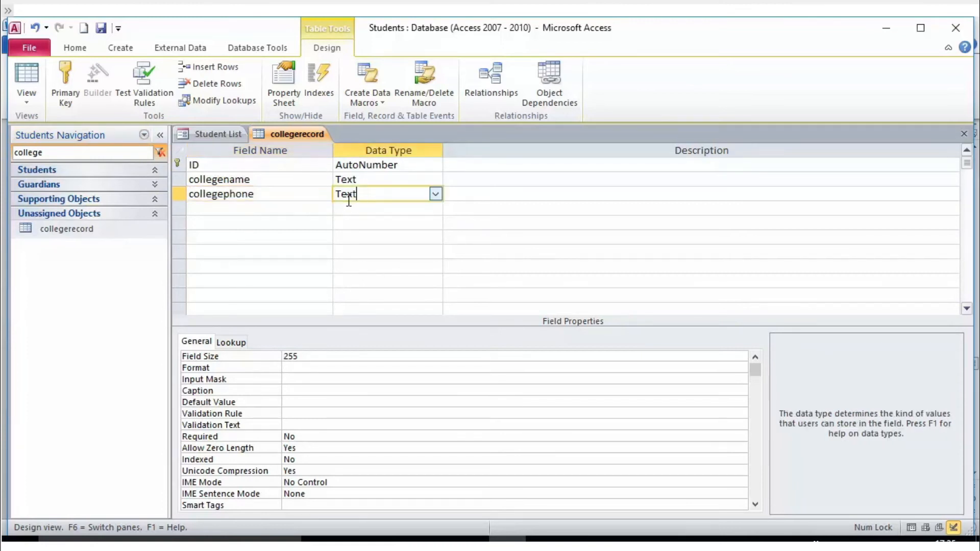
right_click(60, 227)
click(106, 255)
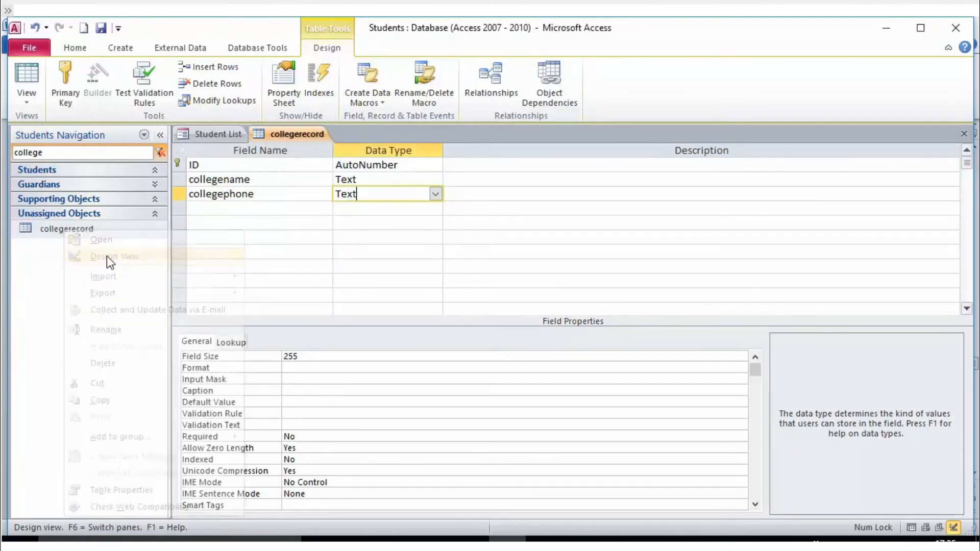
Step: Exit the Students database session and open the company database file from the Desktop folder
click(20, 50)
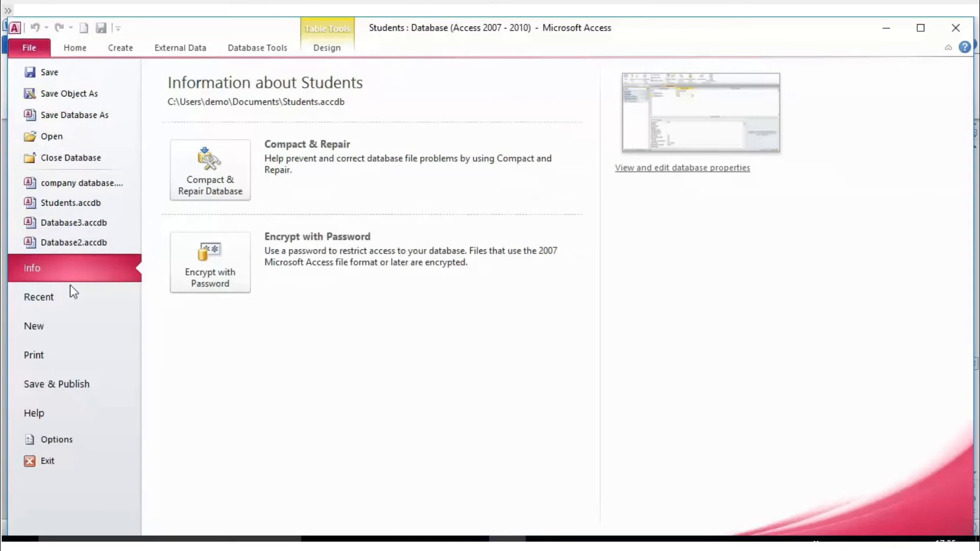
click(57, 464)
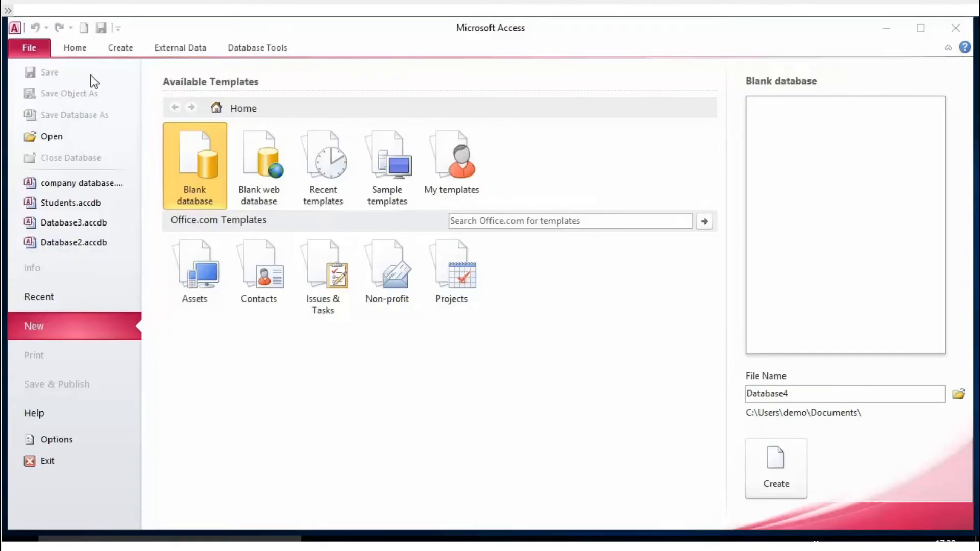
click(33, 46)
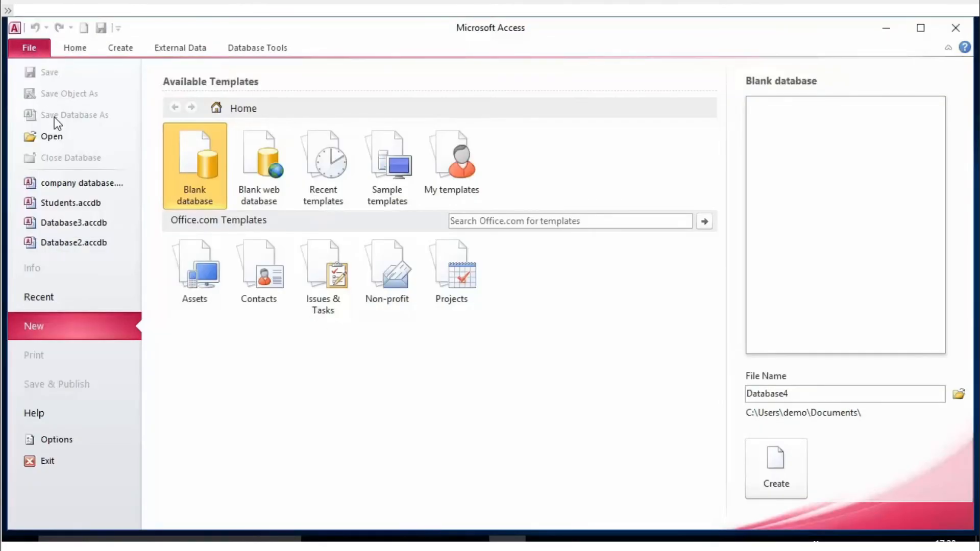
click(57, 137)
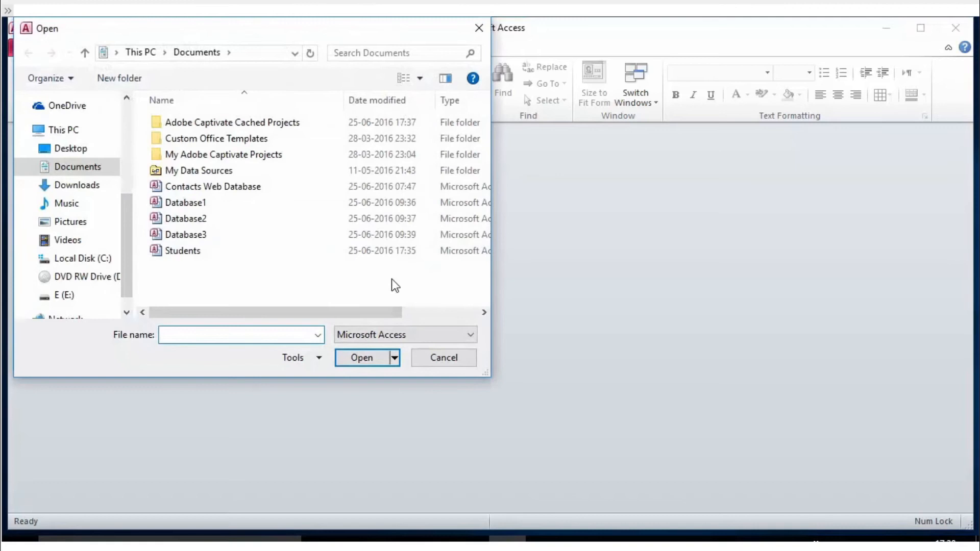
click(71, 148)
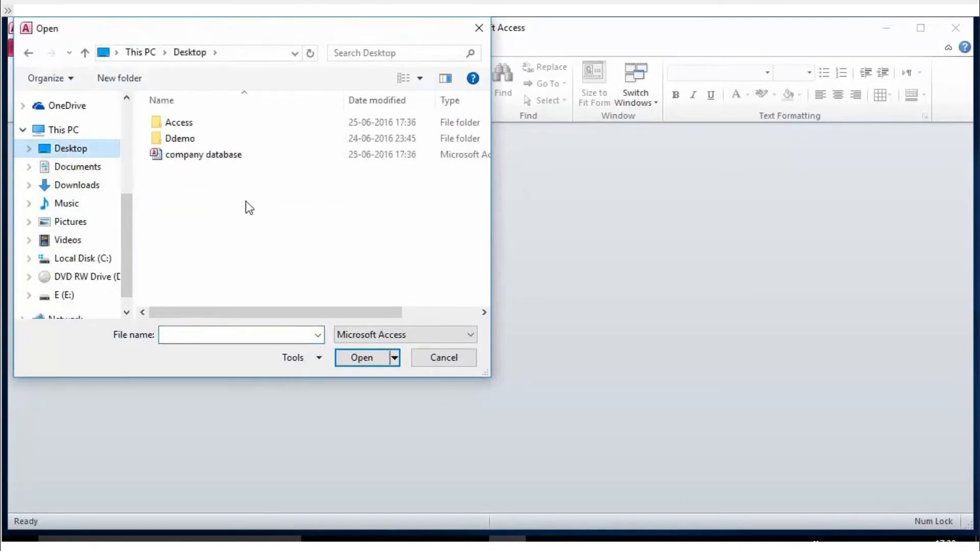
click(207, 155)
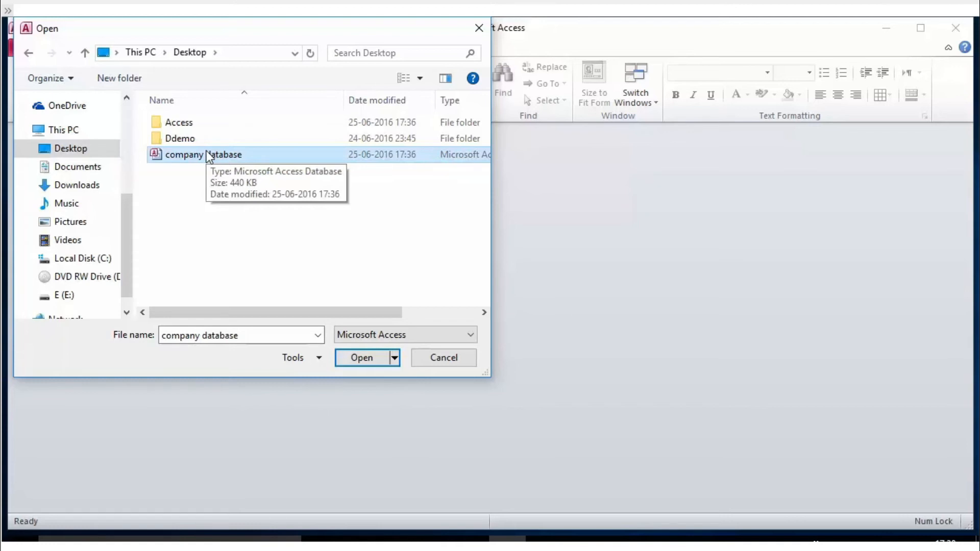
click(370, 359)
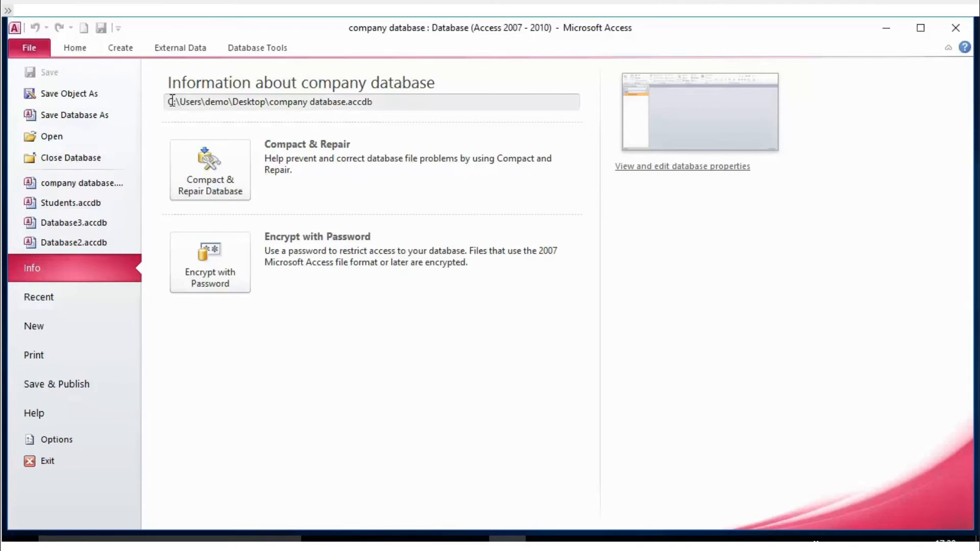
Step: Reopen the company database from the Desktop folder and display its collegerecords table in Datasheet View
click(27, 45)
click(27, 46)
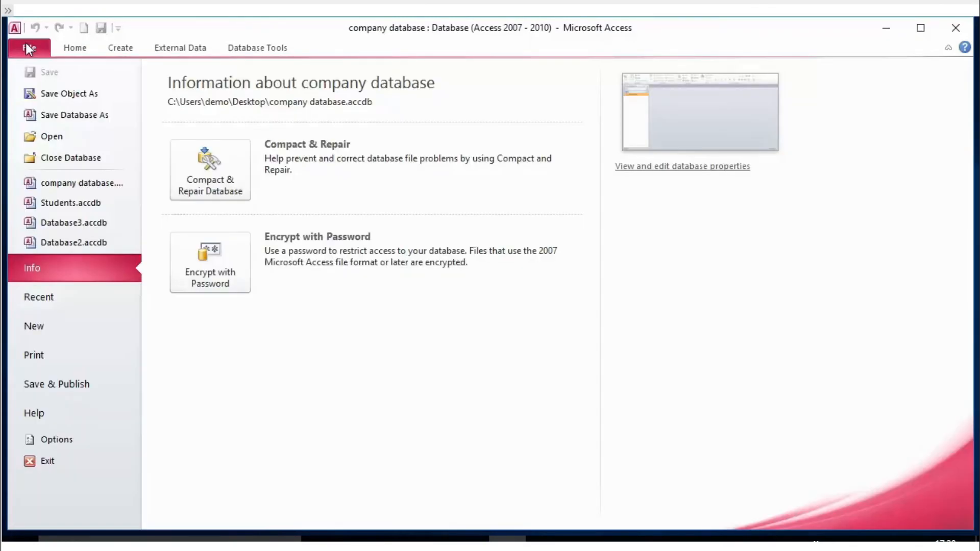
click(49, 136)
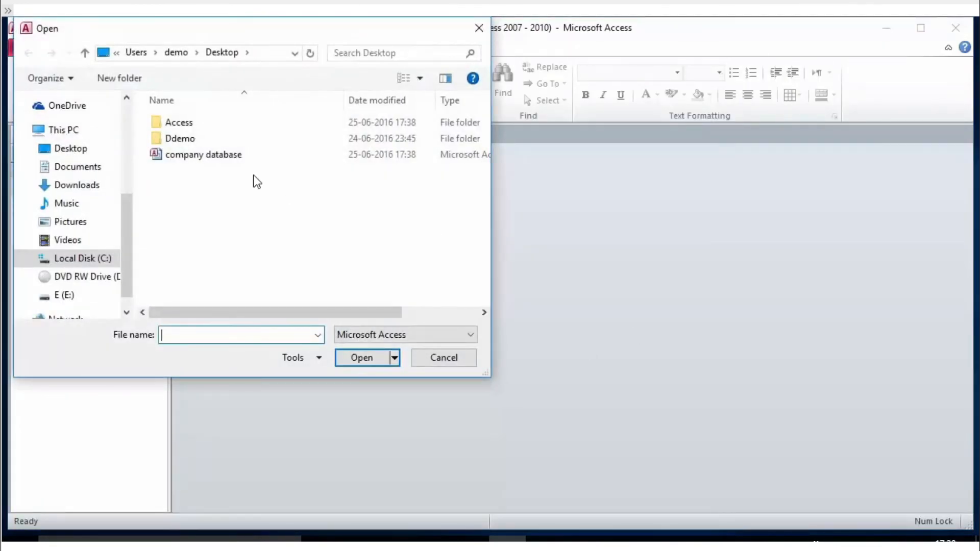
click(171, 154)
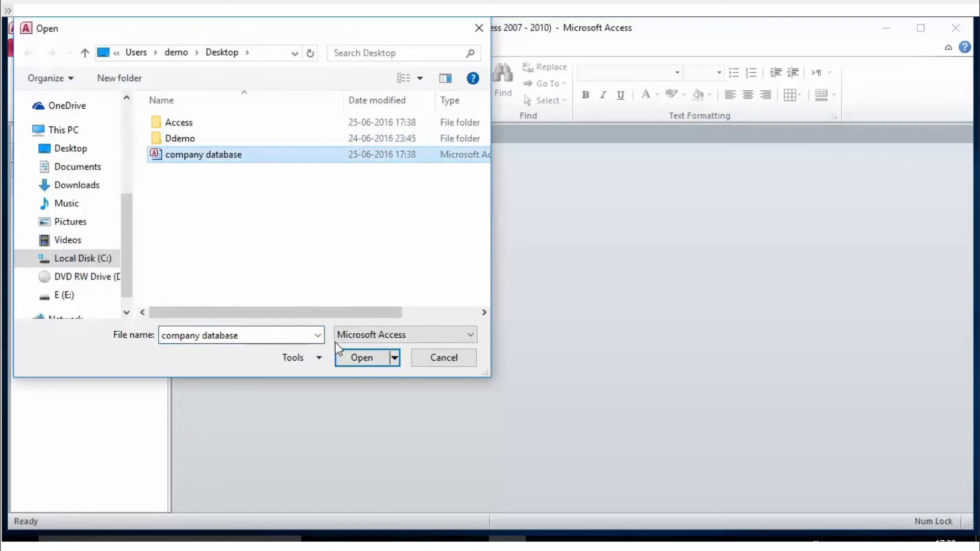
click(369, 363)
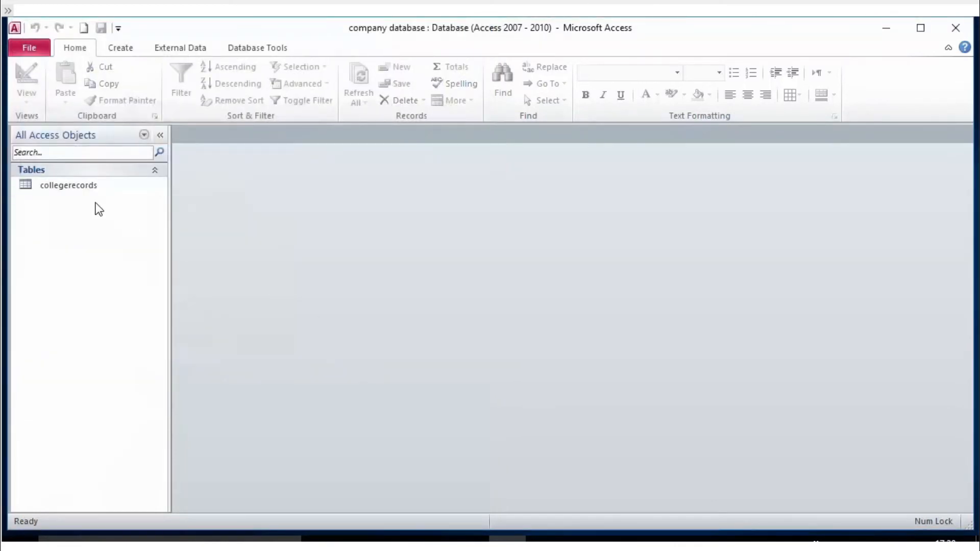
click(72, 185)
double_click(73, 185)
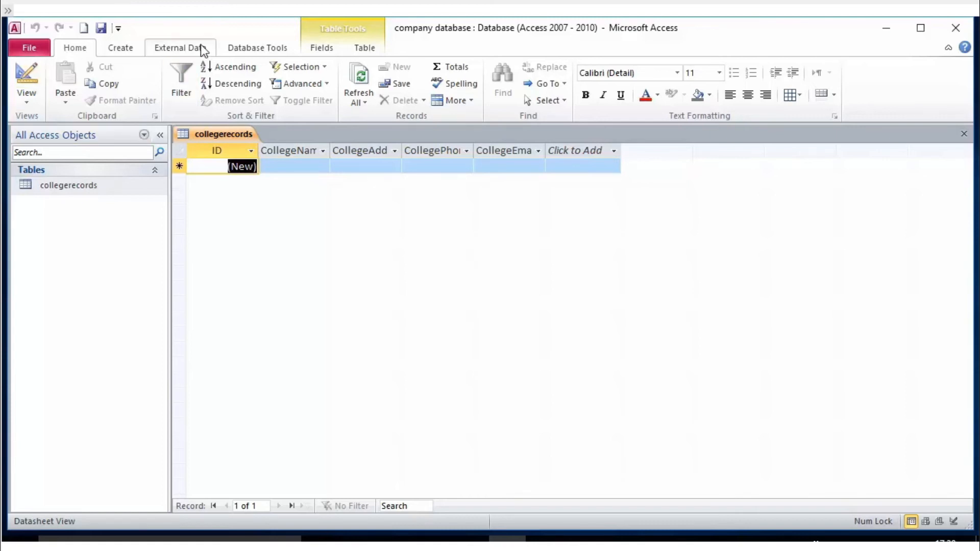
click(141, 50)
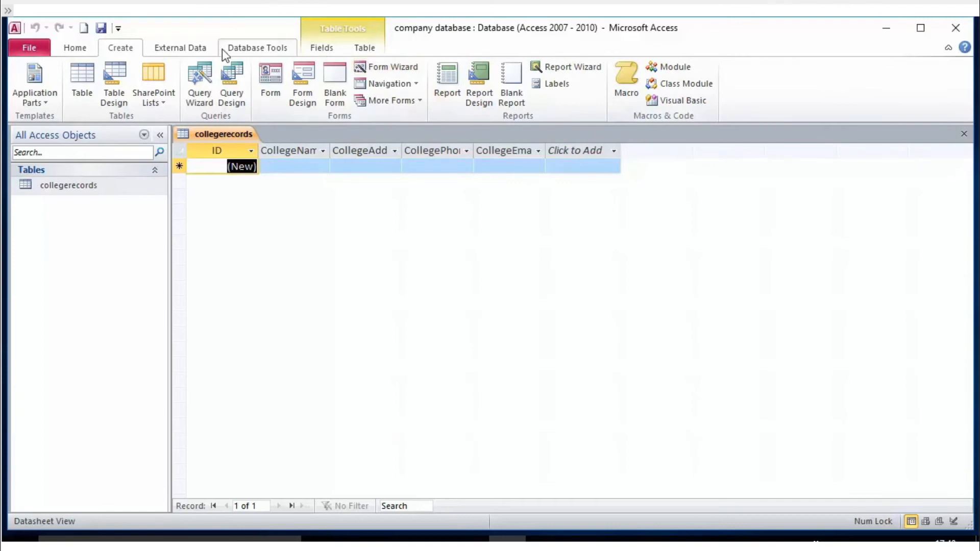
click(184, 48)
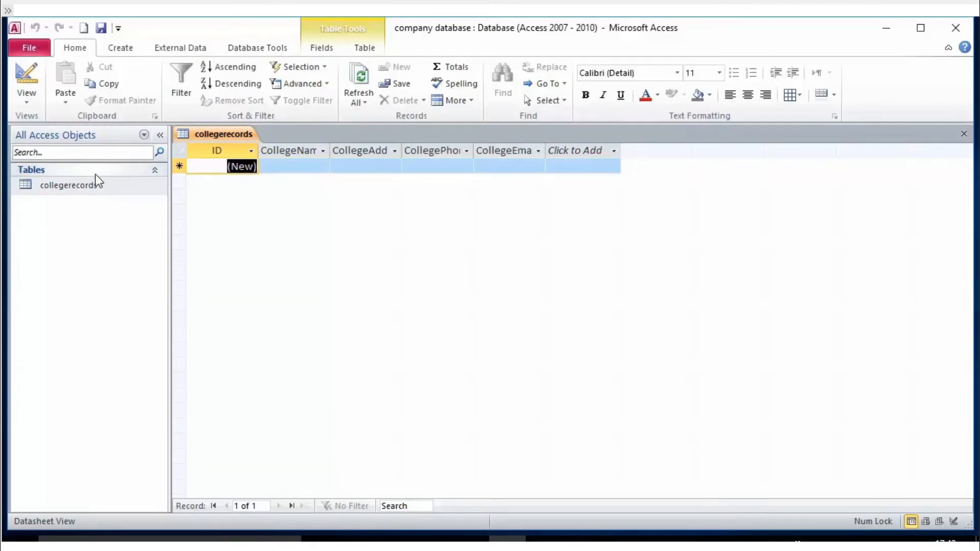
Step: Widen the CollegeName, CollegeAddress and CollegePhone columns in the collegerecords datasheet
click(84, 185)
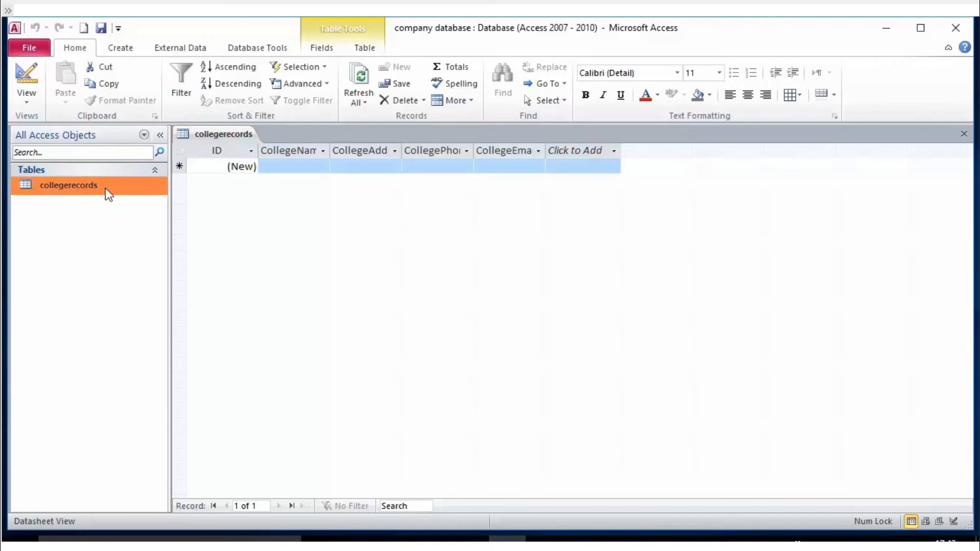
double_click(82, 188)
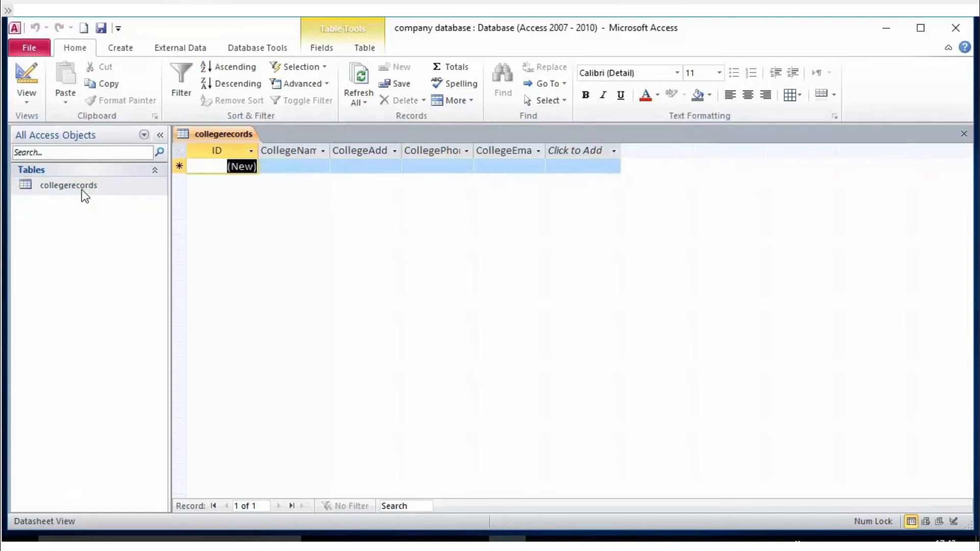
click(319, 167)
drag(330, 149, 349, 149)
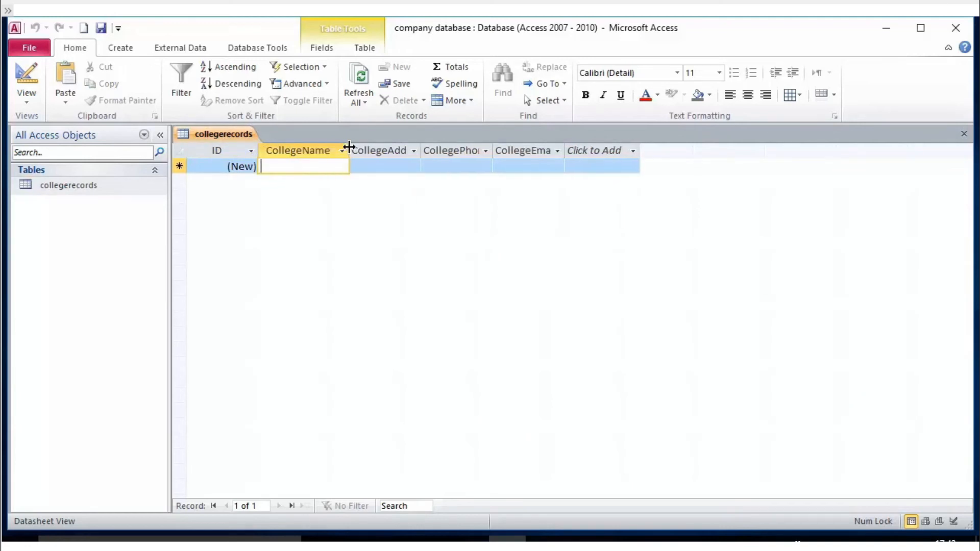
click(414, 151)
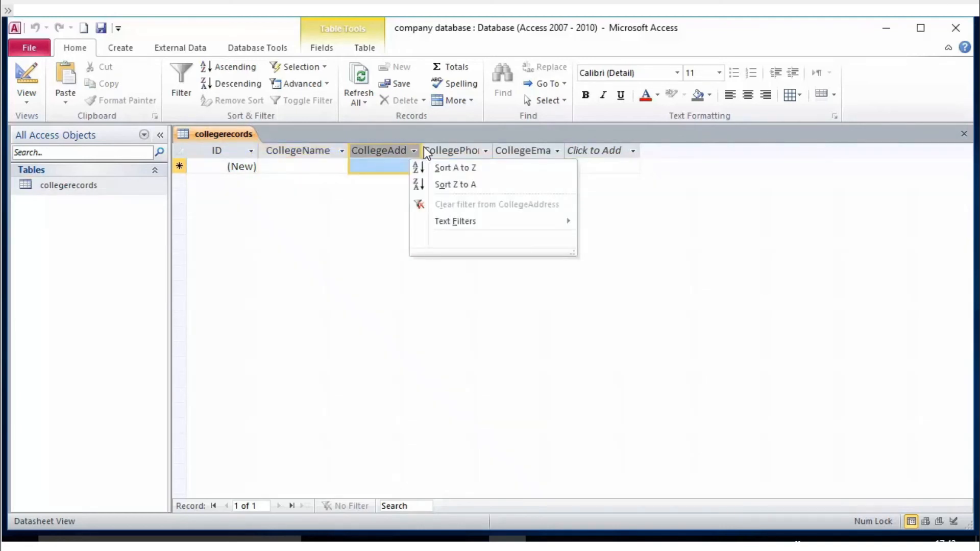
click(422, 148)
drag(422, 149, 437, 146)
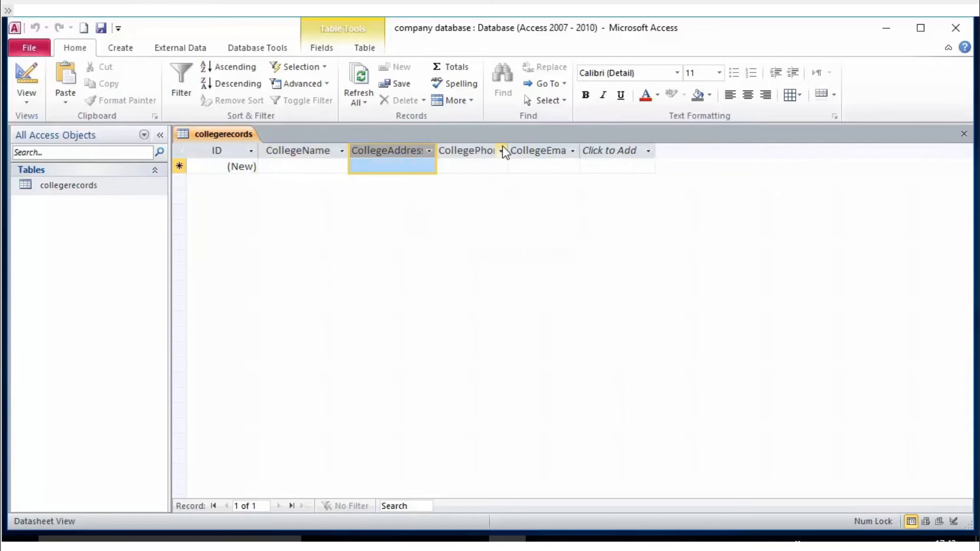
drag(506, 148, 537, 151)
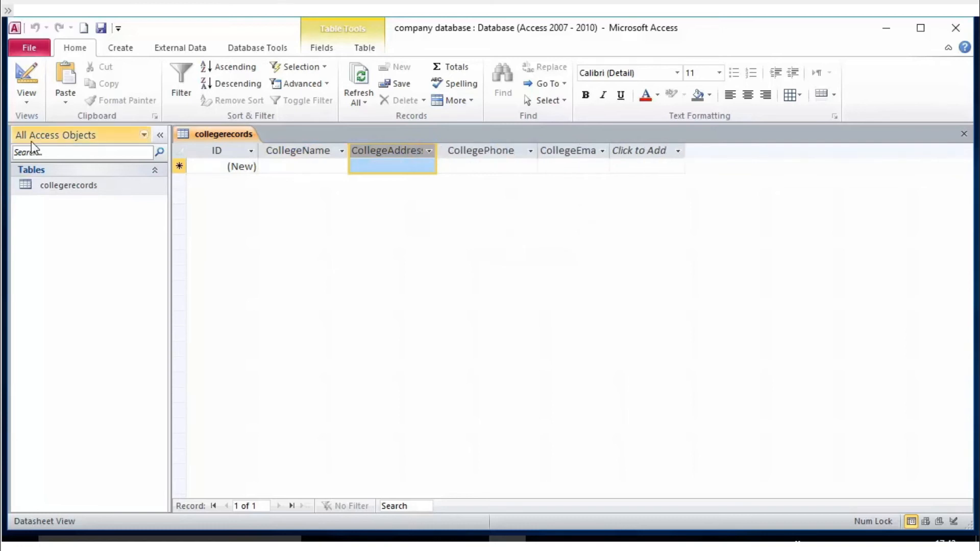
click(30, 100)
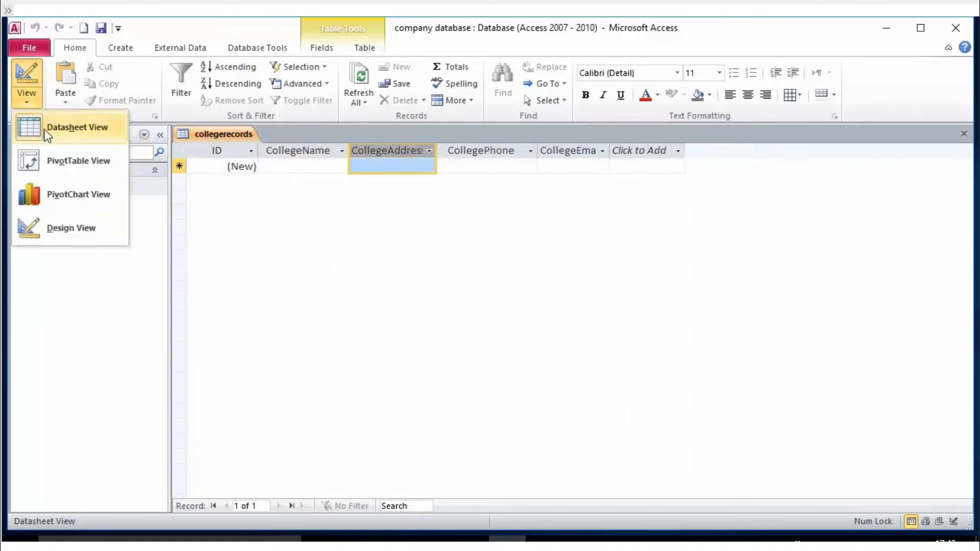
click(27, 98)
click(253, 246)
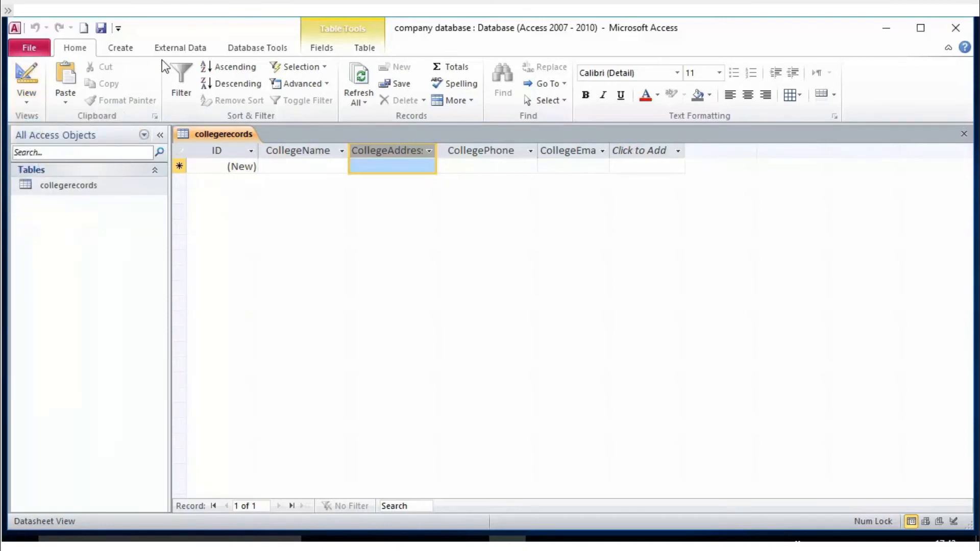
click(256, 48)
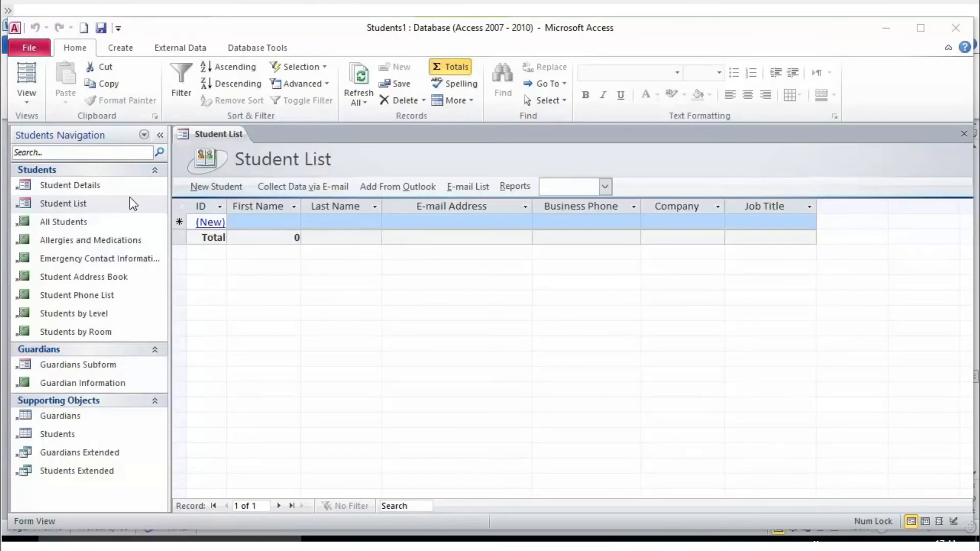
Step: Switch the Student List form of the Students1 database to Datasheet View and enter the new record's Last Name field
click(26, 99)
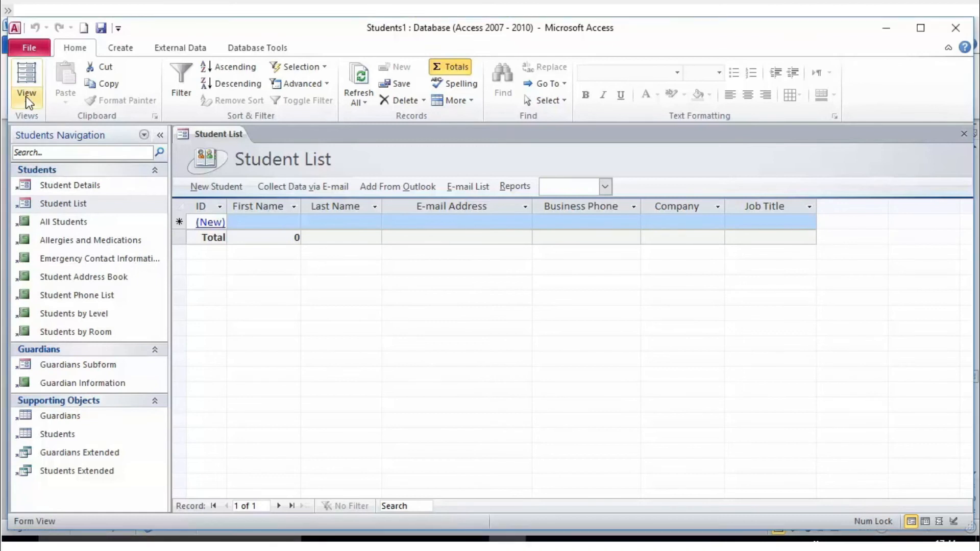
click(28, 100)
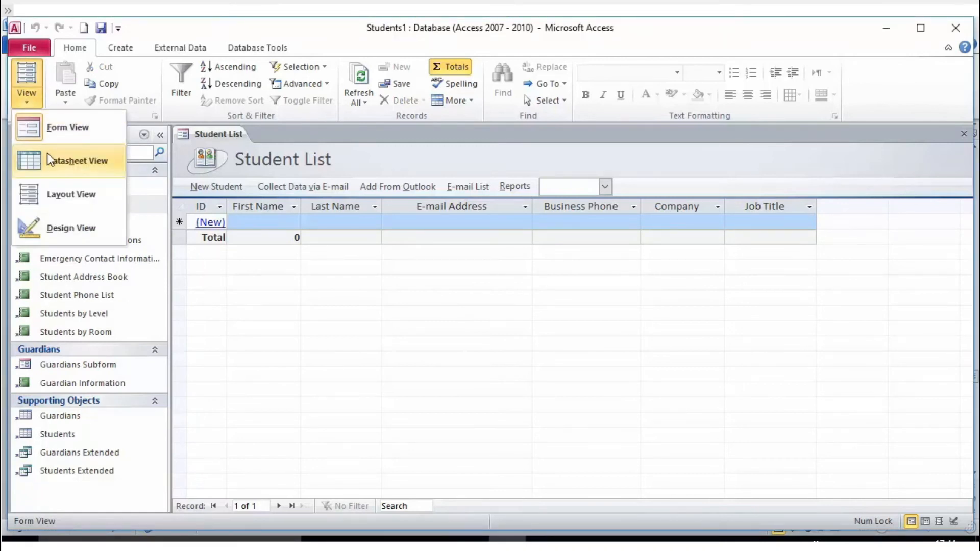
click(107, 161)
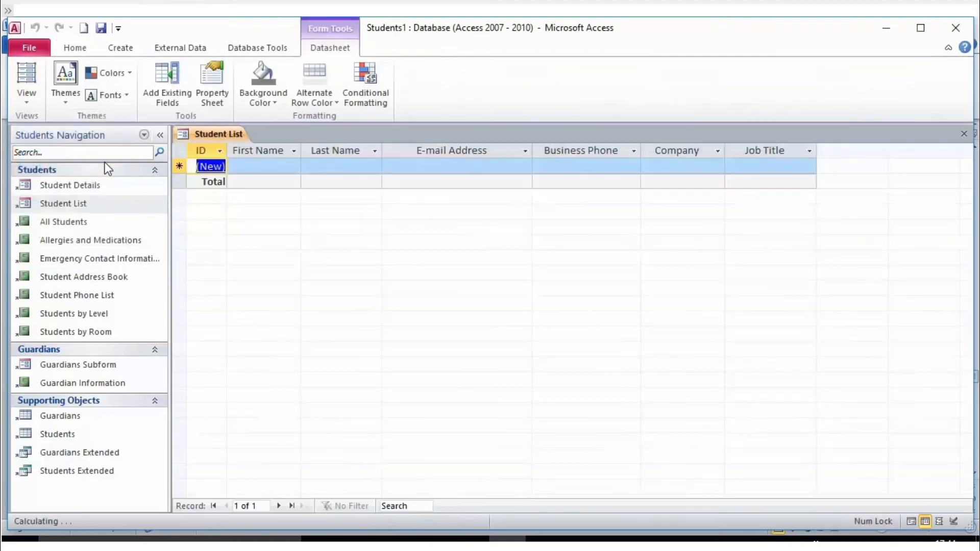
click(258, 170)
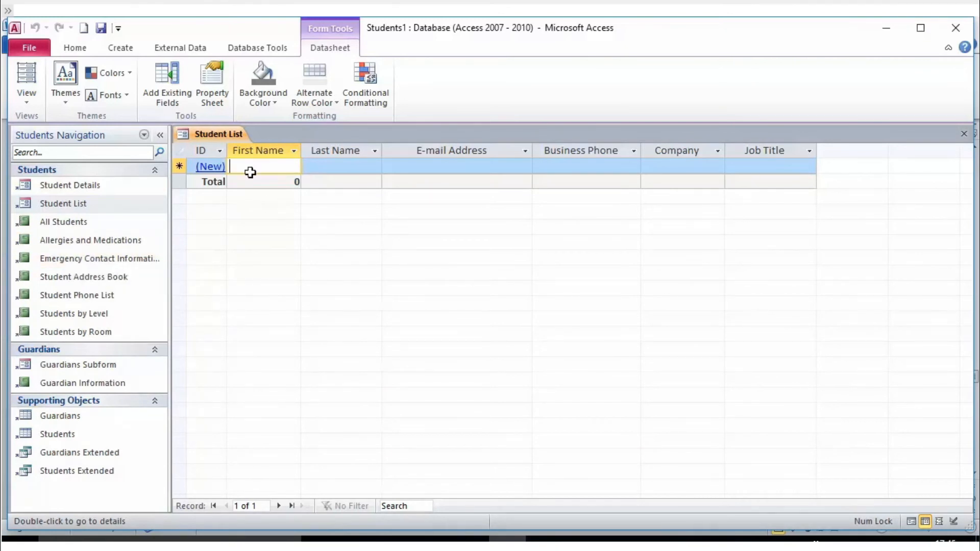
click(319, 164)
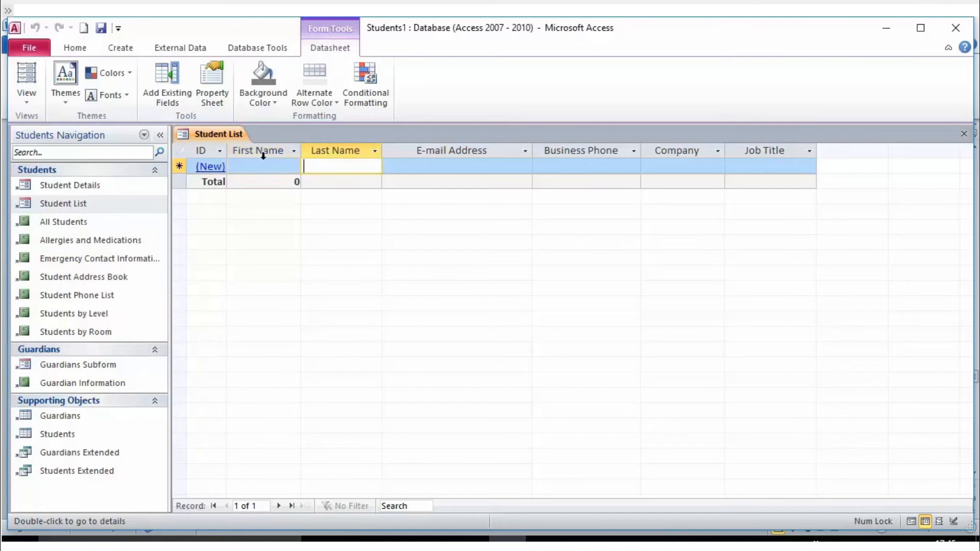
Step: Move through the Student List datasheet from the new record's First Name field, requesting record 2, visiting the Totals row and returning to the new record
click(260, 152)
click(264, 165)
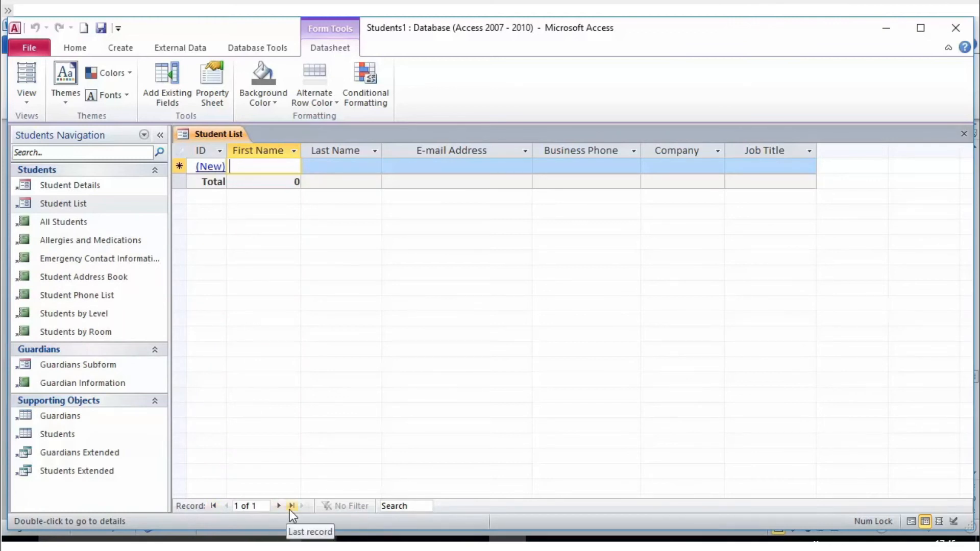
click(250, 502)
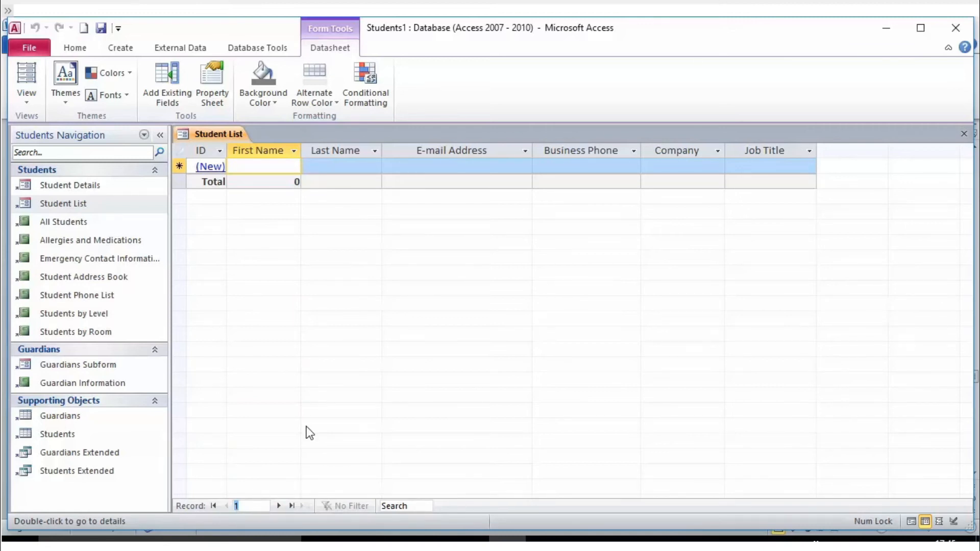
text(2)
key(Return)
key(Return)
click(279, 507)
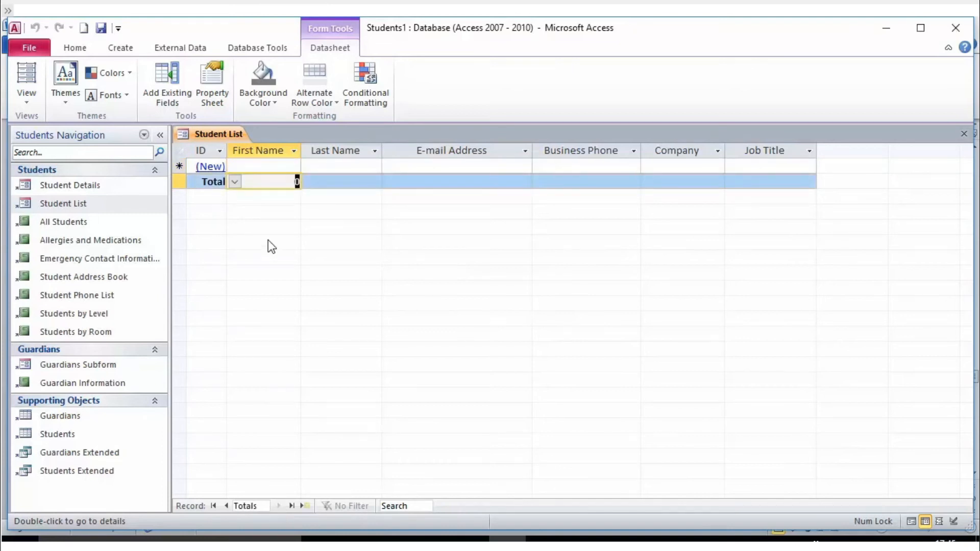
click(304, 506)
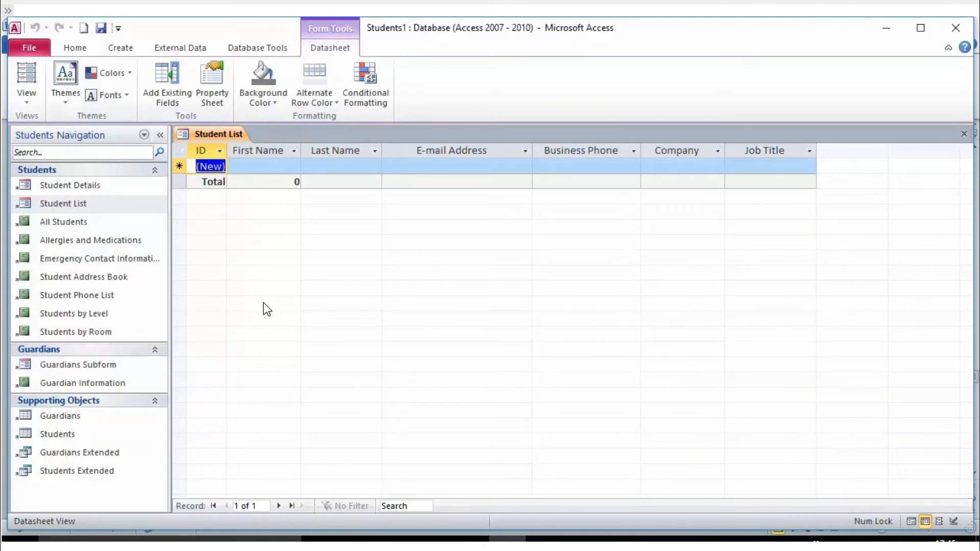
Step: View the Student Details form for the new record, close it, and place the cursor in the First Name field
click(209, 171)
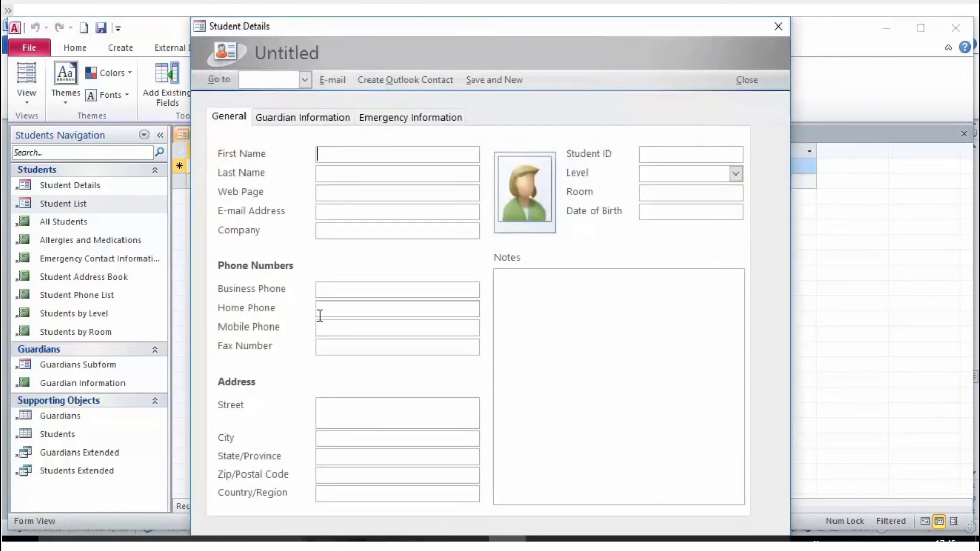
click(785, 24)
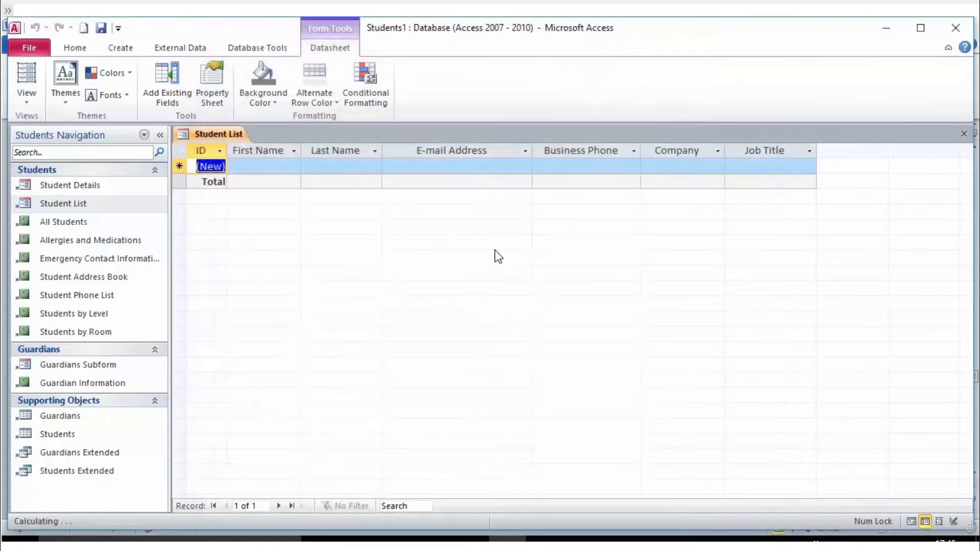
click(262, 168)
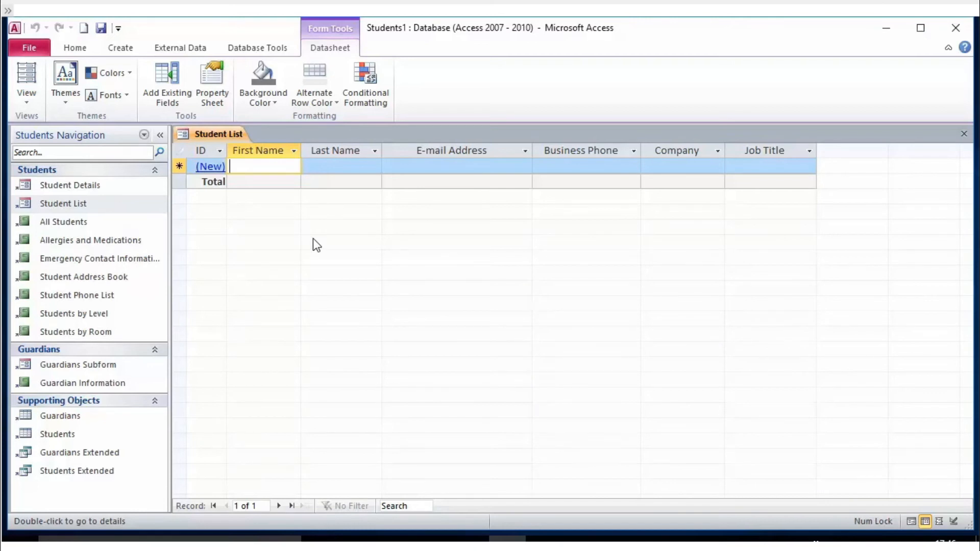
Step: Open the Guardians table from the supporting objects and show it in Datasheet View
click(41, 212)
click(47, 222)
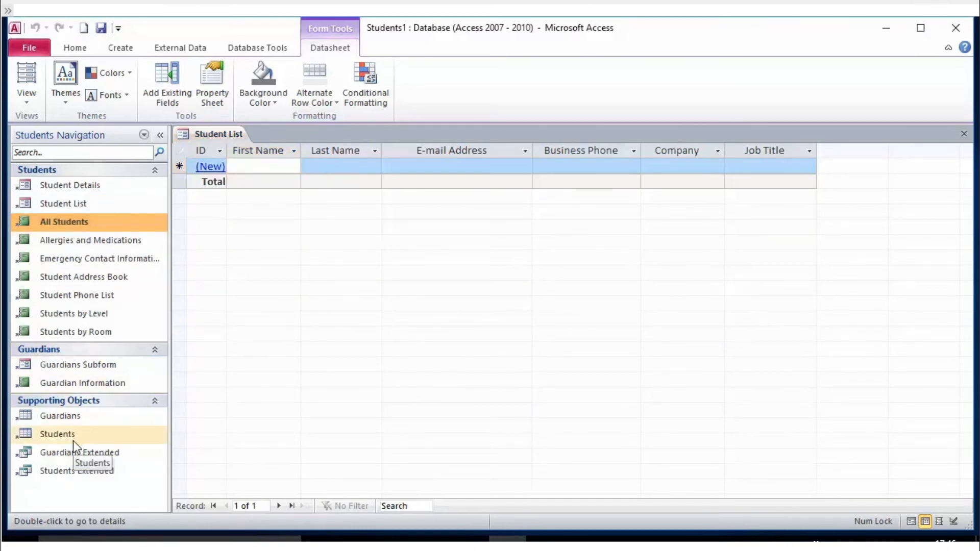
double_click(78, 419)
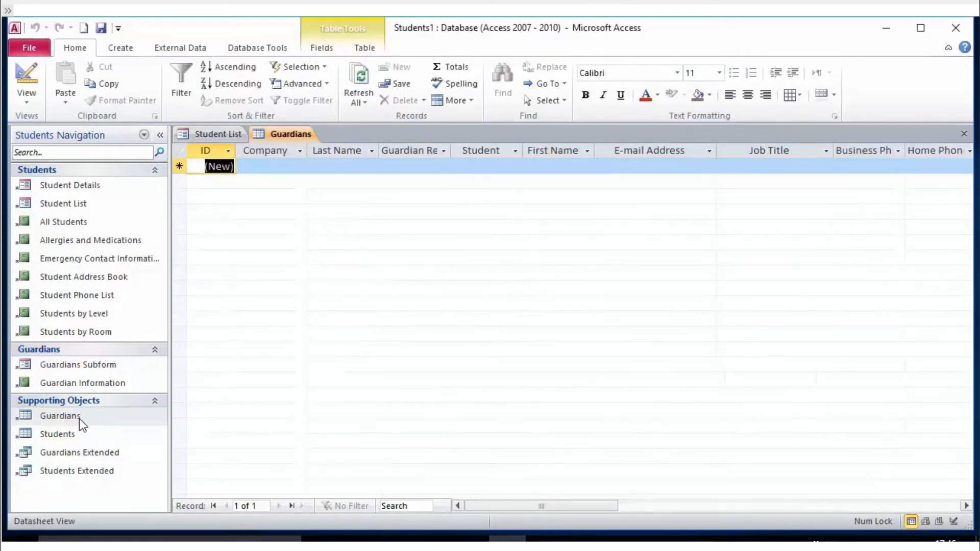
click(84, 437)
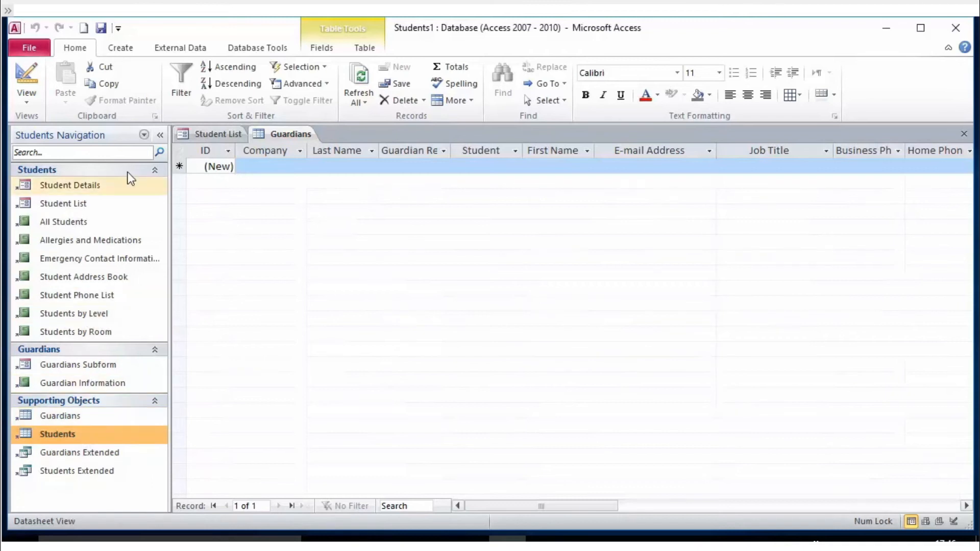
click(20, 98)
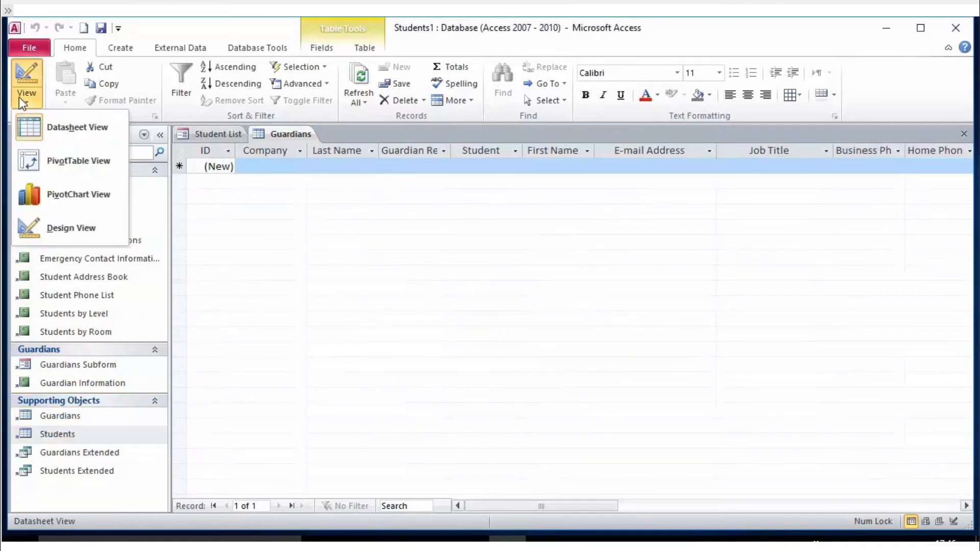
click(69, 131)
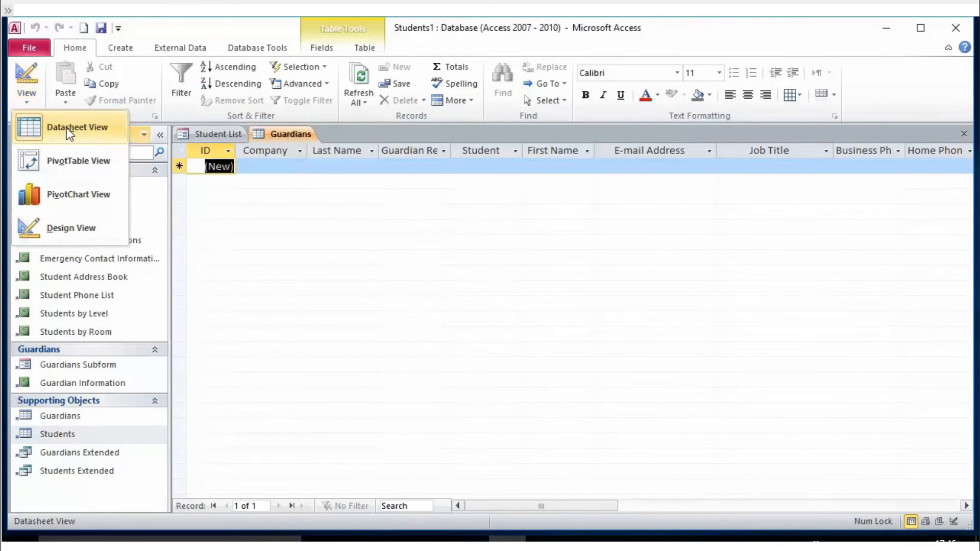
Step: Switch the Guardians table to Design View and review its field names and data types
click(26, 103)
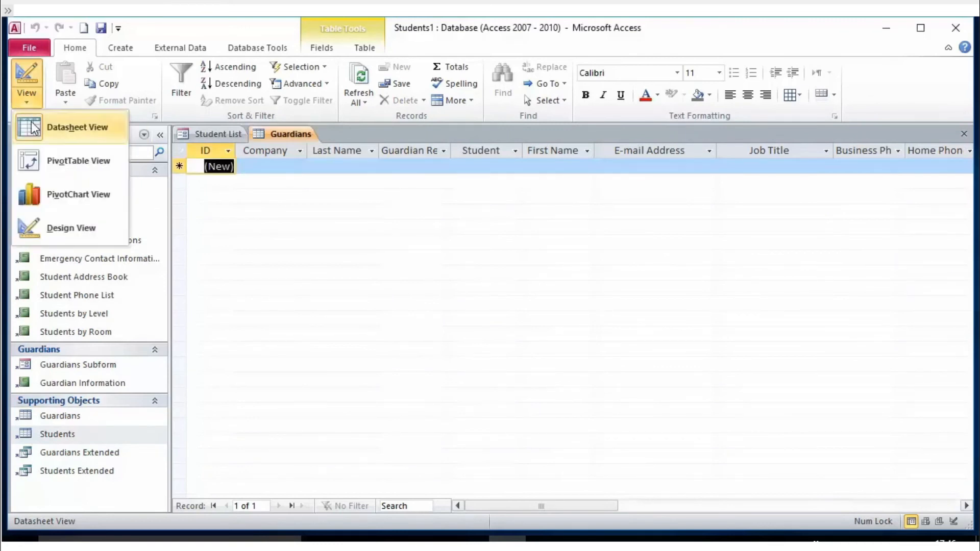
click(50, 229)
scroll(245, 225, down, 6)
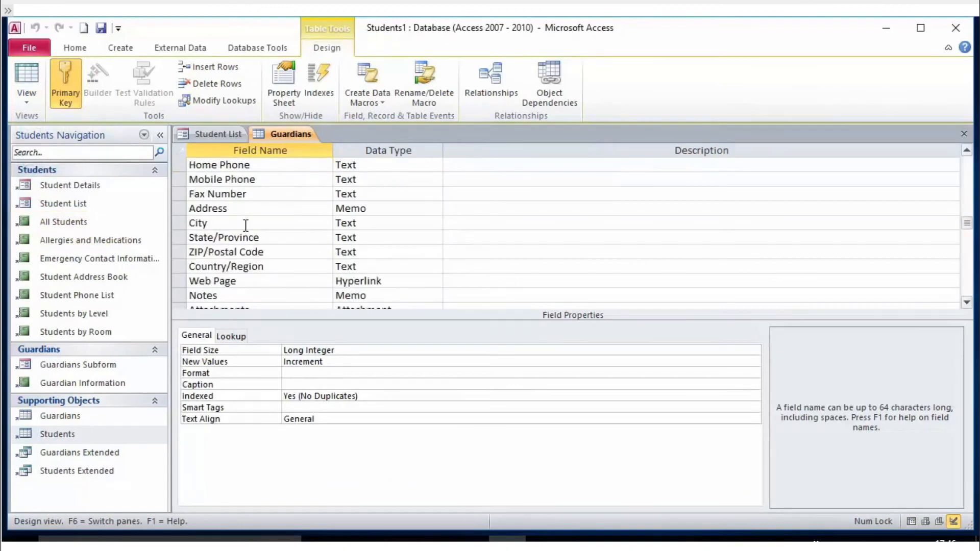
scroll(245, 225, up, 6)
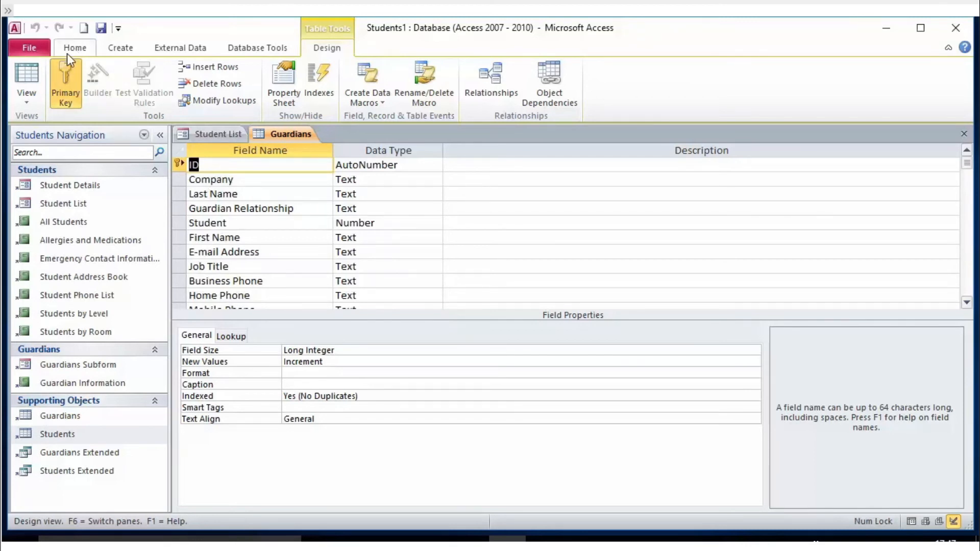
click(33, 109)
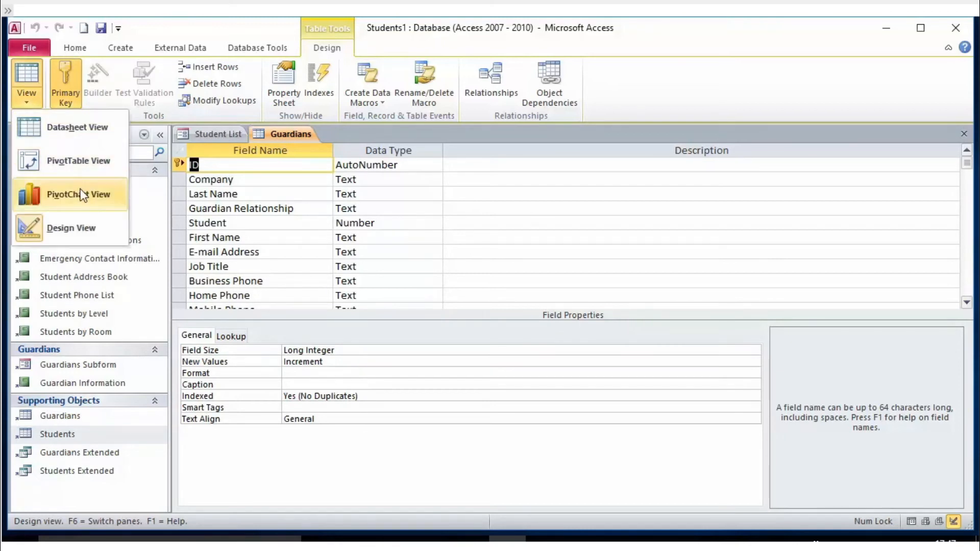
click(284, 248)
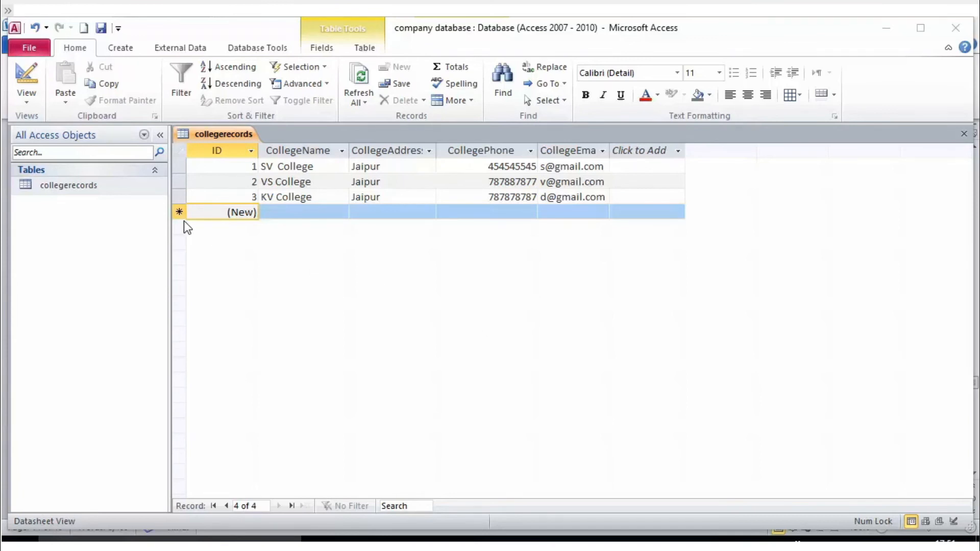
Step: Maximize the company database window and look over the commands available for the collegerecords table
click(154, 170)
click(154, 170)
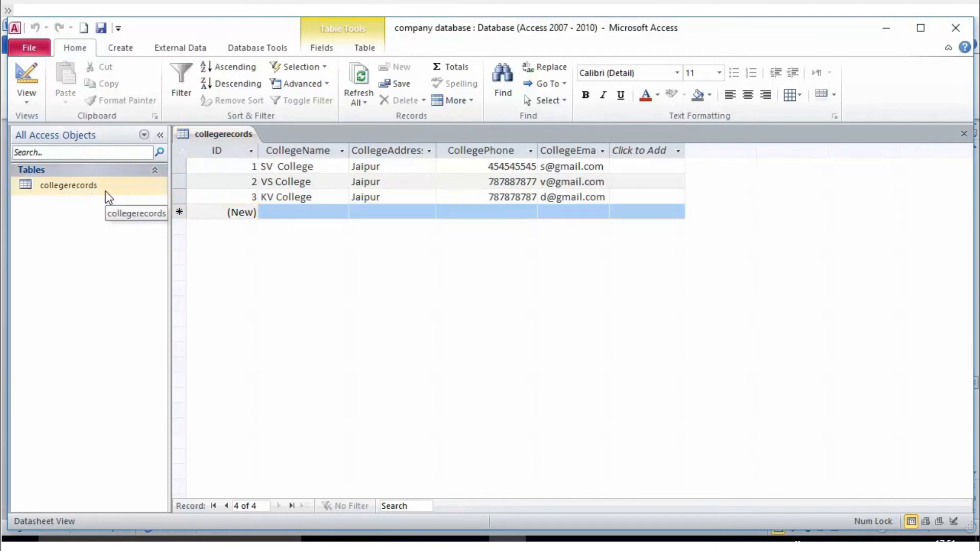
double_click(782, 30)
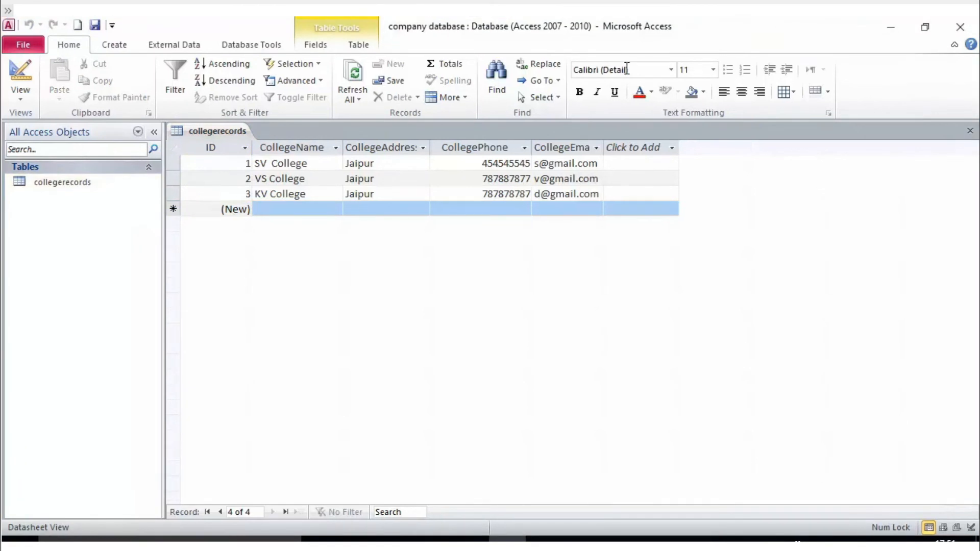
right_click(127, 178)
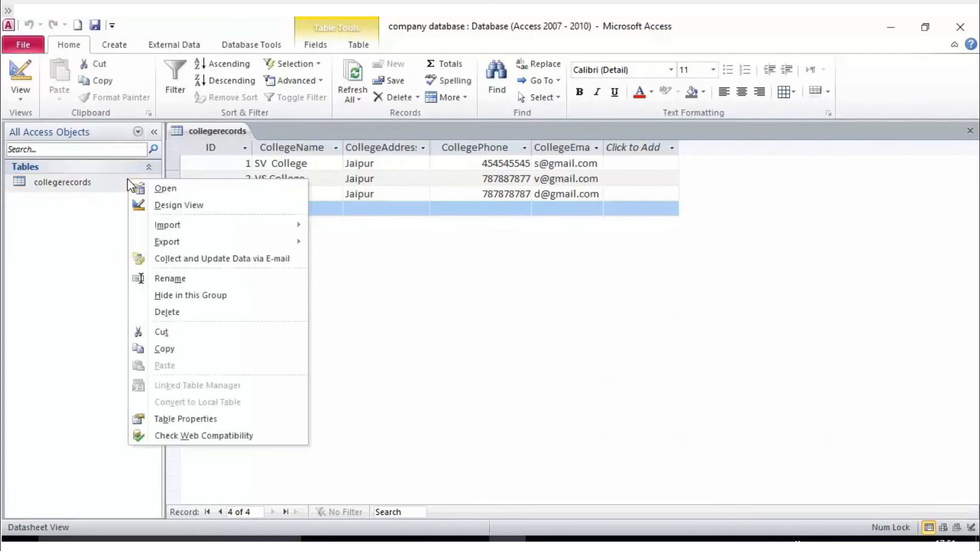
click(588, 317)
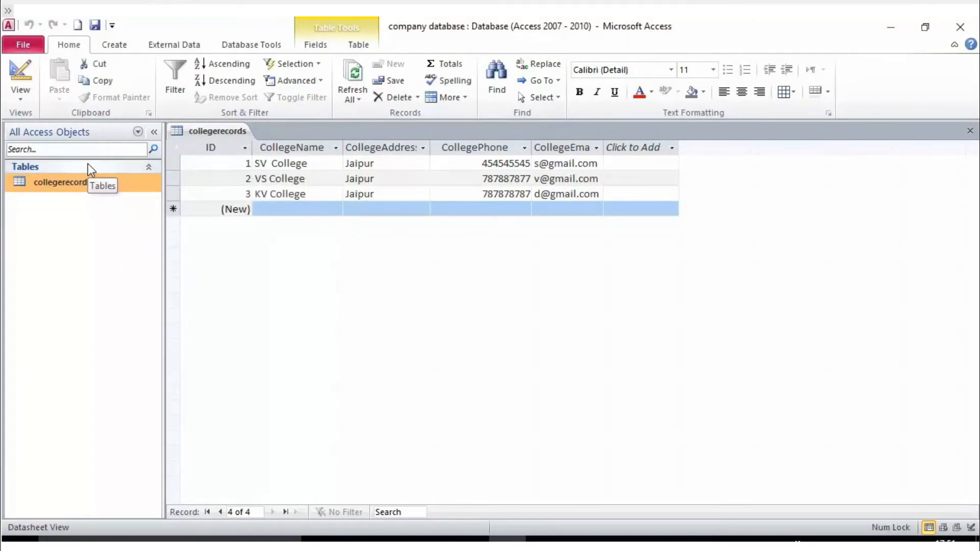
Step: Close the collegerecords table, reopen it to view its records, and close it again
right_click(198, 129)
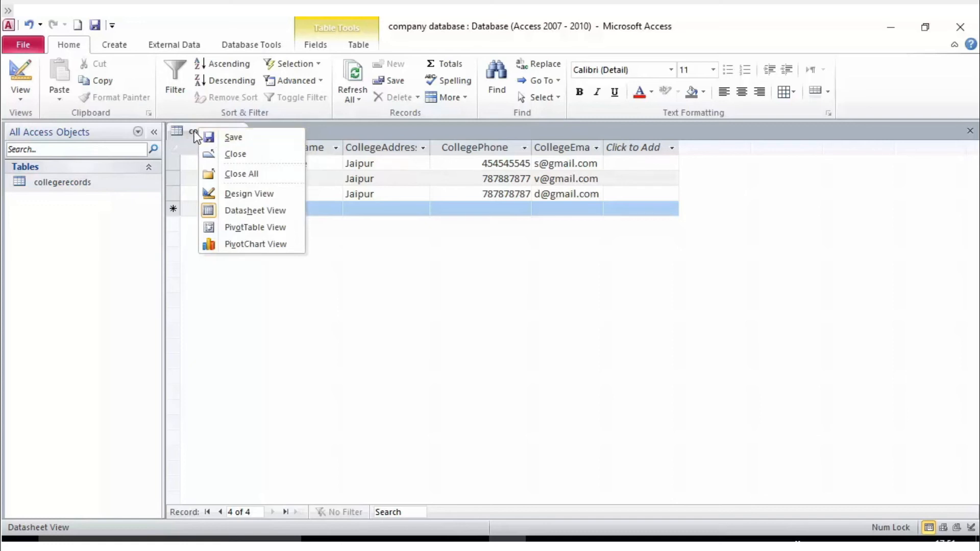
click(229, 156)
double_click(79, 182)
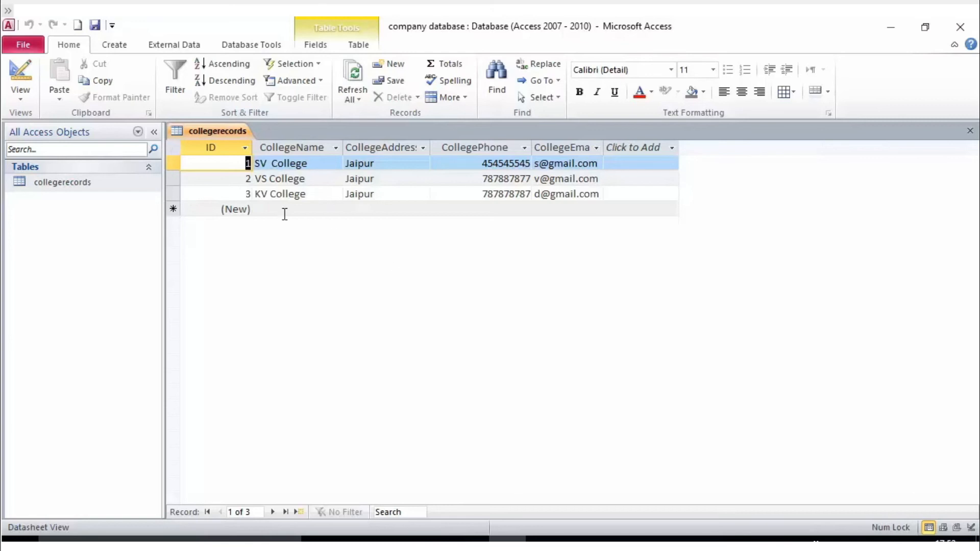
right_click(204, 131)
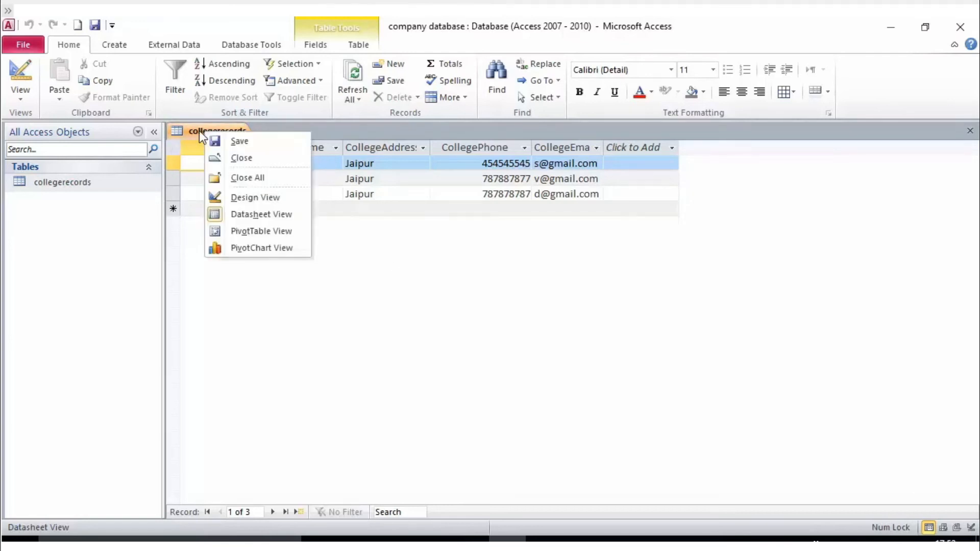
click(239, 158)
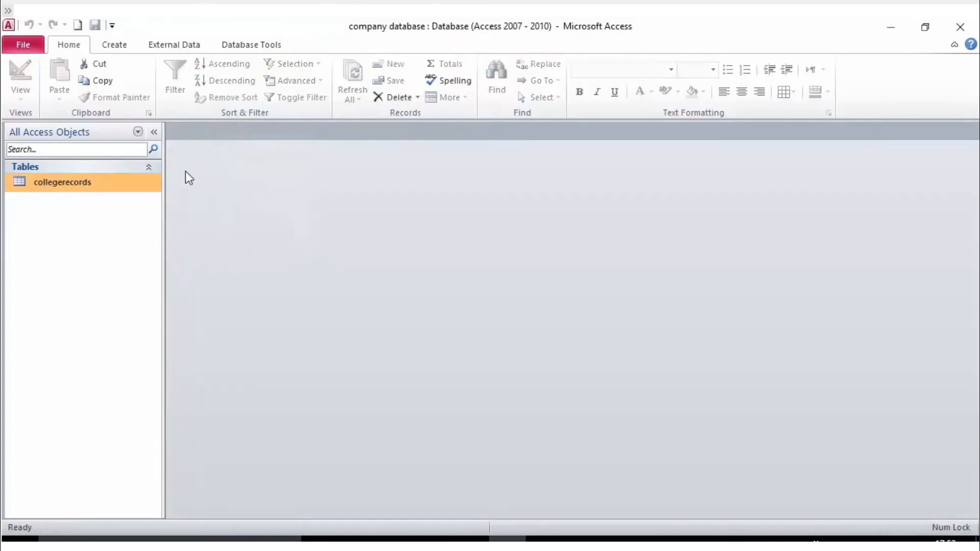
Step: Rename the collegerecords table as collegerecordsnew
right_click(87, 187)
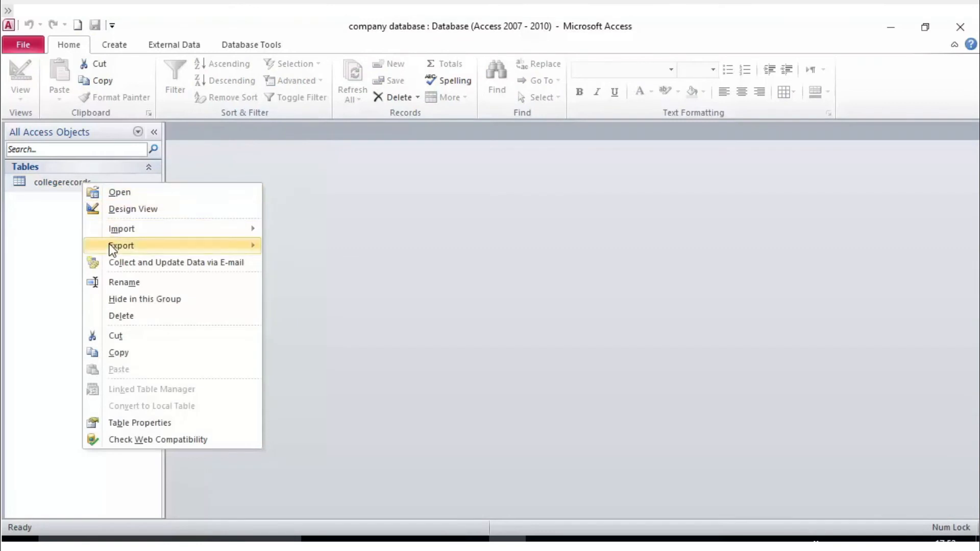
click(126, 282)
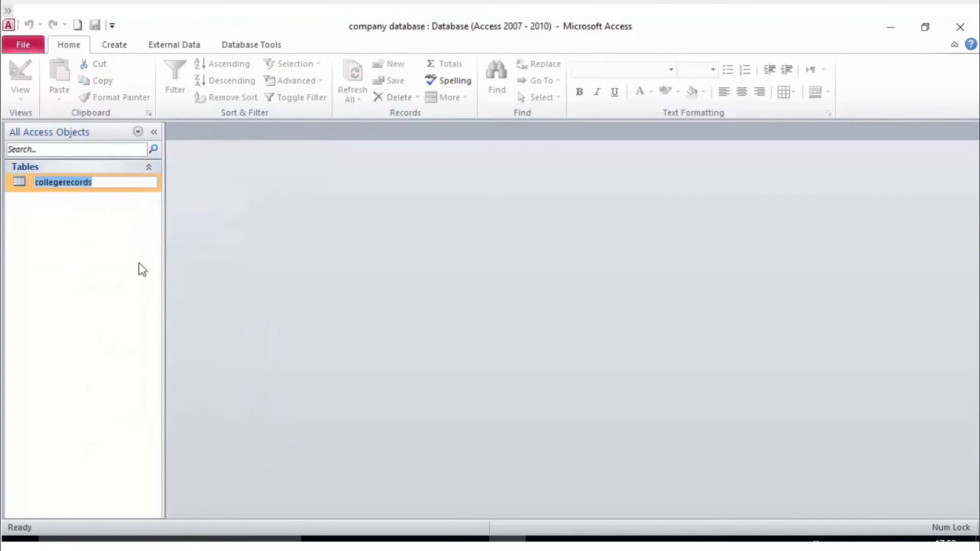
key(End)
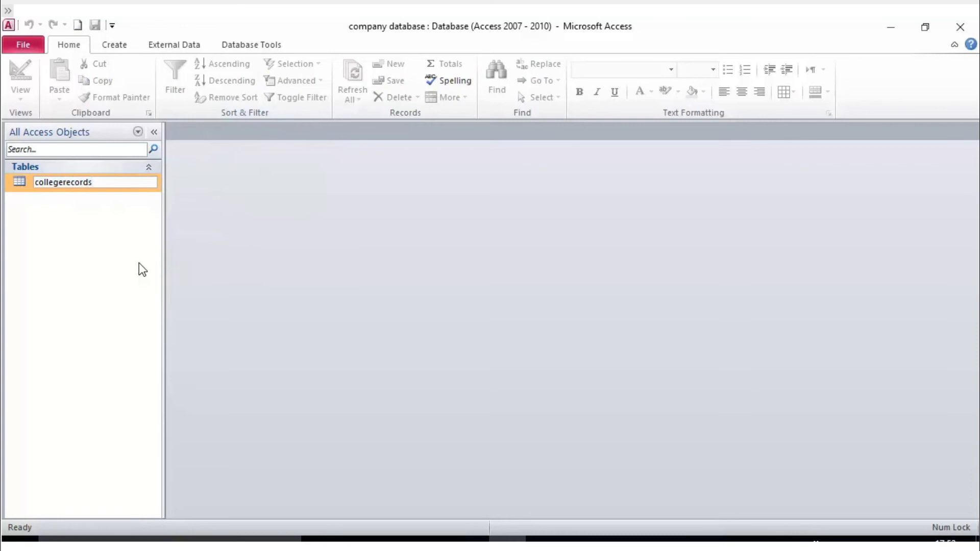
text(new)
key(Return)
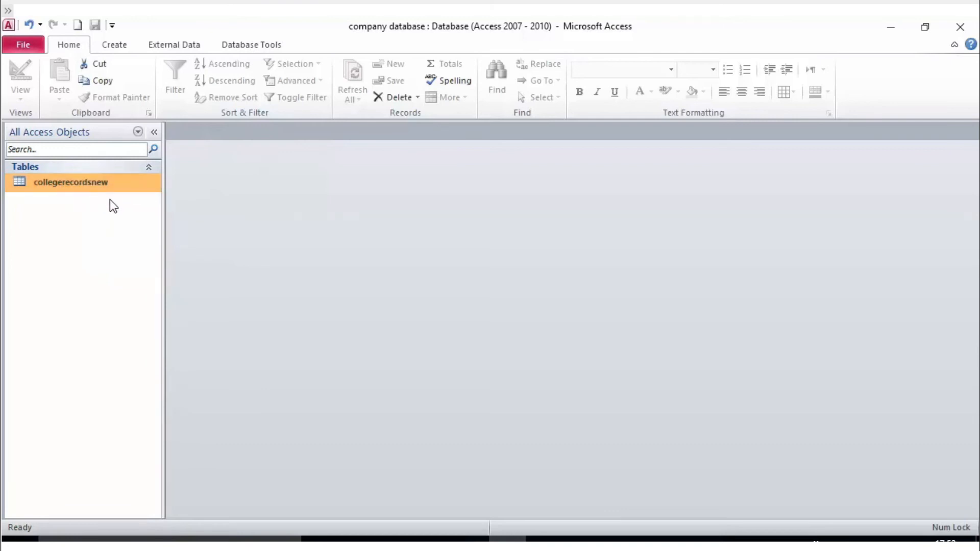
Step: Open the collegerecordsnew table to check its records, and close it
double_click(88, 185)
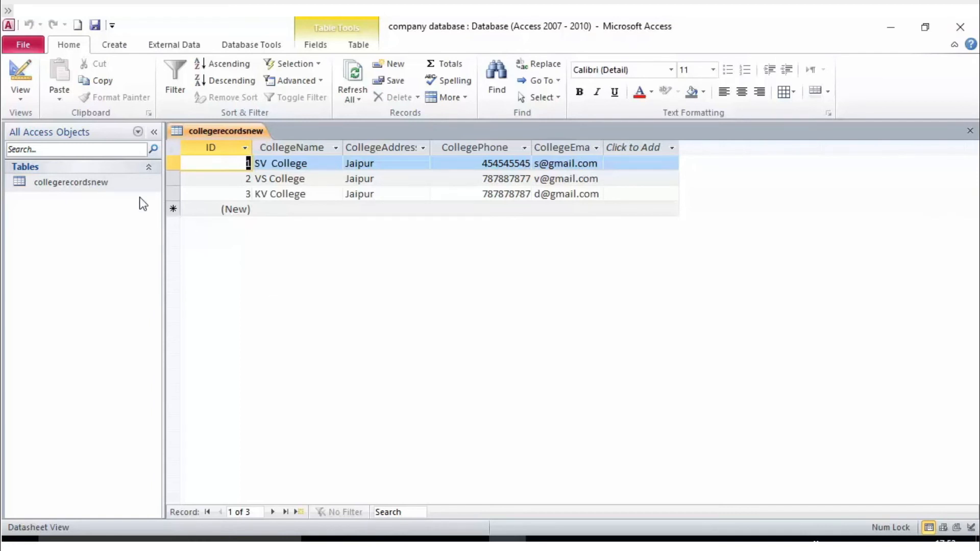
right_click(222, 134)
click(259, 161)
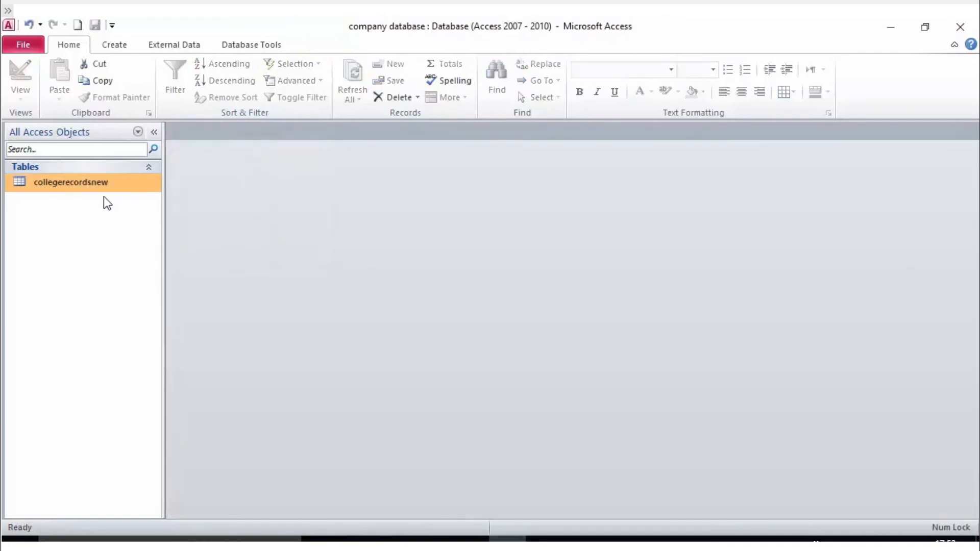
Step: Open the name of the collegerecordsnew table for editing
right_click(82, 189)
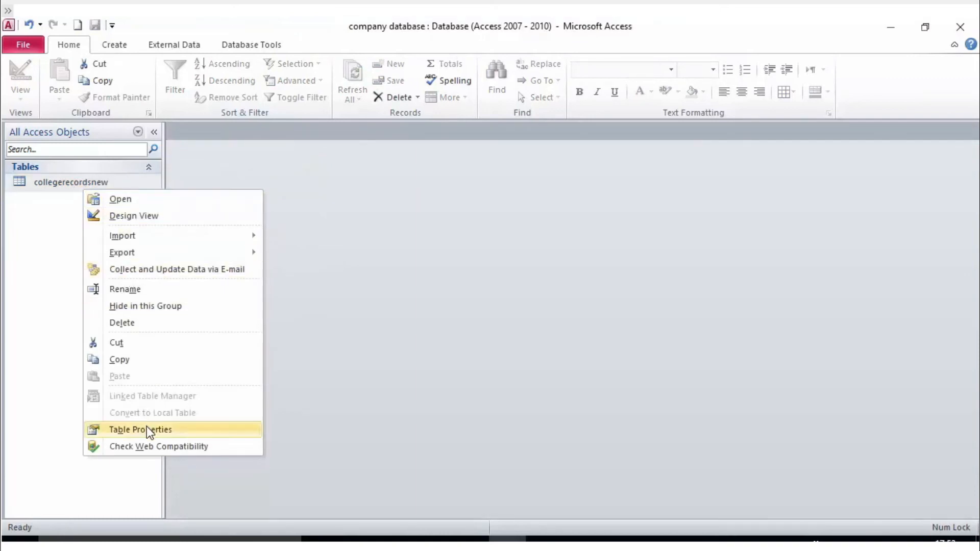
right_click(55, 182)
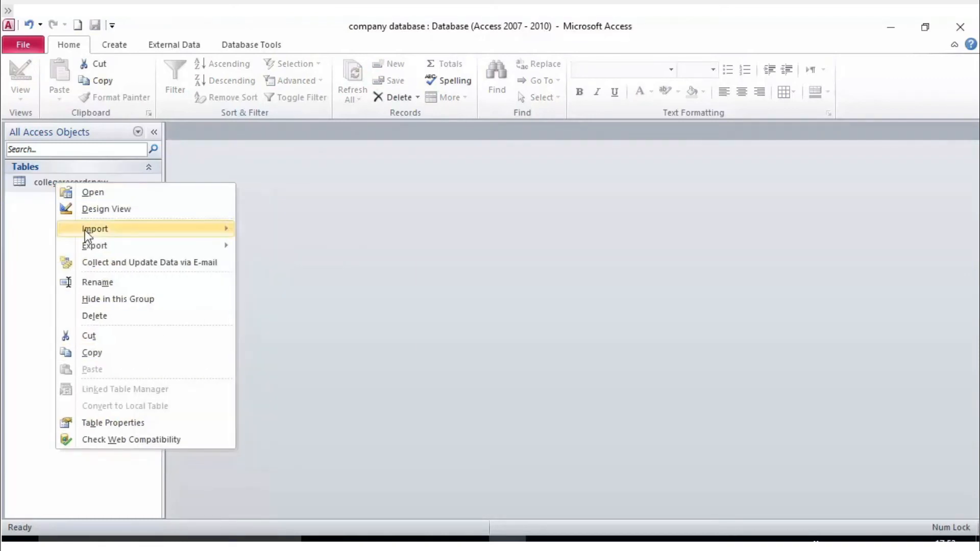
click(105, 284)
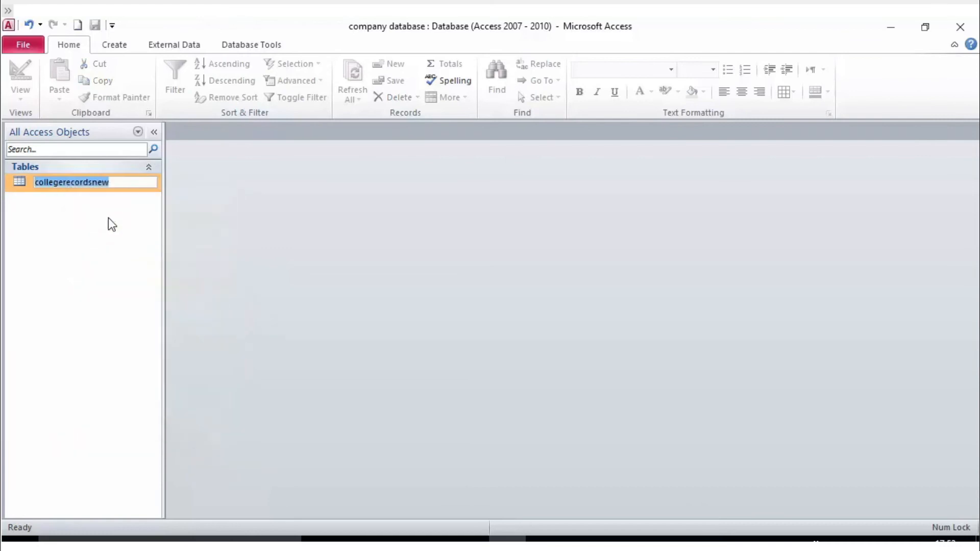
click(135, 186)
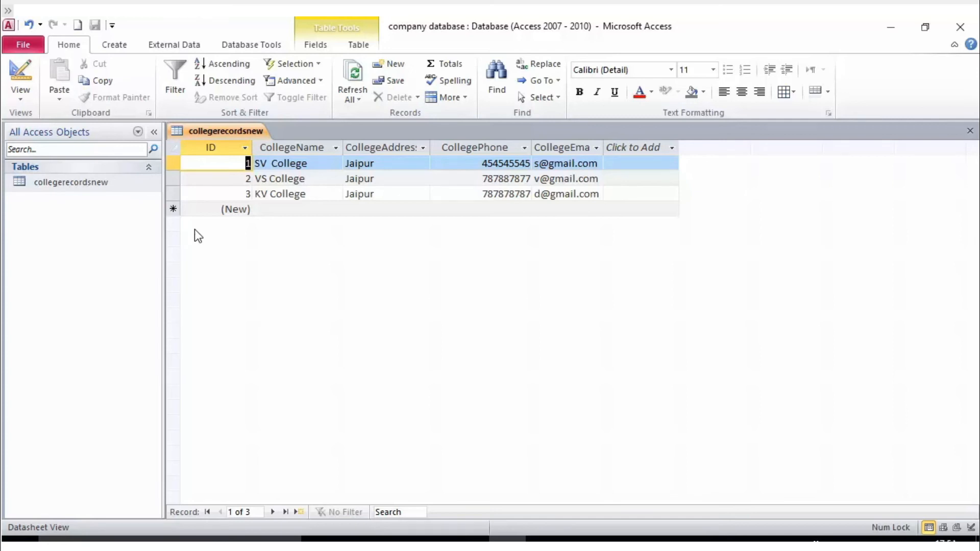
Step: Close the collegerecordsnew table and delete it from the database, confirming the deletion
right_click(203, 133)
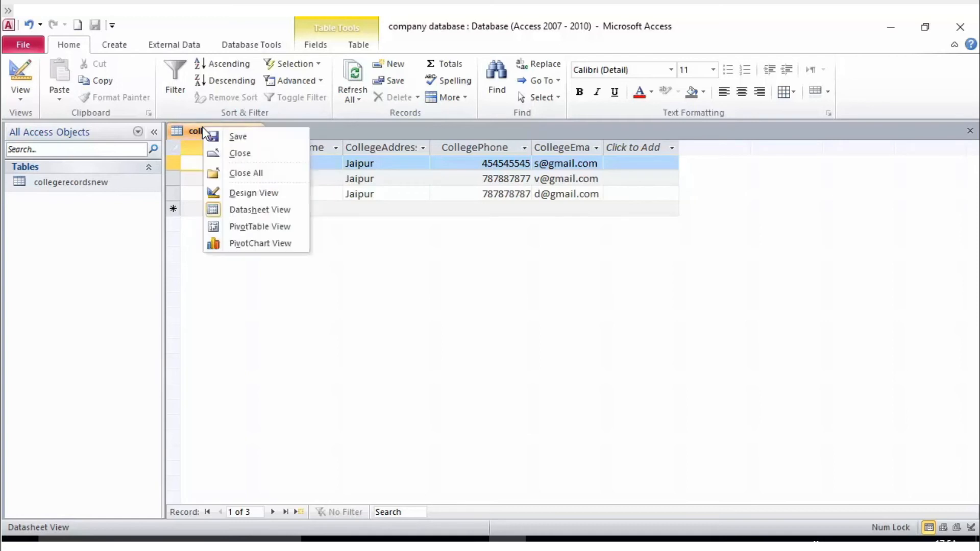
click(225, 154)
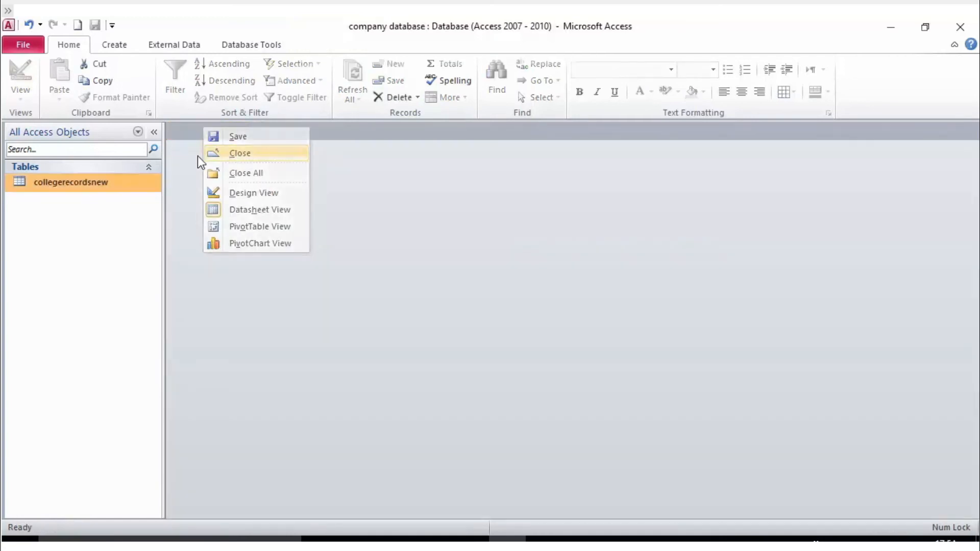
right_click(102, 185)
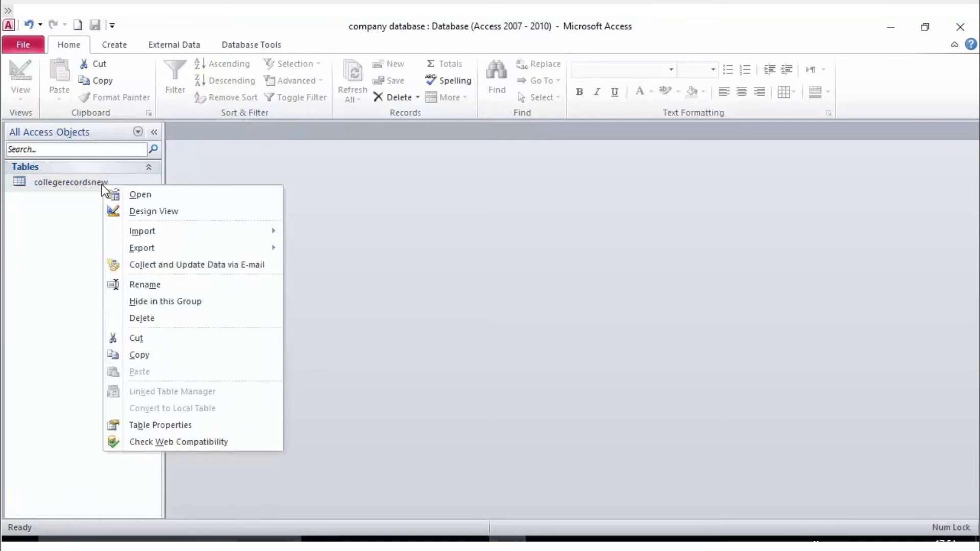
click(144, 320)
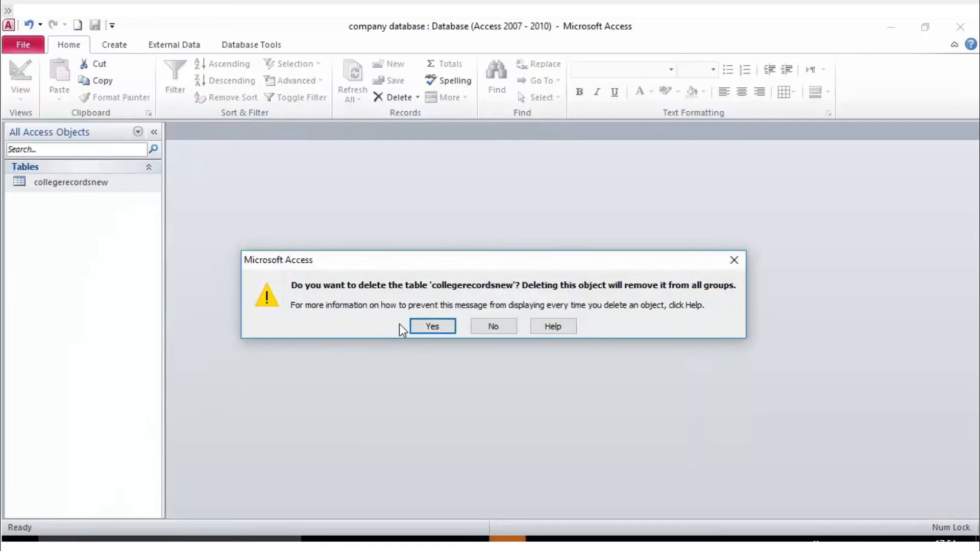
click(433, 328)
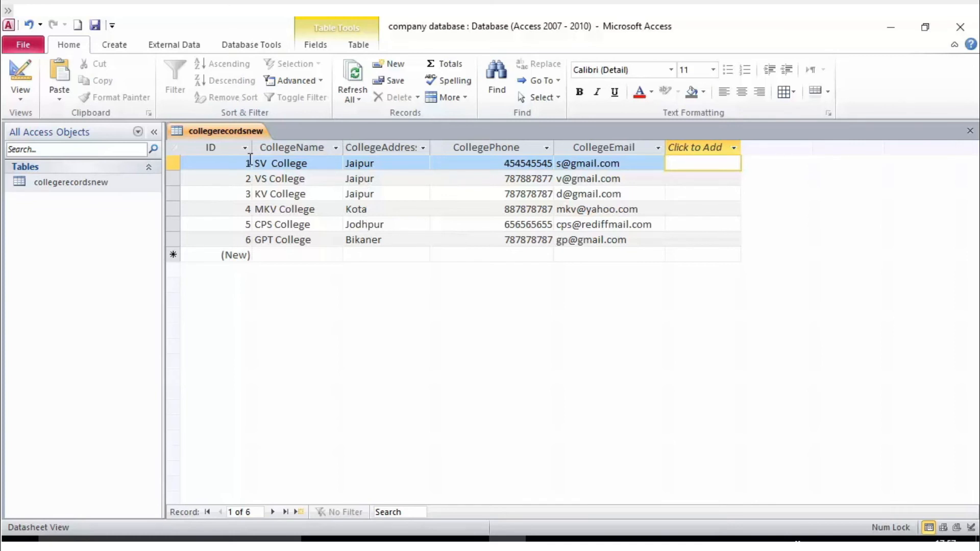
Step: Sort the collegerecordsnew records by CollegeName from A to Z
click(303, 166)
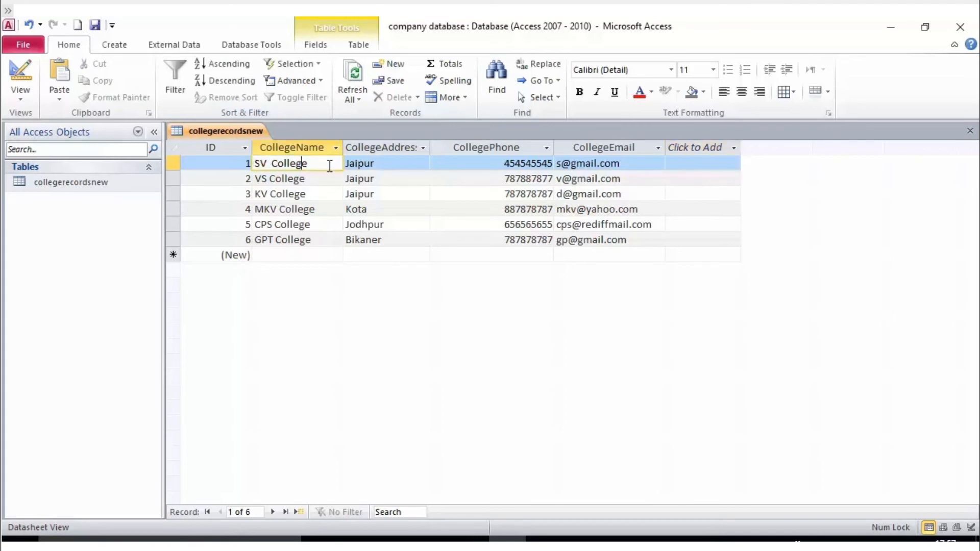
right_click(328, 166)
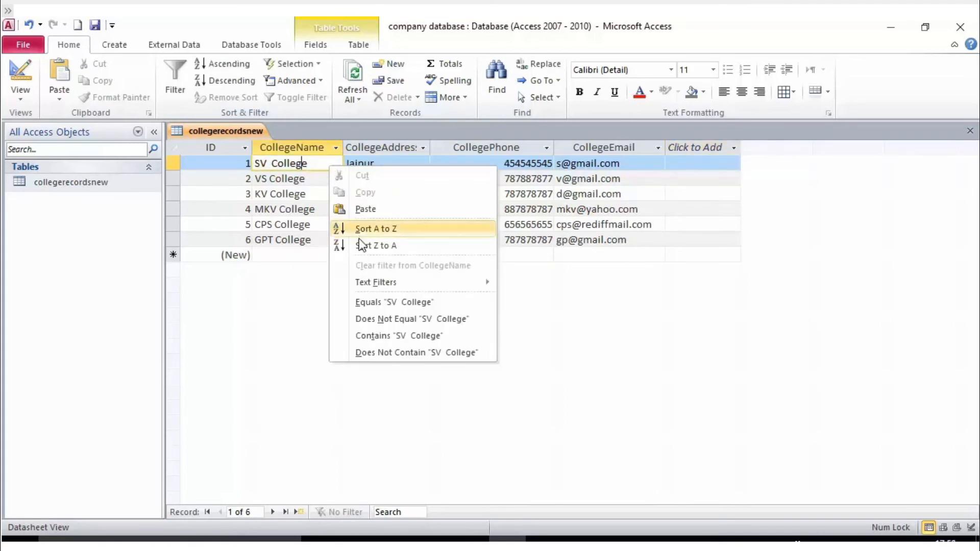
click(373, 229)
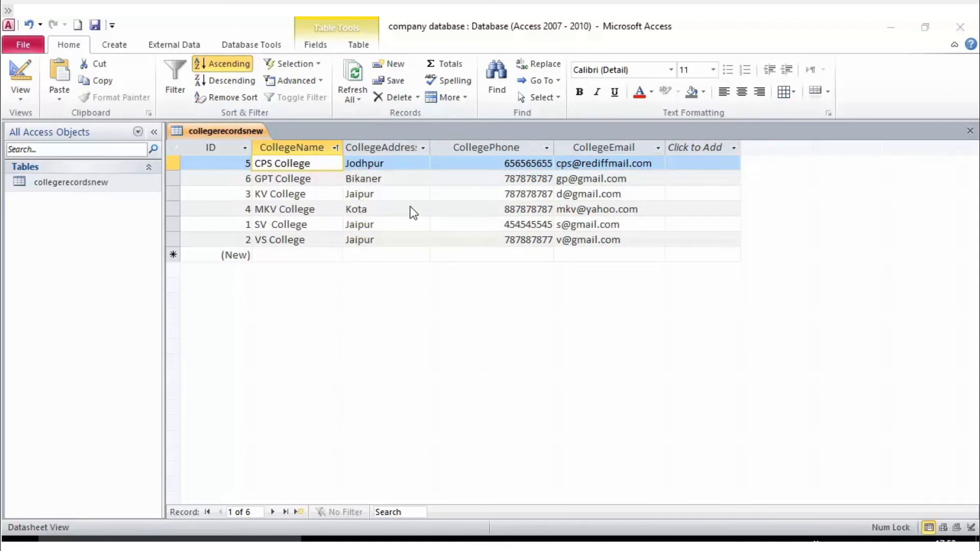
right_click(387, 152)
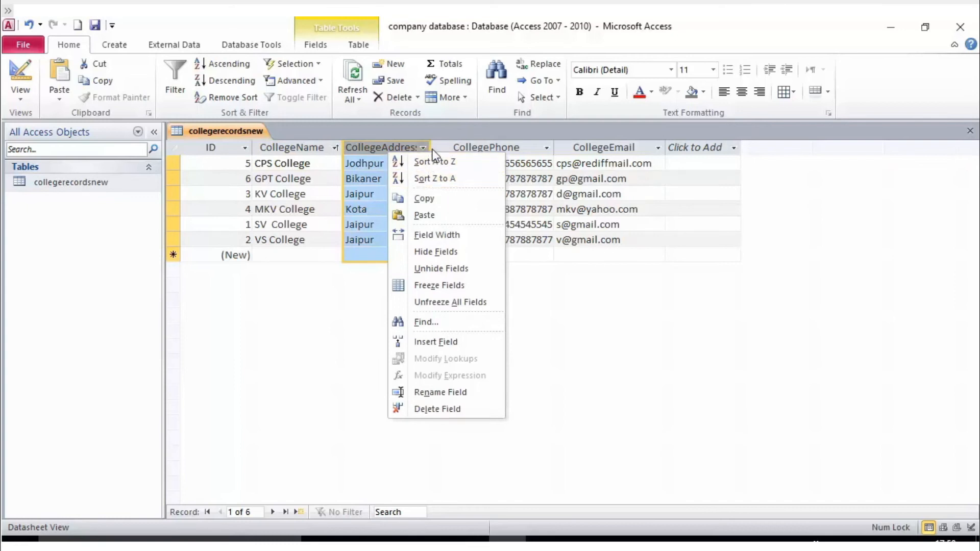
click(370, 154)
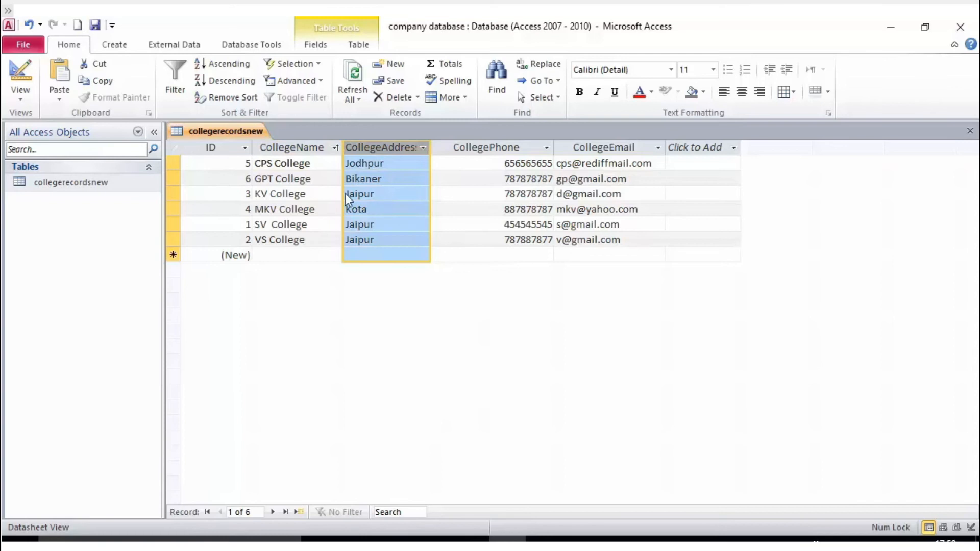
click(298, 149)
click(474, 147)
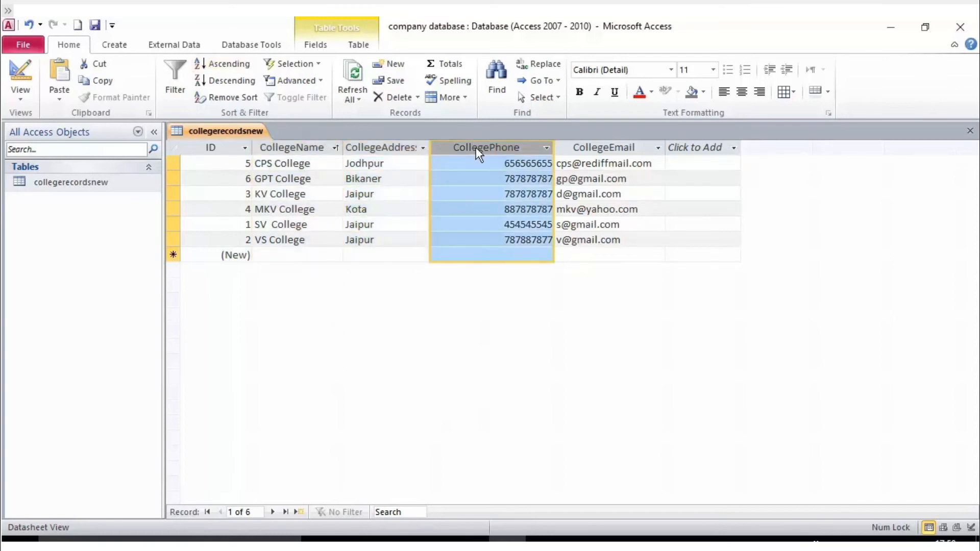
click(612, 149)
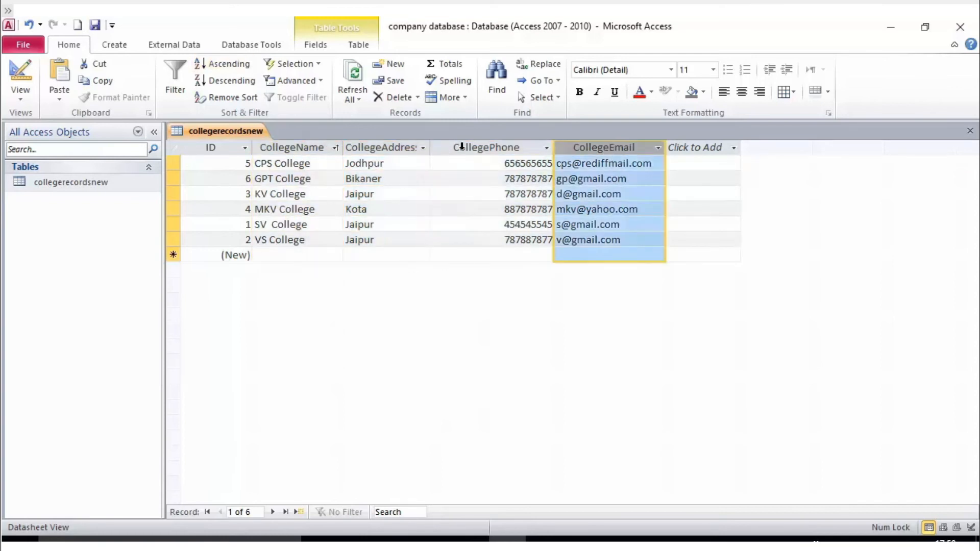
click(365, 148)
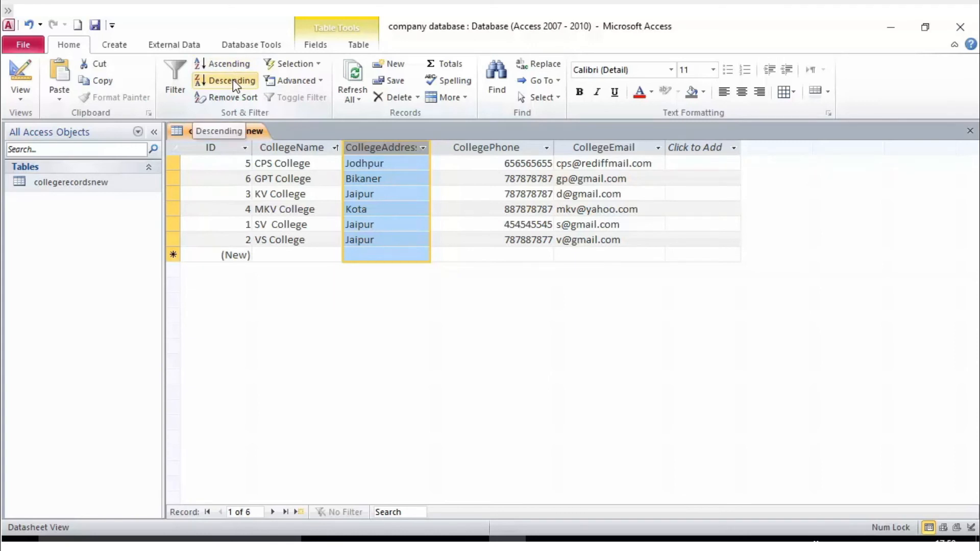
click(530, 162)
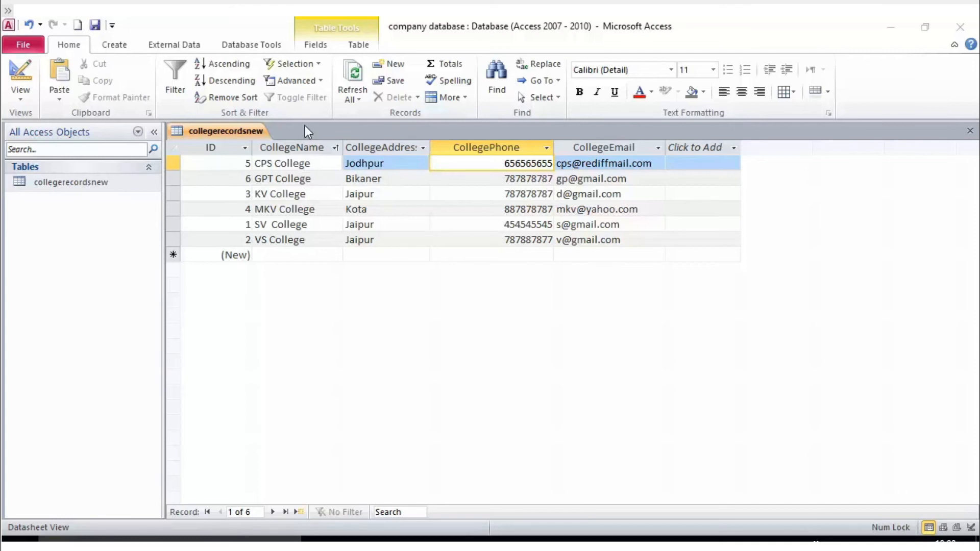
Step: Sort the records by CollegeAddress in ascending order, and switch that sort to descending
click(308, 147)
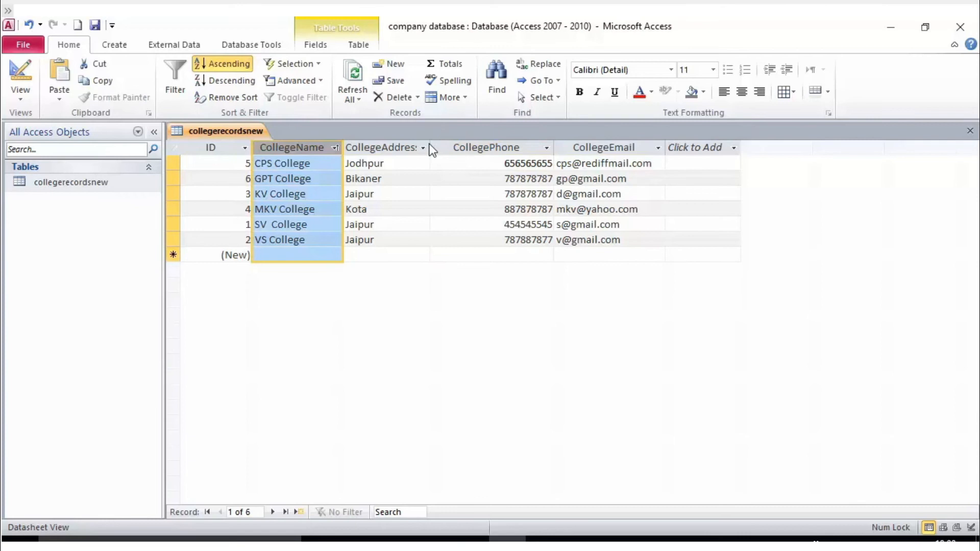
click(393, 147)
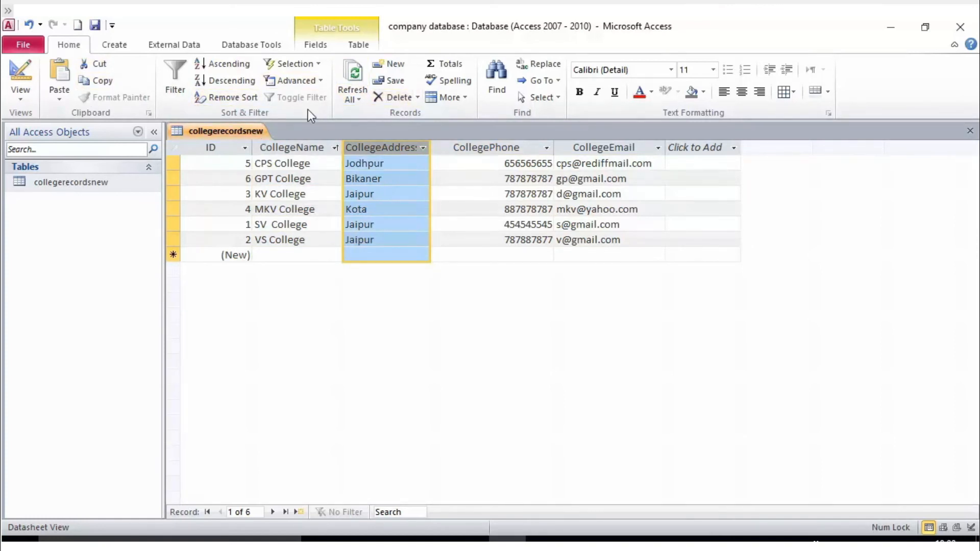
click(242, 71)
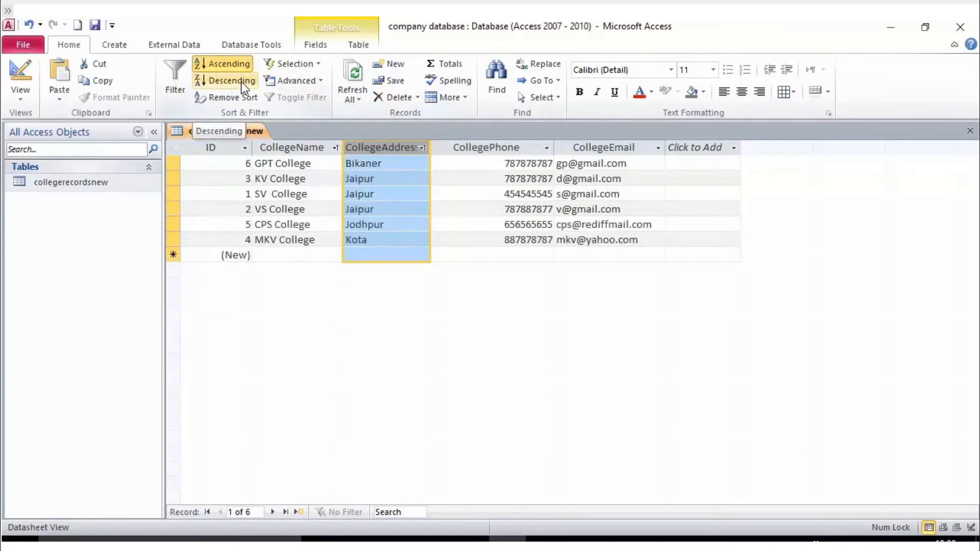
click(241, 81)
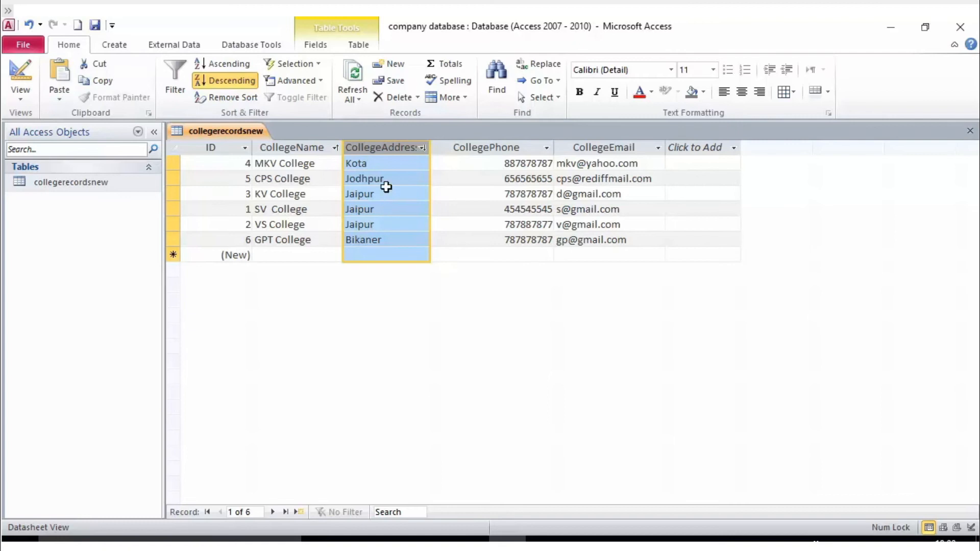
Step: Go through the sorted CollegeAddress values one by one, and remove all sorting from the table
click(384, 163)
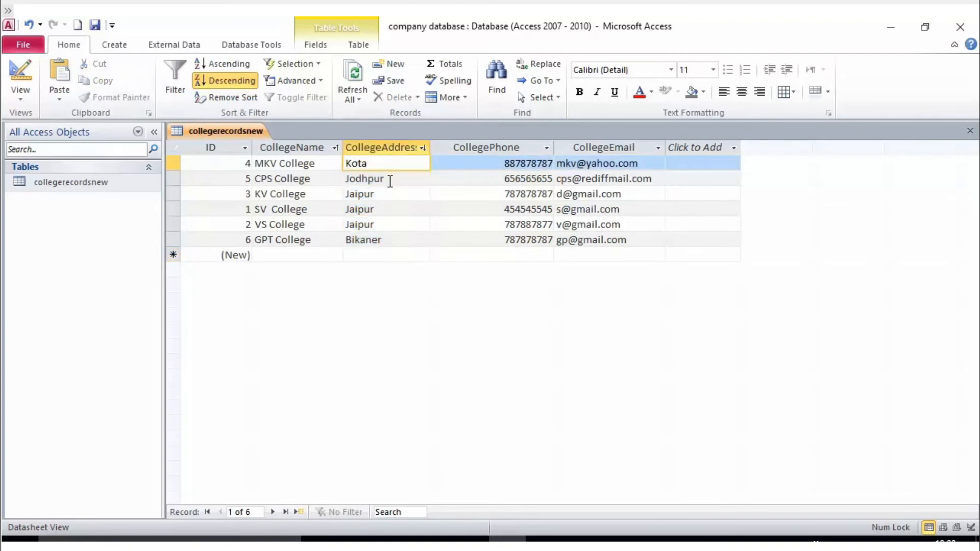
click(390, 179)
click(389, 194)
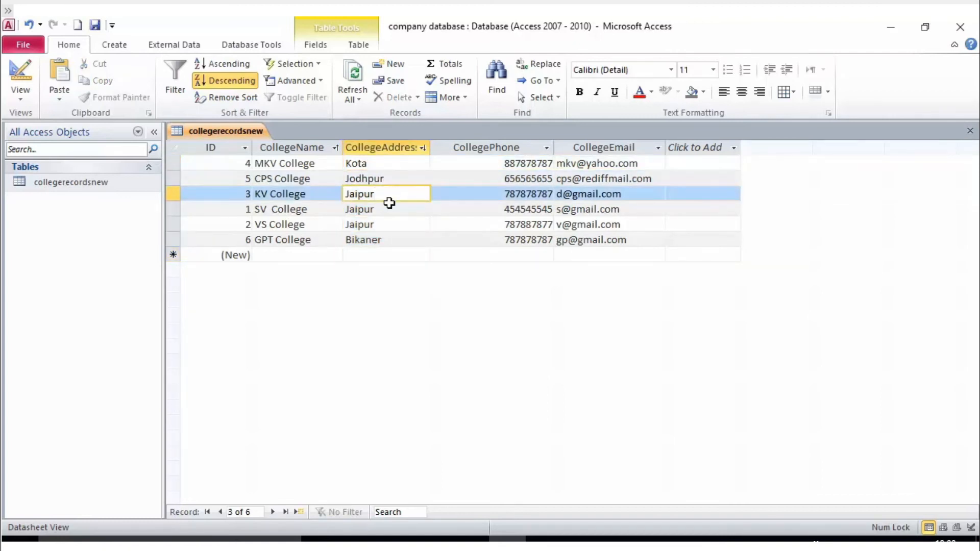
click(391, 210)
click(394, 225)
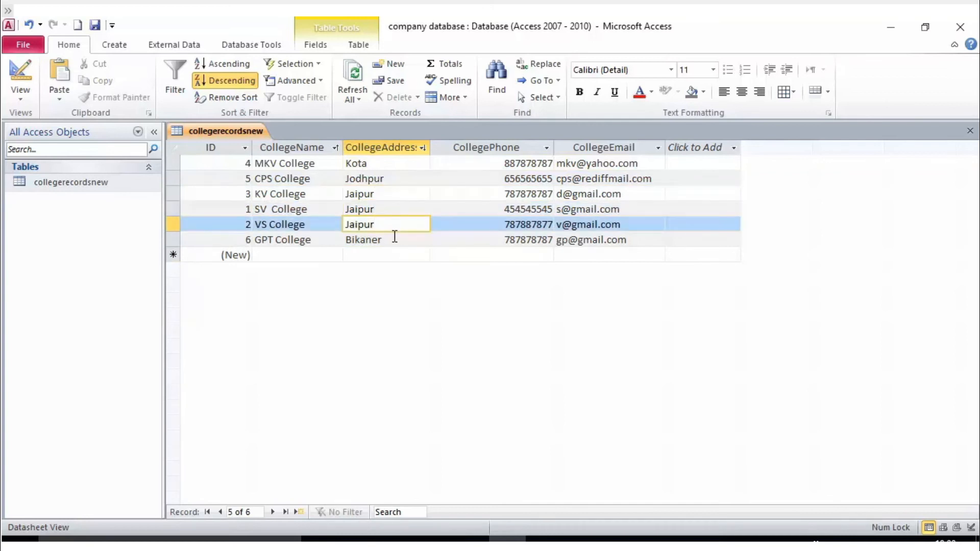
click(394, 239)
click(375, 162)
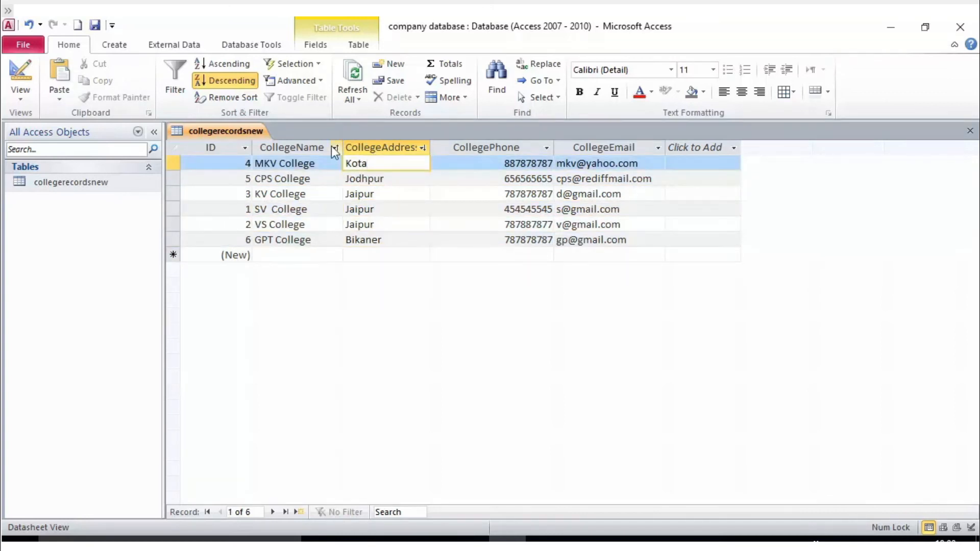
click(225, 97)
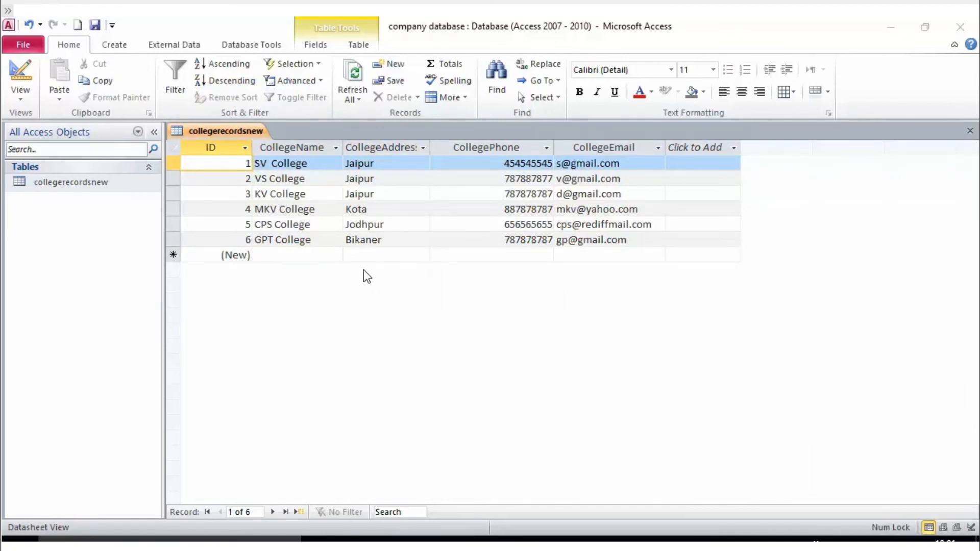
Step: Filter the CollegeAddress field to show only the Jaipur records
click(297, 180)
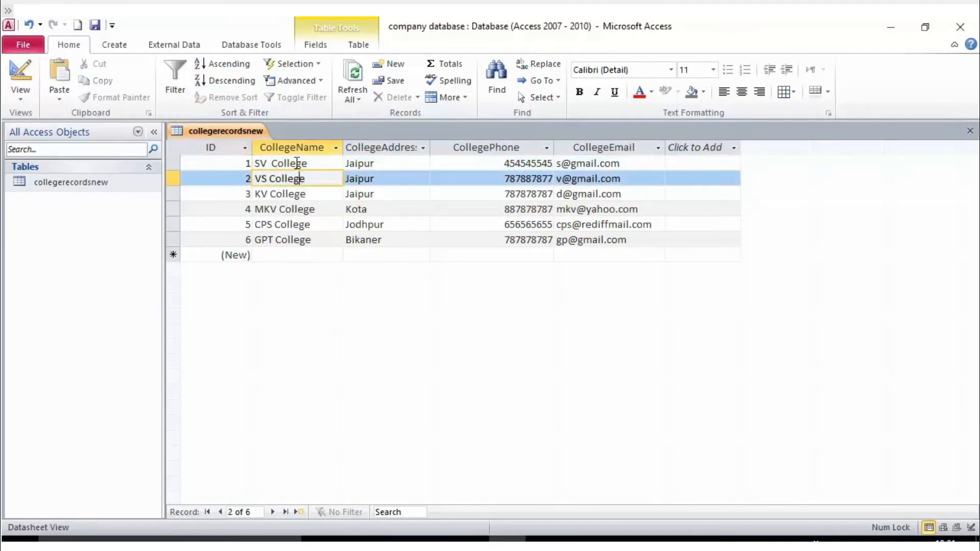
click(293, 146)
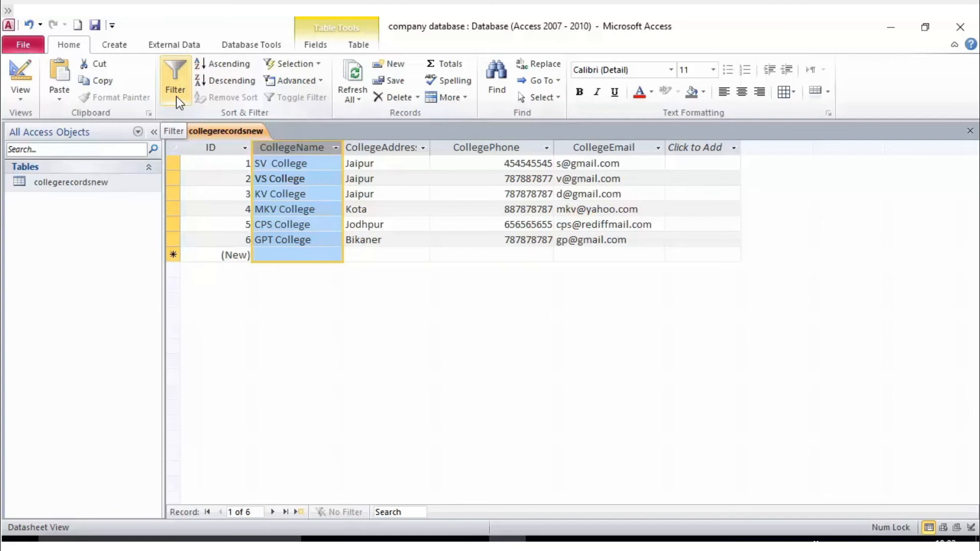
click(395, 169)
click(391, 147)
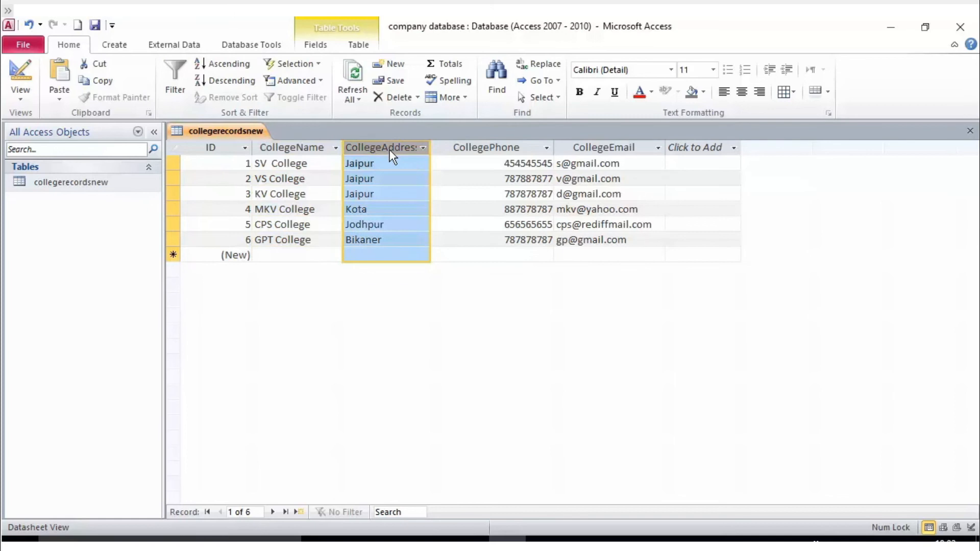
click(167, 84)
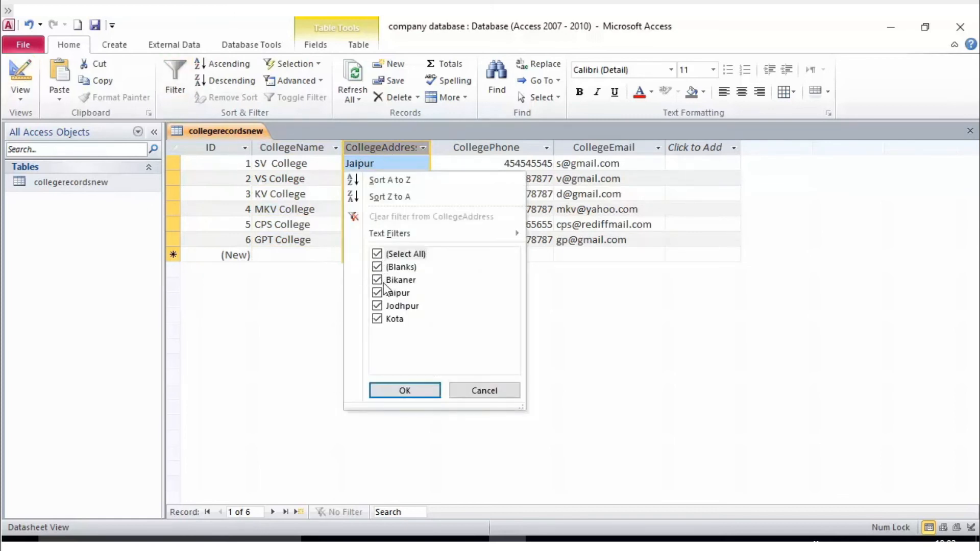
click(377, 254)
click(377, 293)
key(Return)
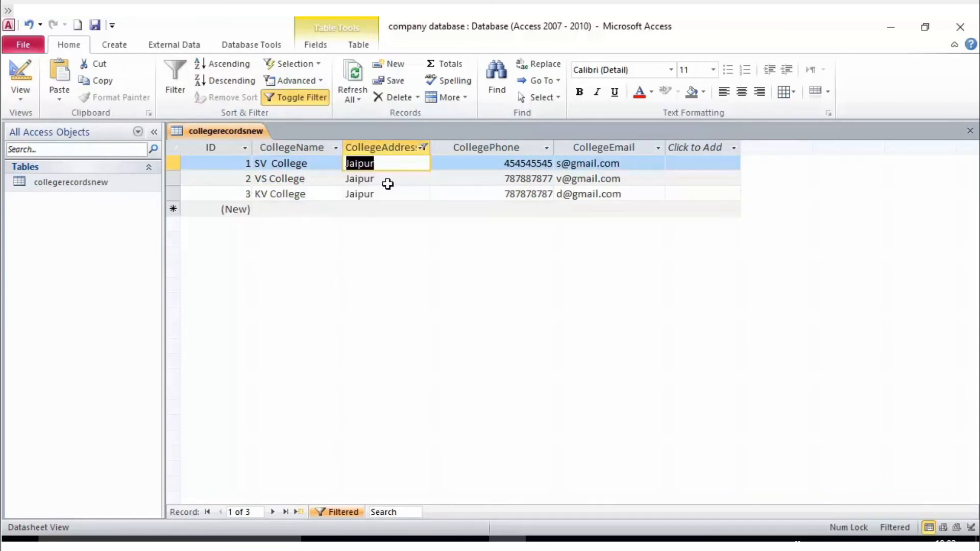
Step: Reselect all values in the CollegeAddress filter to show every record again
click(421, 149)
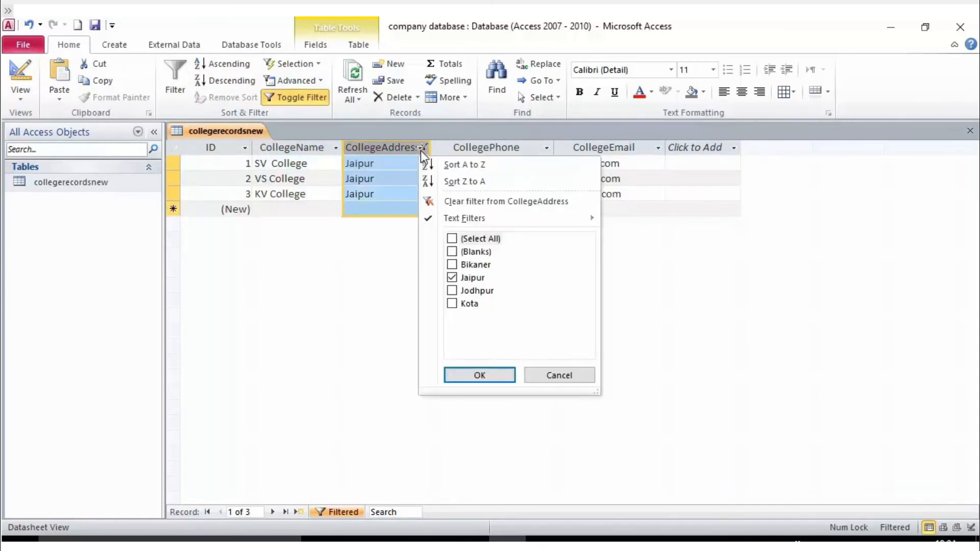
click(452, 238)
click(478, 375)
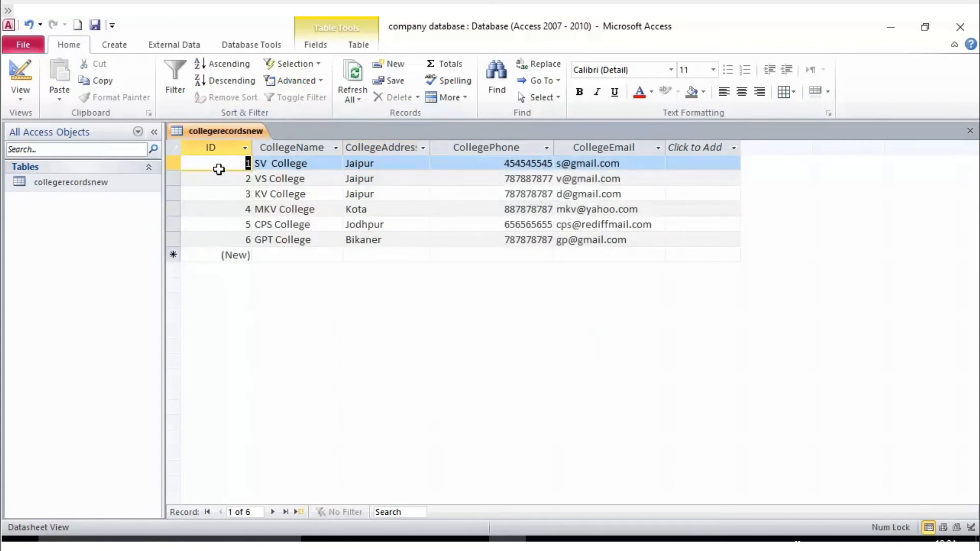
Step: Filter the CollegeAddress field to show only the Jaipur records, leaving blanks and all other cities out
click(398, 144)
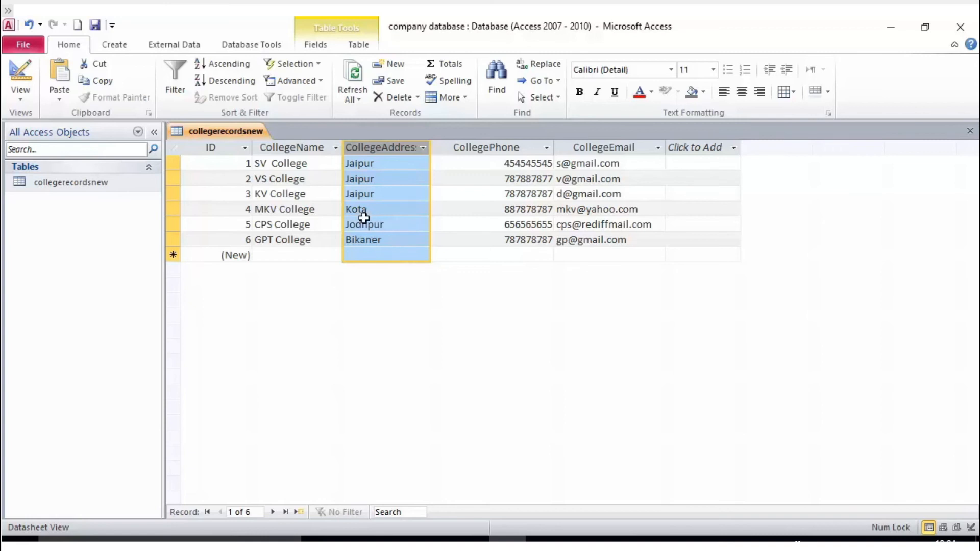
click(422, 148)
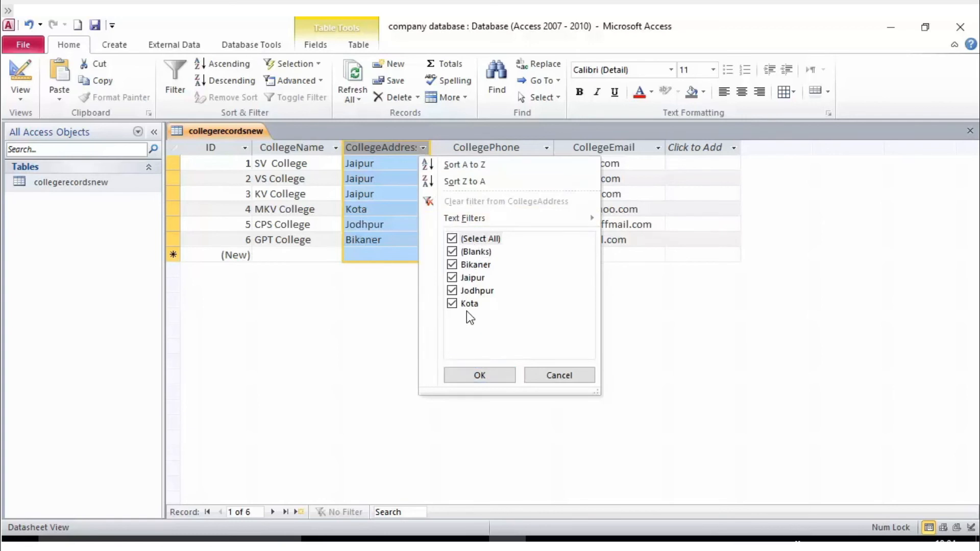
click(452, 238)
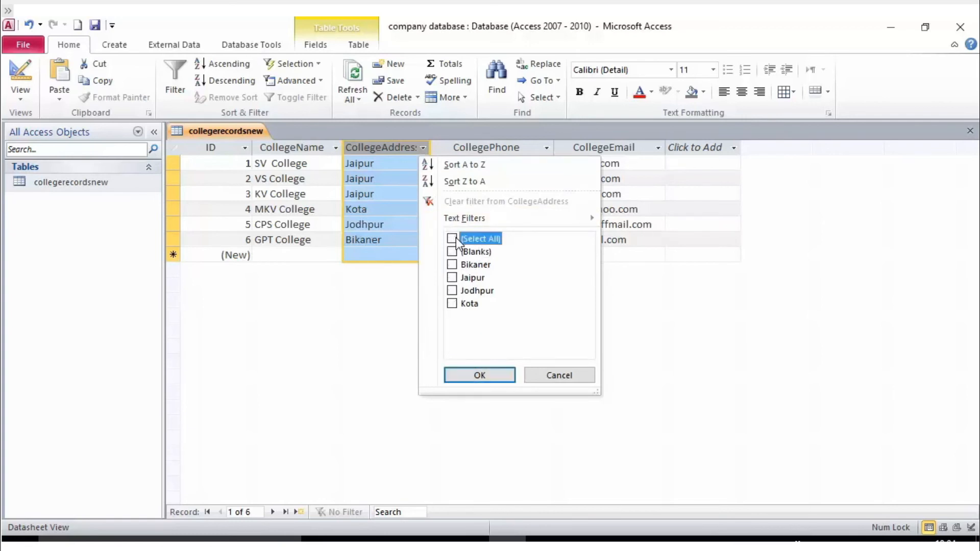
click(451, 254)
click(452, 253)
click(452, 277)
click(452, 279)
click(452, 279)
click(452, 239)
click(452, 239)
click(452, 252)
click(458, 380)
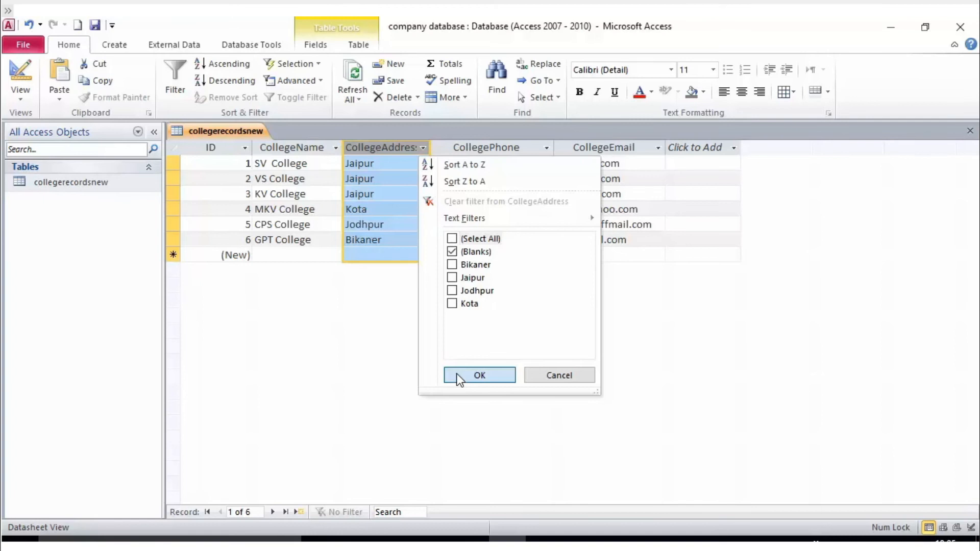
click(452, 278)
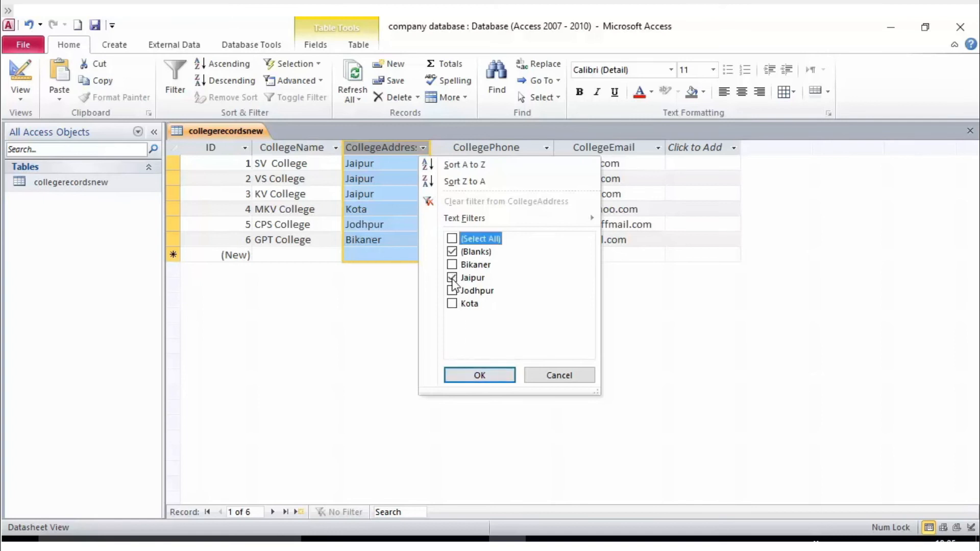
click(452, 252)
click(476, 375)
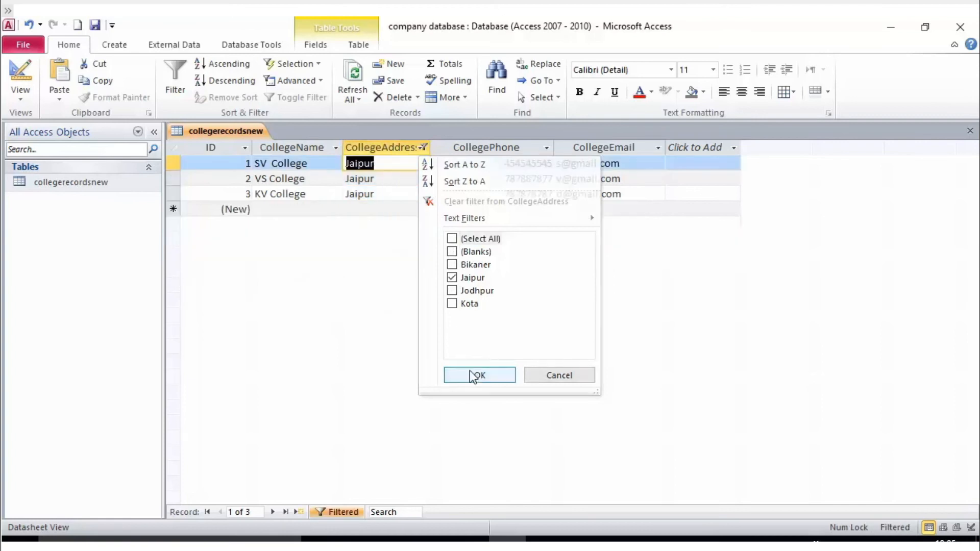
click(404, 210)
click(404, 193)
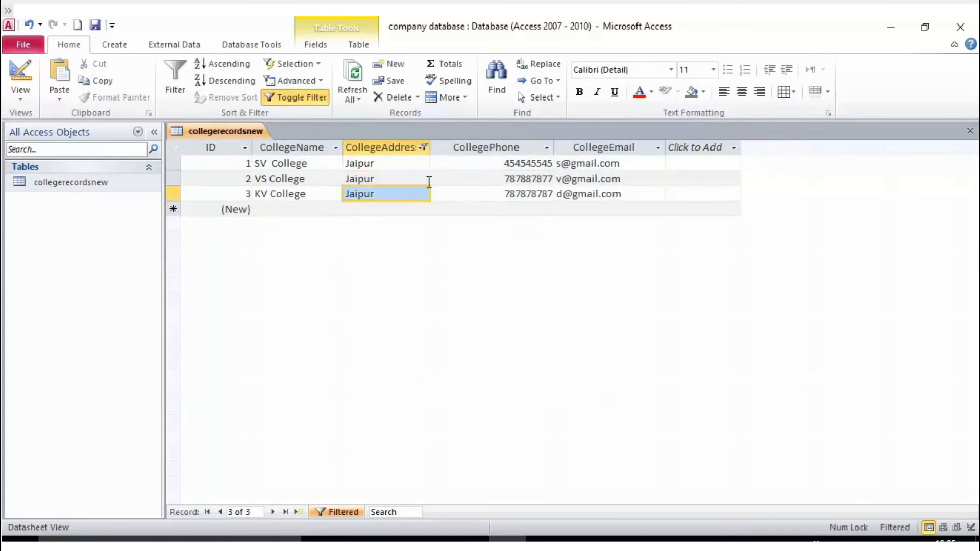
Step: Clear the filter from the CollegeAddress field and reopen its list of filter values
click(424, 143)
key(Escape)
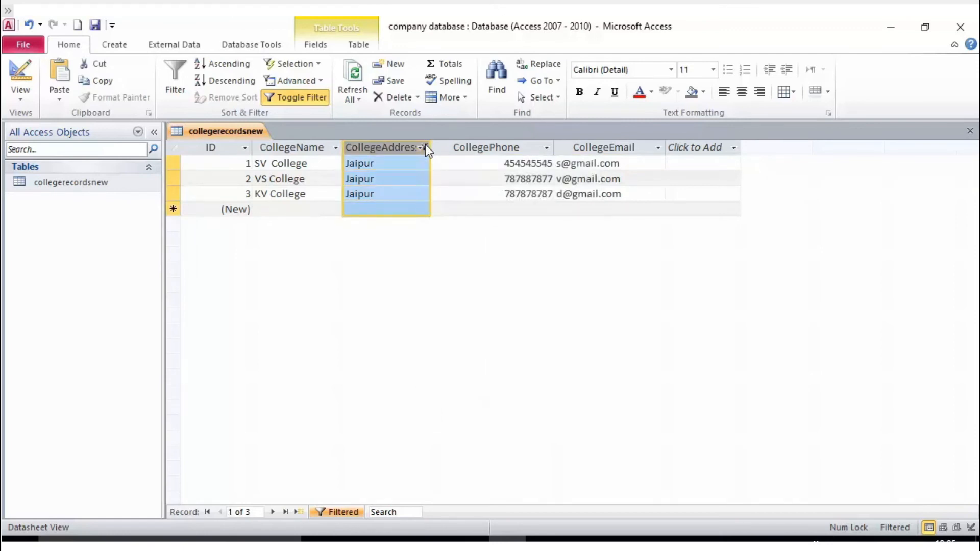
click(422, 148)
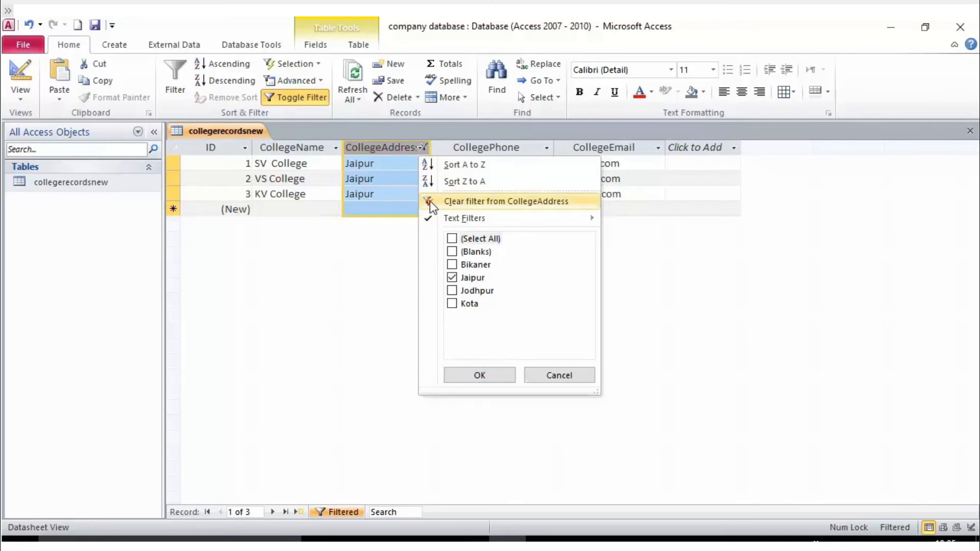
click(429, 200)
click(423, 148)
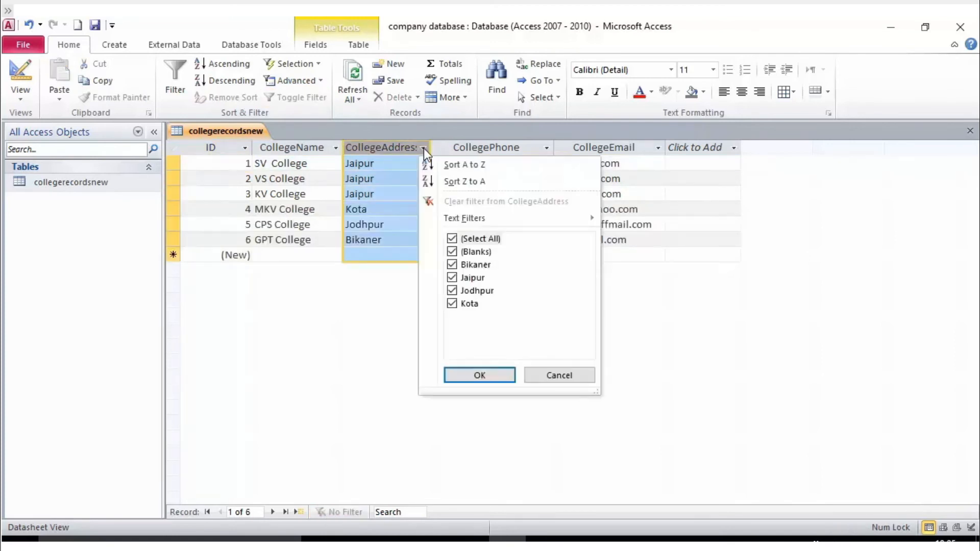
Step: Filter the CollegeAddress field to show only the Jodhpur records
click(397, 149)
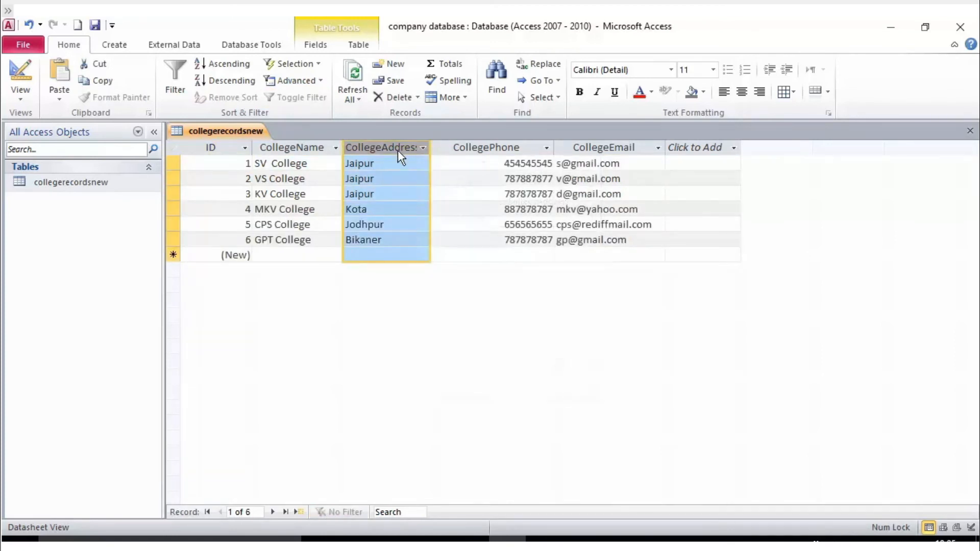
click(174, 79)
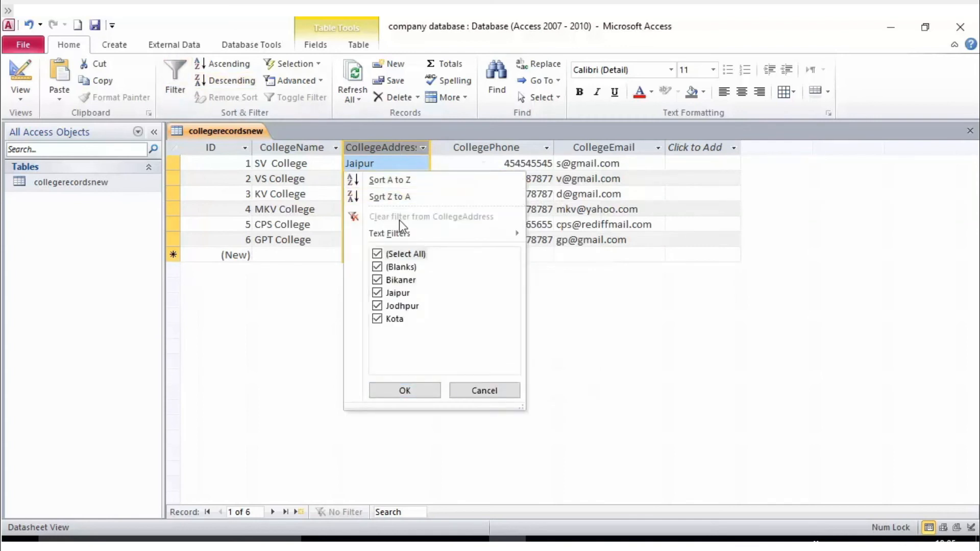
click(377, 254)
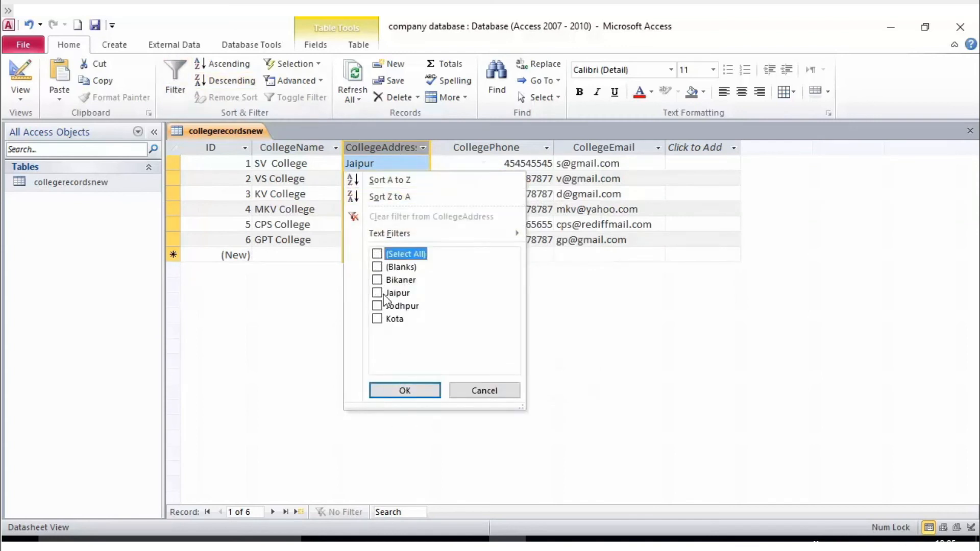
click(377, 305)
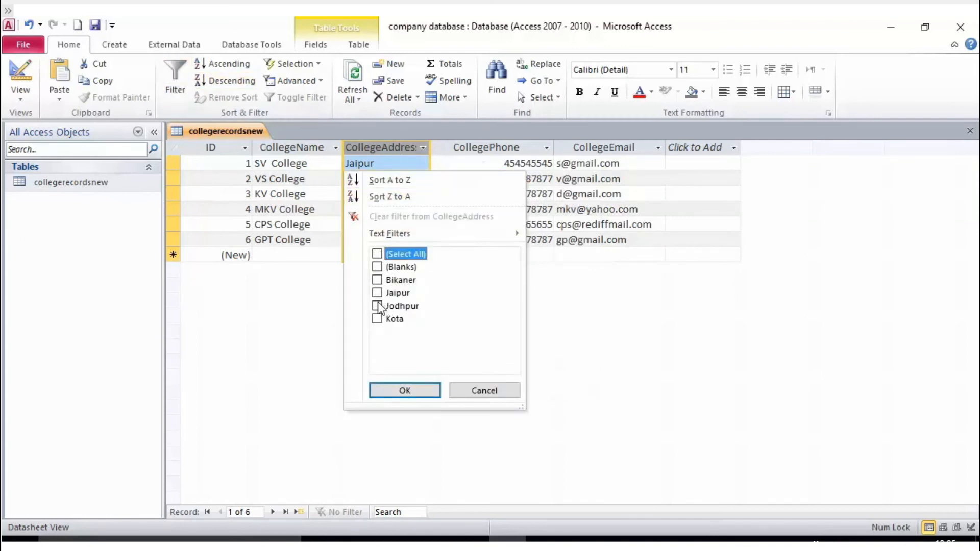
click(409, 391)
Step: Select all values in the CollegeAddress filter again to bring back every record
click(422, 147)
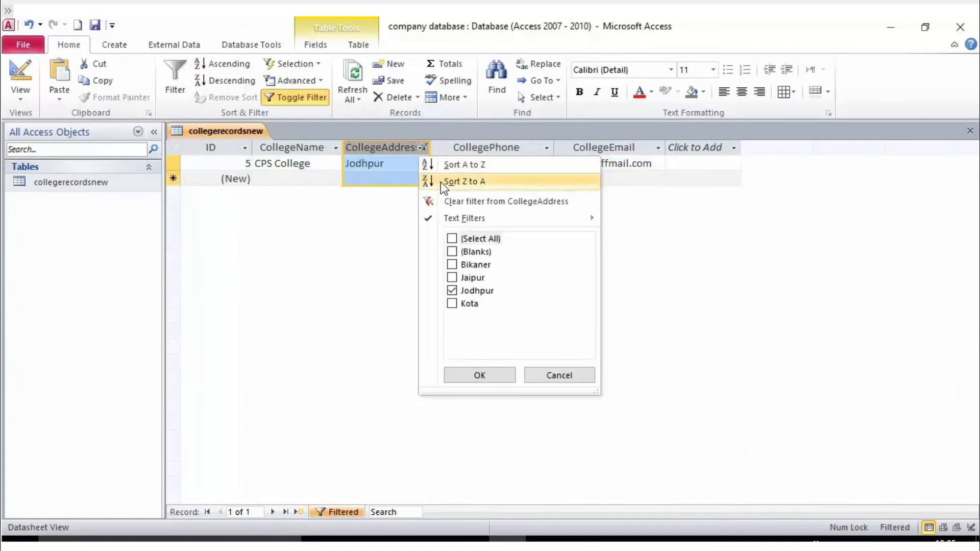
click(452, 238)
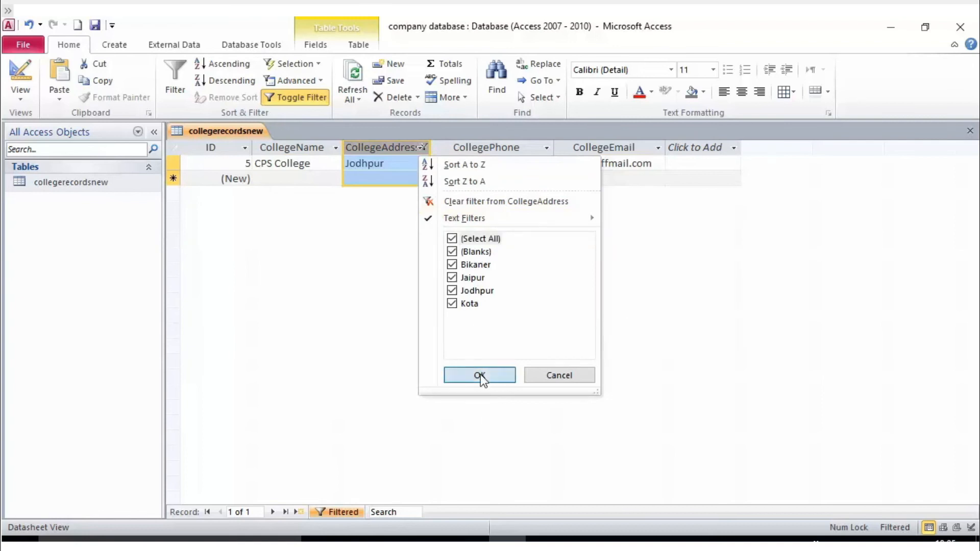
click(479, 376)
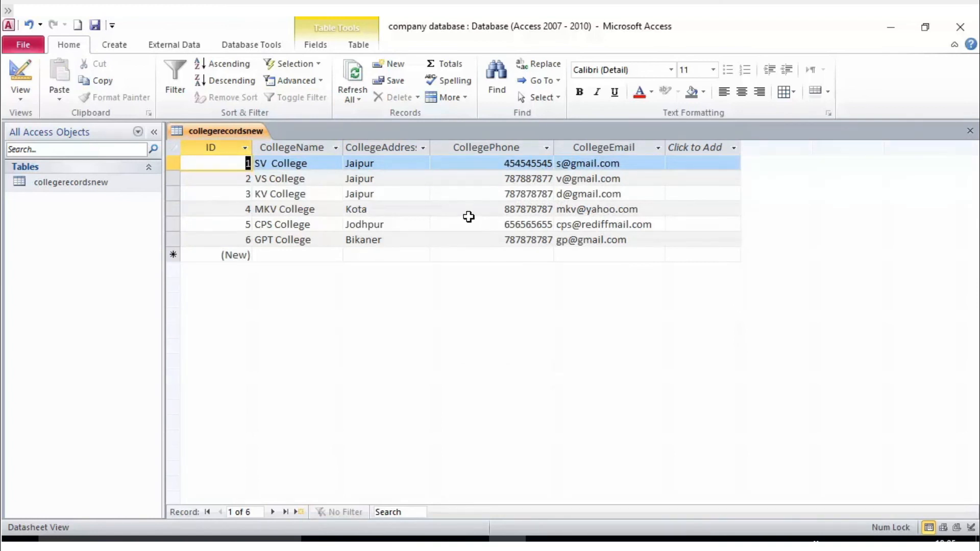
click(363, 212)
click(295, 240)
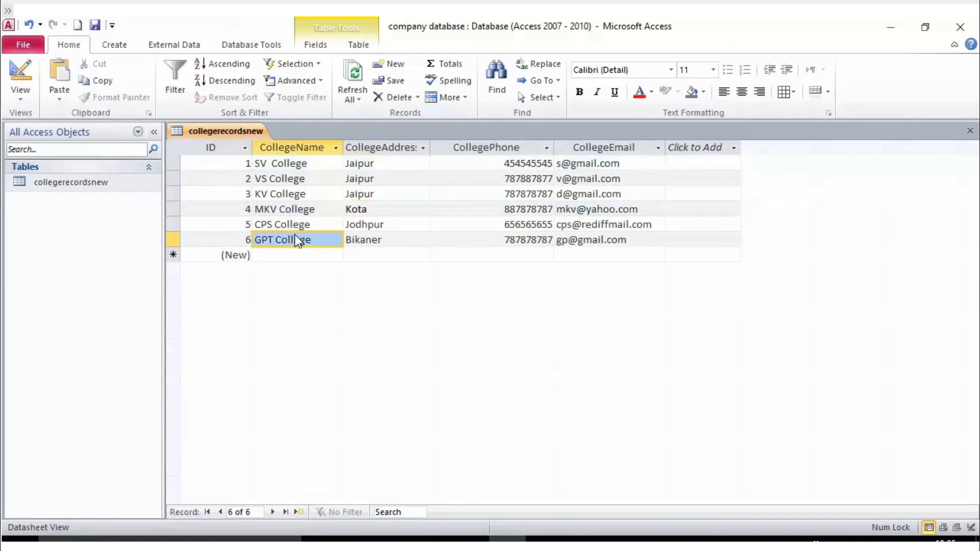
right_click(426, 250)
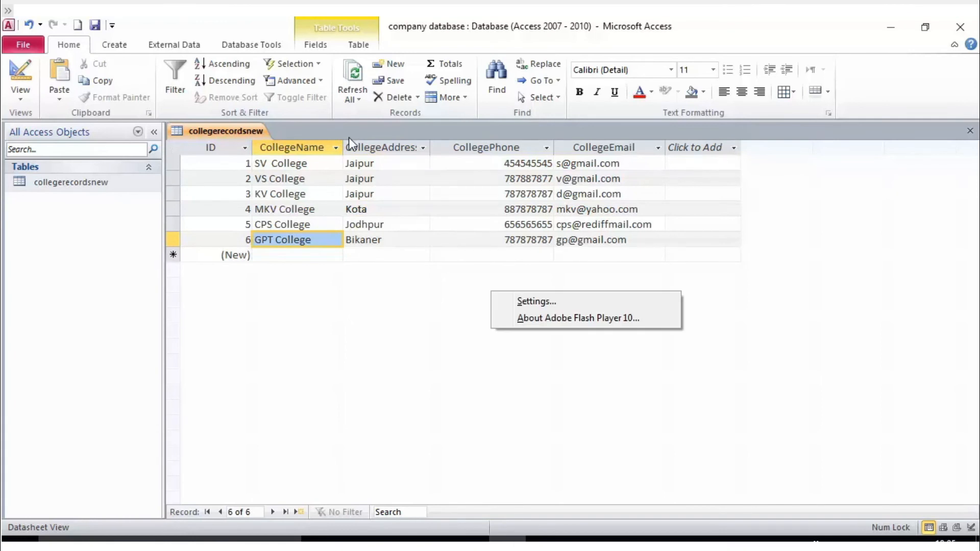
click(334, 182)
click(335, 209)
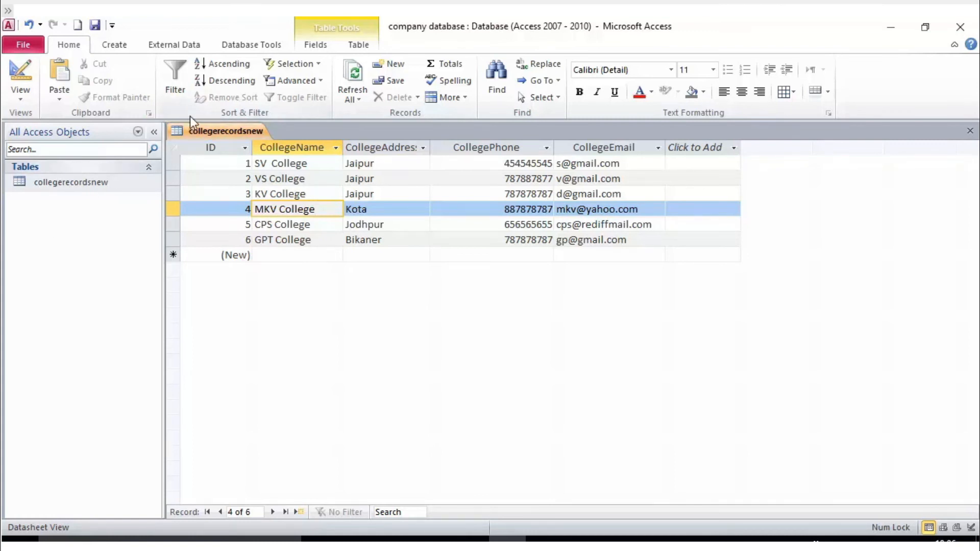
click(106, 182)
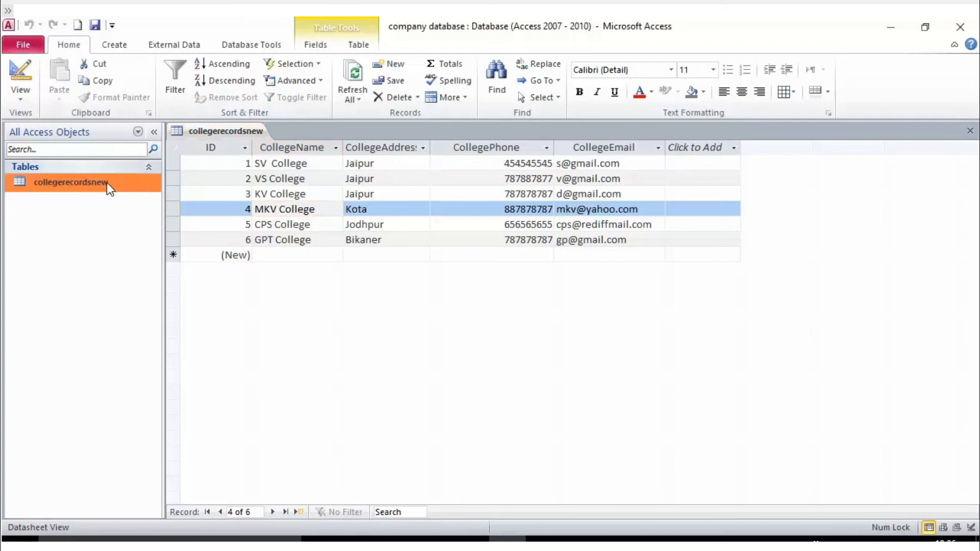
click(120, 45)
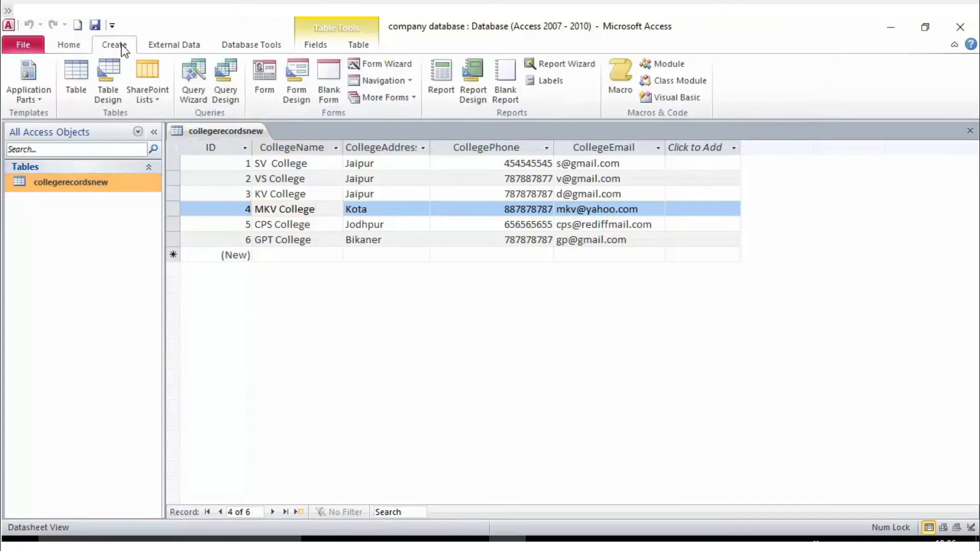
click(167, 42)
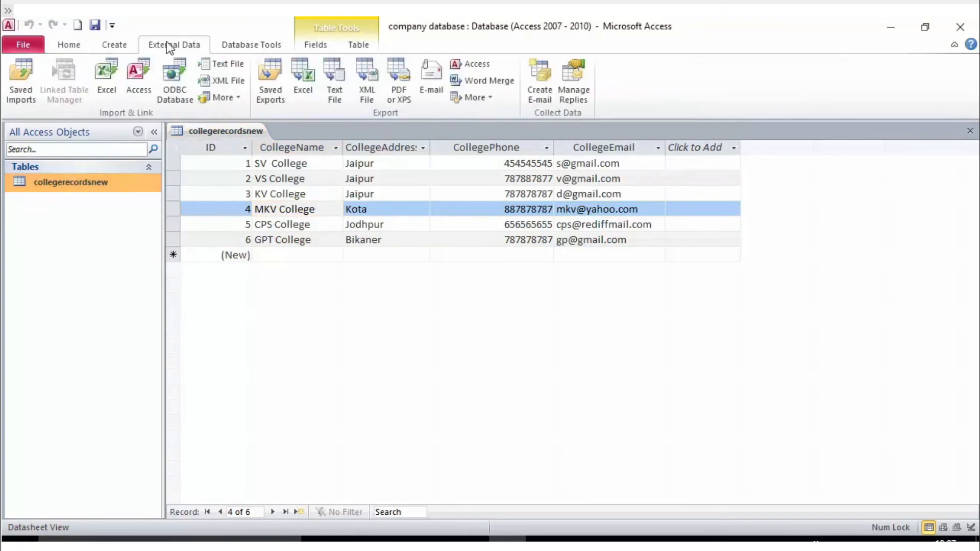
click(252, 48)
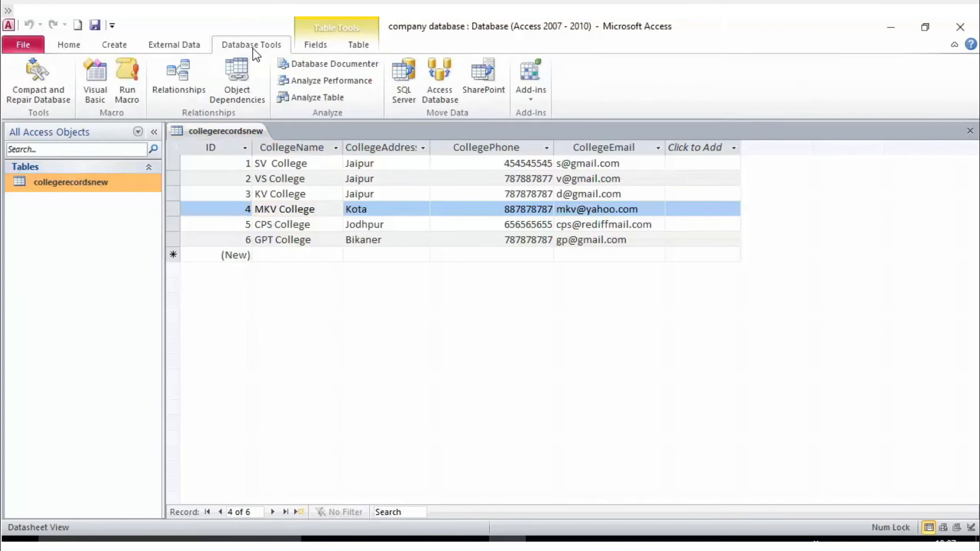
click(325, 47)
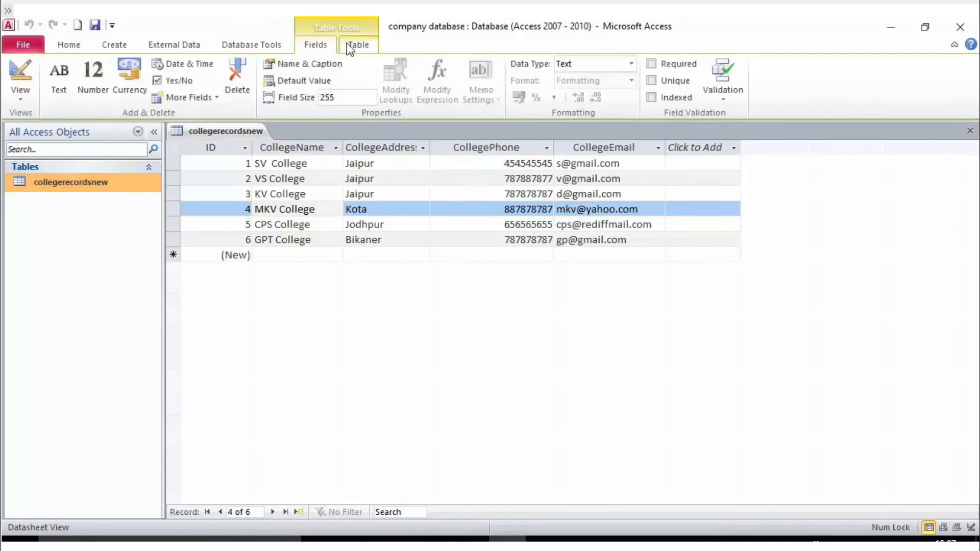
click(350, 43)
click(174, 45)
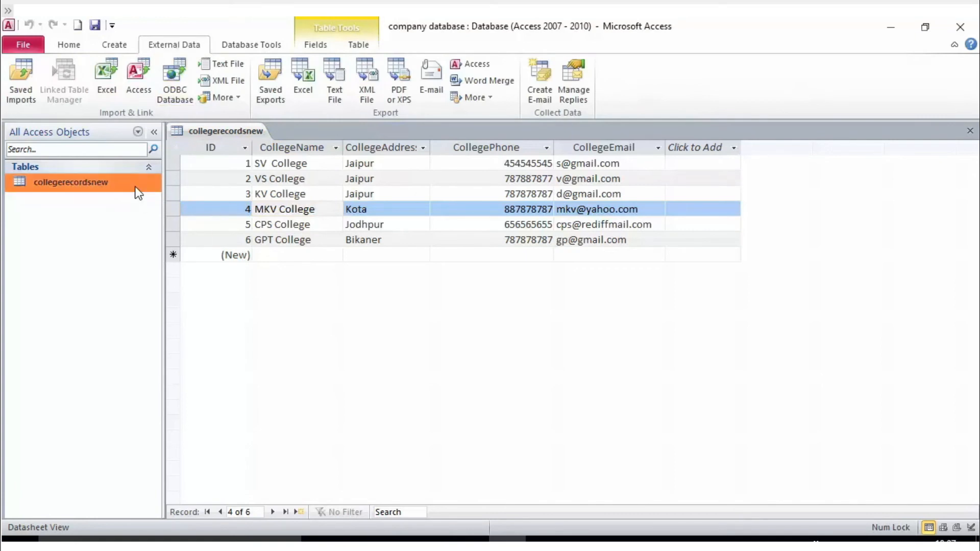
click(175, 184)
click(175, 179)
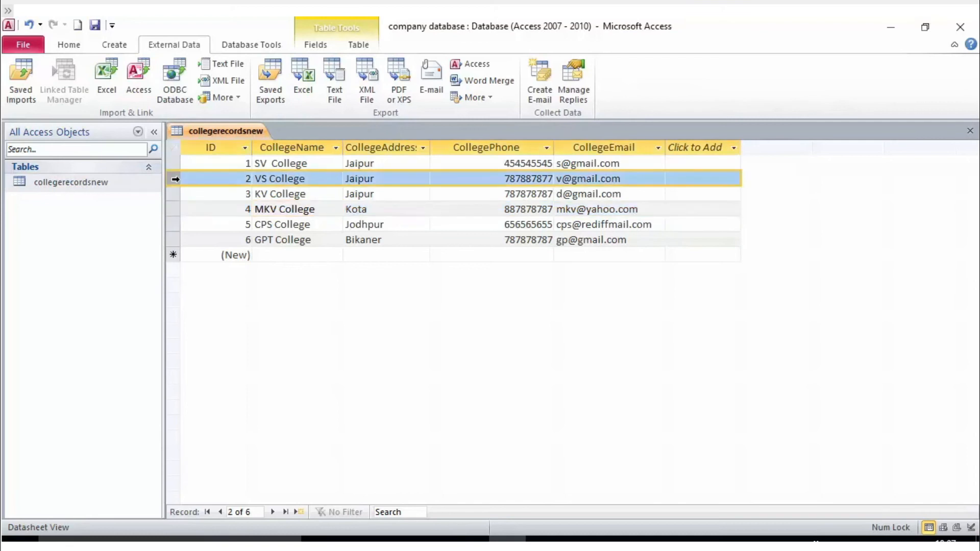
click(72, 44)
click(313, 41)
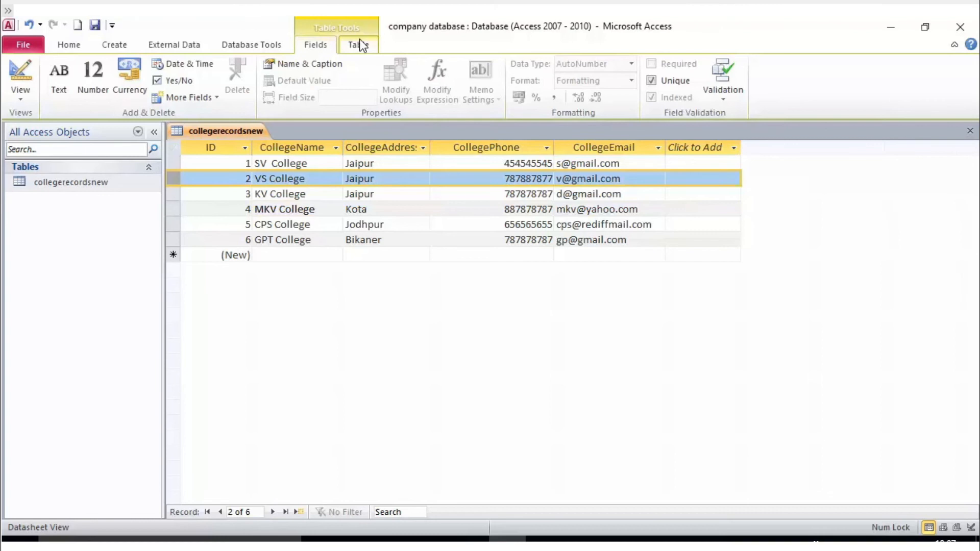
Step: Select the CollegeName field and switch the collegerecordsnew table to Design View
click(296, 194)
click(298, 148)
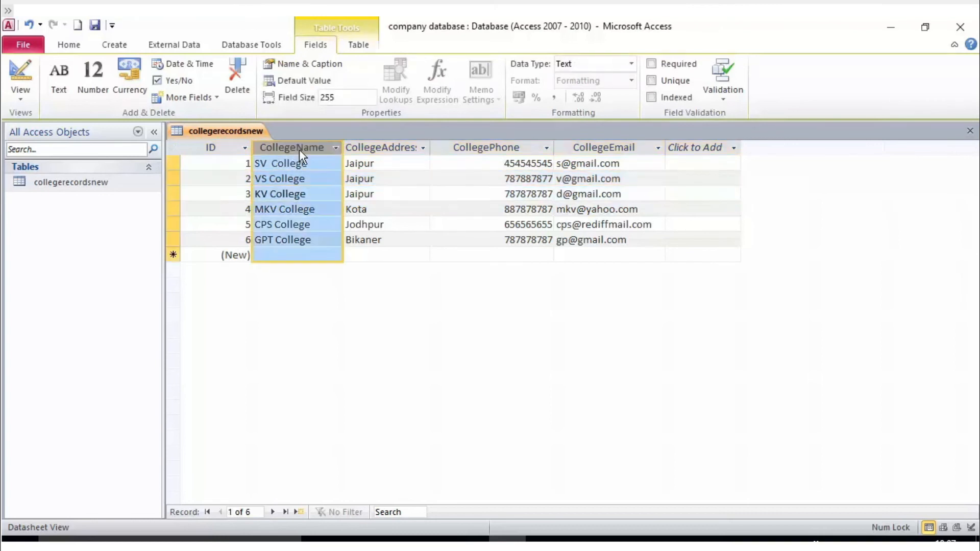
click(12, 85)
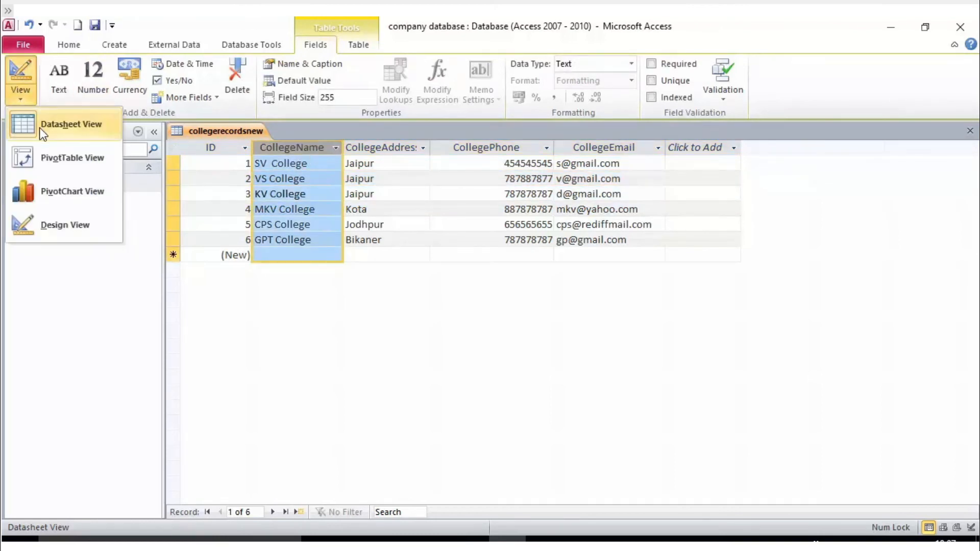
click(40, 127)
click(25, 95)
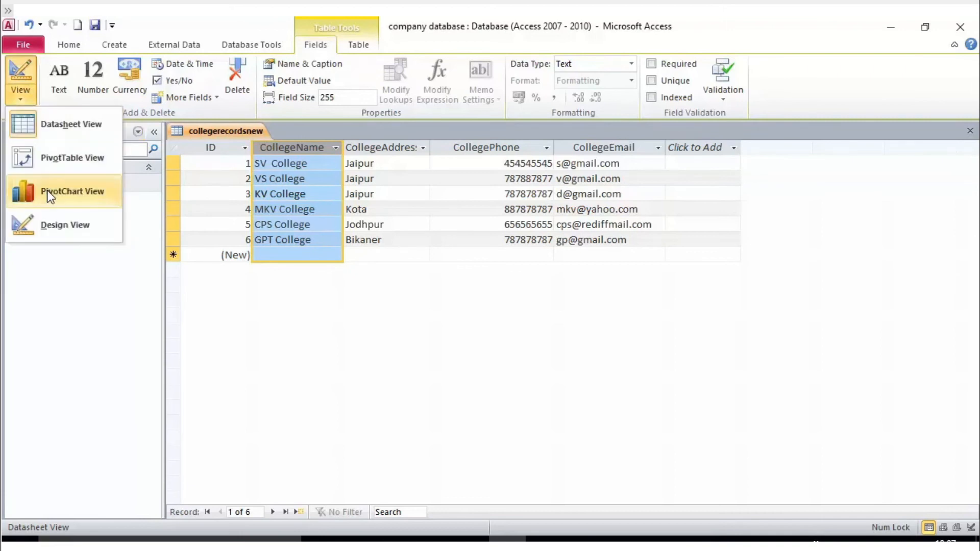
click(58, 224)
Step: Open the Indexes window for collegerecordsnew from the CollegeName row and move it clear of the field list
click(257, 176)
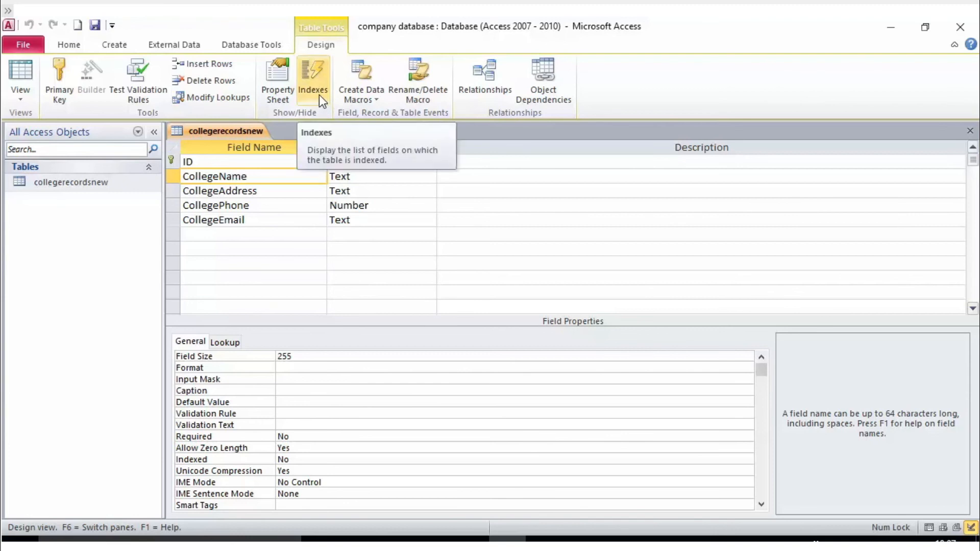
click(320, 94)
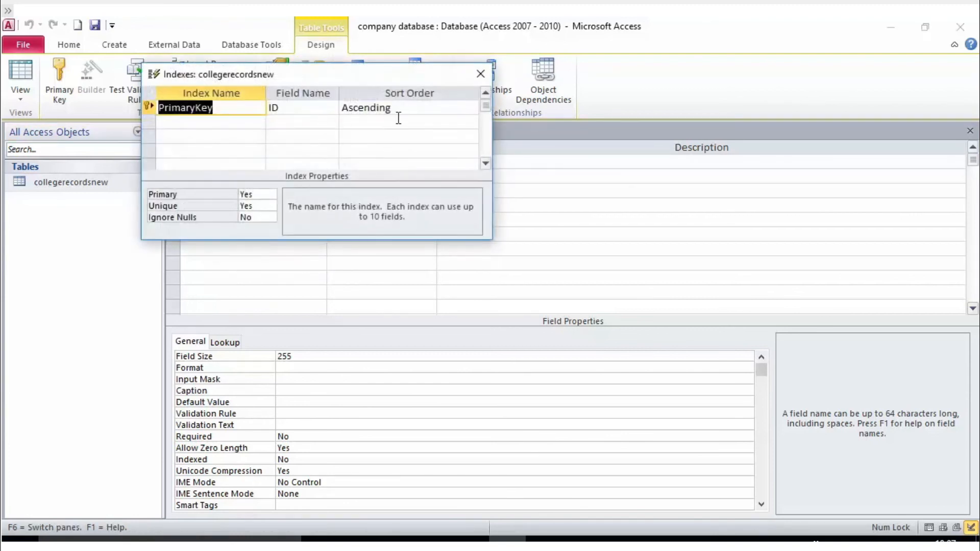
drag(271, 71, 596, 140)
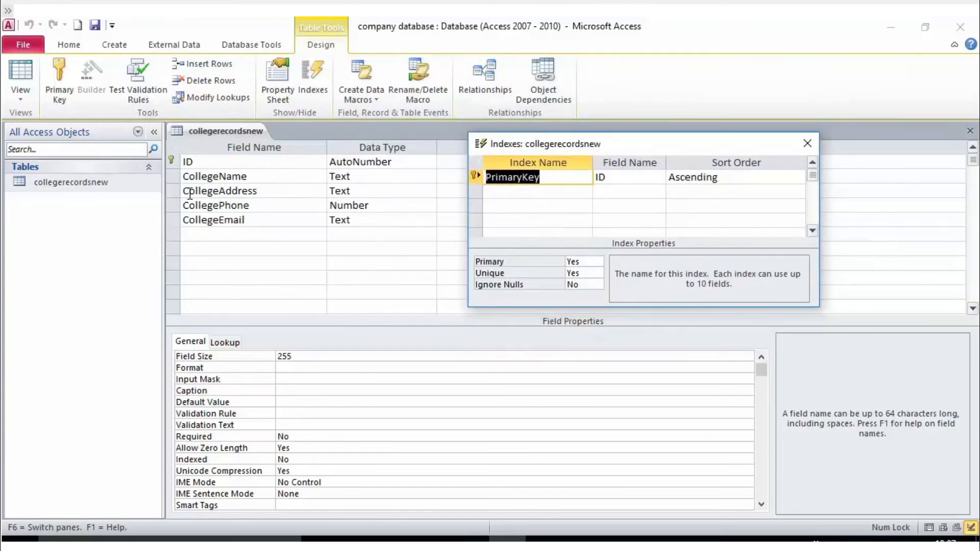
key(Menu)
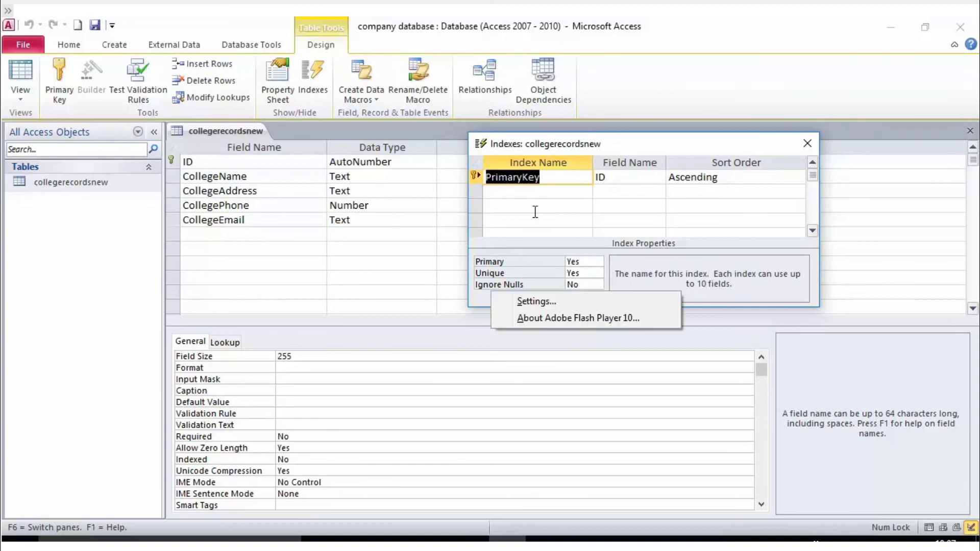
Step: Close and reopen the Indexes window for collegerecordsnew, and look over the PrimaryKey row and the blank rows below it
click(806, 146)
click(296, 186)
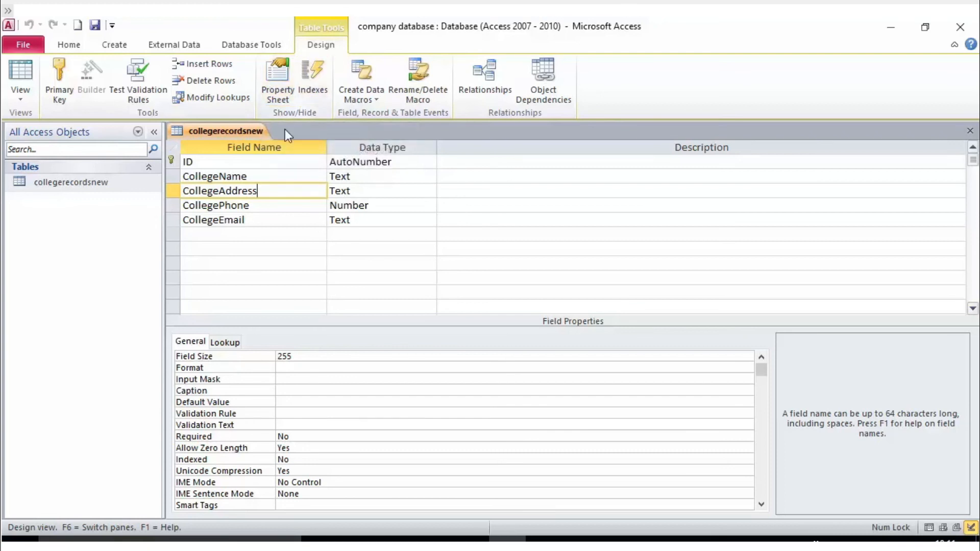
click(319, 92)
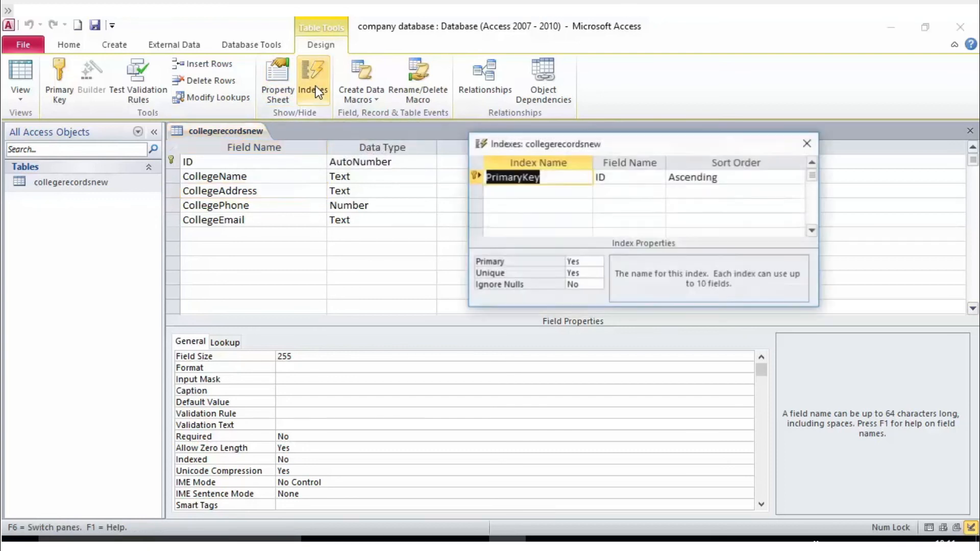
click(522, 205)
click(530, 190)
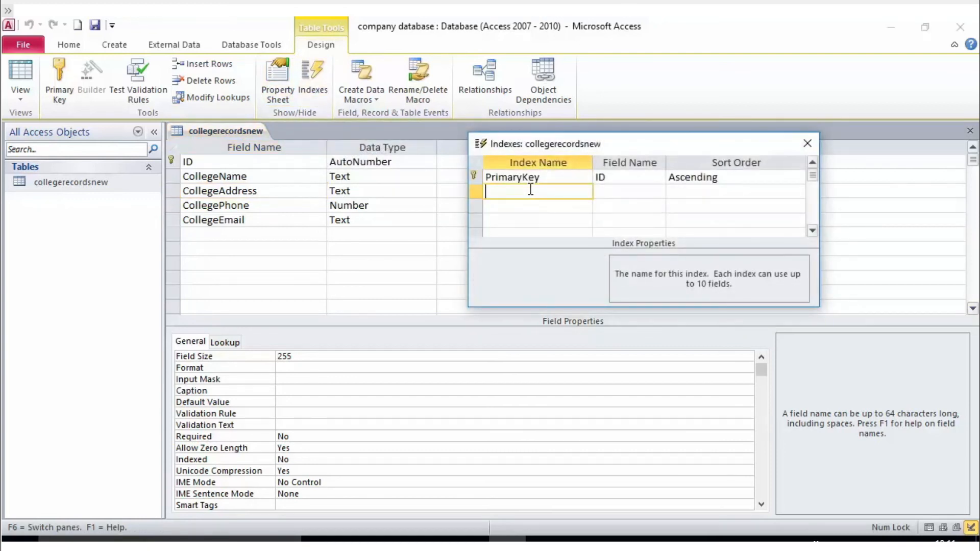
click(698, 182)
click(574, 181)
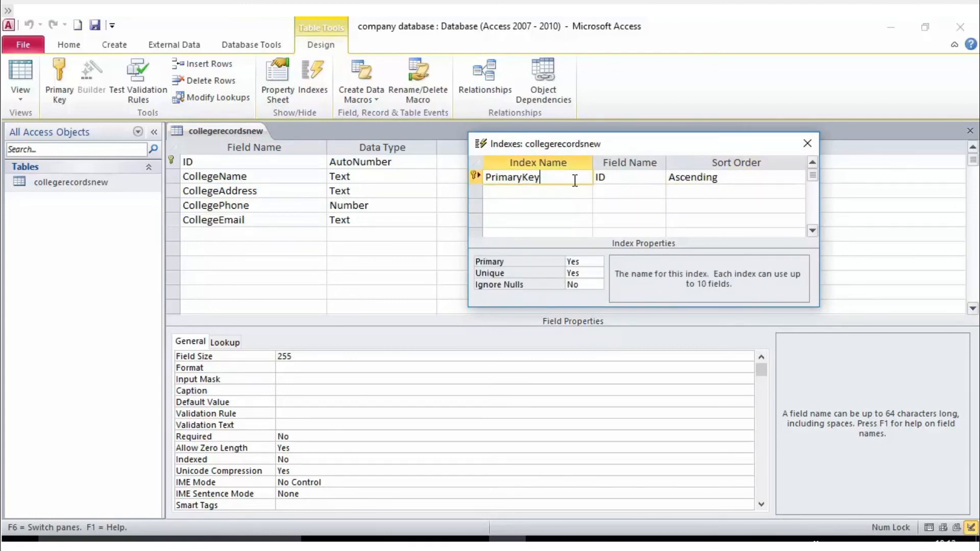
click(573, 194)
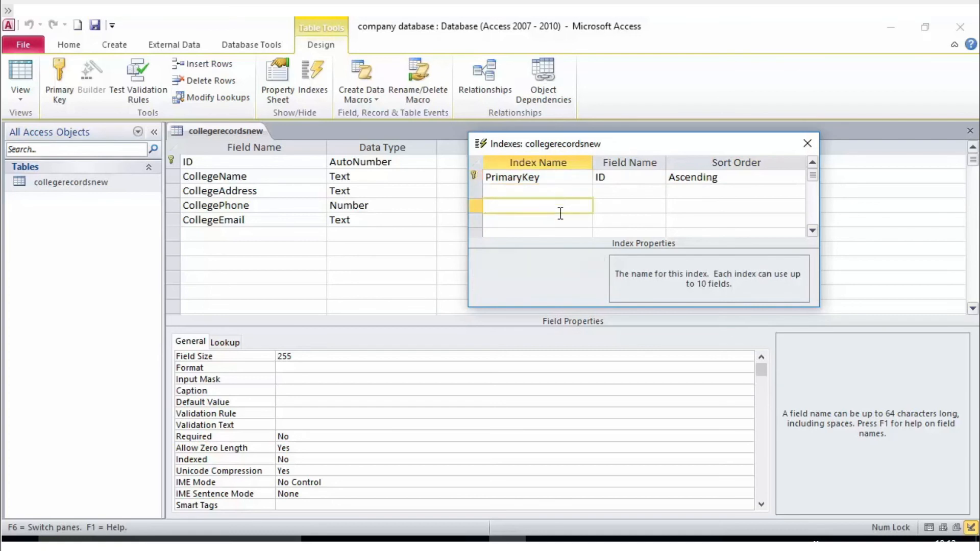
click(548, 205)
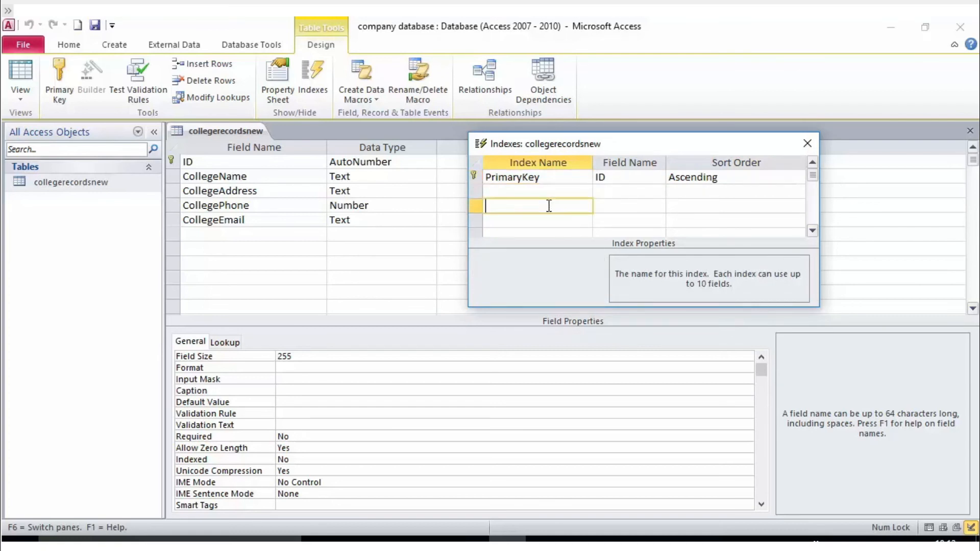
click(580, 181)
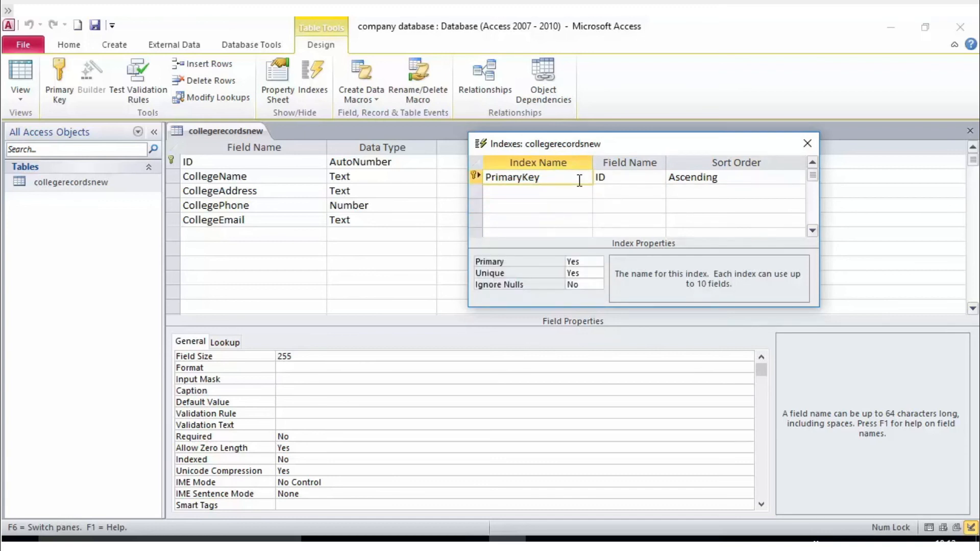
Step: Add CollegeName as a second field of the PrimaryKey index, leaving its index name blank, and move the Indexes window clear of the field list
click(614, 177)
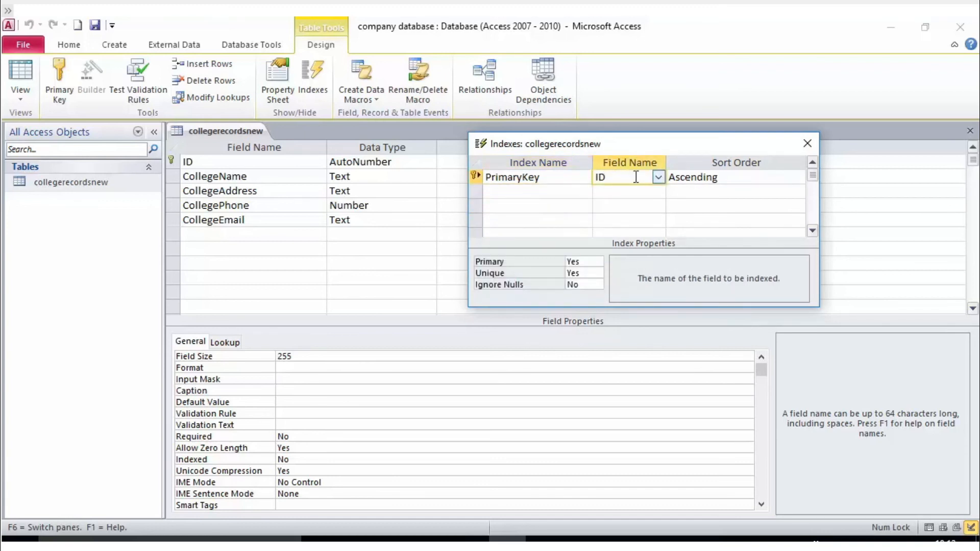
click(657, 191)
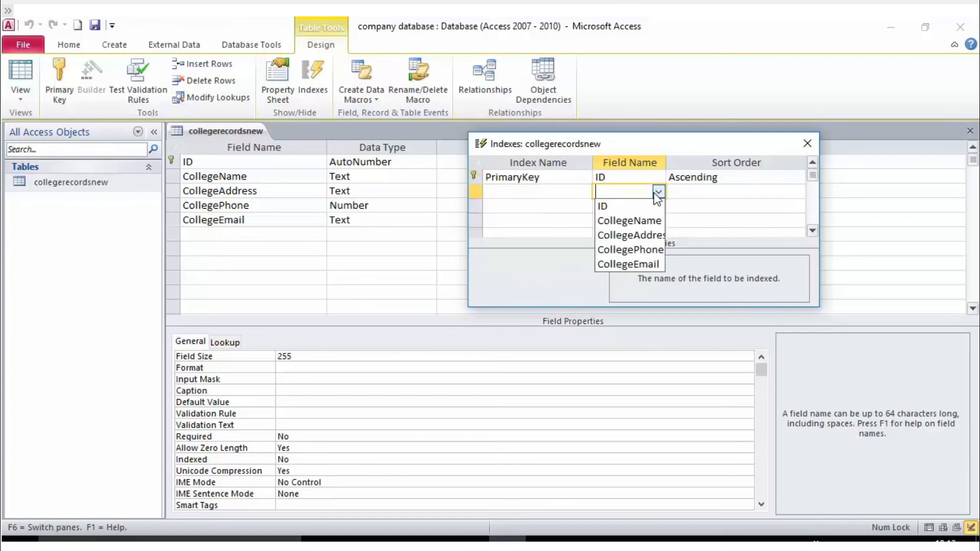
click(636, 220)
click(543, 194)
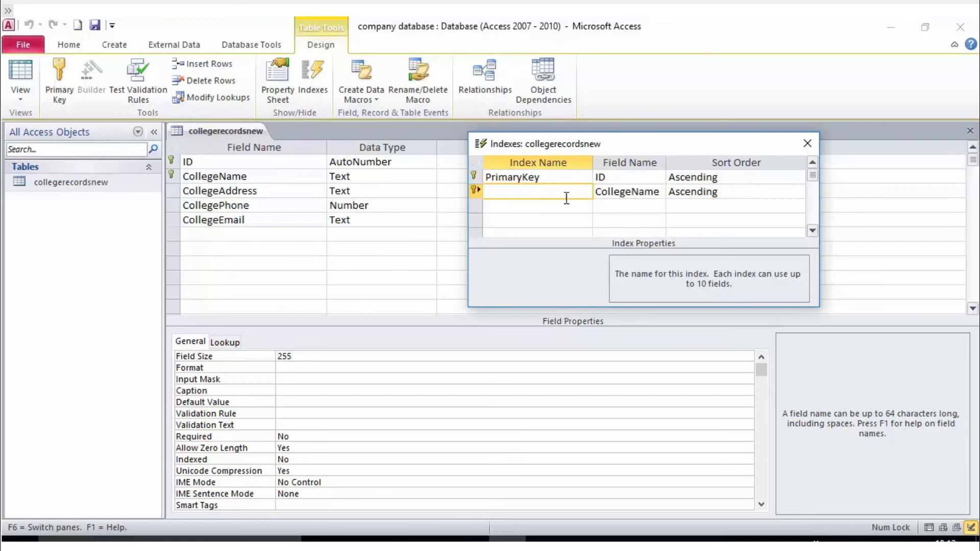
drag(687, 148, 568, 172)
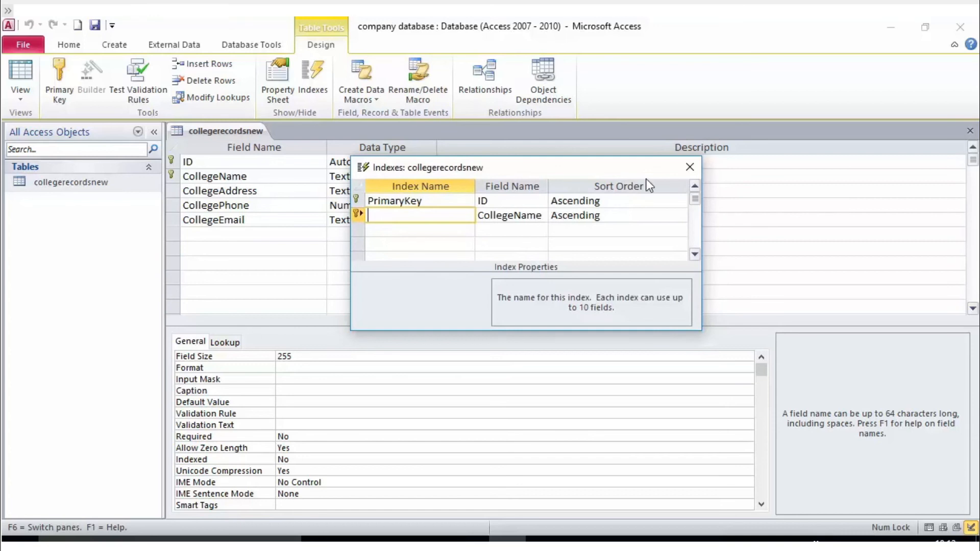
drag(616, 167, 855, 81)
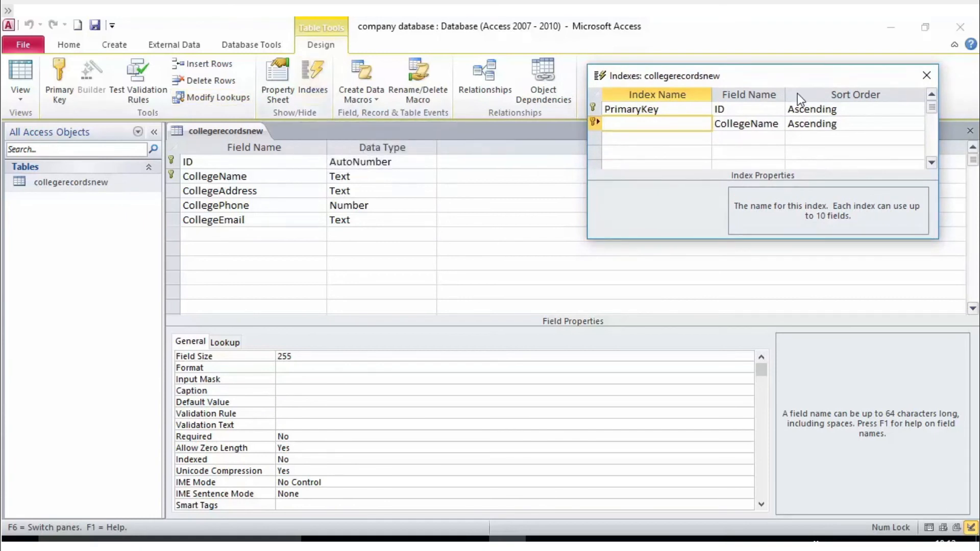
drag(787, 78, 661, 159)
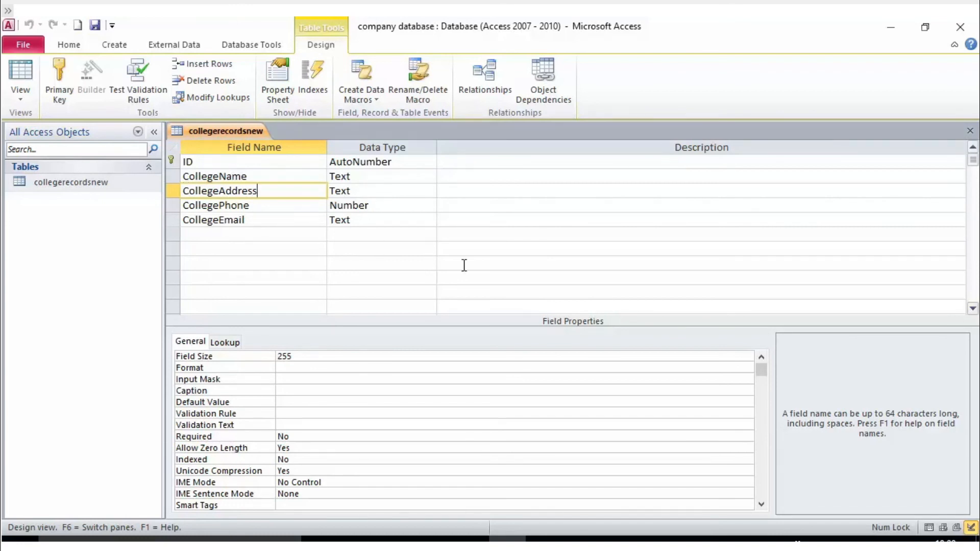
Step: Open the Indexes window from the CollegeAddress row and examine the Ignore Nulls property of the PrimaryKey index
click(210, 162)
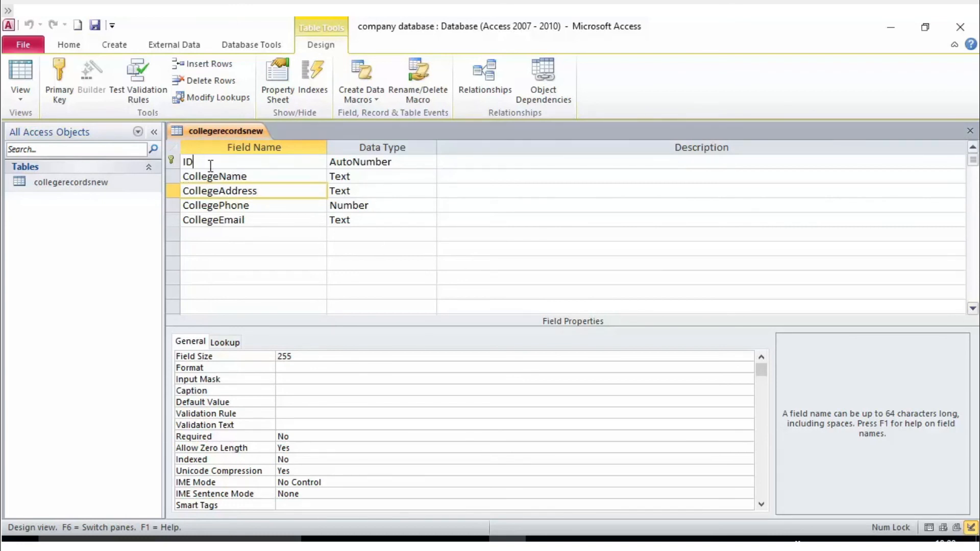
click(261, 191)
click(314, 86)
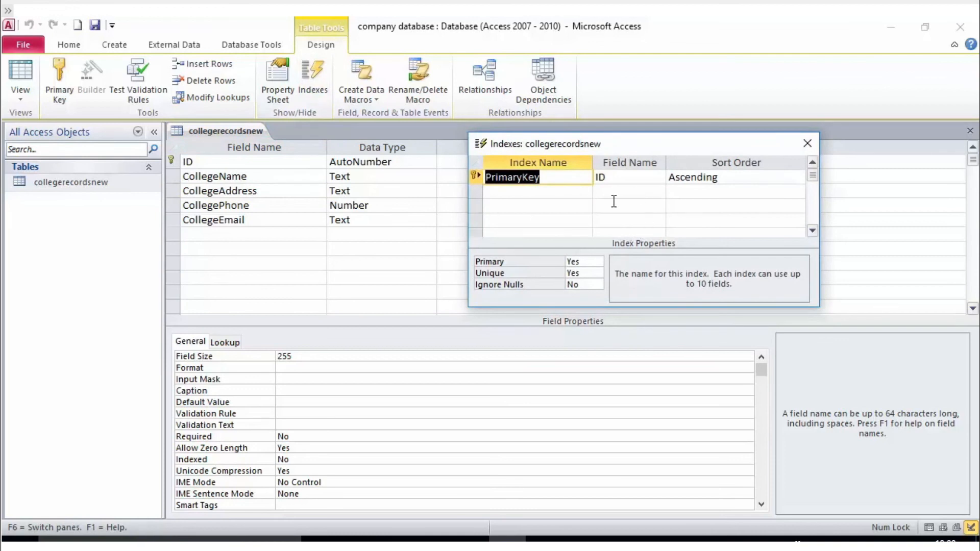
click(583, 285)
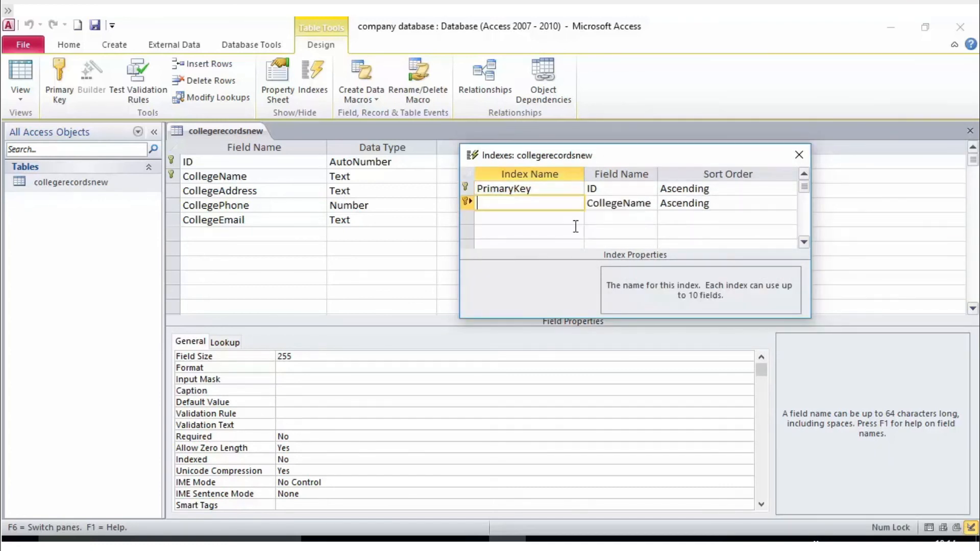
Step: Close the Indexes window and look through the fields of collegerecordsnew, including the key markers on ID and CollegeName
mouse_move(612, 155)
mouse_down()
mouse_move(553, 256)
mouse_move(595, 154)
mouse_up()
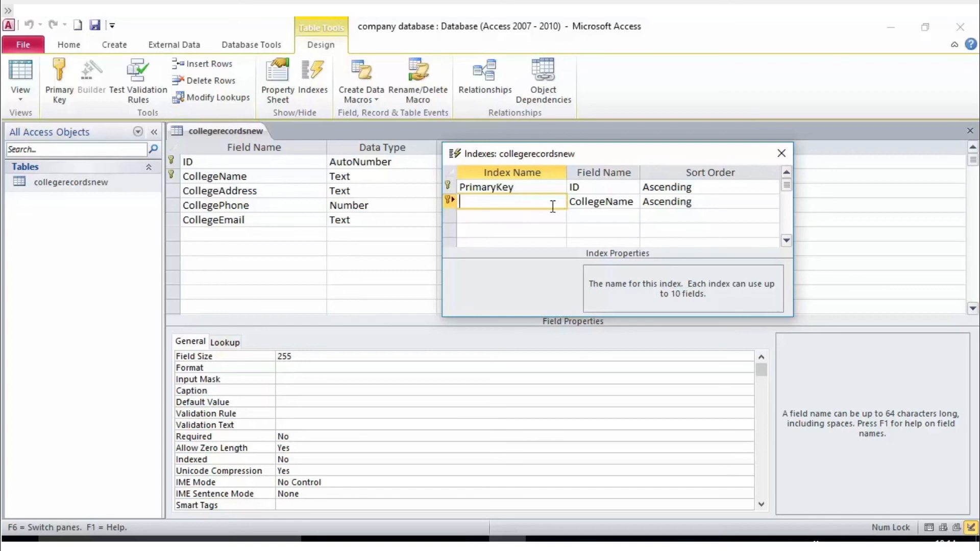
click(785, 154)
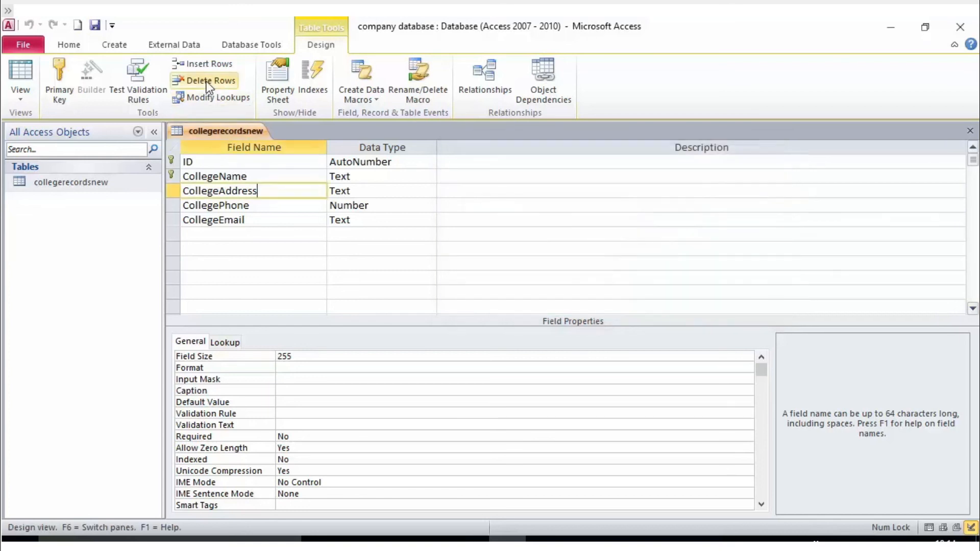
click(285, 209)
click(251, 225)
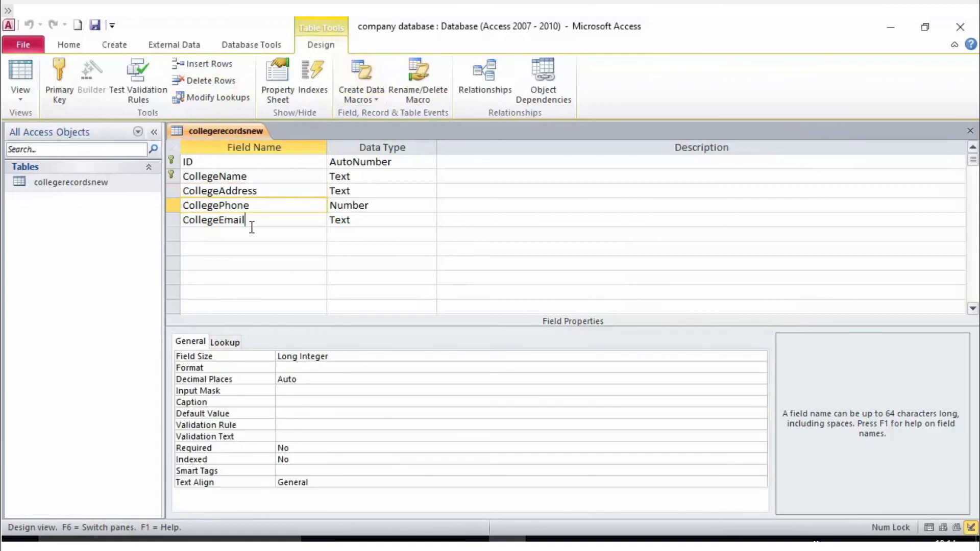
click(191, 190)
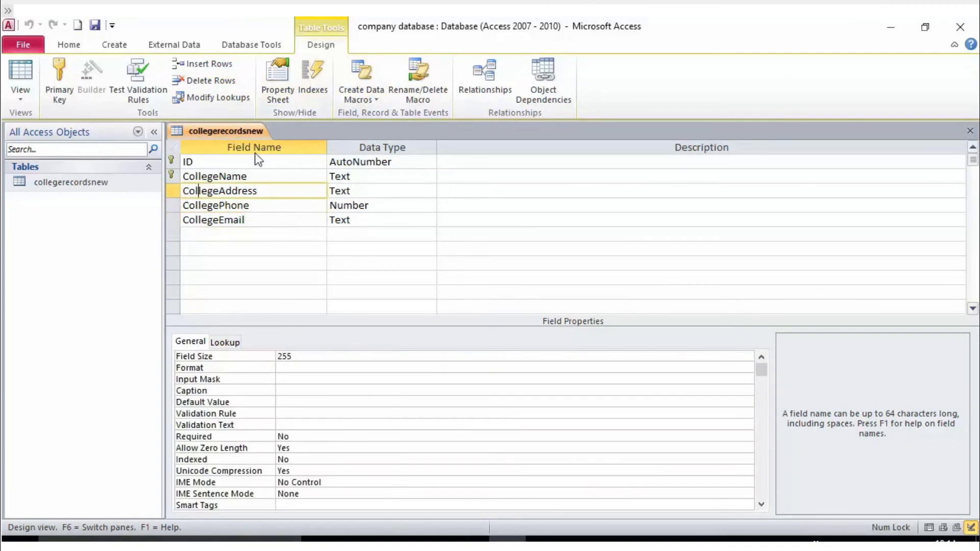
click(248, 164)
click(248, 178)
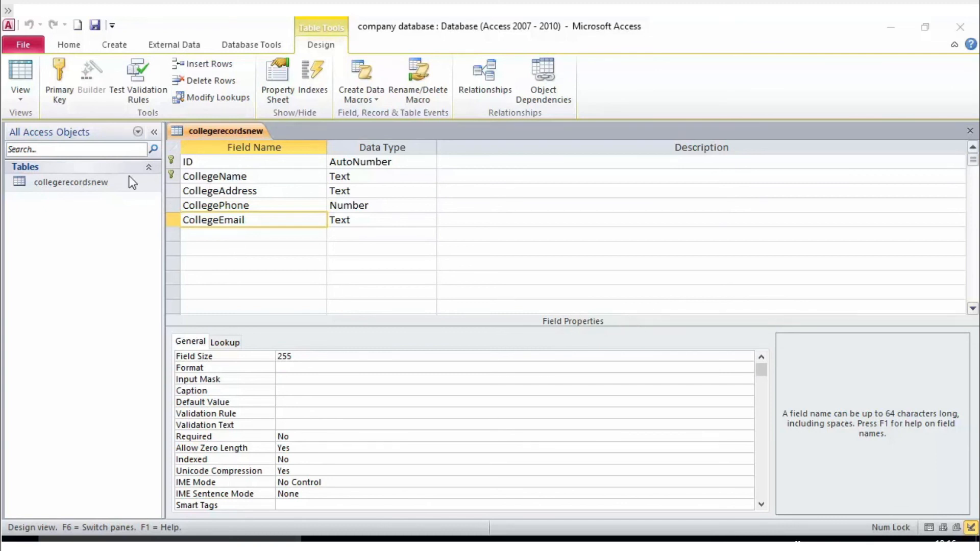
Step: Open collegerecordsnew in Design View from the object list and select the CollegeName field
right_click(88, 179)
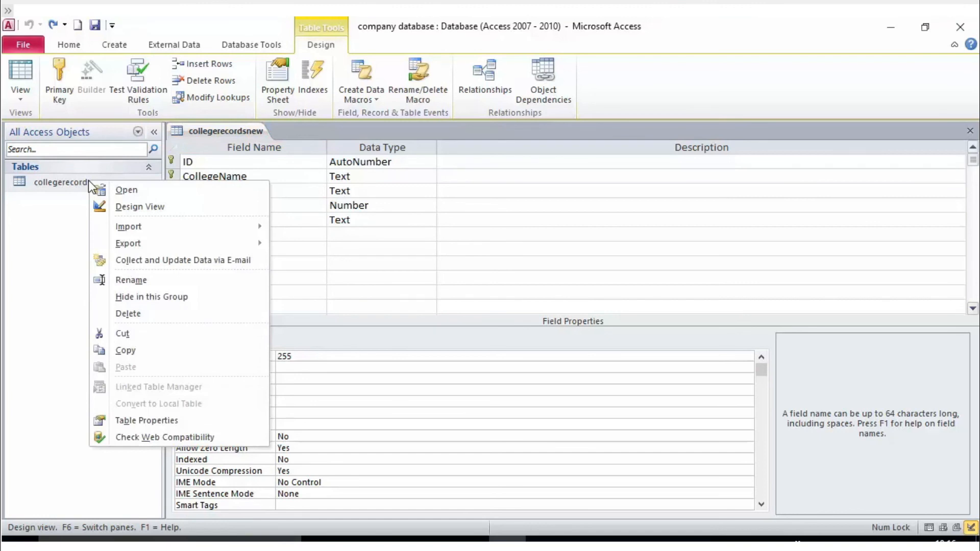
click(128, 209)
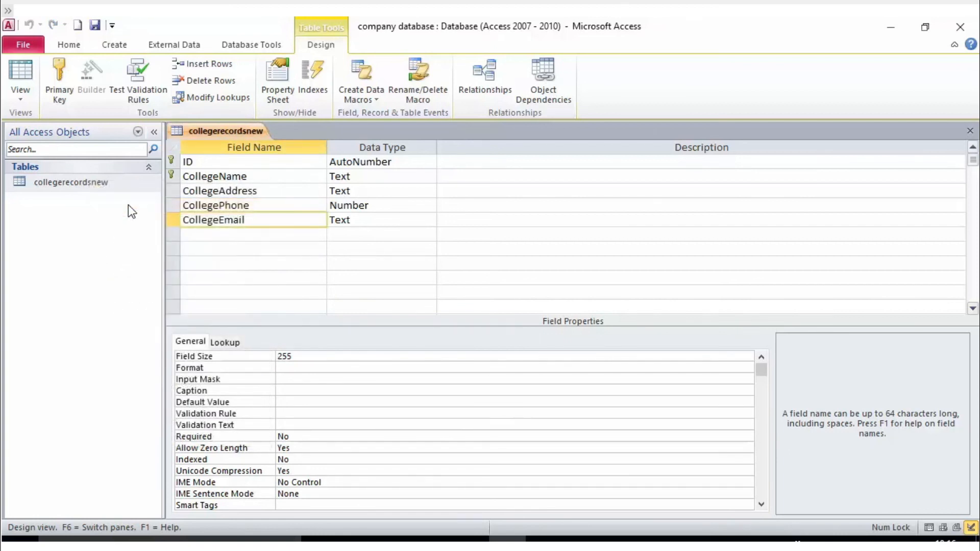
click(213, 190)
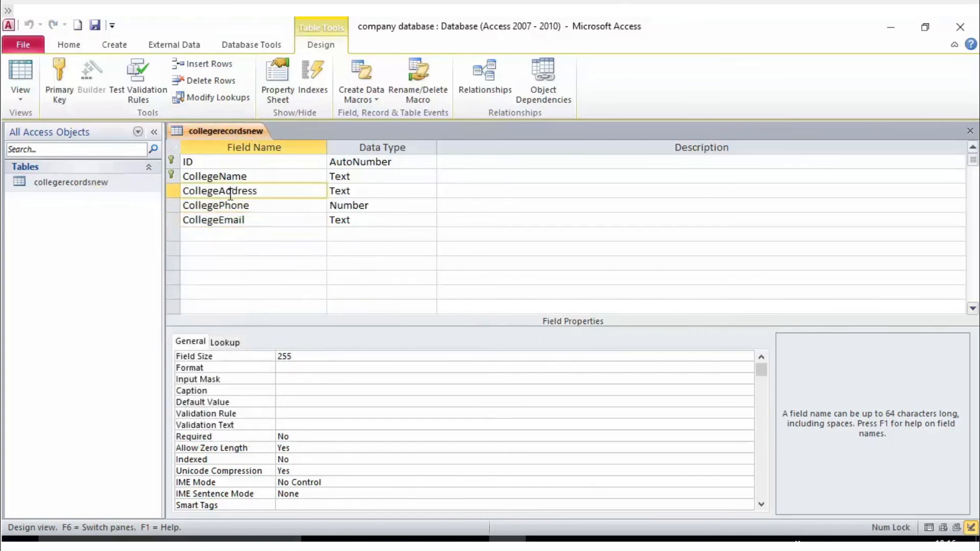
click(231, 178)
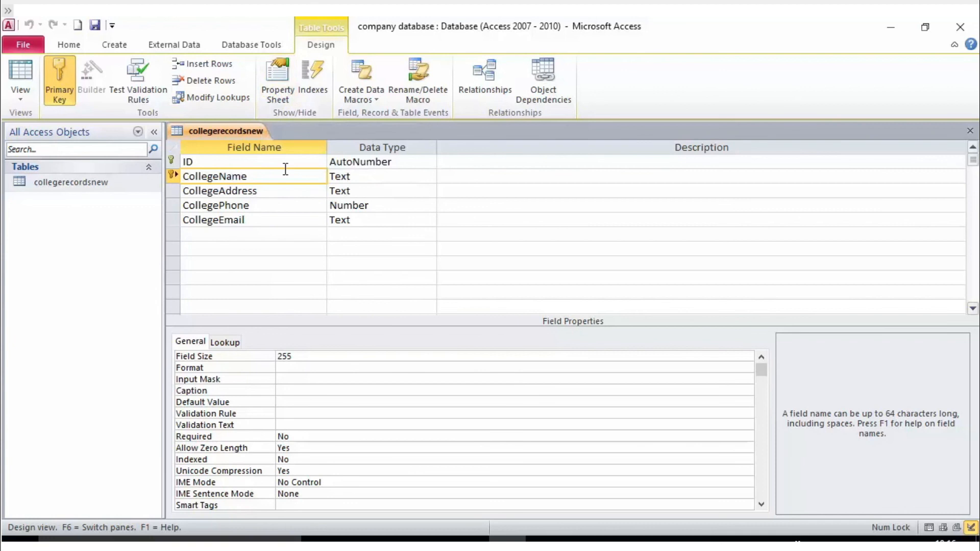
Step: Examine the general properties of the CollegeName field, especially Indexed, Unicode Compression and IME Mode, and compare them with the ID field
click(187, 342)
scroll(313, 432, down, 1)
scroll(312, 433, up, 1)
scroll(276, 462, down, 1)
scroll(297, 471, up, 1)
click(306, 461)
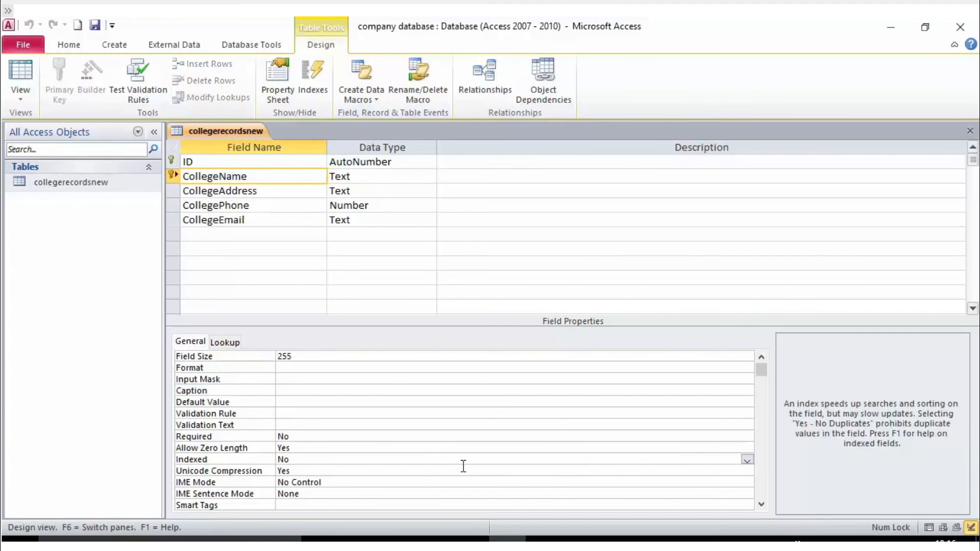
scroll(340, 466, down, 1)
scroll(340, 466, up, 1)
click(747, 469)
click(747, 471)
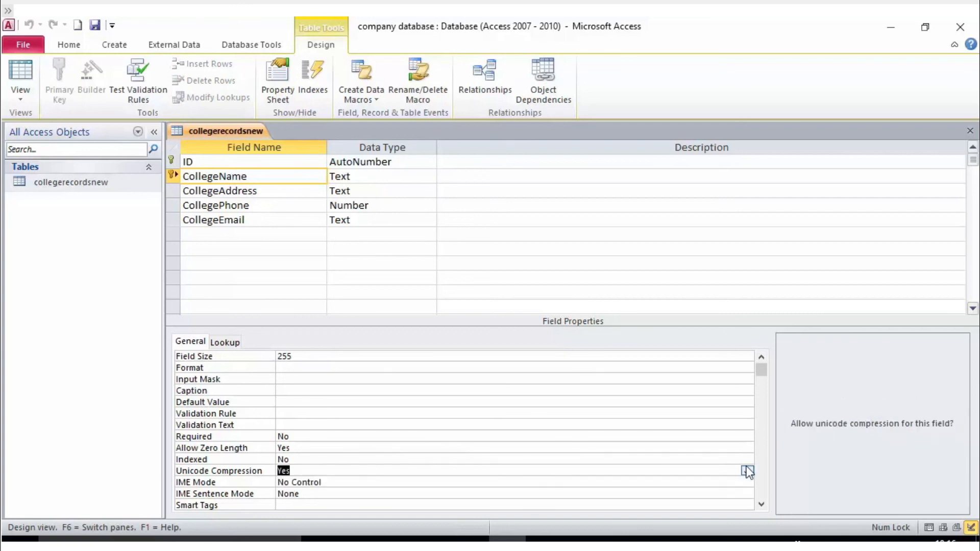
click(338, 484)
click(301, 458)
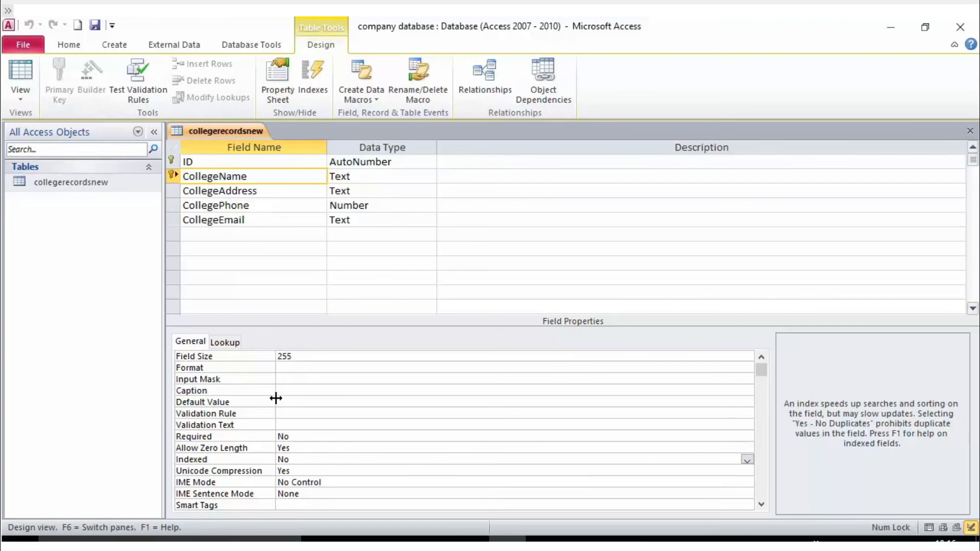
scroll(273, 398, down, 1)
scroll(274, 398, up, 1)
click(209, 161)
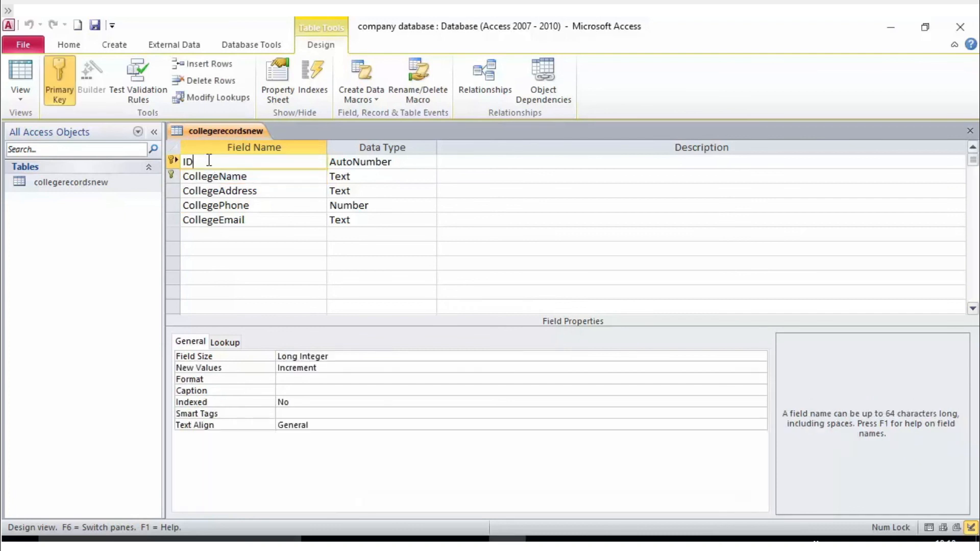
click(210, 176)
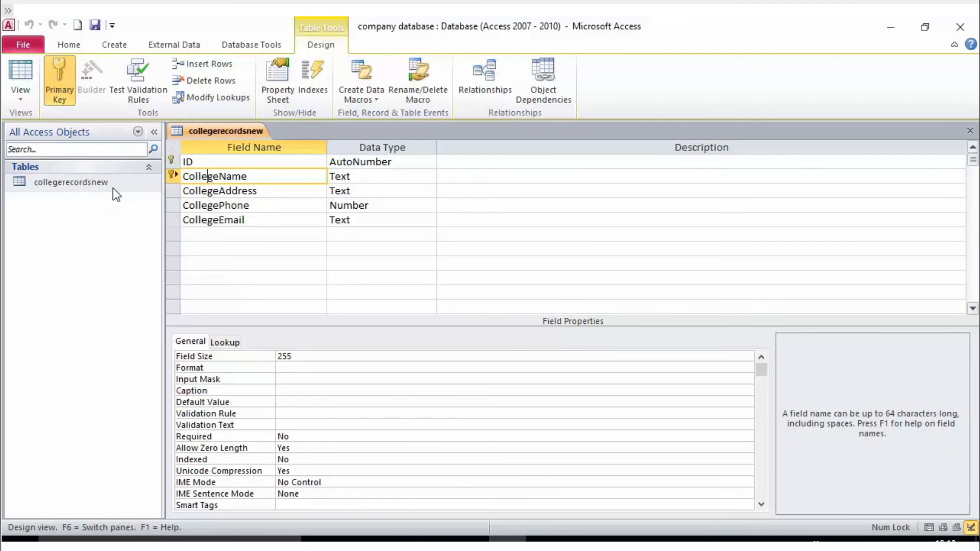
Step: Open the Indexes window from collegerecordsnew's Design View, select the CollegeName row's blank index name and slightly widen the Field Name column
right_click(93, 181)
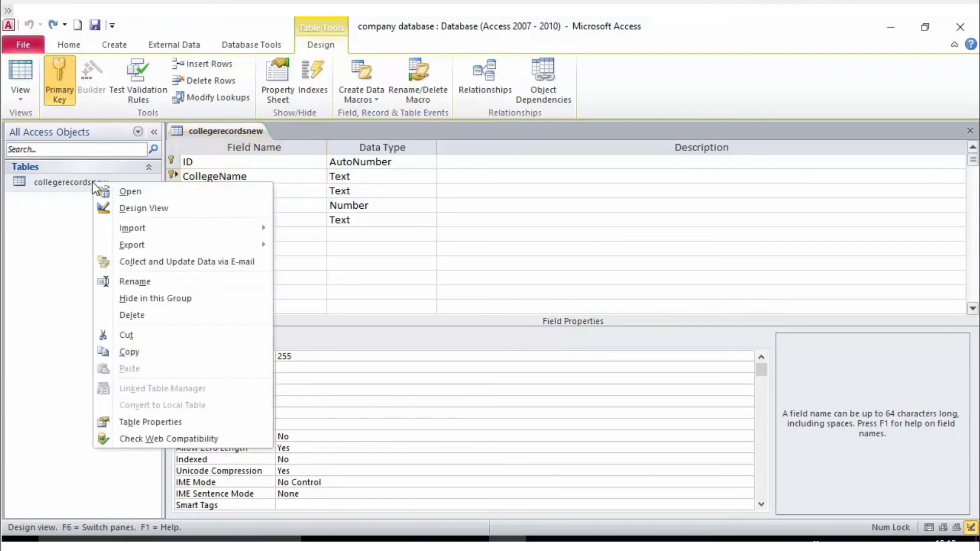
click(162, 208)
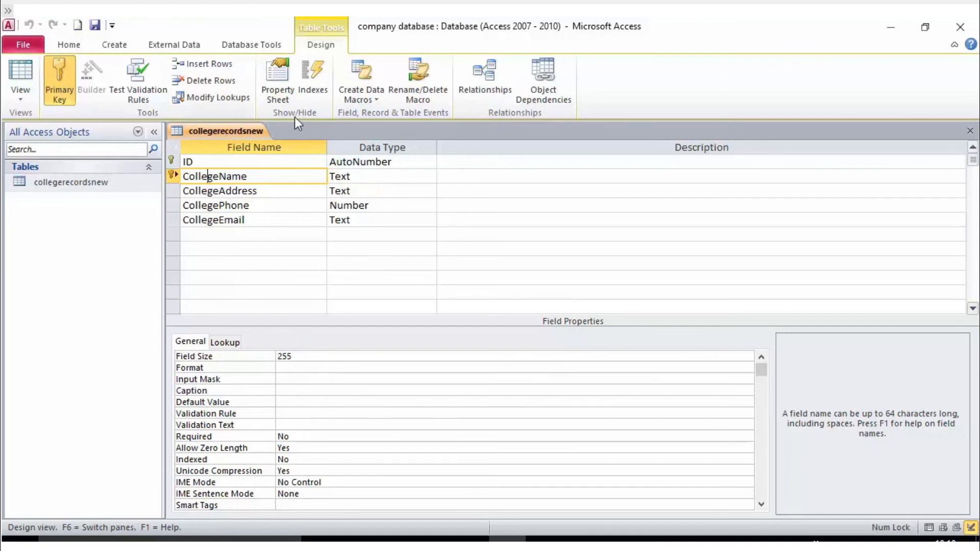
click(310, 72)
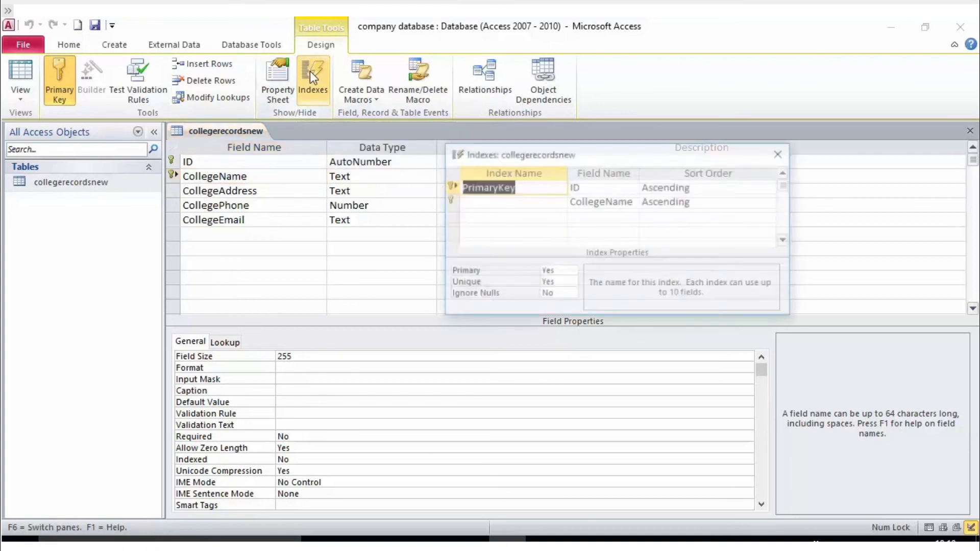
click(500, 204)
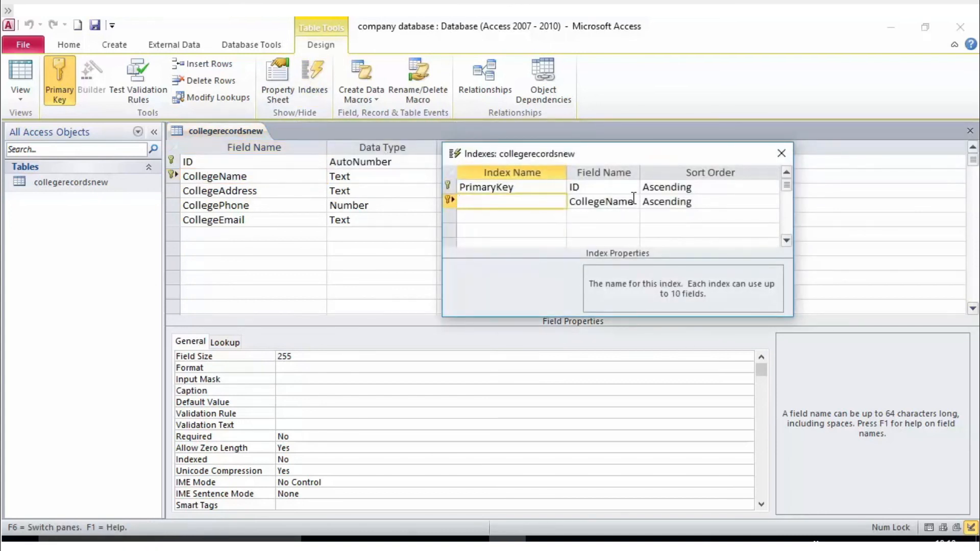
drag(640, 172, 652, 172)
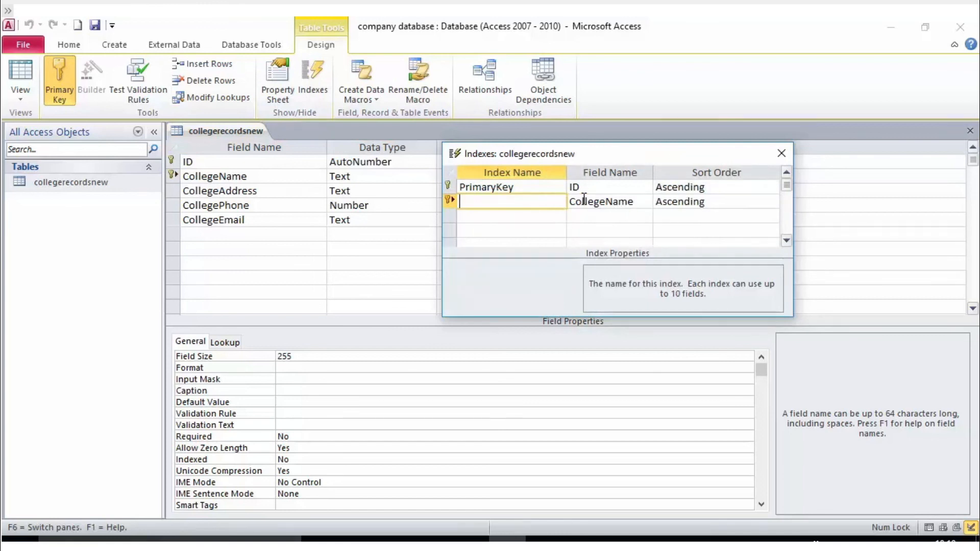
Step: Add a second ascending CollegeName row beneath the existing one in the Indexes window of collegerecordsnew
click(610, 188)
click(611, 202)
click(528, 201)
click(616, 188)
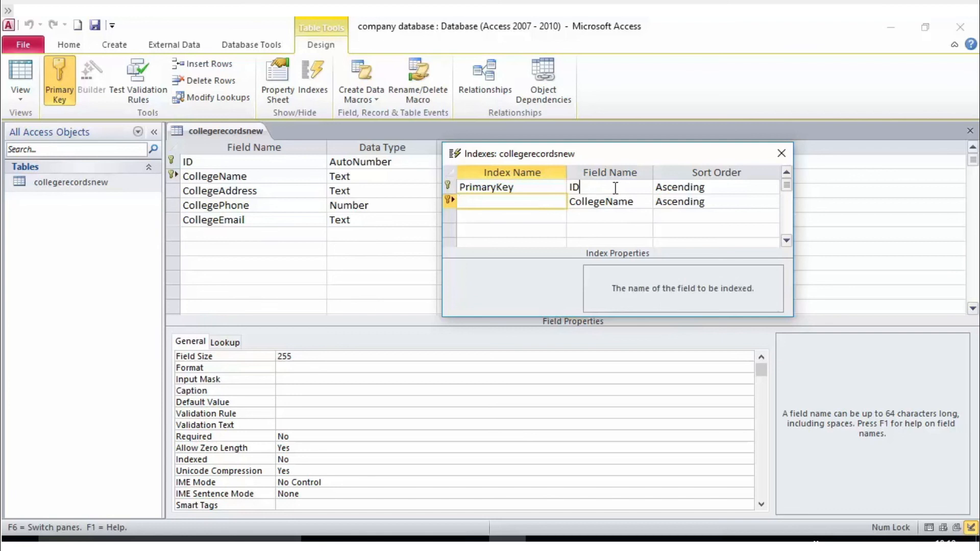
click(638, 214)
double_click(638, 215)
double_click(645, 229)
click(643, 215)
click(641, 214)
double_click(616, 214)
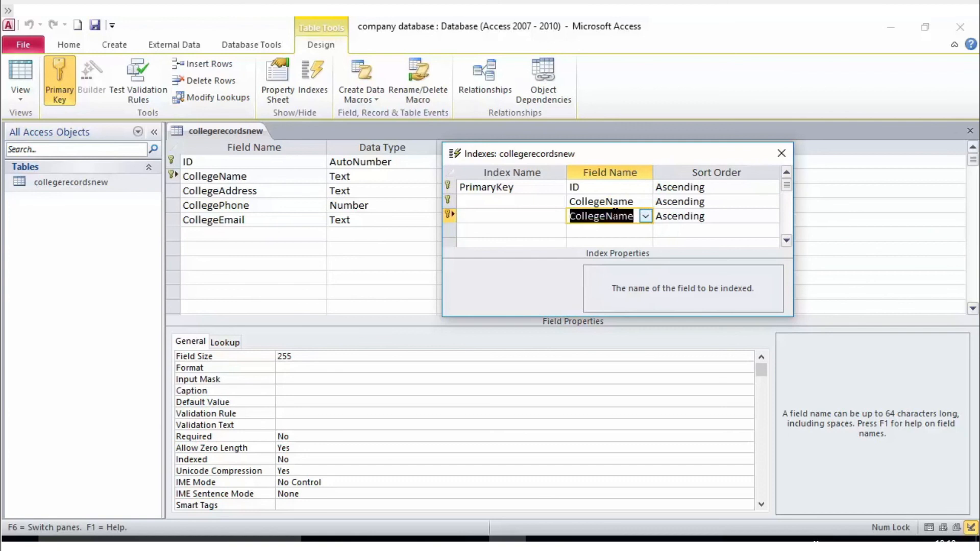
Step: Clear the third index row's field name and choose CollegeName for it again
key(BackSpace)
click(619, 232)
click(653, 260)
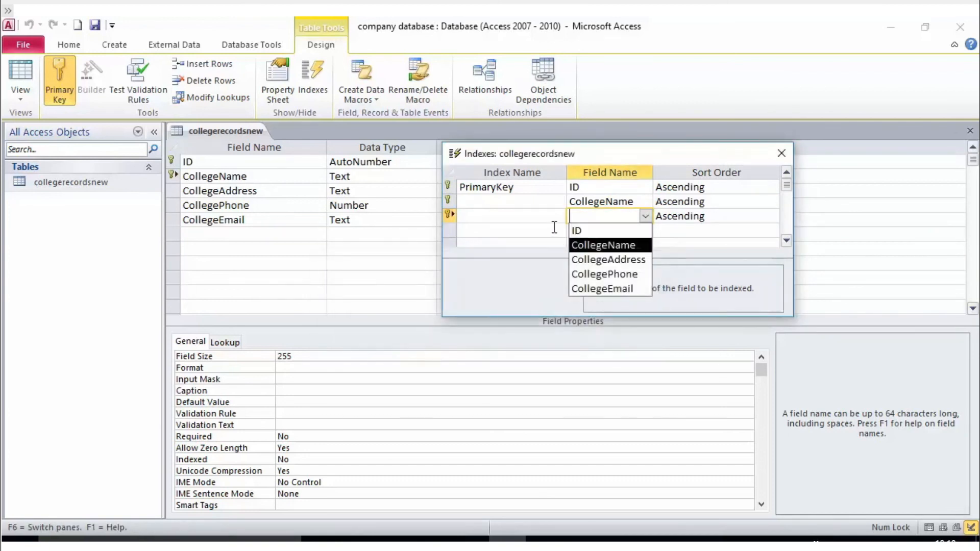
click(548, 217)
click(653, 260)
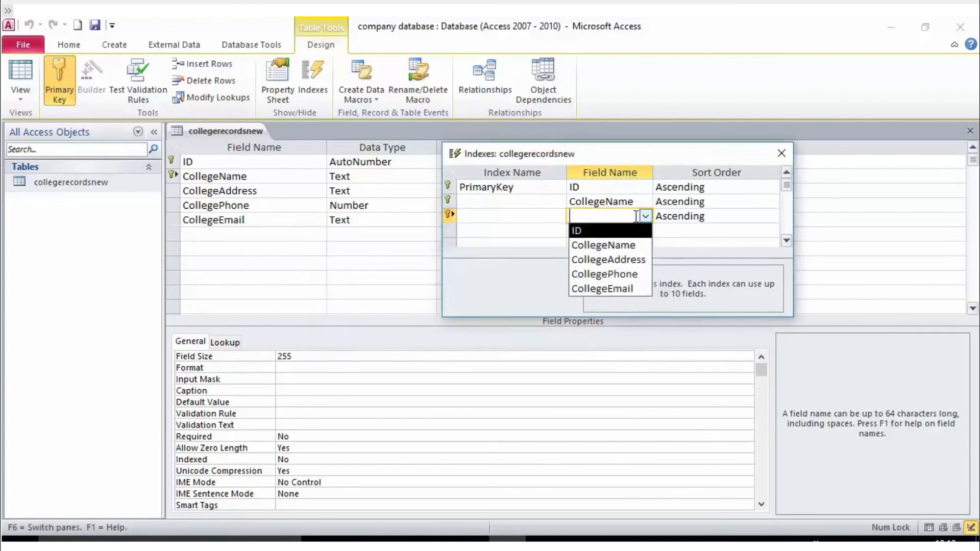
click(607, 246)
click(612, 204)
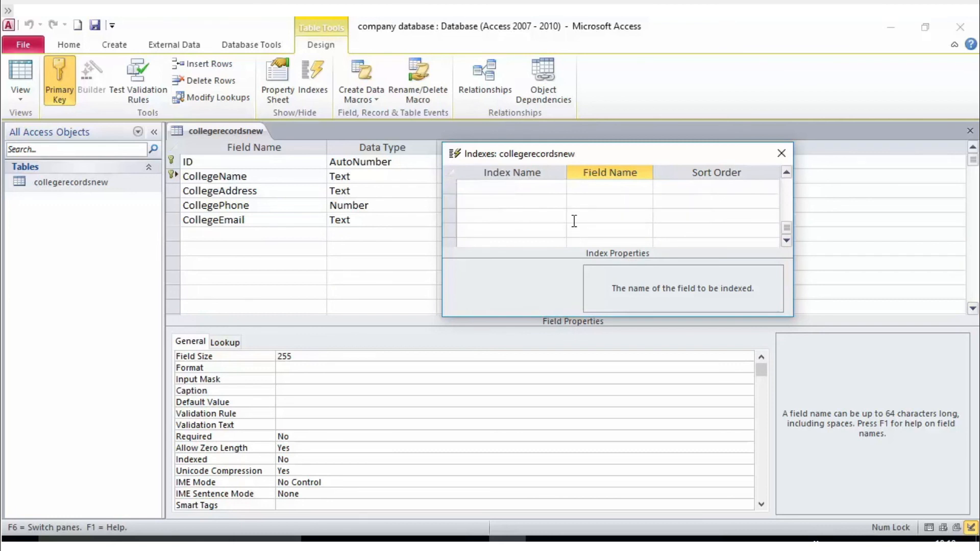
Step: Enter "name" as the index name for both the second and third index rows
click(533, 207)
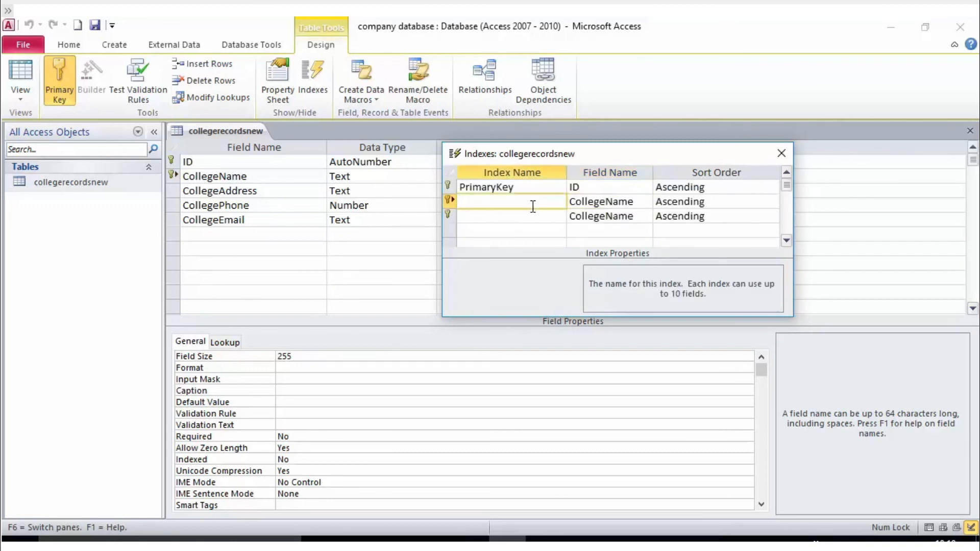
text(name)
key(Down)
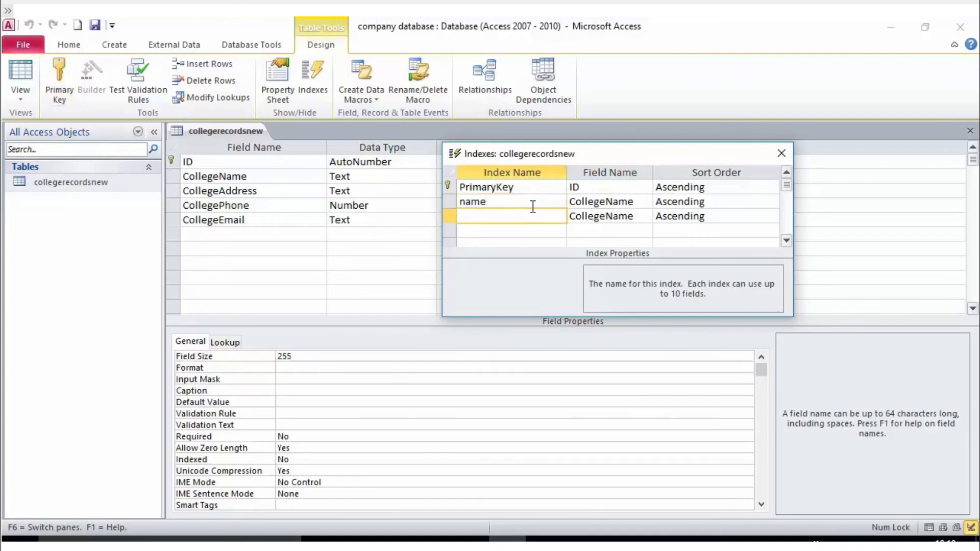
text(name)
Step: Change the third index row's field to CollegeAddress, keeping its ascending sort order
click(615, 216)
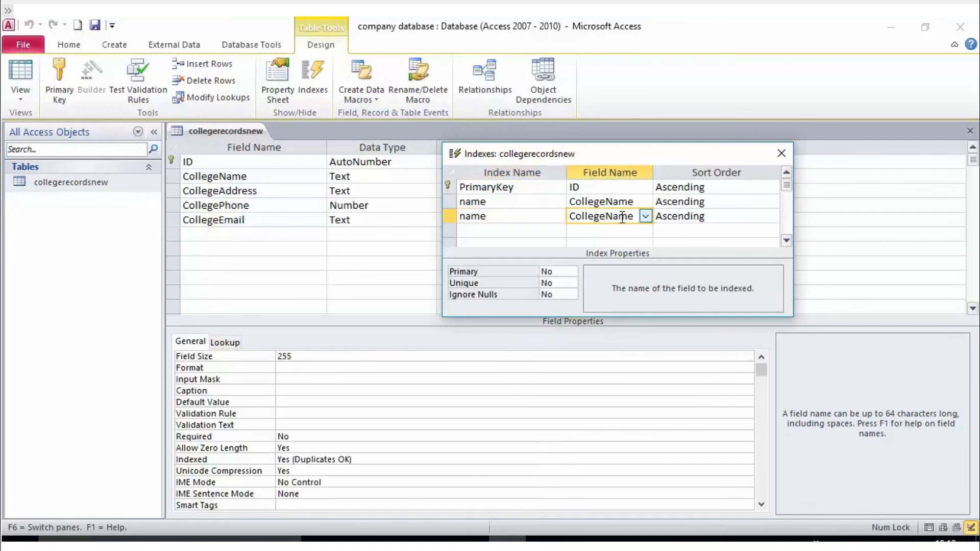
click(645, 217)
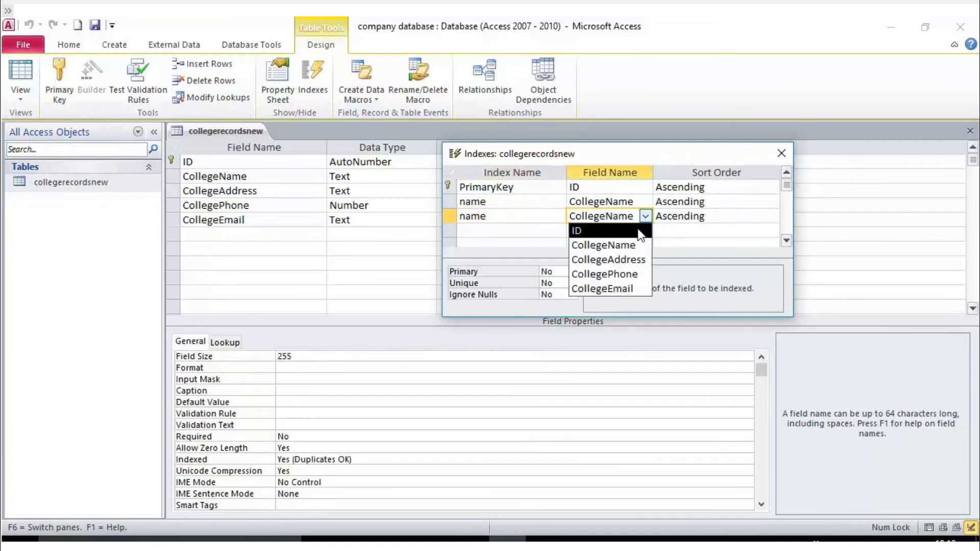
click(630, 259)
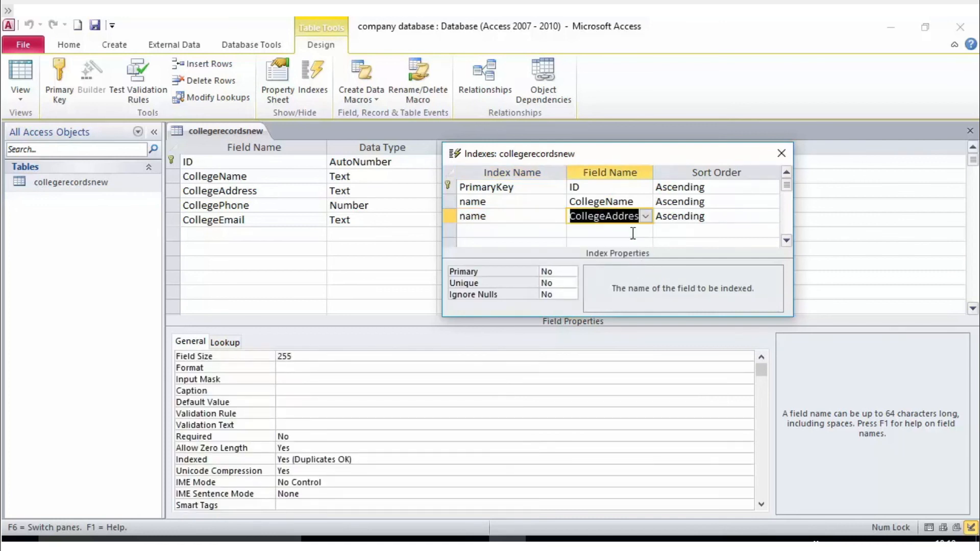
click(690, 216)
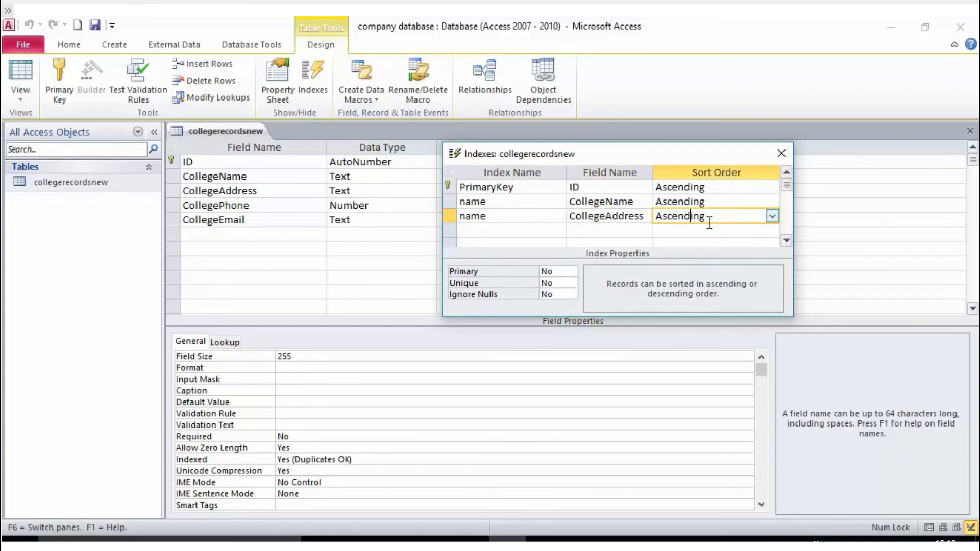
Step: Shift the Indexes window off the field list and rename the CollegeAddress row's index to "name 1"
drag(664, 152, 610, 189)
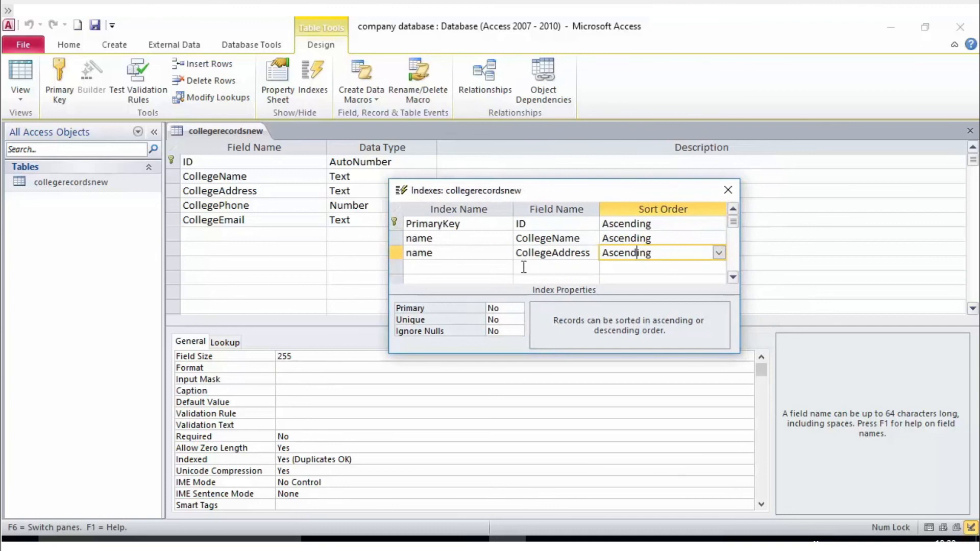
click(473, 252)
text(1)
click(510, 237)
click(533, 252)
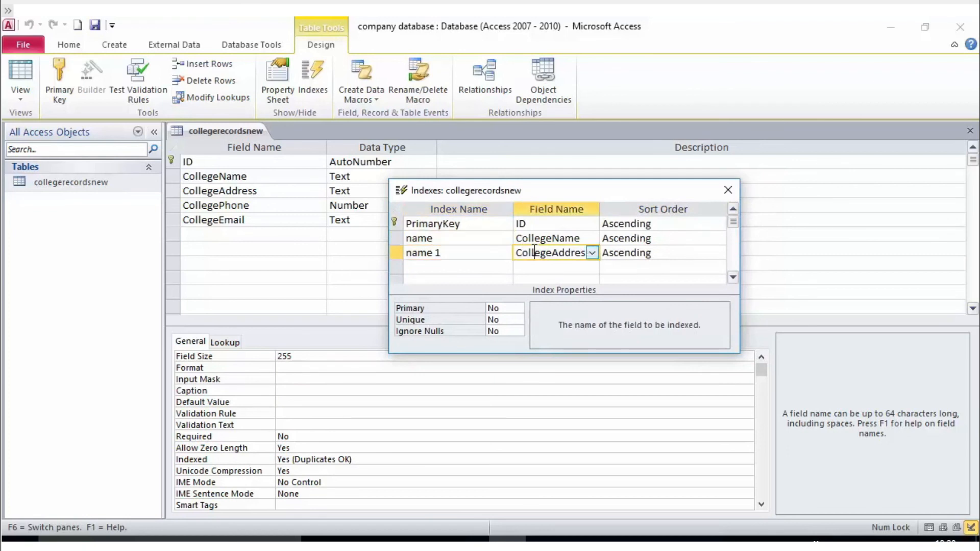
click(622, 252)
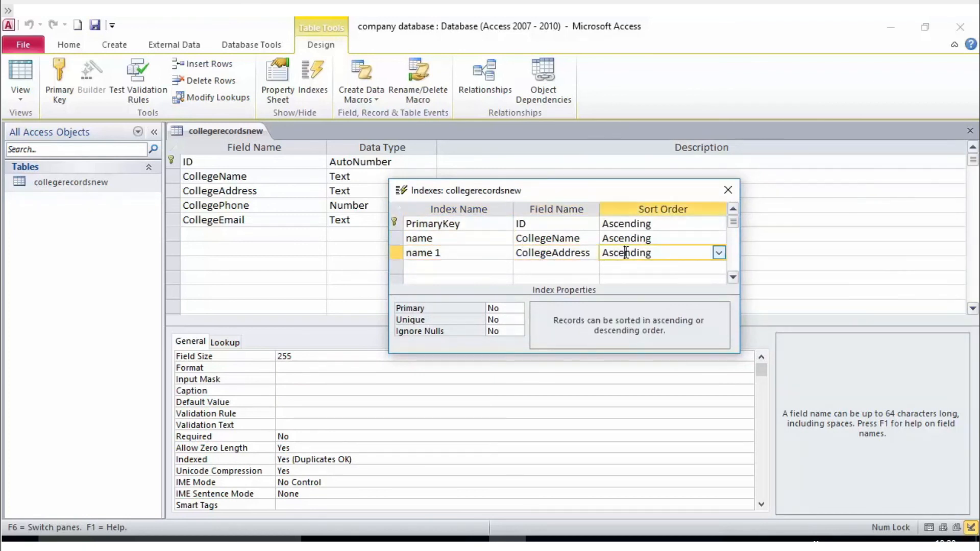
Step: Look at the Primary and Unique properties of the name 1 index
click(504, 312)
click(502, 320)
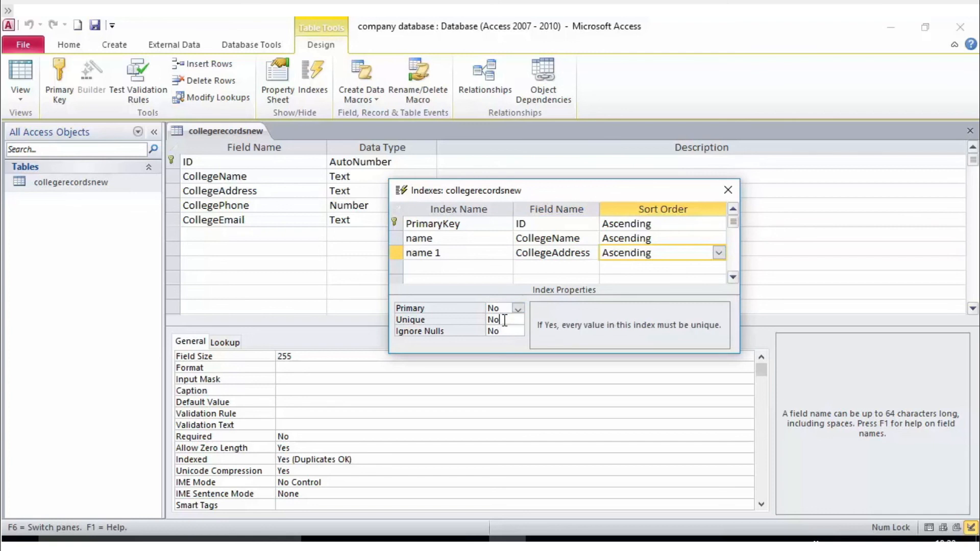
click(521, 309)
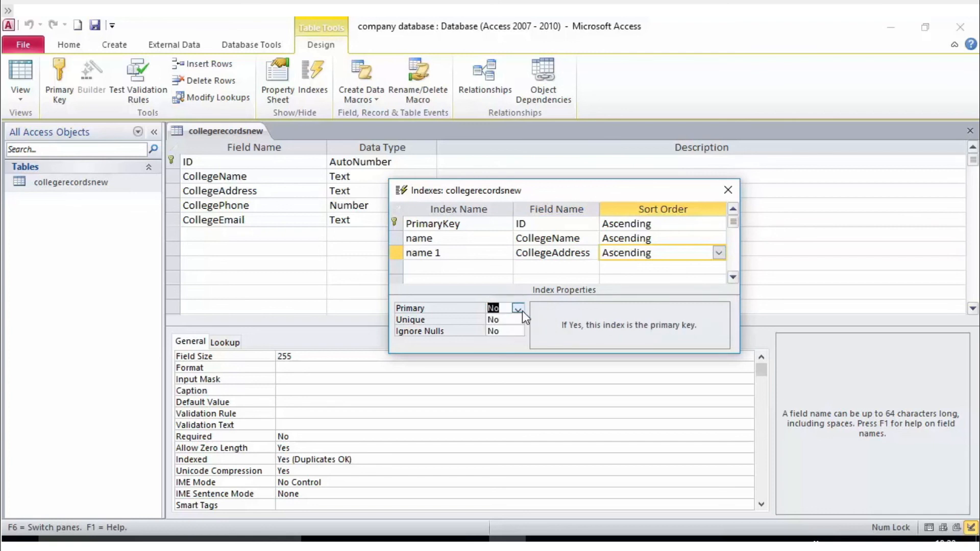
click(521, 311)
click(440, 253)
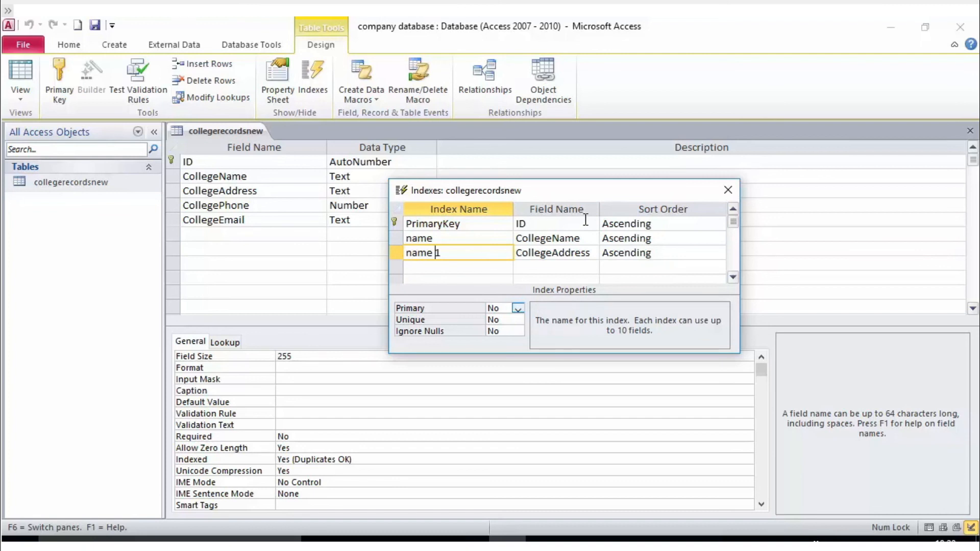
Step: Set the sort order of the name index on CollegeName to Descending
click(685, 226)
click(704, 238)
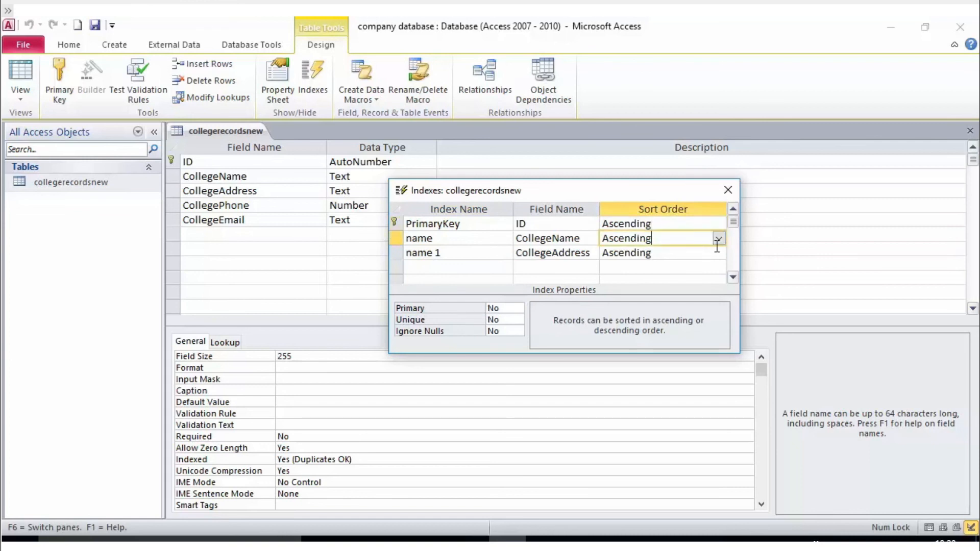
click(719, 238)
click(709, 266)
click(711, 254)
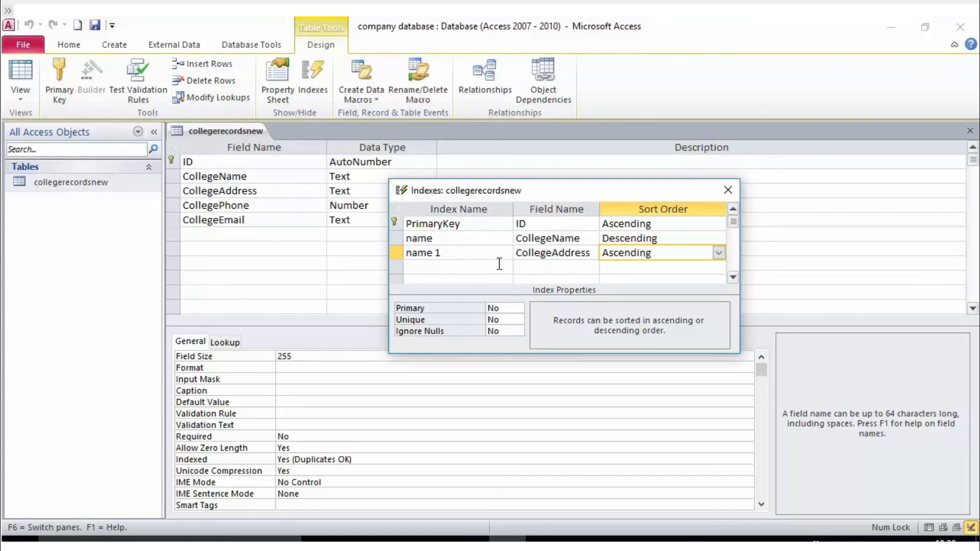
Step: Compare the Indexed property of the CollegeName and CollegeAddress fields in the table design
click(207, 176)
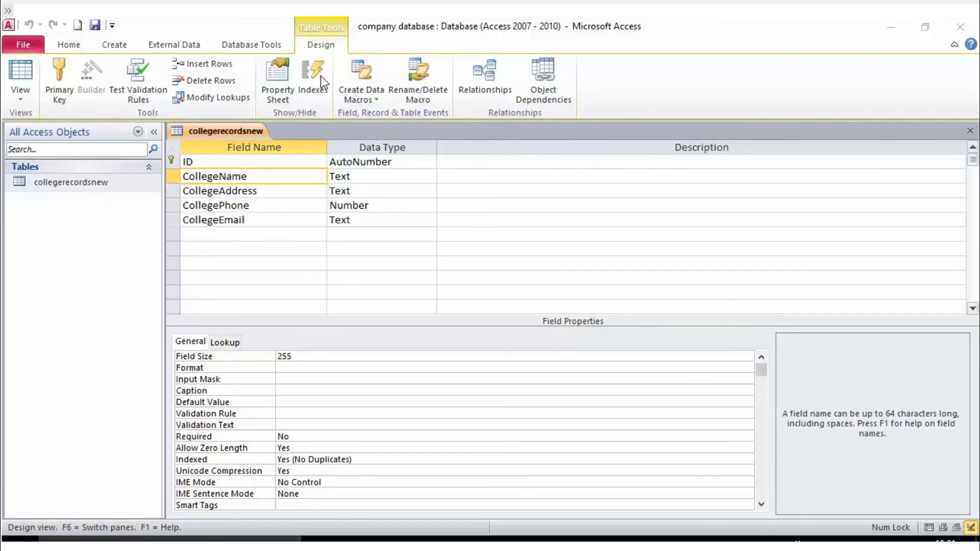
click(316, 207)
click(302, 180)
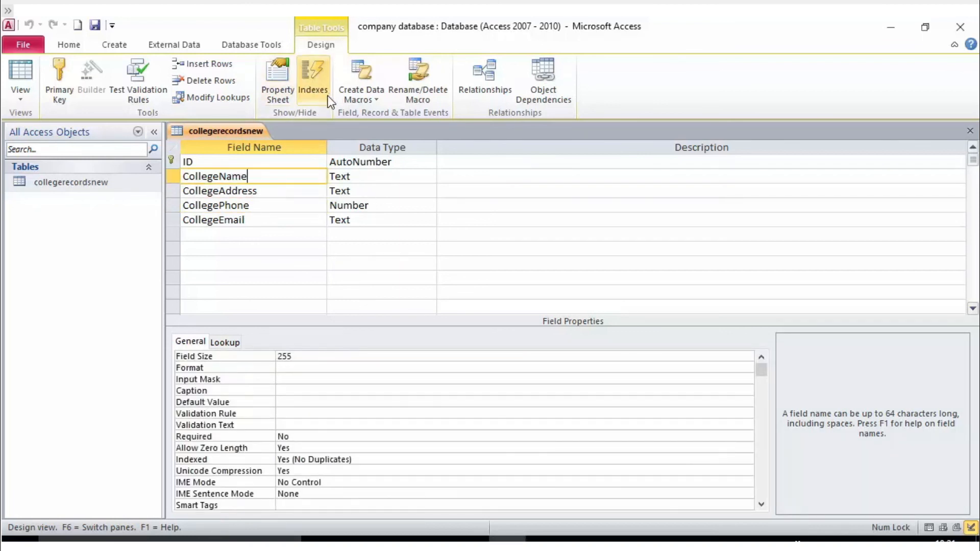
click(258, 191)
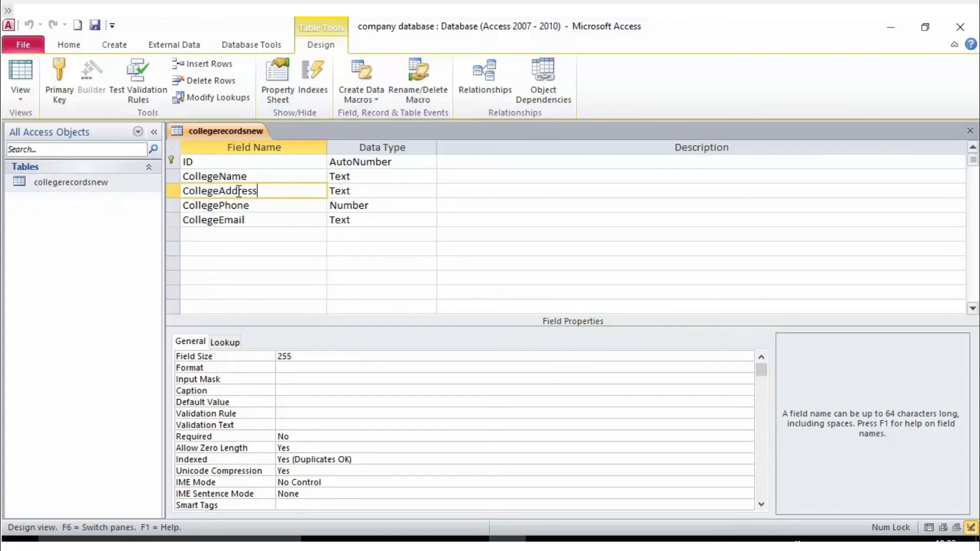
Step: Open collegerecordsnew in Design View from the object list and bring up its Indexes window
right_click(70, 175)
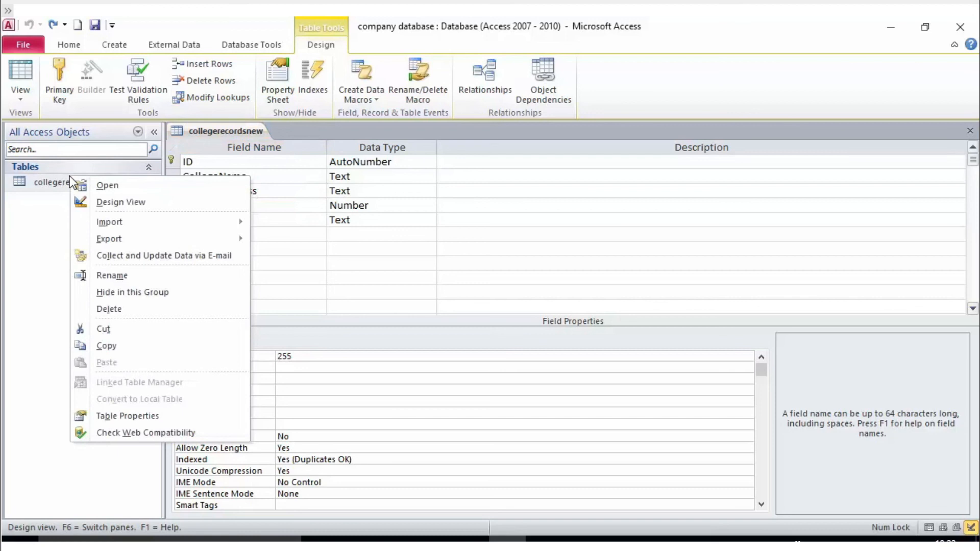
click(121, 202)
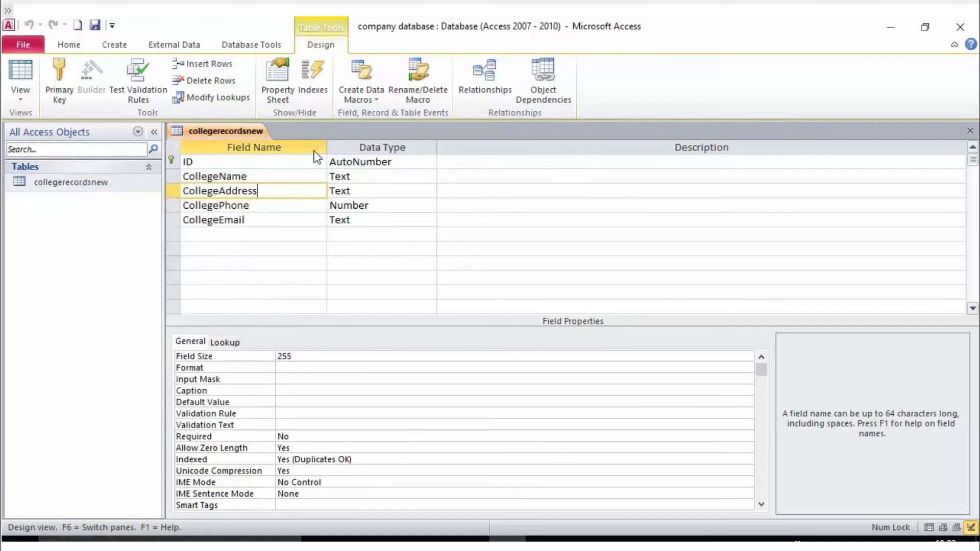
click(220, 162)
click(228, 192)
click(240, 220)
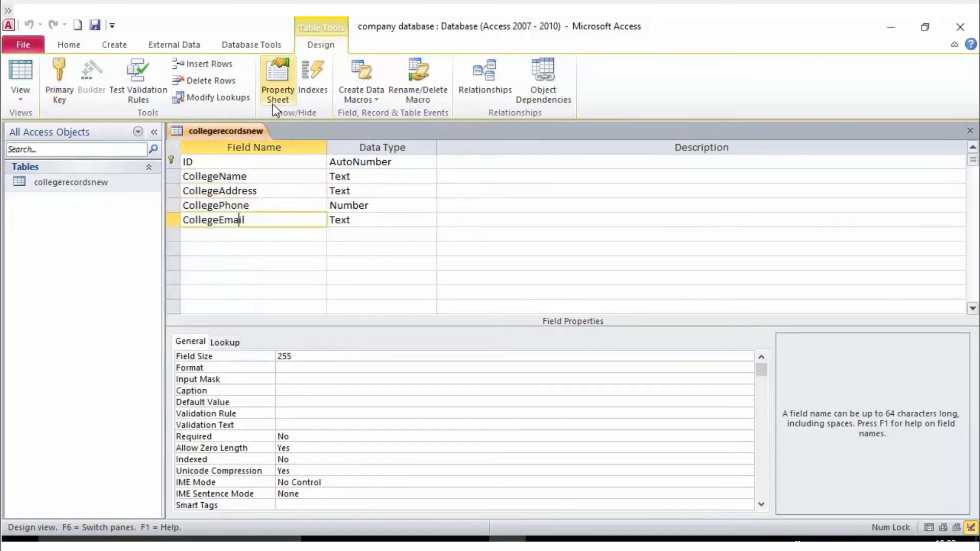
click(322, 78)
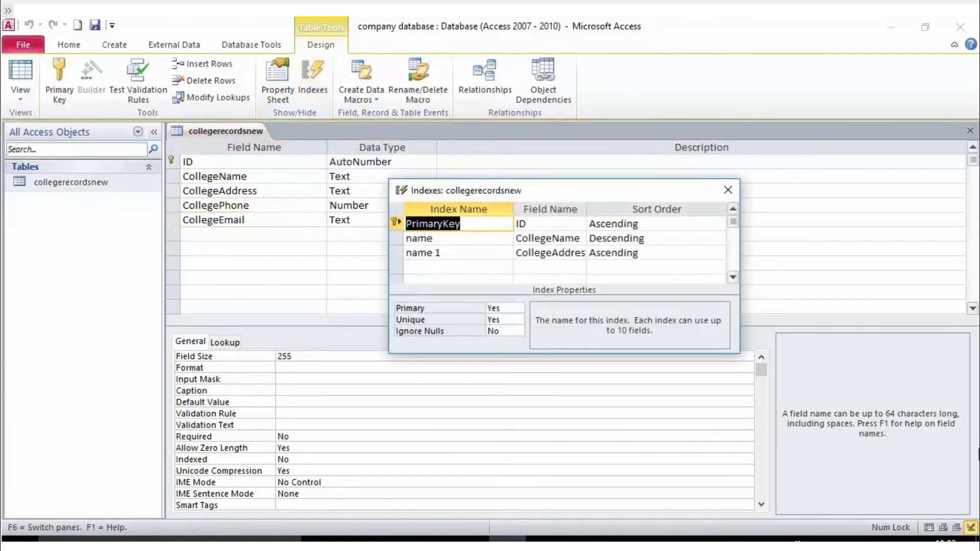
Step: Review the name index's properties and the fields available for it
click(459, 243)
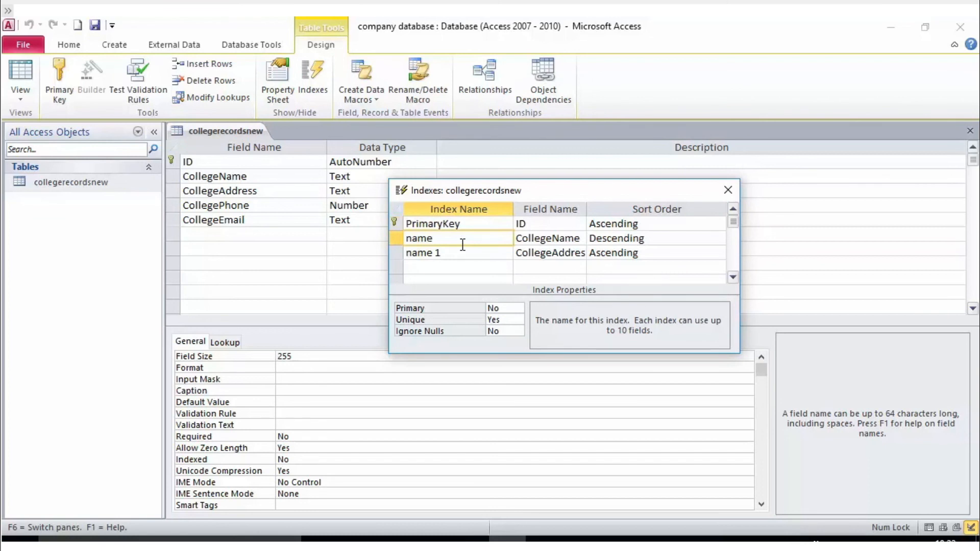
click(580, 238)
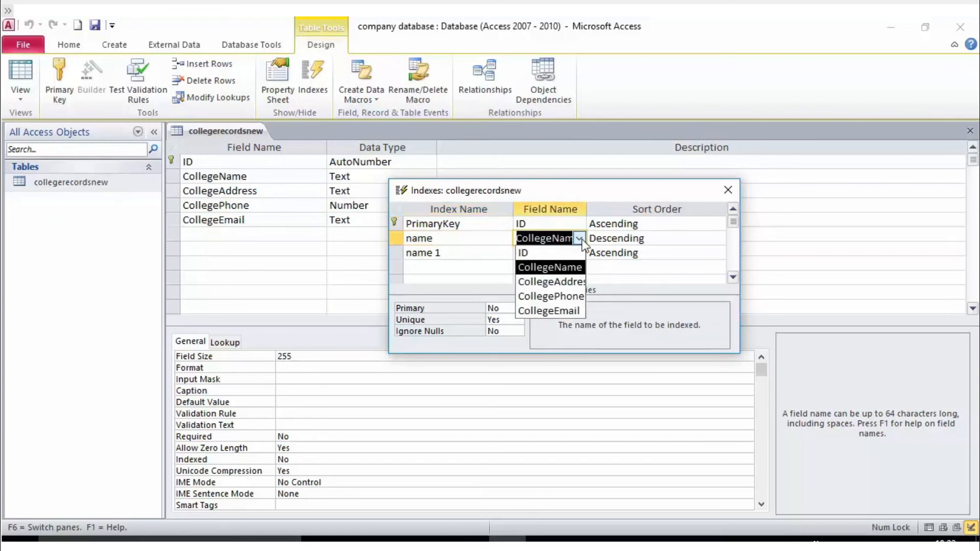
click(457, 252)
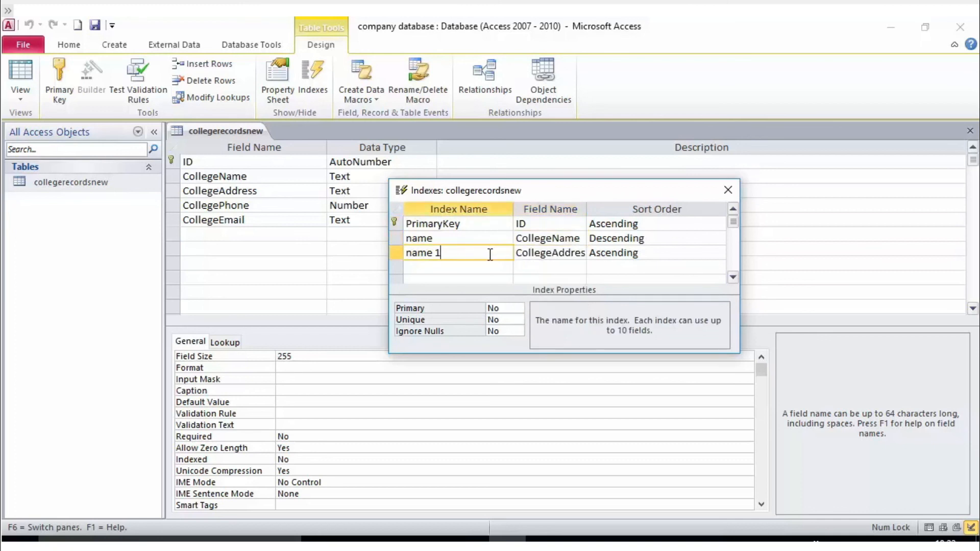
Step: Clear the index name "name 1" from the CollegeAddress row and view the fields available for that row
drag(466, 252, 376, 248)
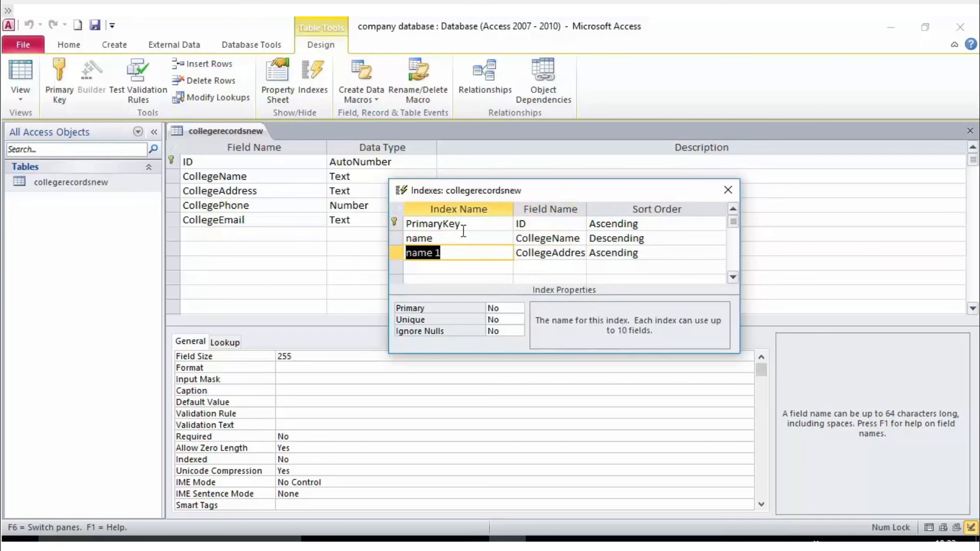
key(Delete)
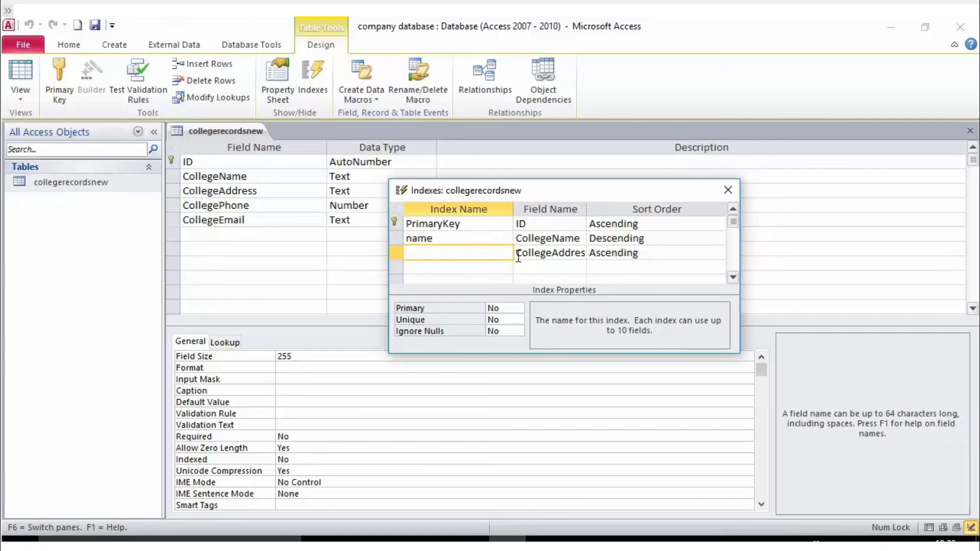
click(524, 258)
click(579, 253)
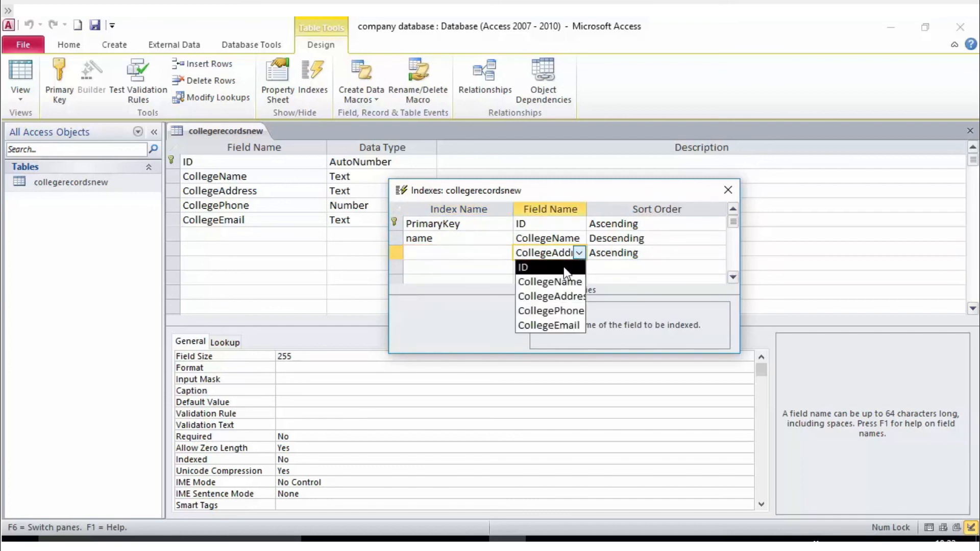
Step: Delete the CollegeAddress row and the name index row from the Indexes window, leaving only PrimaryKey
click(607, 253)
click(542, 253)
click(453, 253)
click(397, 254)
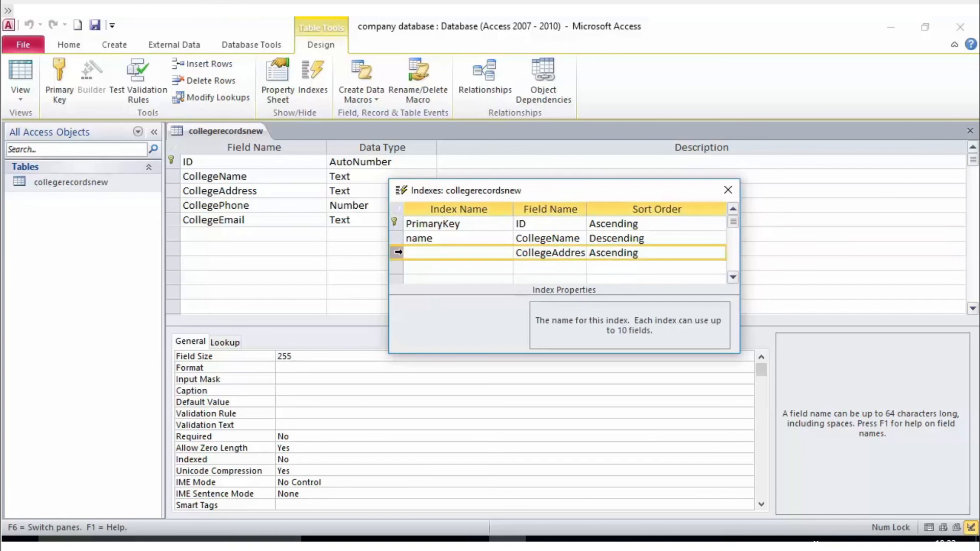
right_click(400, 255)
click(434, 280)
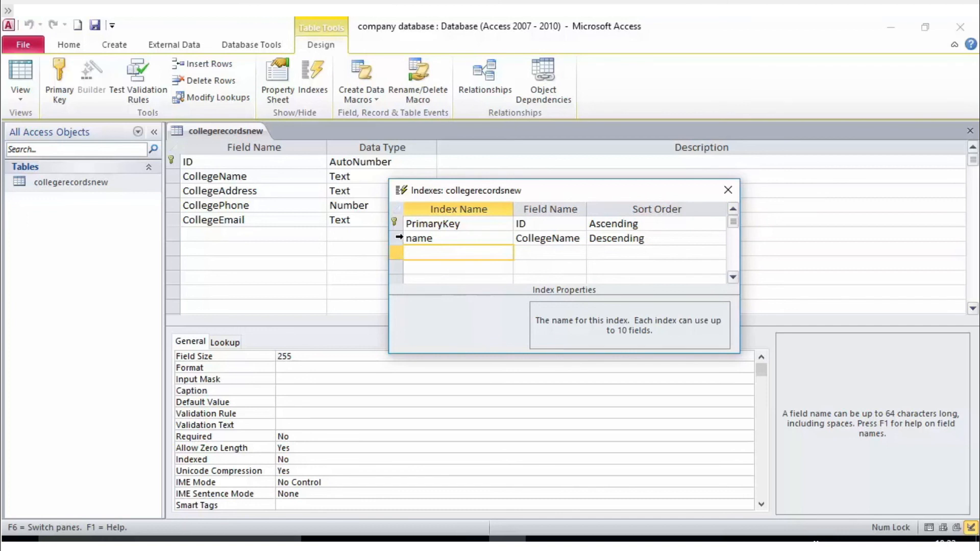
right_click(399, 237)
click(442, 264)
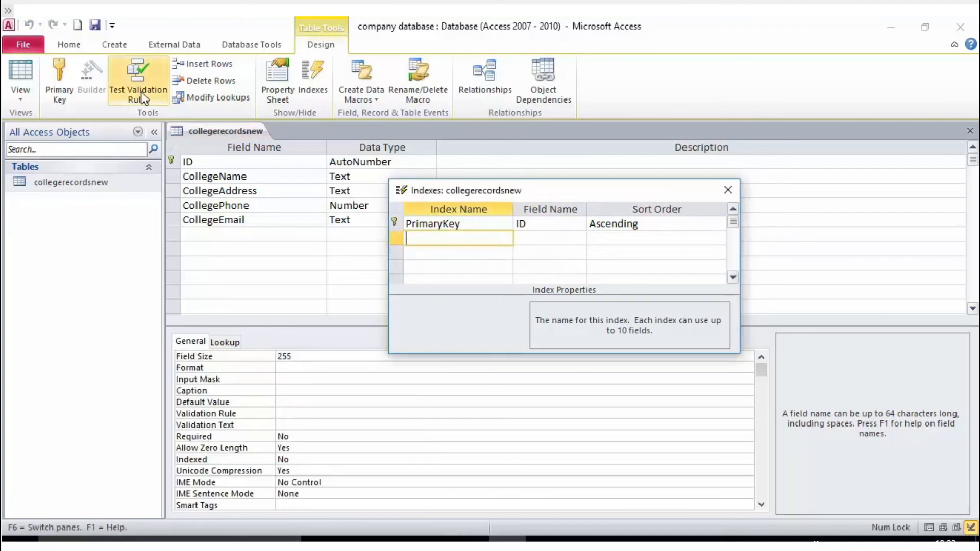
Step: Save the collegerecordsnew table design with its indexes removed and close the Indexes window
click(95, 27)
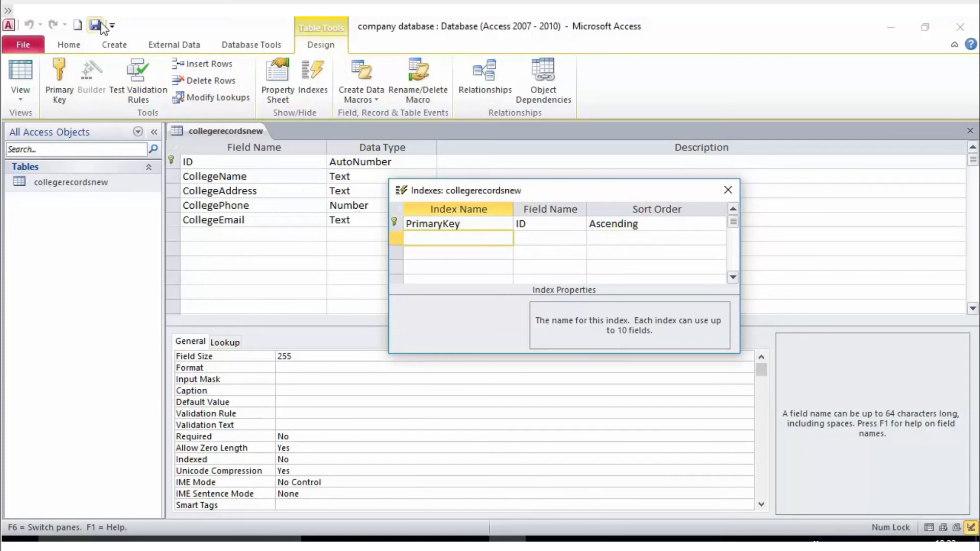
click(727, 190)
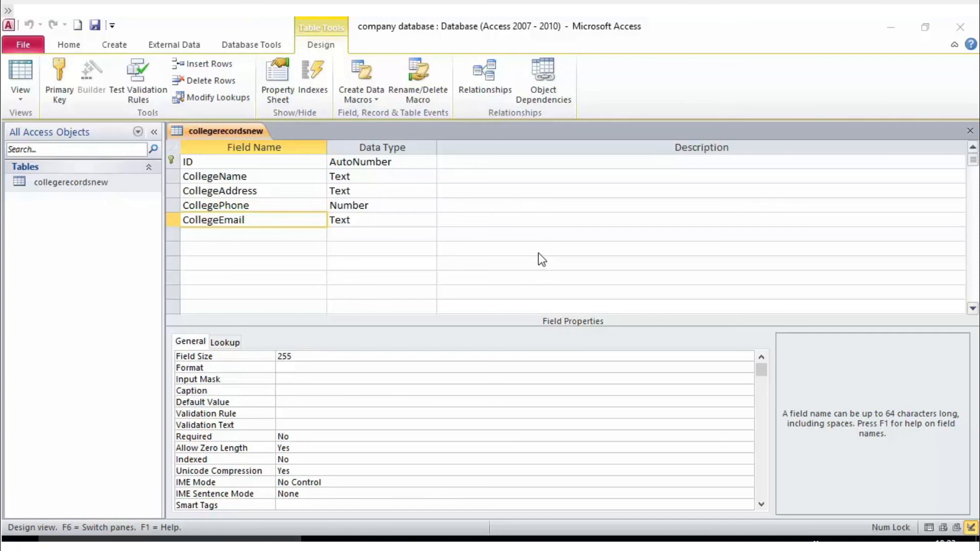
click(259, 190)
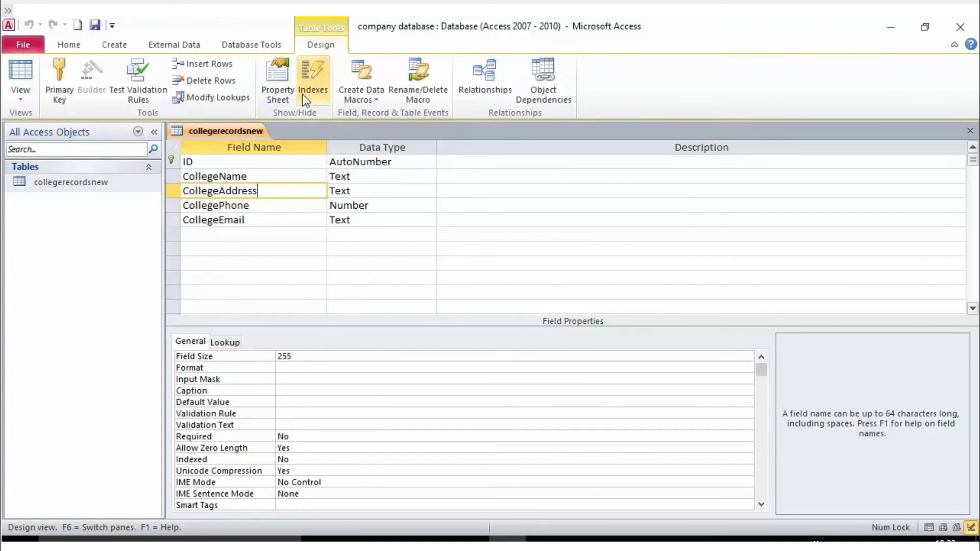
Step: Bring up collegerecordsnew in Design View from the object list and reopen its Indexes window
right_click(114, 188)
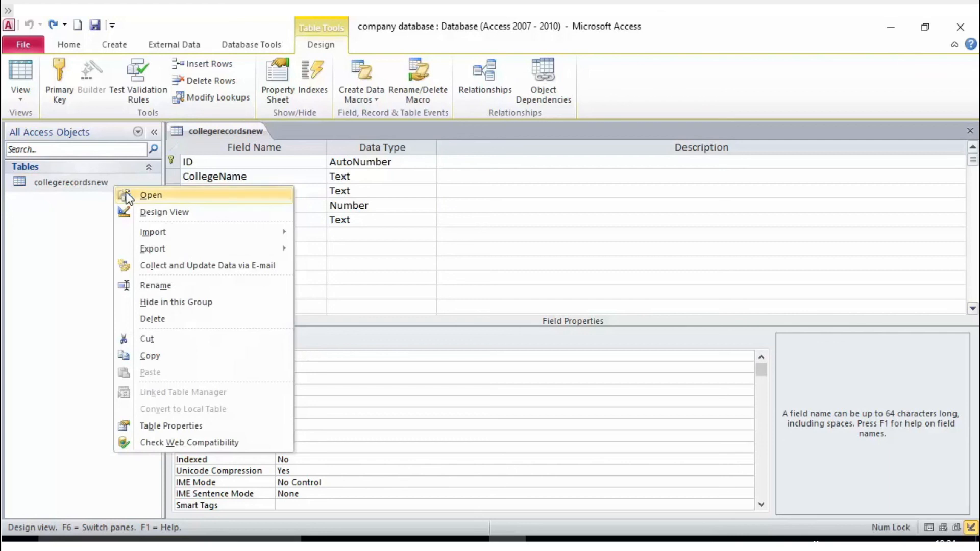
click(157, 212)
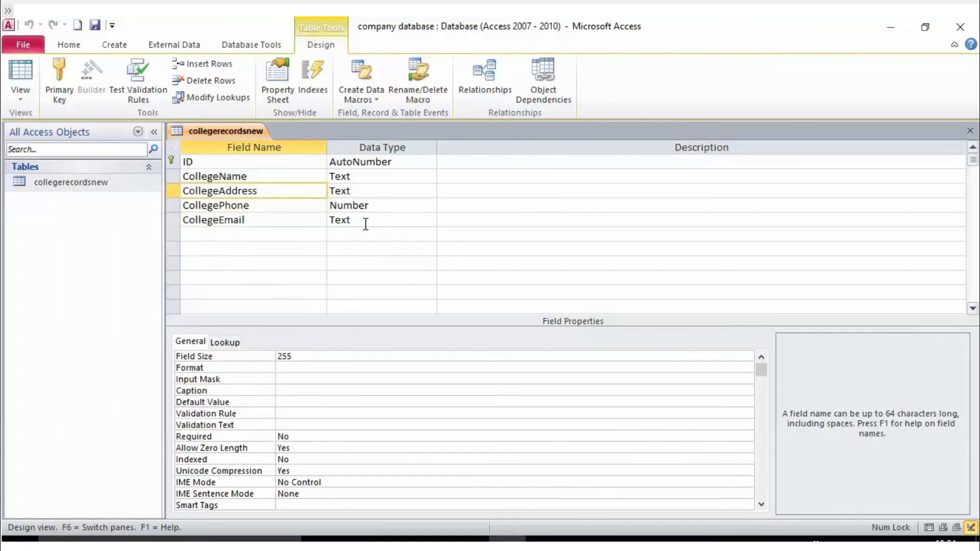
click(322, 77)
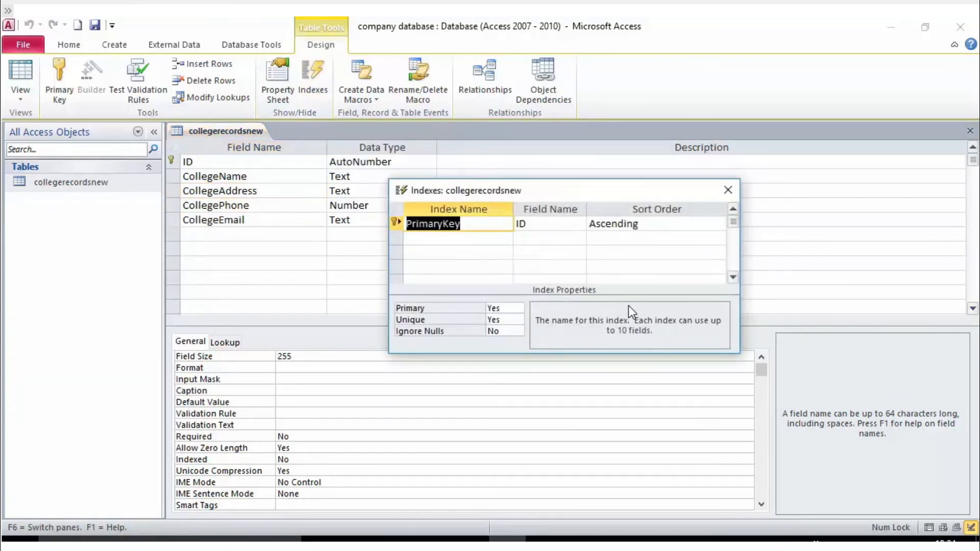
Step: Check the PrimaryKey row and the blank row below it for leftover indexes, and close the Indexes window
click(519, 226)
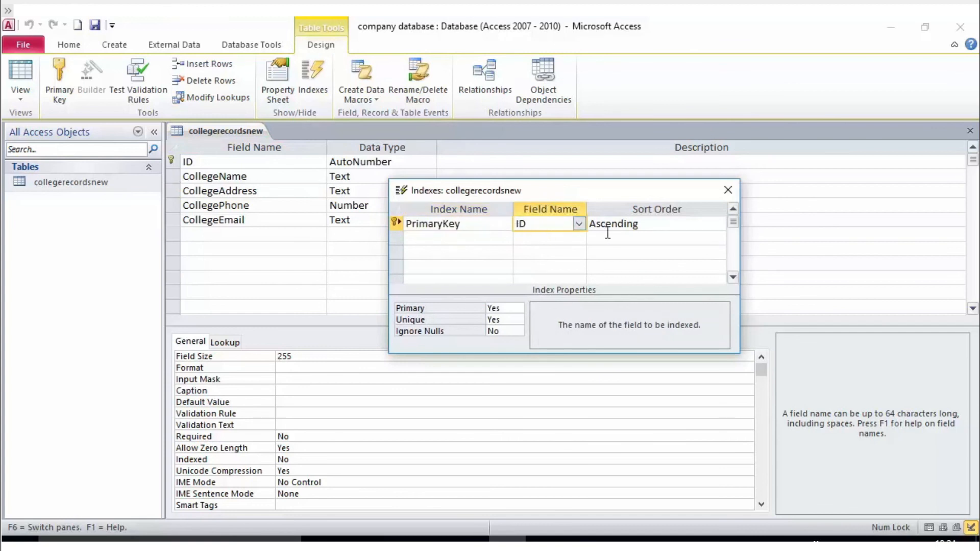
click(448, 239)
click(548, 239)
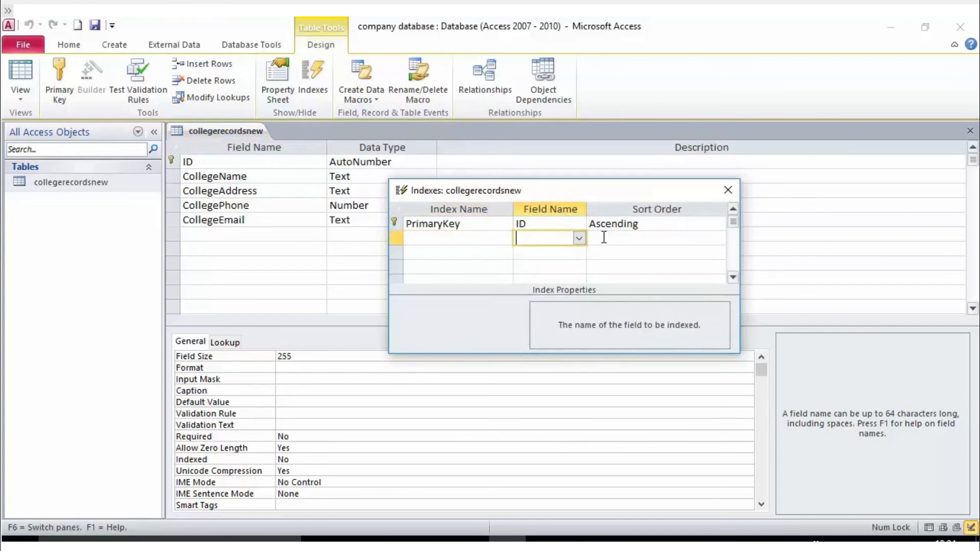
click(477, 236)
click(545, 224)
click(477, 223)
click(478, 239)
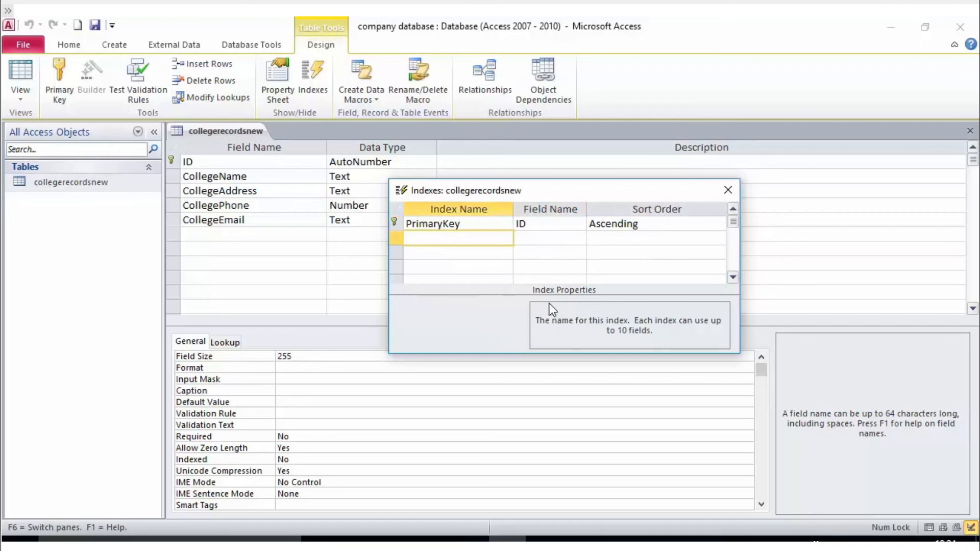
click(457, 225)
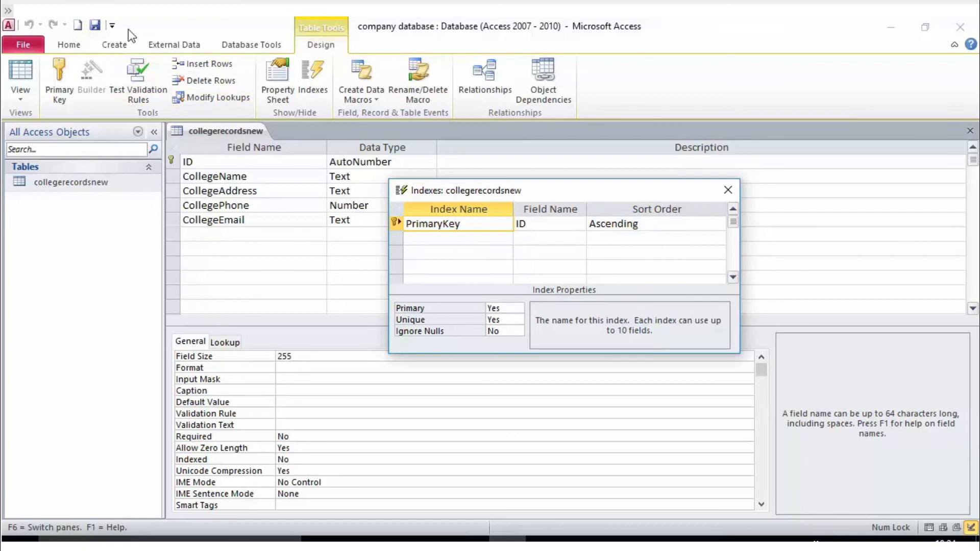
click(727, 190)
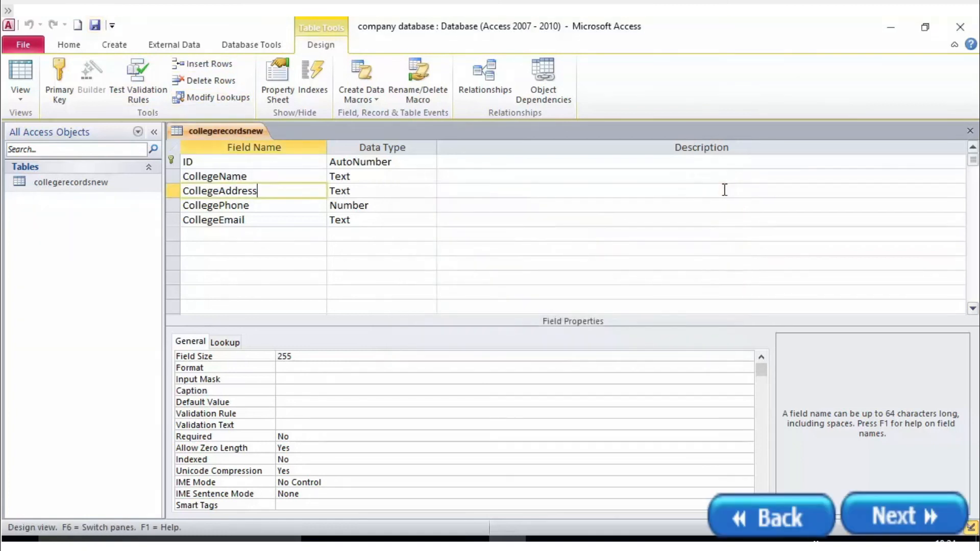